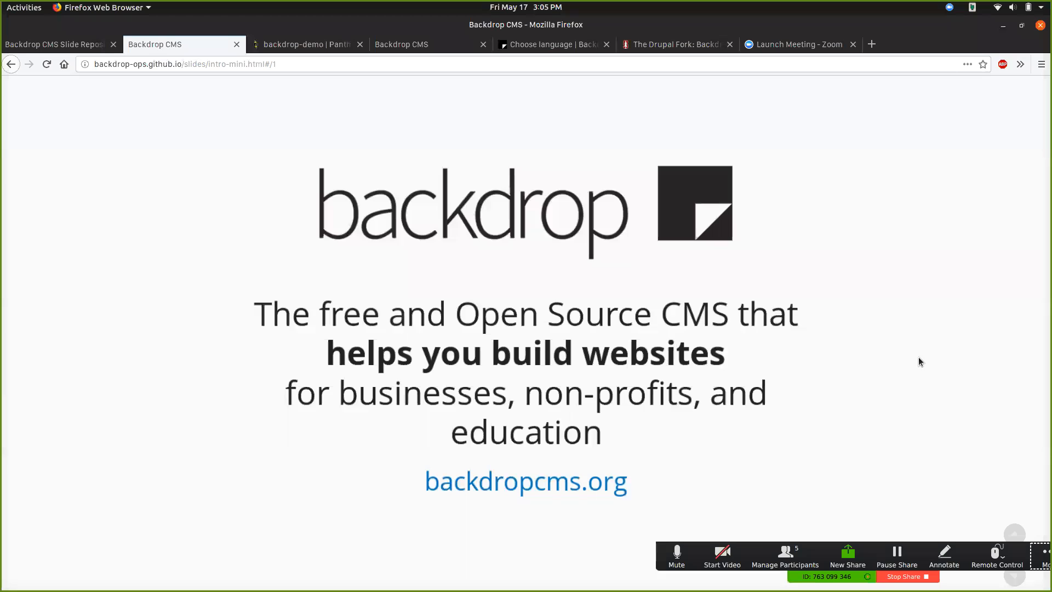
Open backdropcms.org in a new tab, view its Install on Pantheon page, and close the tab
{"action": "key", "text": "ctrl+t"}
{"action": "type", "text": "backdropcms.org/"}
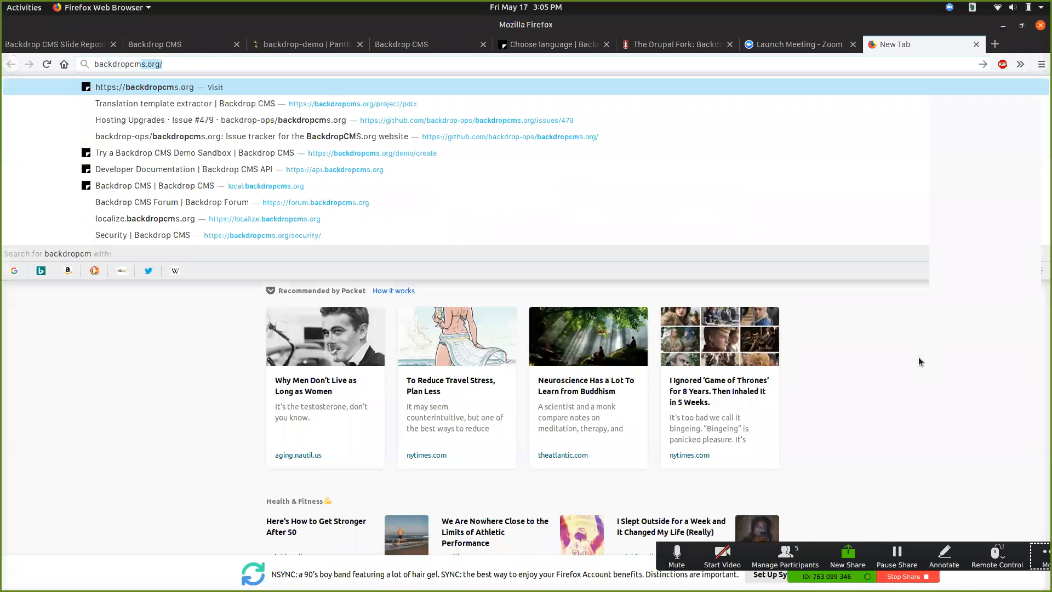
{"action": "key", "text": "Return"}
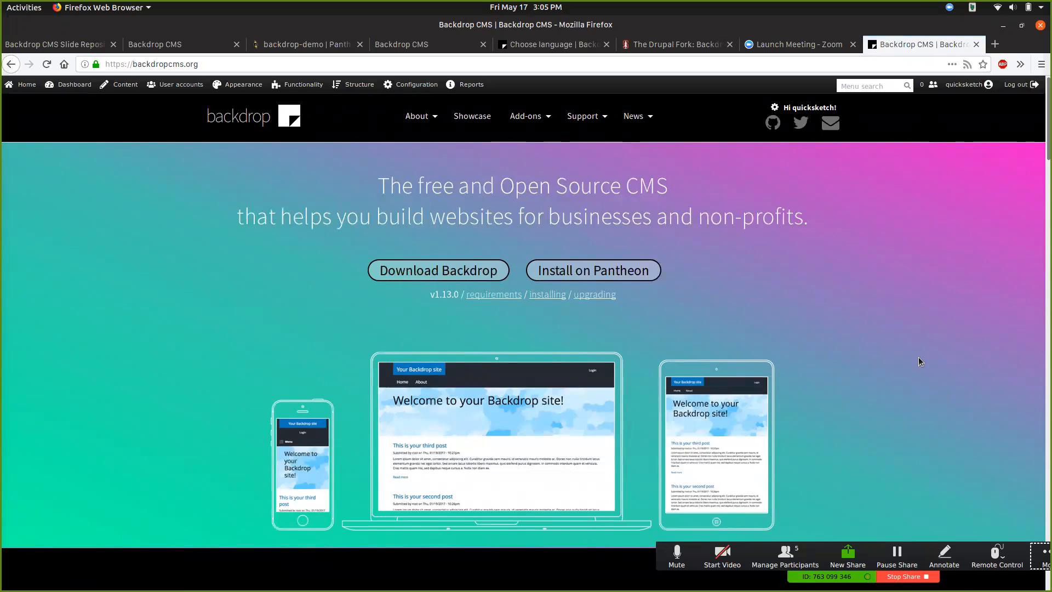
{"action": "left_click", "coordinate": [621, 276]}
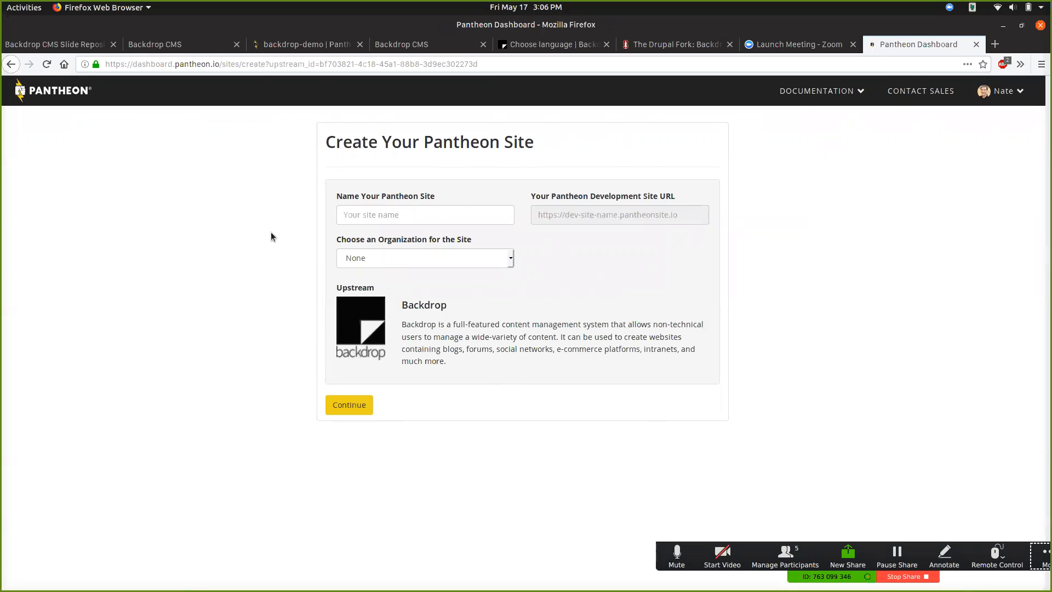
{"action": "key", "text": "ctrl+w"}
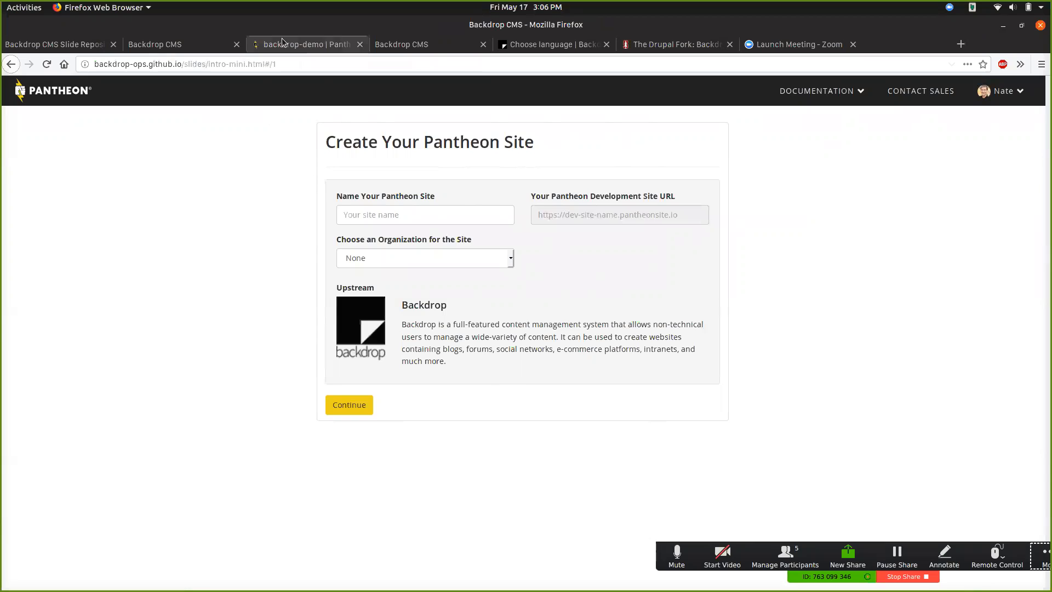
Open the development site from the backdrop-demo Pantheon dashboard and start the Backdrop installation in English
{"action": "left_click", "coordinate": [281, 43]}
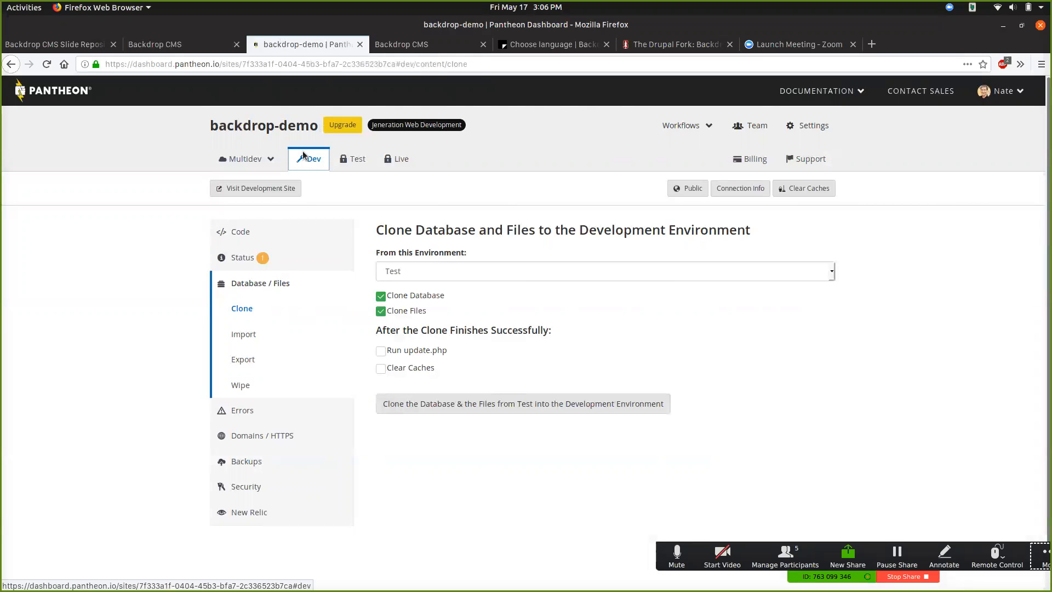
{"action": "left_click", "coordinate": [269, 237]}
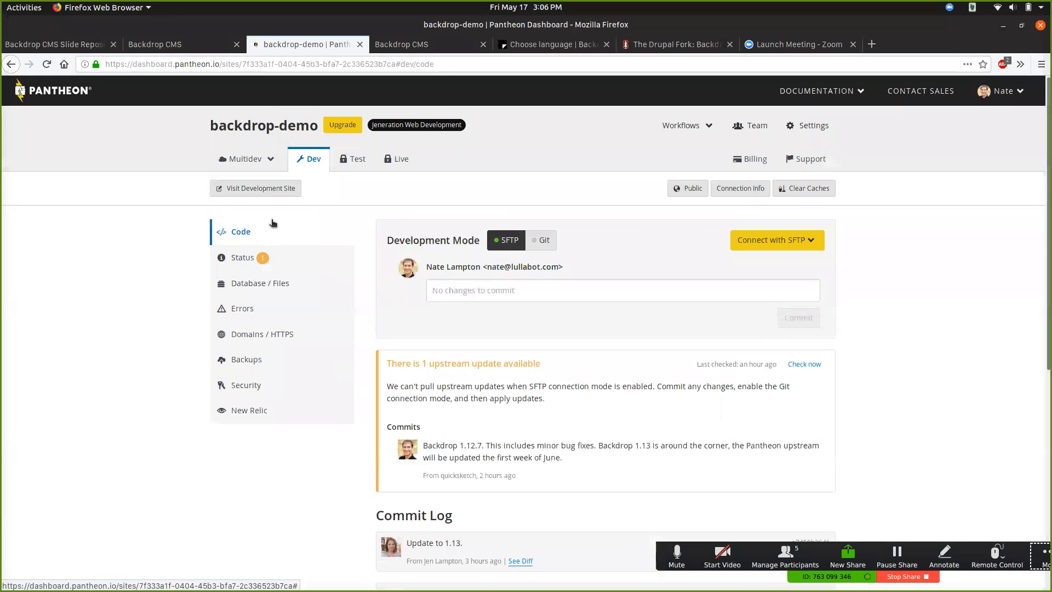
{"action": "left_click", "coordinate": [270, 189]}
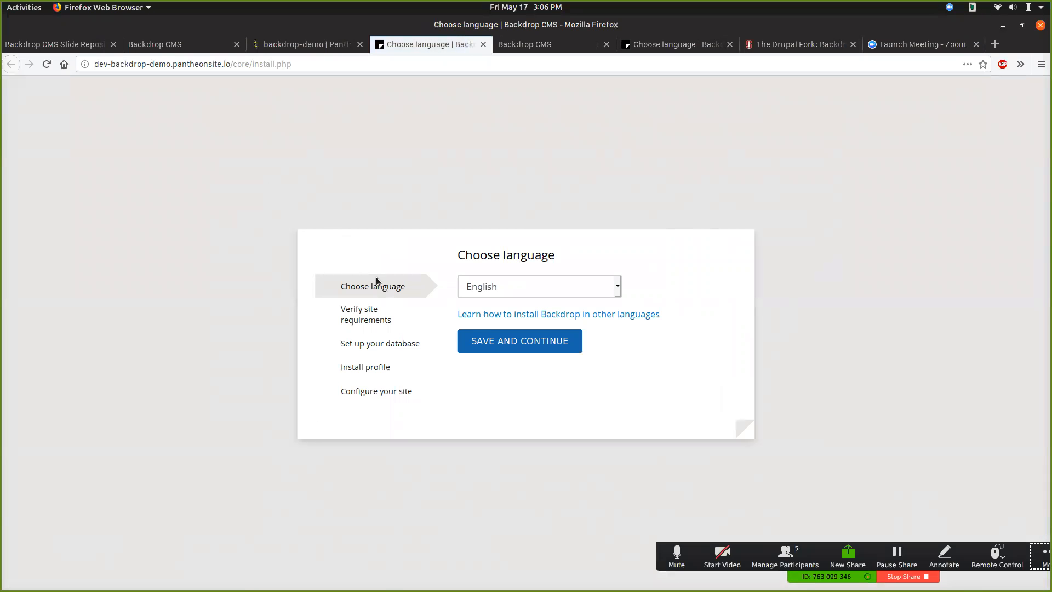
{"action": "left_click", "coordinate": [490, 342]}
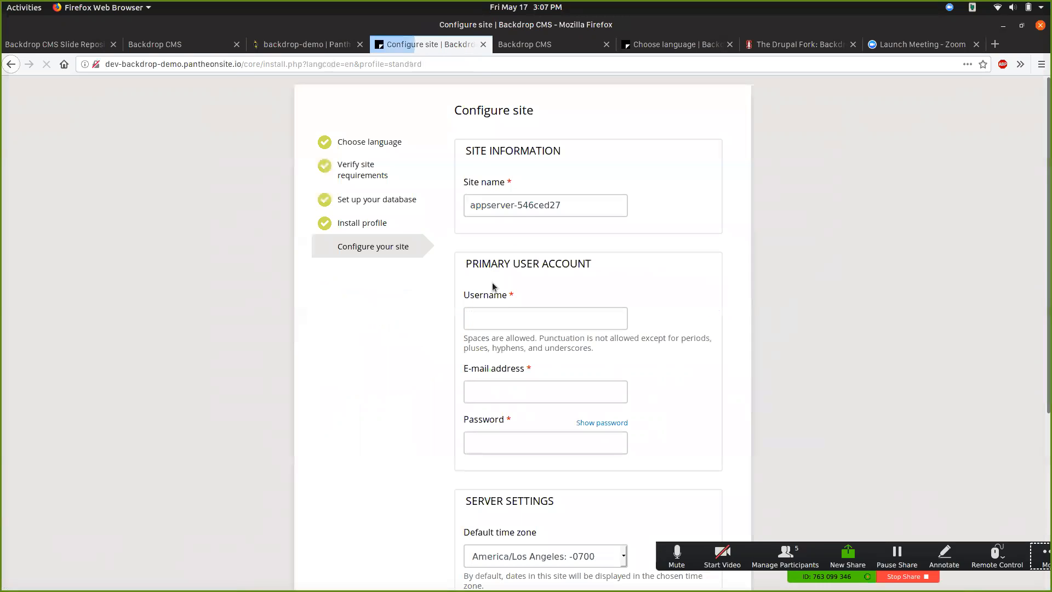
Set the site name to "Backdrop Demo" in the site configuration form
{"action": "left_click", "coordinate": [486, 313]}
{"action": "double_click", "coordinate": [511, 204]}
{"action": "triple_click", "coordinate": [511, 204]}
{"action": "type", "text": "Backdrop D"}
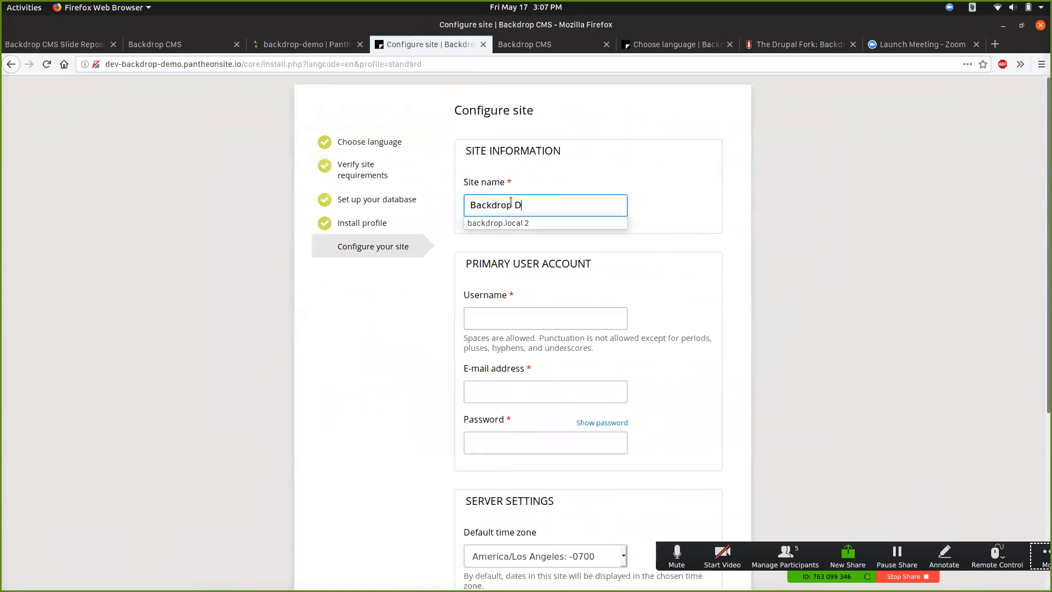
{"action": "type", "text": "emo"}
{"action": "key", "text": "Tab"}
Fill in the primary user account's username, e-mail address and password
{"action": "type", "text": "nate"}
{"action": "key", "text": "Tab"}
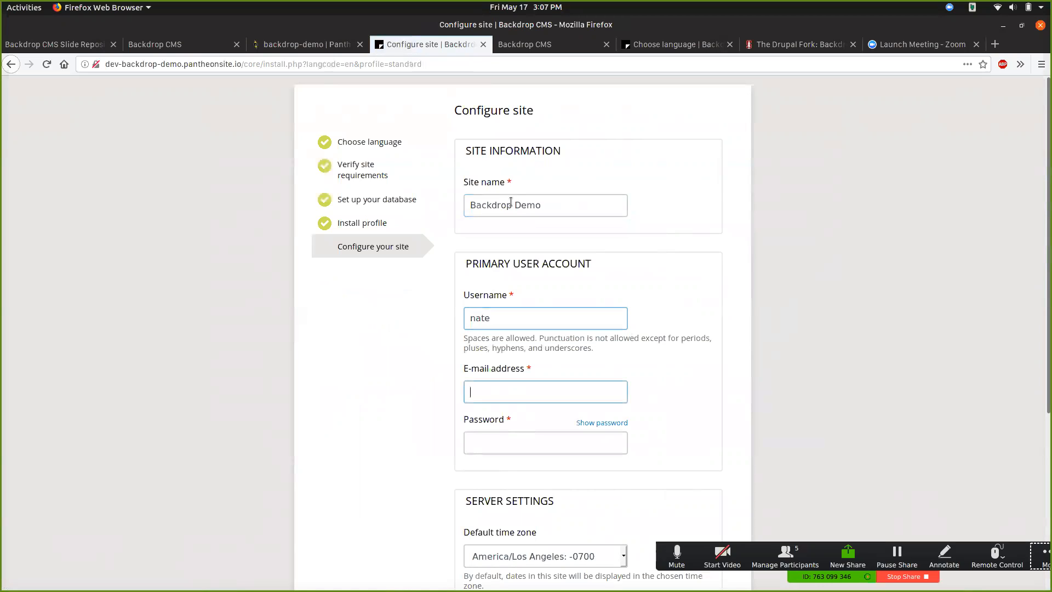
{"action": "type", "text": "nate"}
{"action": "key", "text": "Down"}
{"action": "key", "text": "Return"}
{"action": "key", "text": "Tab"}
{"action": "key", "text": "Tab"}
{"action": "type", "text": "*******"}
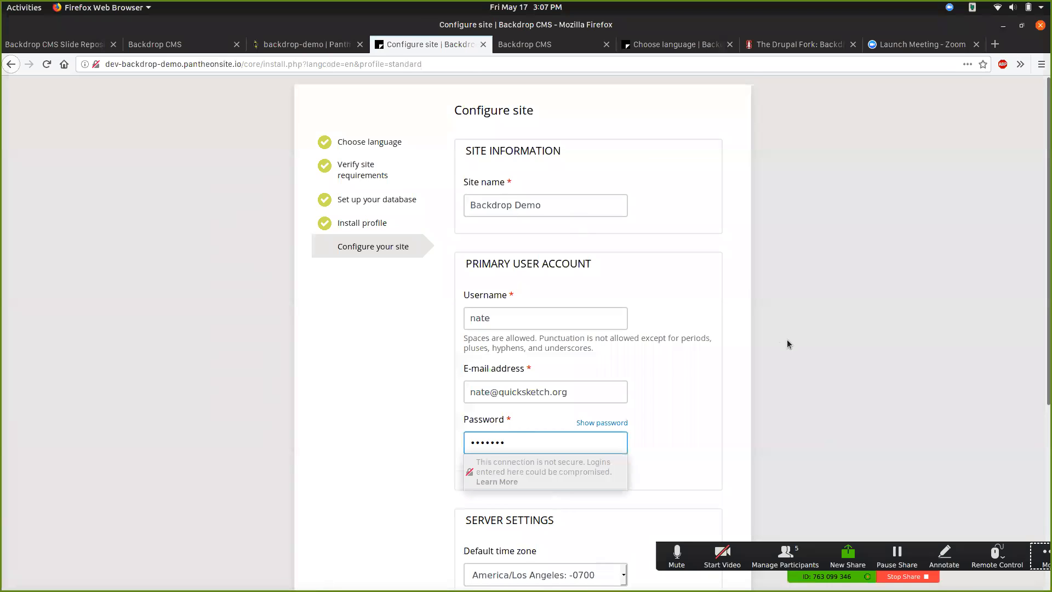
Re-enter the primary user account's password, replacing the one already entered
{"action": "scroll", "coordinate": [751, 329], "scroll_direction": "down", "scroll_amount": 3}
{"action": "key", "text": "shift+Tab"}
{"action": "key", "text": "Tab"}
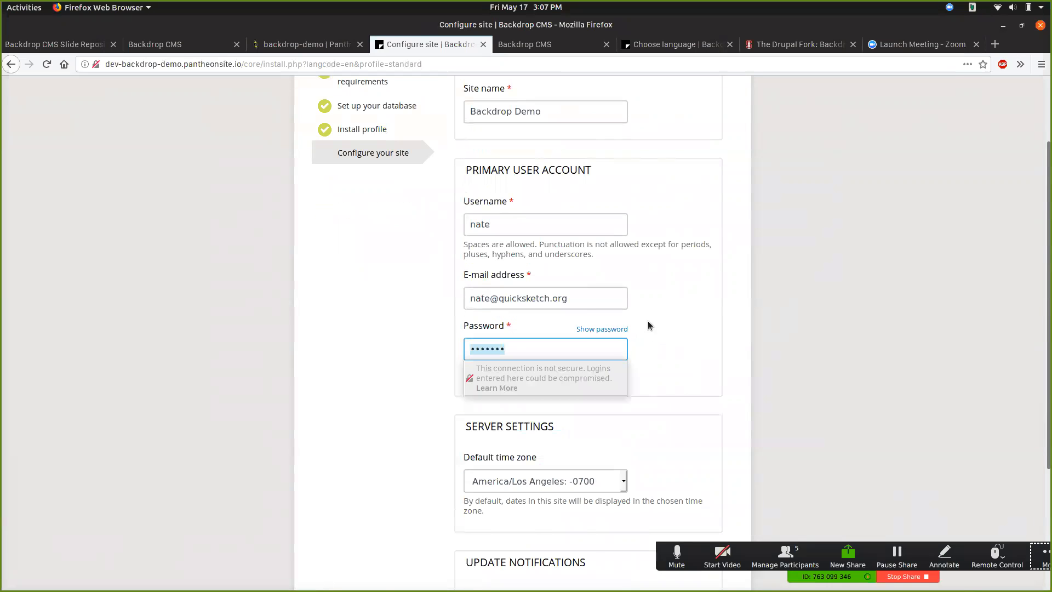
{"action": "type", "text": "********"}
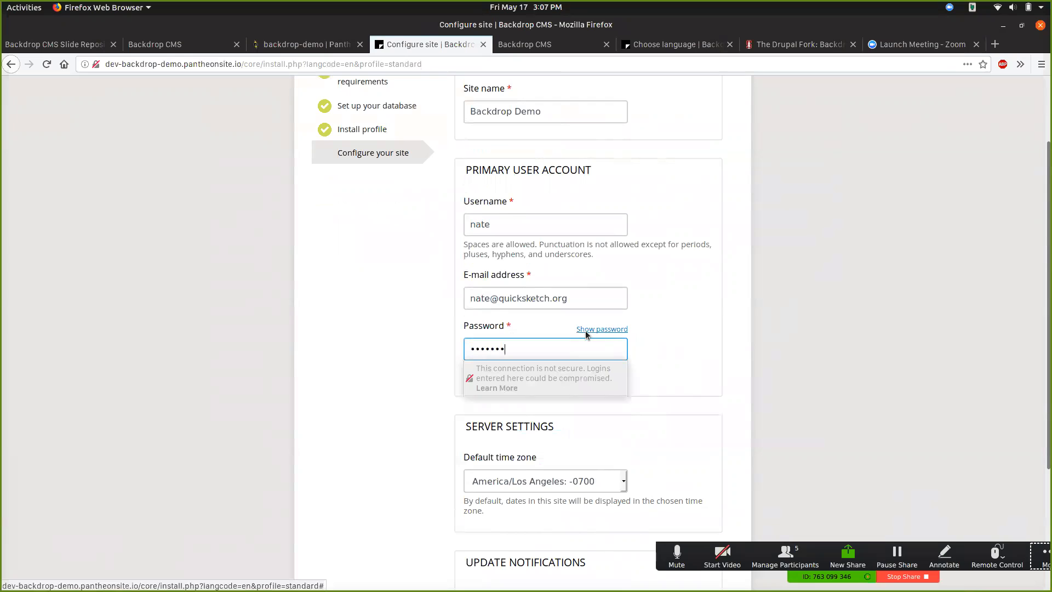
Reveal the account password to check its strength indicator with the page enlarged to 170%, and hide it again
{"action": "left_click", "coordinate": [586, 330]}
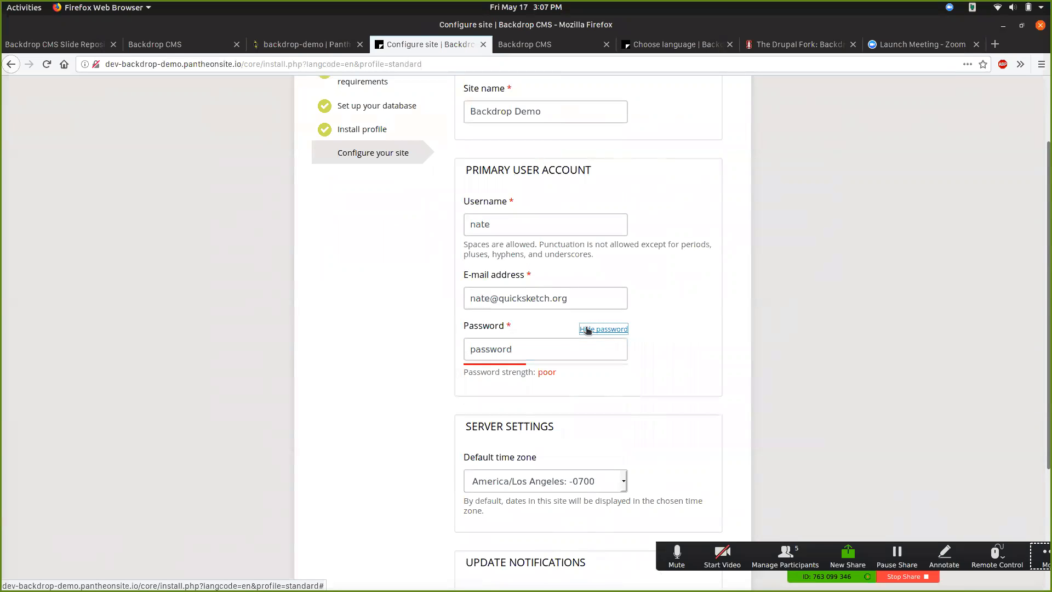
{"action": "key", "text": "ctrl+plus"}
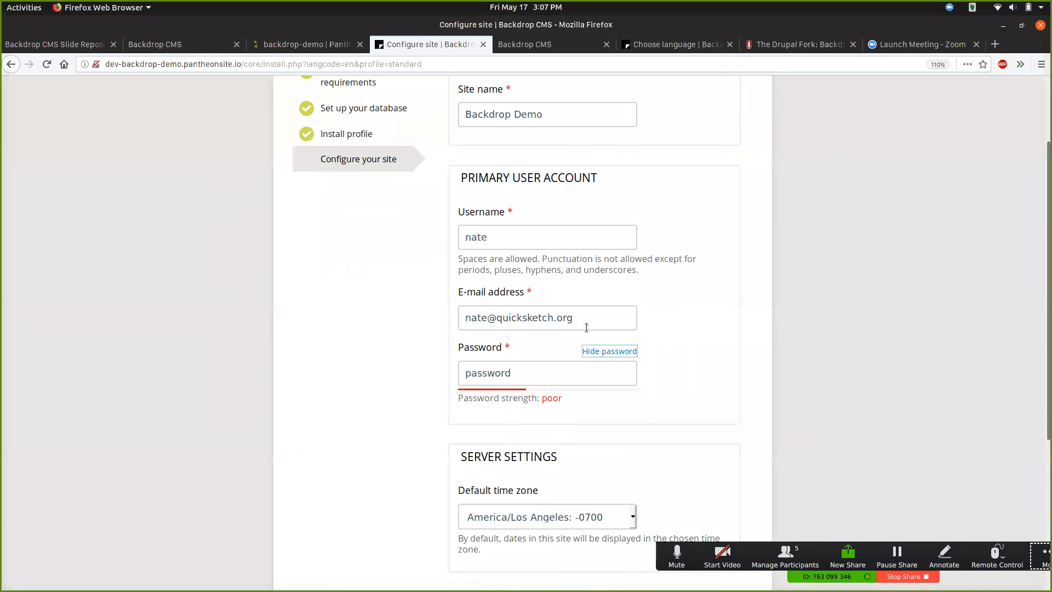
{"action": "key", "text": "ctrl+plus"}
{"action": "key", "text": "ctrl+plus"}
{"action": "key", "text": "ctrl+plus"}
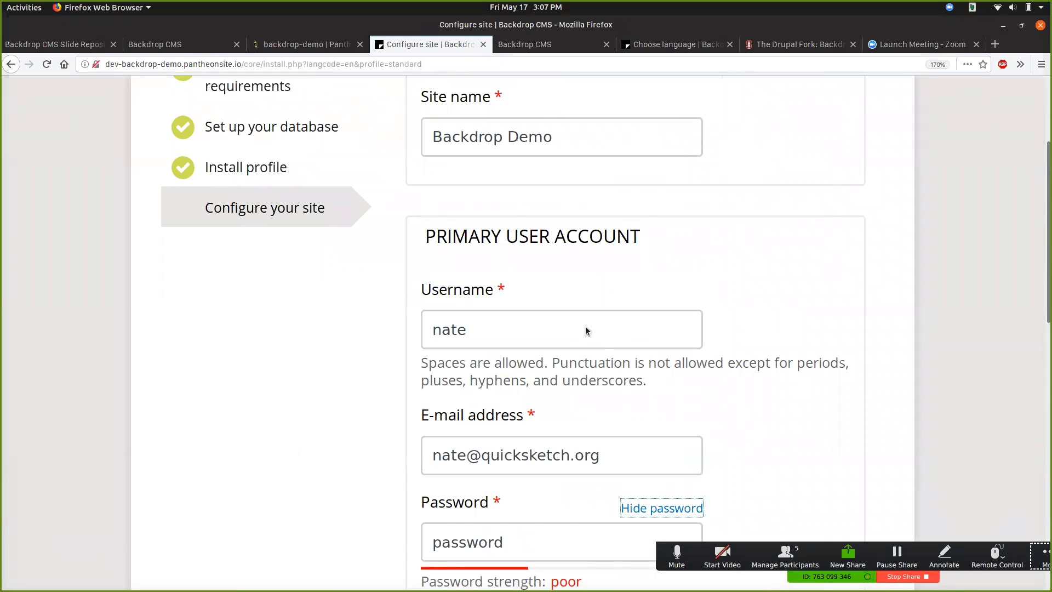
{"action": "scroll", "coordinate": [585, 329], "scroll_direction": "down", "scroll_amount": 5}
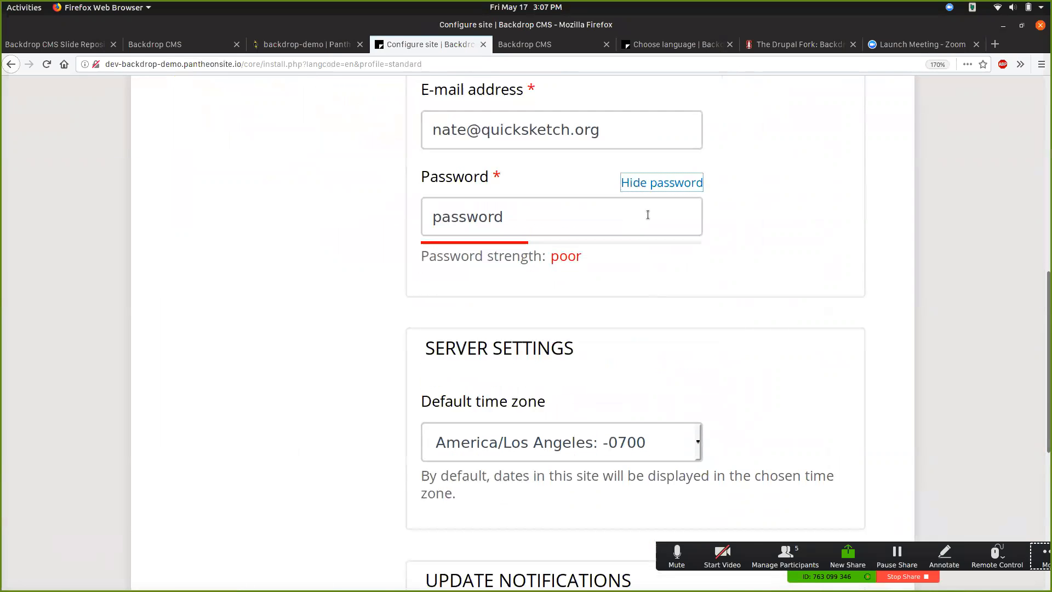
{"action": "left_click", "coordinate": [624, 181]}
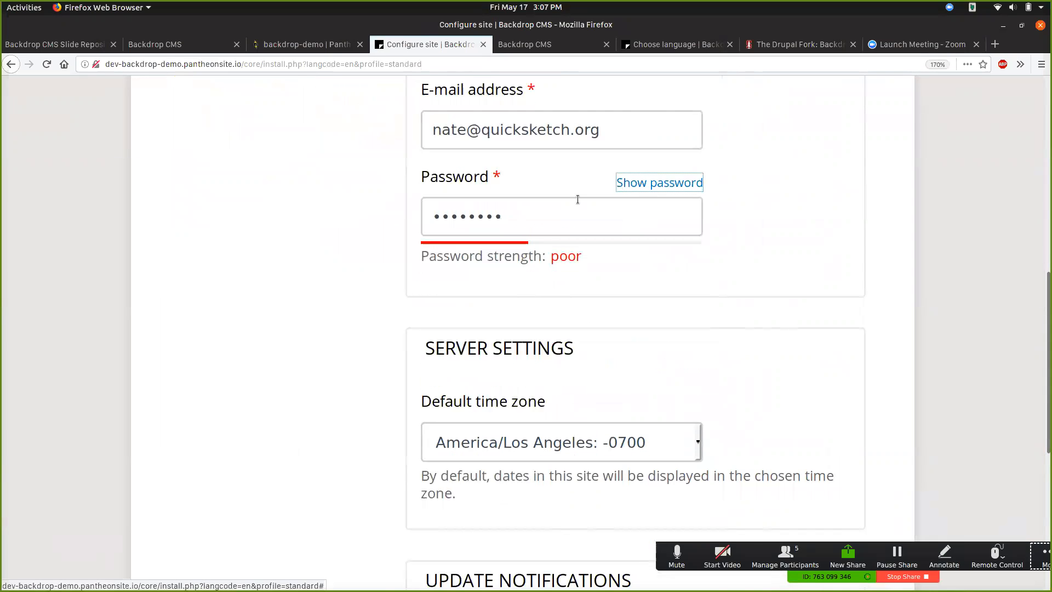
Submit the site configuration form, keeping the America/Los Angeles time zone, to finish installing Backdrop
{"action": "double_click", "coordinate": [557, 219]}
{"action": "scroll", "coordinate": [557, 219], "scroll_direction": "up", "scroll_amount": 3}
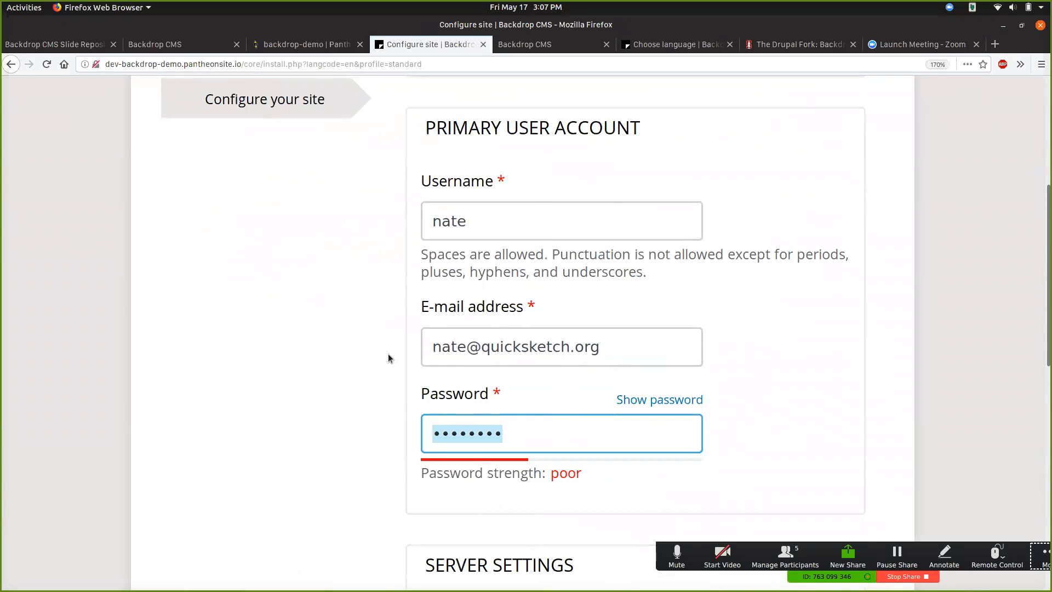
{"action": "scroll", "coordinate": [389, 359], "scroll_direction": "down", "scroll_amount": 3}
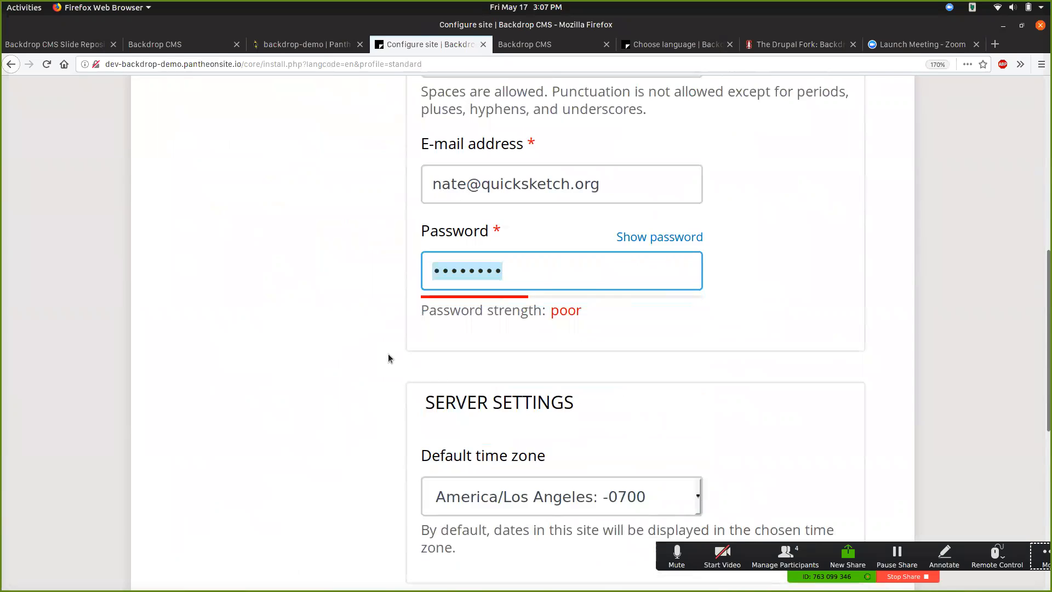
{"action": "scroll", "coordinate": [388, 359], "scroll_direction": "down", "scroll_amount": 7}
{"action": "left_click", "coordinate": [466, 478]}
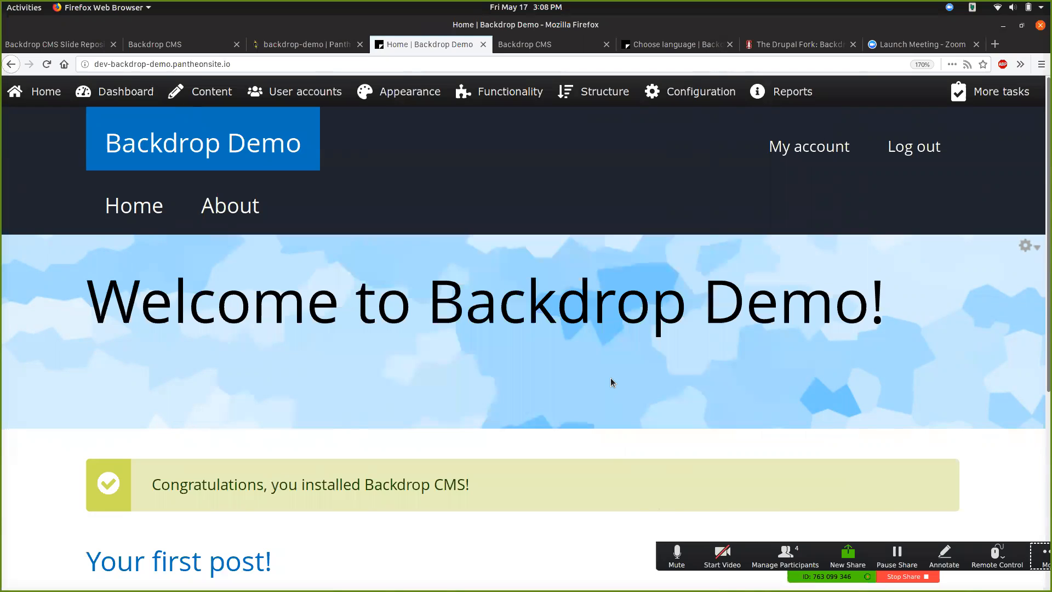
Examine the new site's home page and its Content and Appearance admin menus with the page zoomed to 150%
{"action": "scroll", "coordinate": [612, 382], "scroll_direction": "down", "scroll_amount": 5}
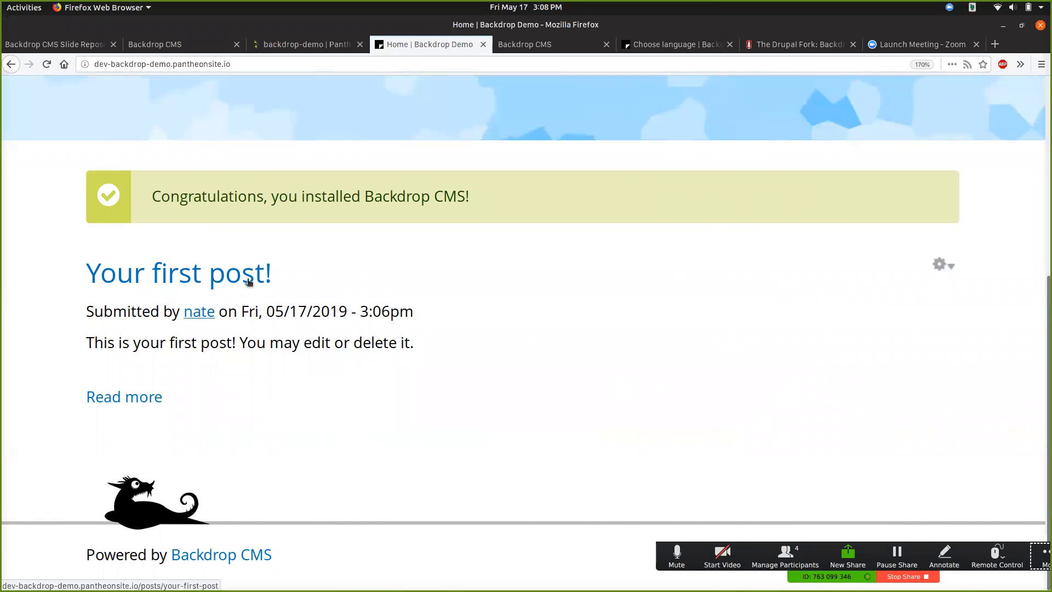
{"action": "scroll", "coordinate": [249, 281], "scroll_direction": "up", "scroll_amount": 5}
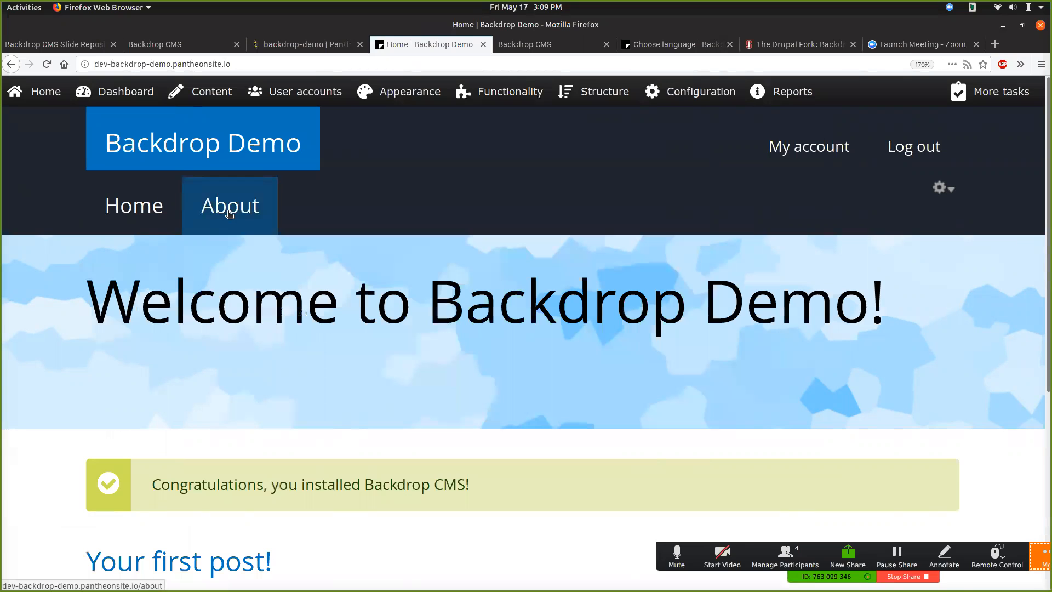
{"action": "key", "text": "ctrl+minus"}
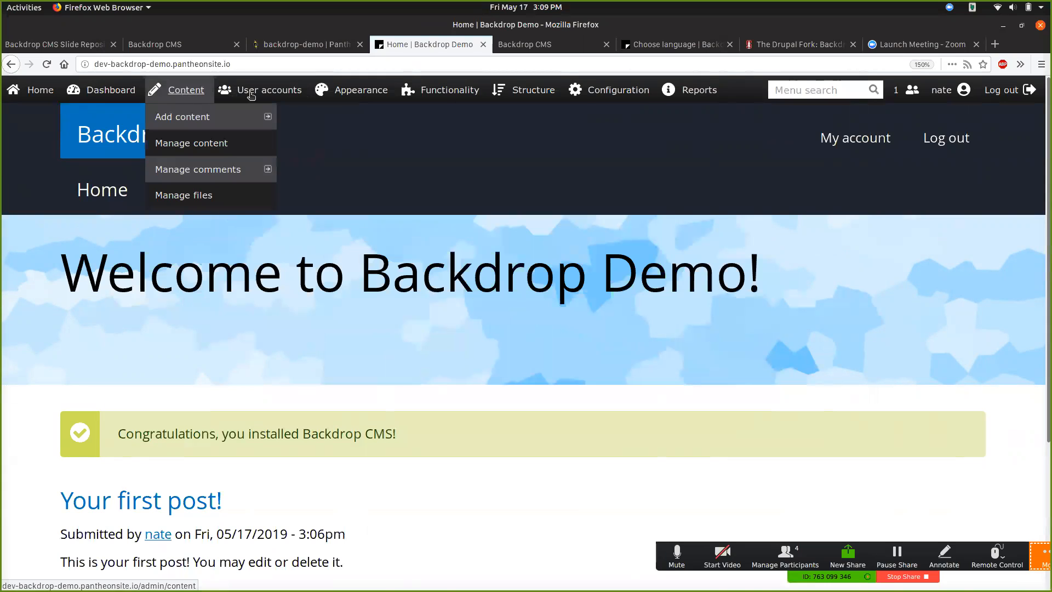
{"action": "mouse_move", "coordinate": [352, 92]}
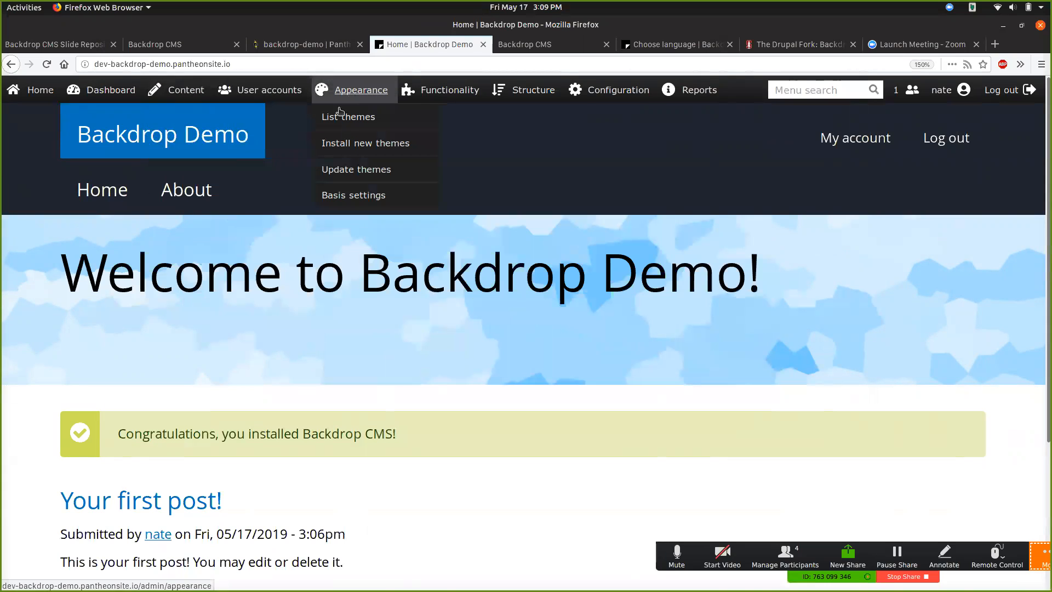
Enlarge the page to 240% and examine the collapsed Admin bar menu and its User accounts submenu
{"action": "key", "text": "ctrl+plus"}
{"action": "key", "text": "ctrl+plus"}
{"action": "key", "text": "ctrl+plus"}
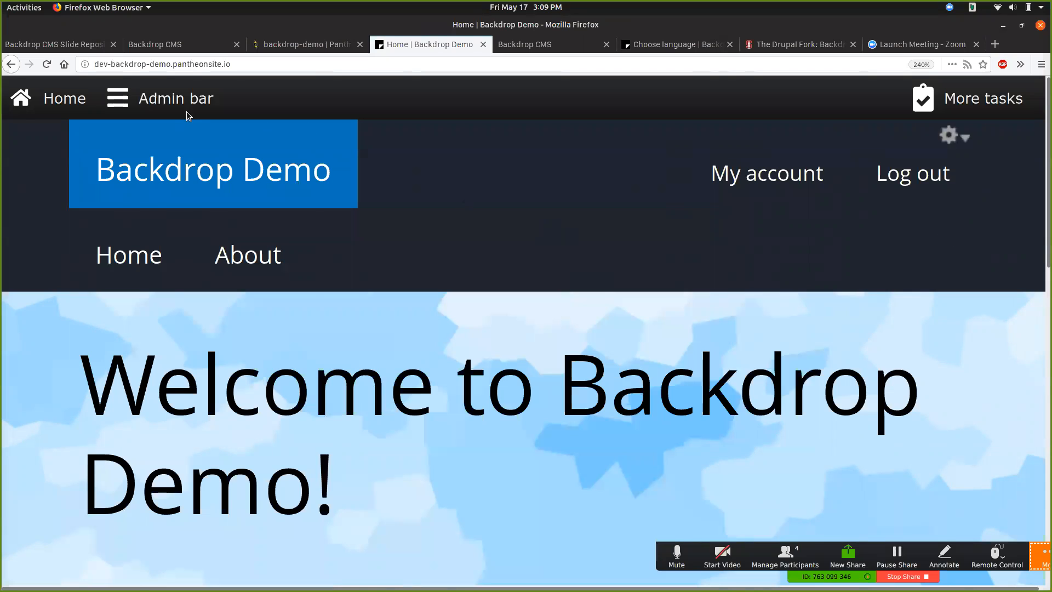
{"action": "mouse_move", "coordinate": [176, 110]}
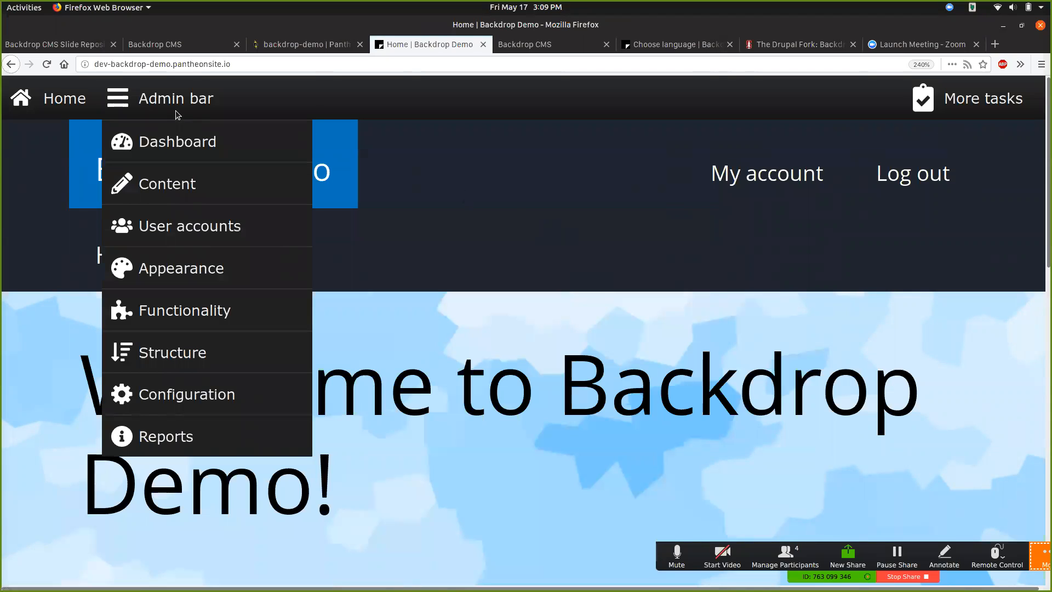
{"action": "mouse_move", "coordinate": [186, 220]}
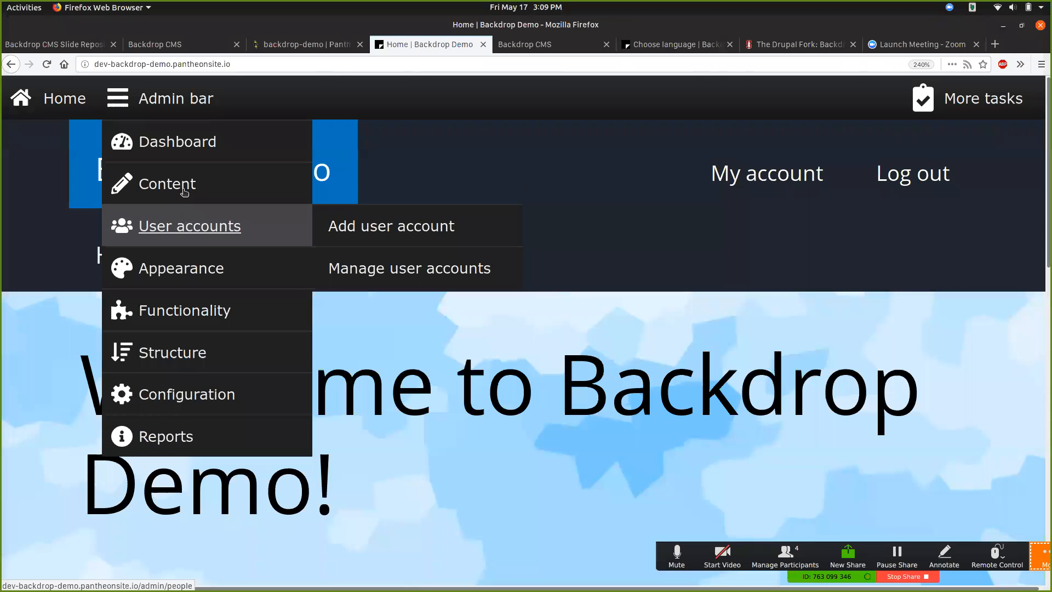
{"action": "mouse_move", "coordinate": [187, 153]}
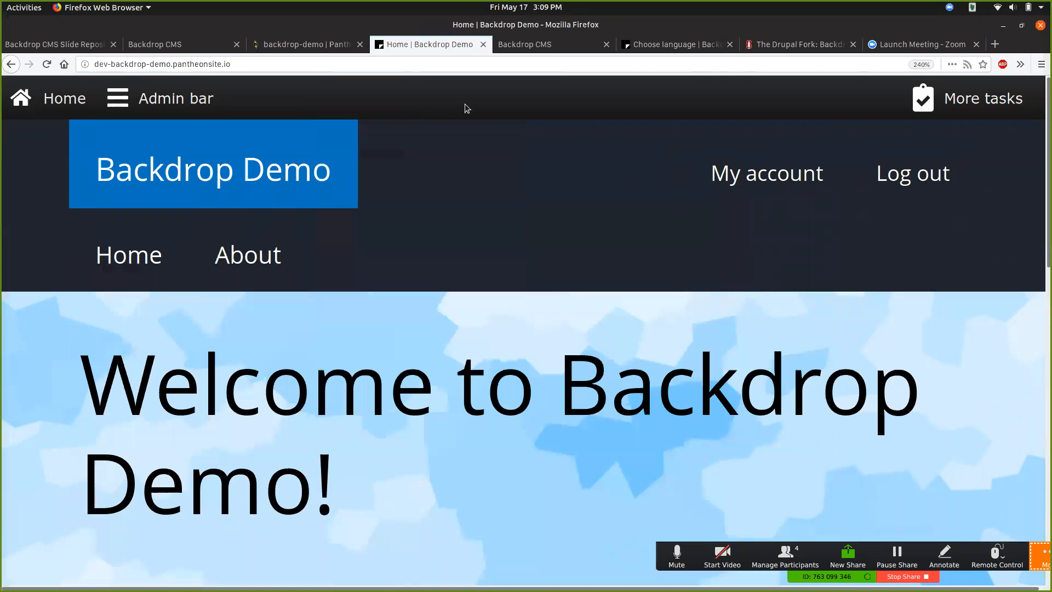
Search the admin menu for "content" and highlight the Content: Add content entry to locate it
{"action": "mouse_move", "coordinate": [926, 100]}
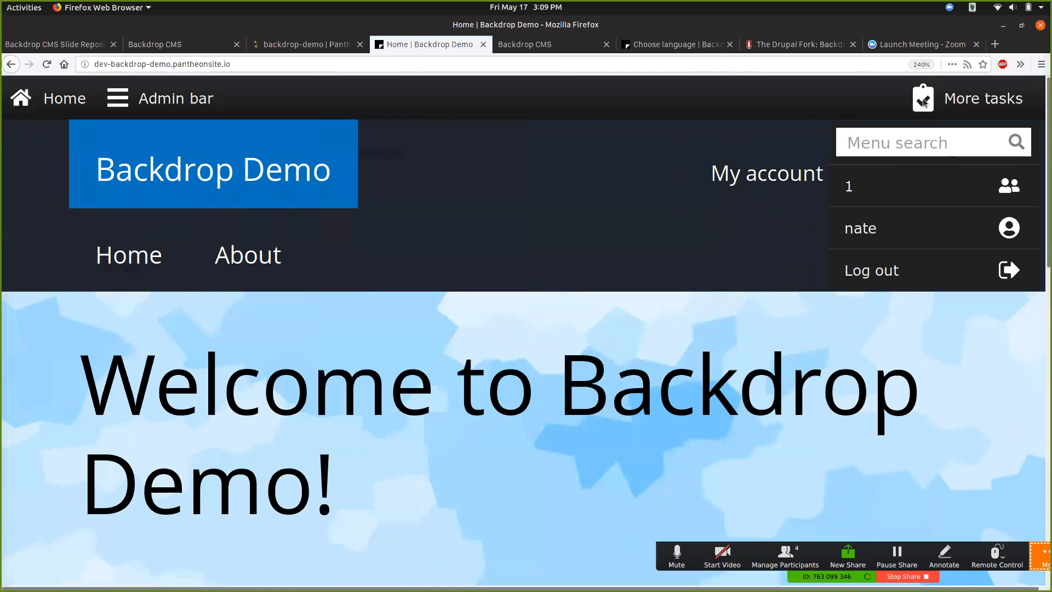
{"action": "left_click", "coordinate": [887, 137]}
{"action": "type", "text": "content"}
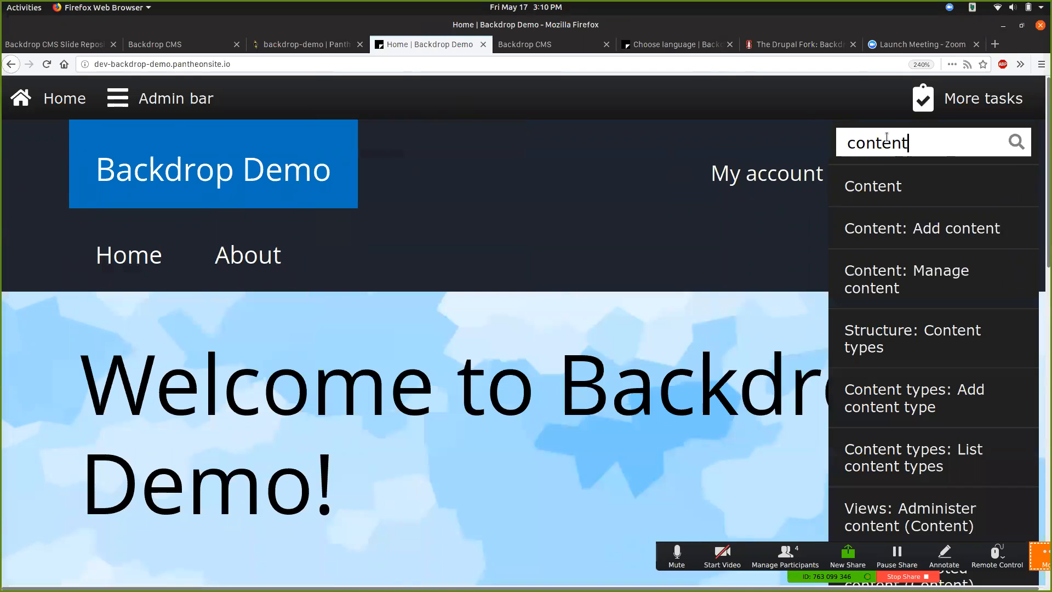
{"action": "key", "text": "Down"}
{"action": "key", "text": "Down"}
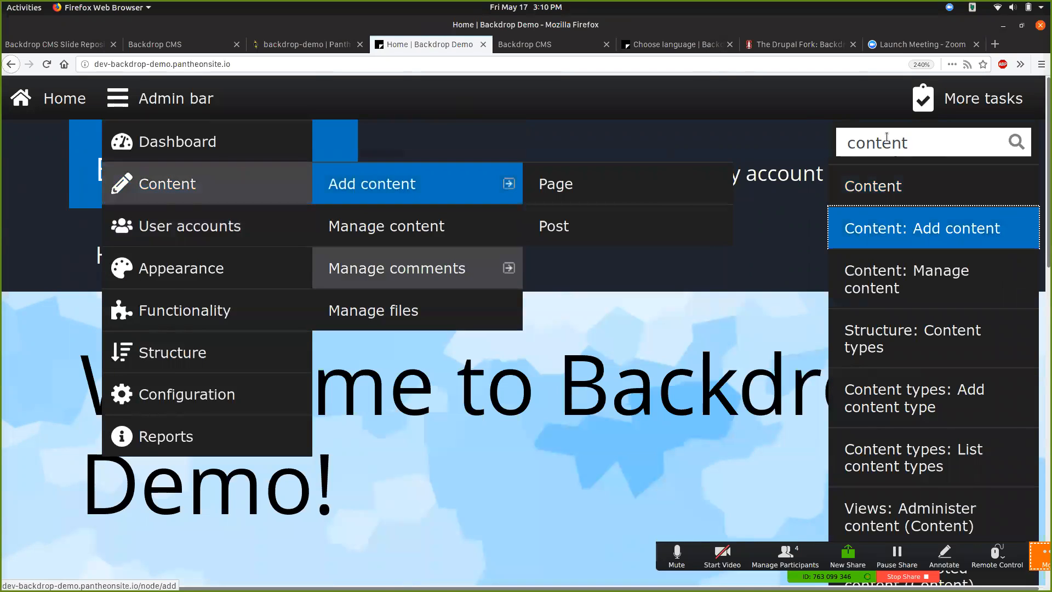
Search the admin menu for "page" and highlight the Add content: Page and Content types: Page entries in turn
{"action": "double_click", "coordinate": [903, 140]}
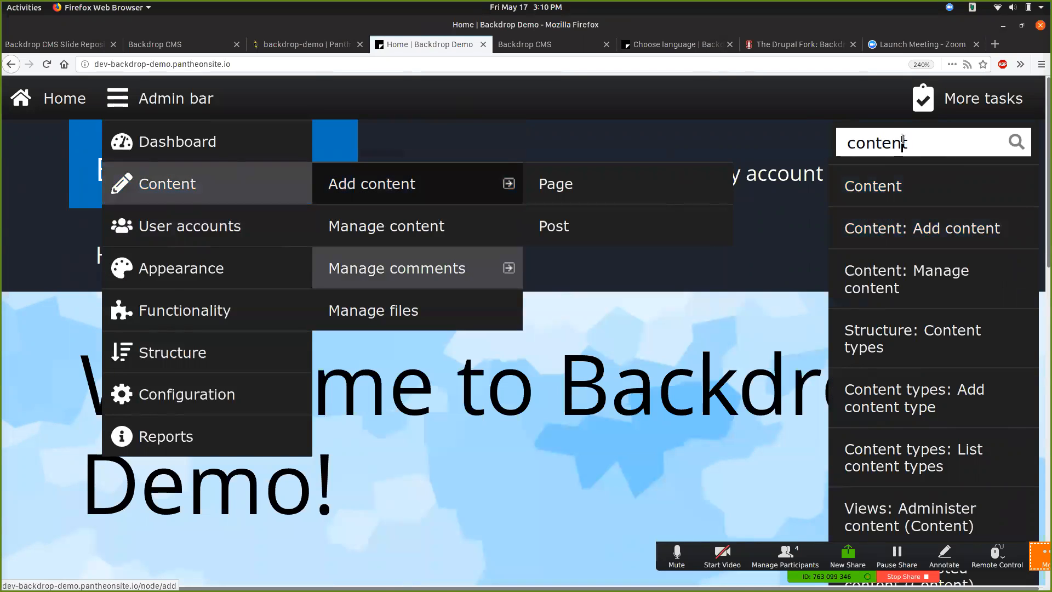
{"action": "type", "text": "page"}
{"action": "key", "text": "Down"}
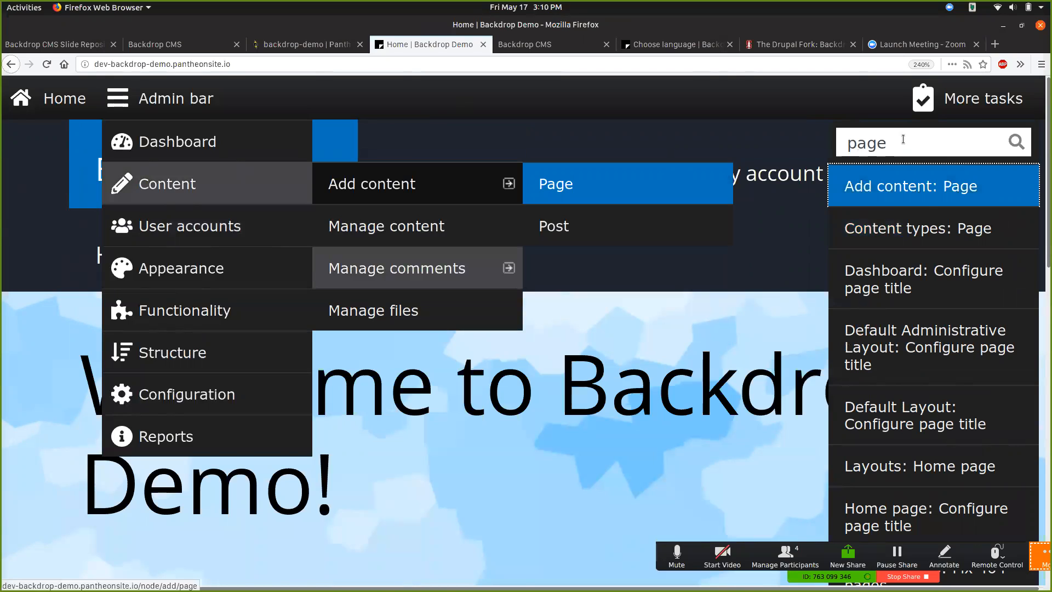
{"action": "key", "text": "Down"}
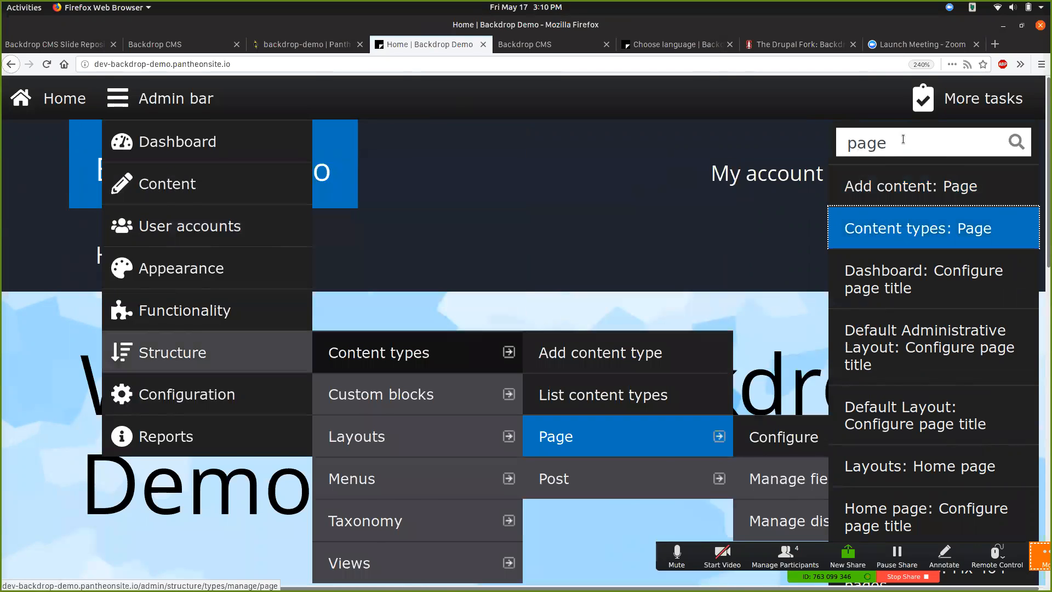
Highlight the Dashboard: Configure page title result in the admin menu search, return to the search text and clear it
{"action": "key", "text": "Down"}
{"action": "key", "text": "Down"}
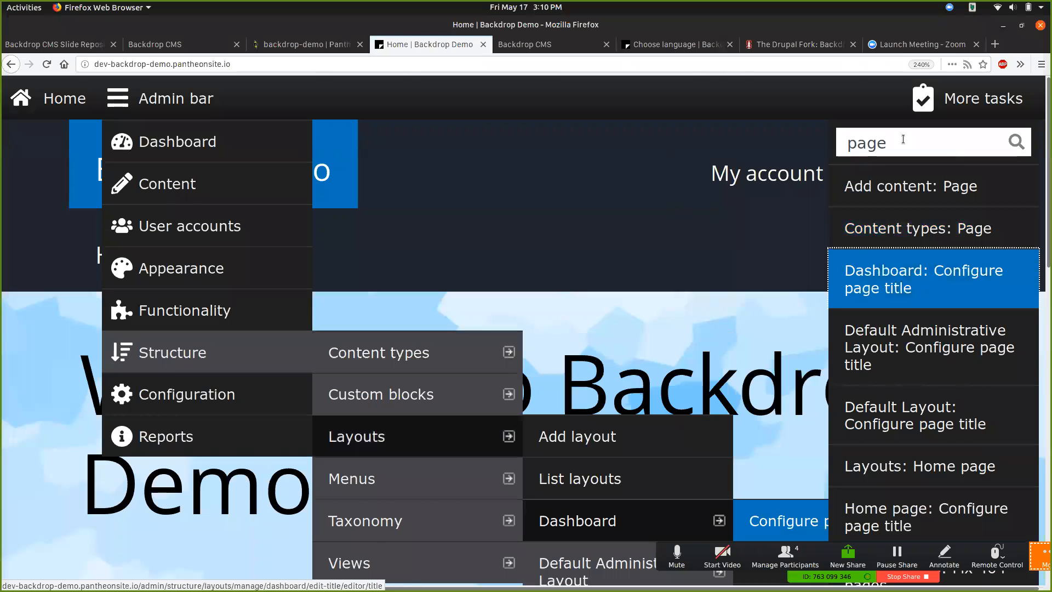
{"action": "key", "text": "Up"}
{"action": "key", "text": "Up"}
{"action": "key", "text": "Up"}
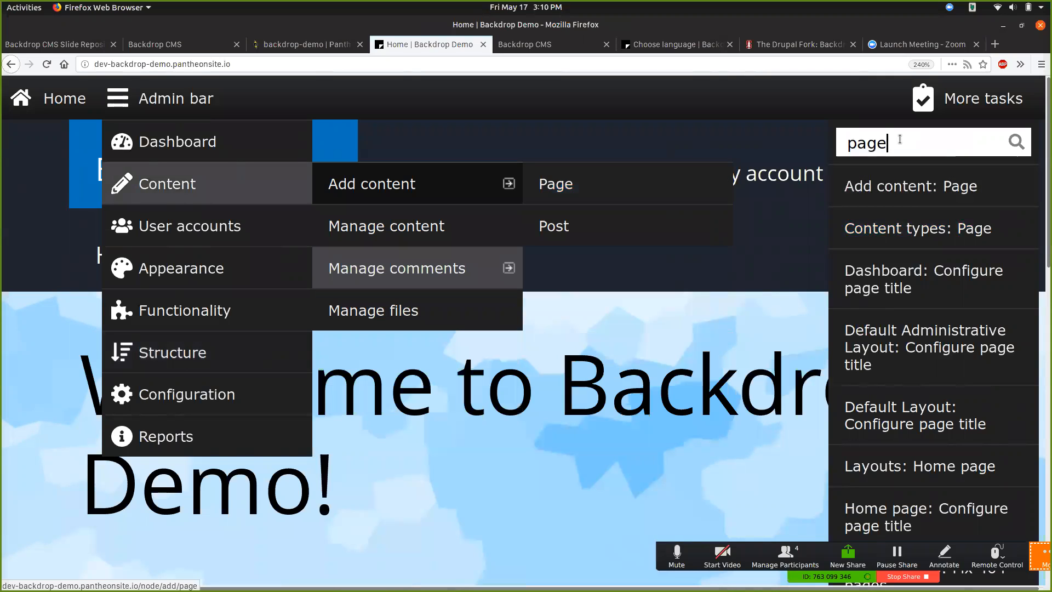
{"action": "double_click", "coordinate": [900, 139]}
{"action": "key", "text": "BackSpace"}
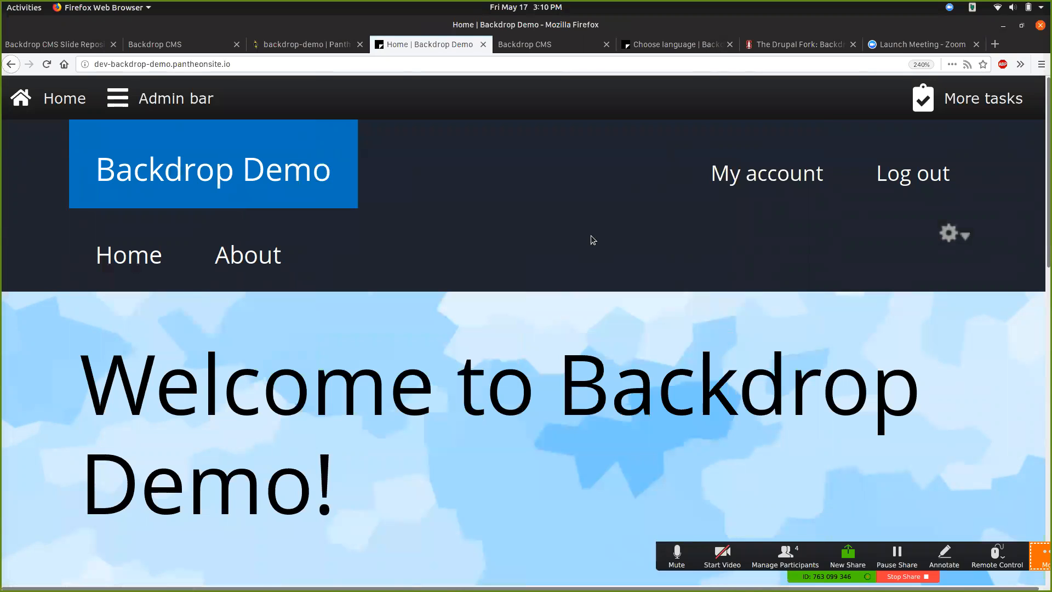
Show the home page in the browser's responsive design view with the developer tools closed
{"action": "key", "text": "ctrl+shift+i"}
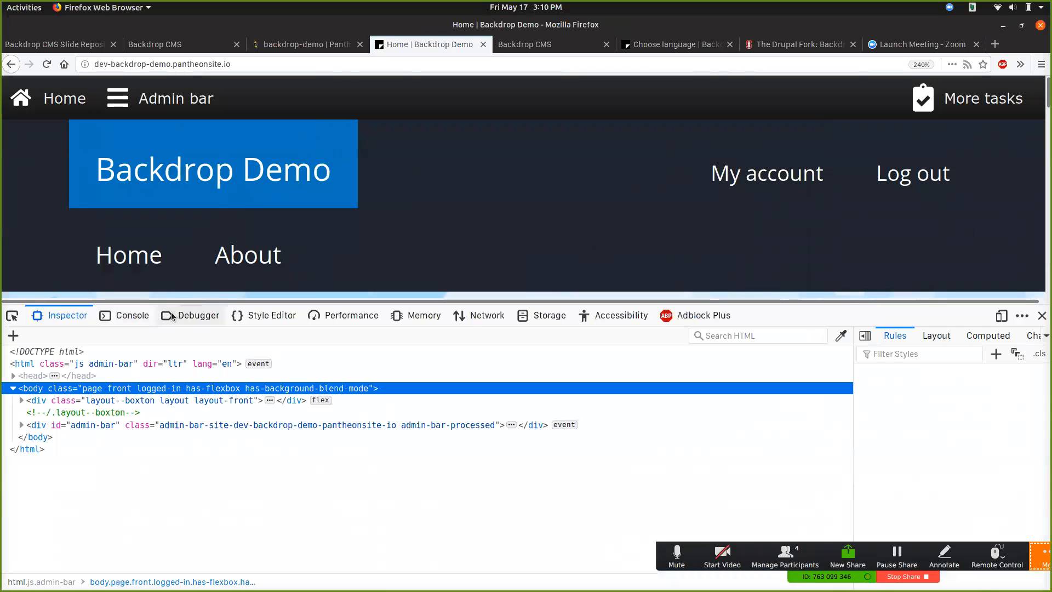
{"action": "key", "text": "ctrl+shift+m"}
{"action": "key", "text": "Escape"}
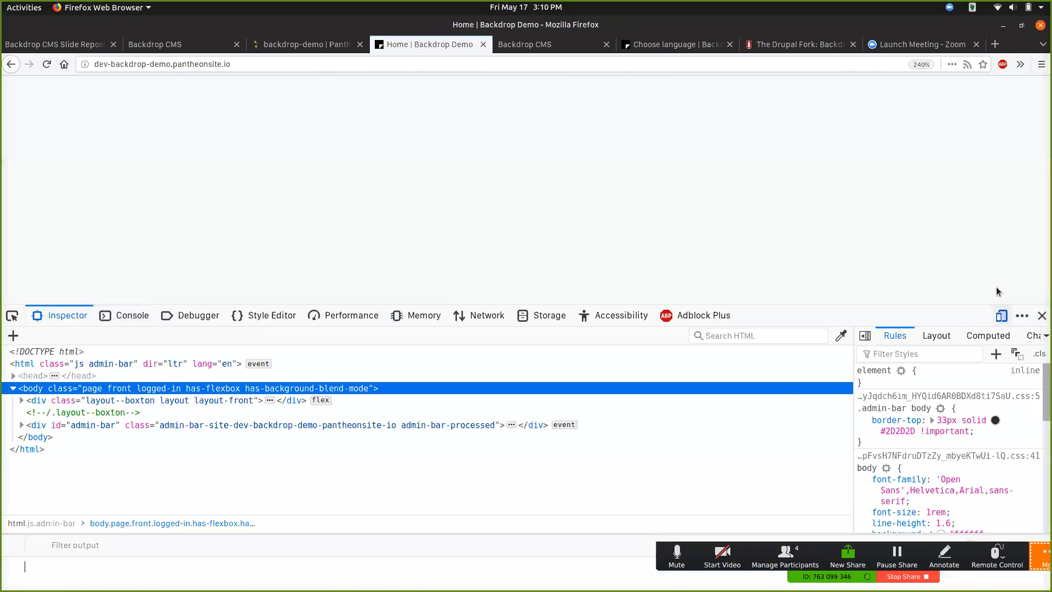
{"action": "left_click", "coordinate": [1042, 317]}
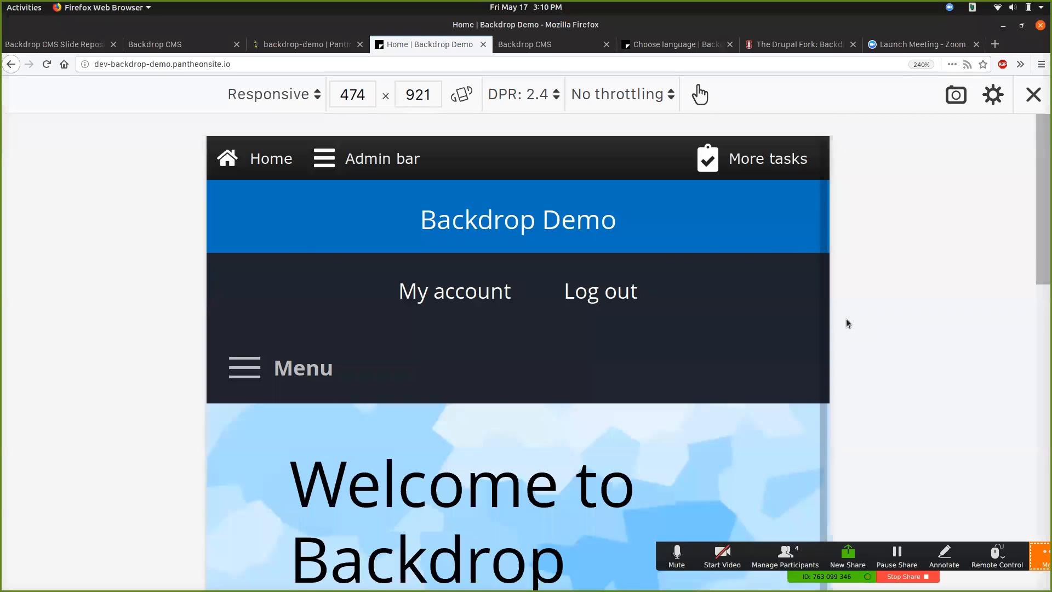
Expand and collapse the site's mobile Menu, and examine the home page's narrow layout down to its footer
{"action": "scroll", "coordinate": [846, 324], "scroll_direction": "down", "scroll_amount": 3}
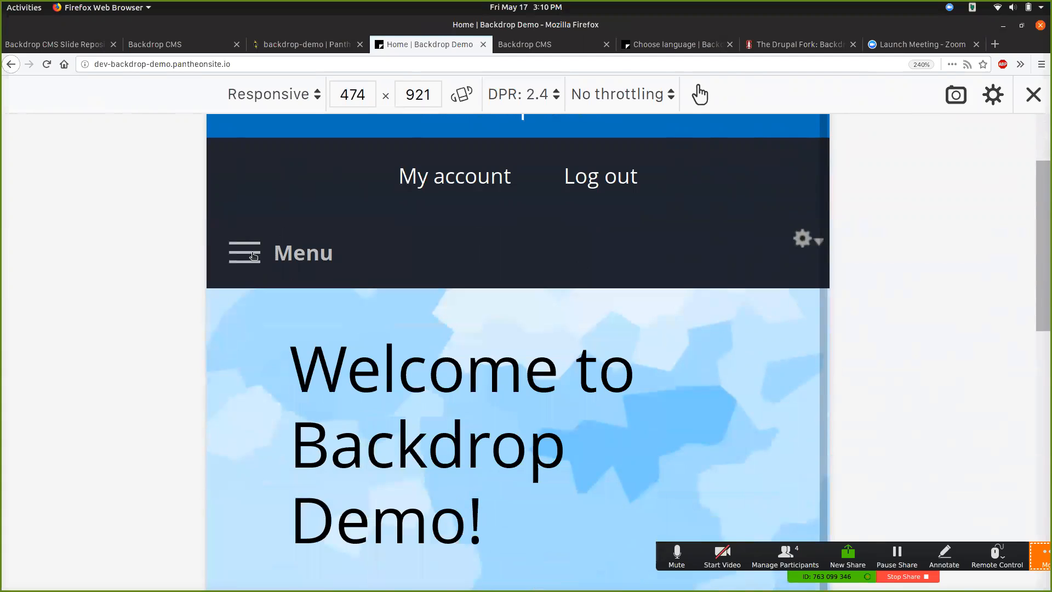
{"action": "left_click", "coordinate": [253, 256]}
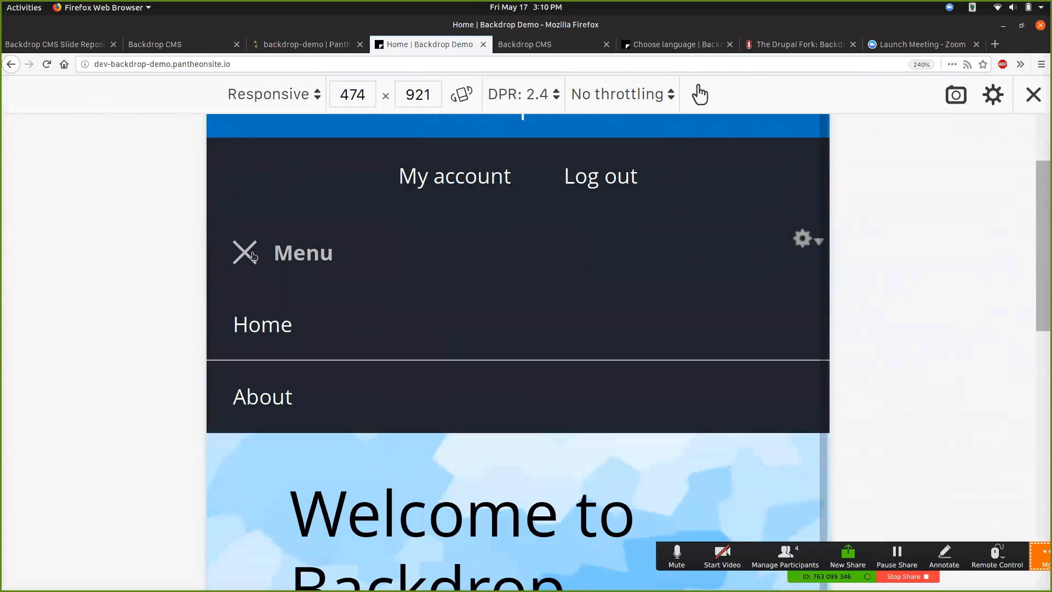
{"action": "left_click", "coordinate": [251, 255]}
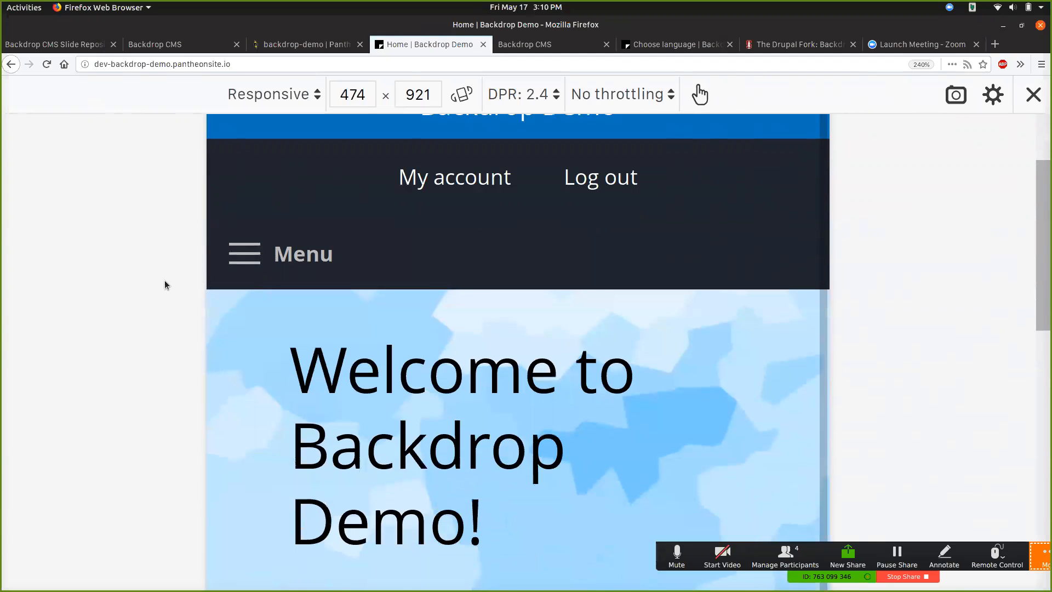
{"action": "scroll", "coordinate": [300, 273], "scroll_direction": "down", "scroll_amount": 5}
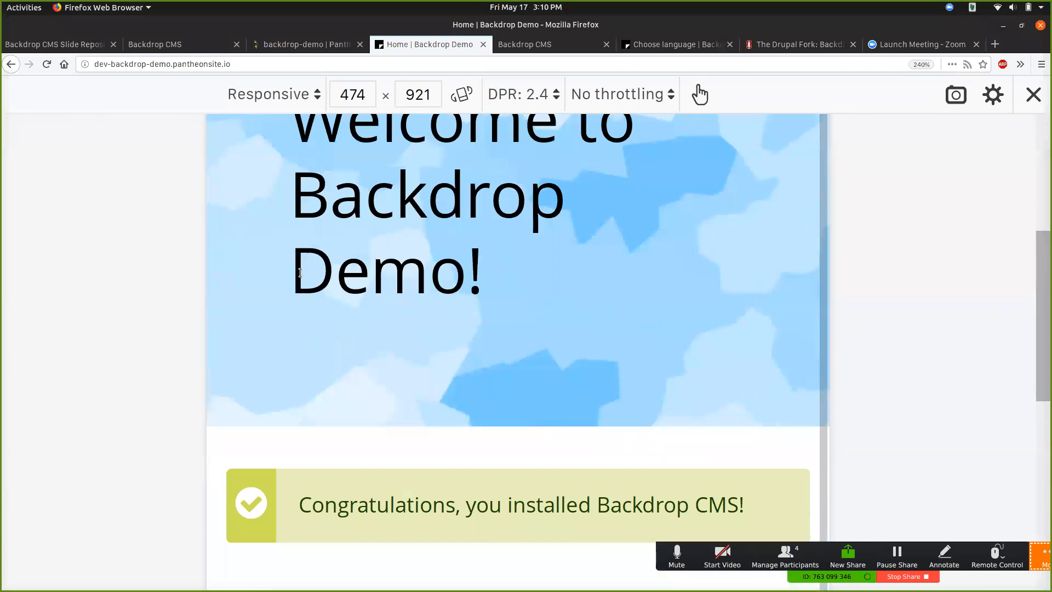
{"action": "scroll", "coordinate": [917, 314], "scroll_direction": "down", "scroll_amount": 5}
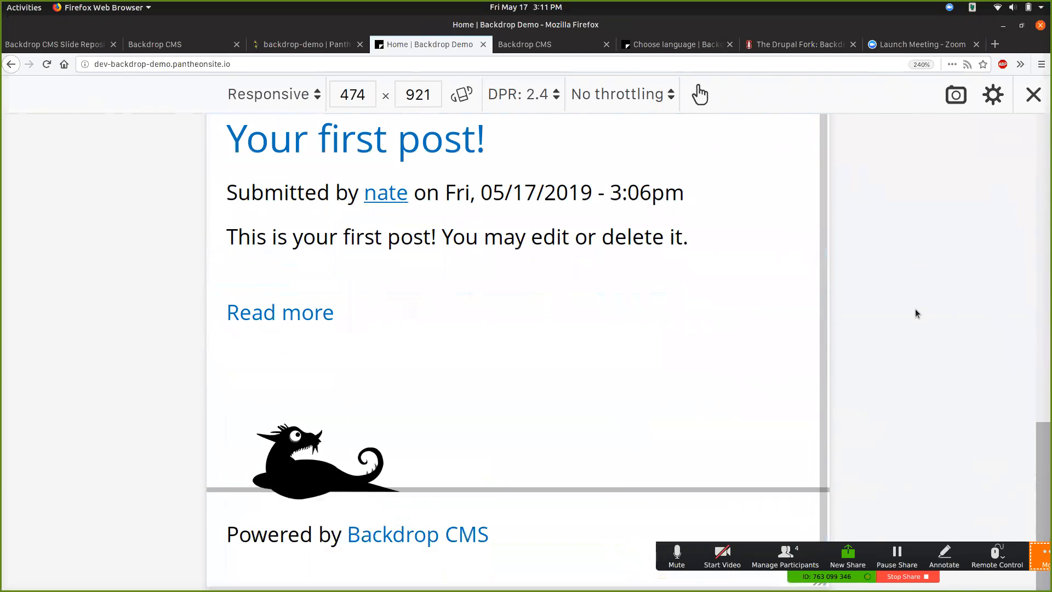
{"action": "scroll", "coordinate": [916, 312], "scroll_direction": "up", "scroll_amount": 5}
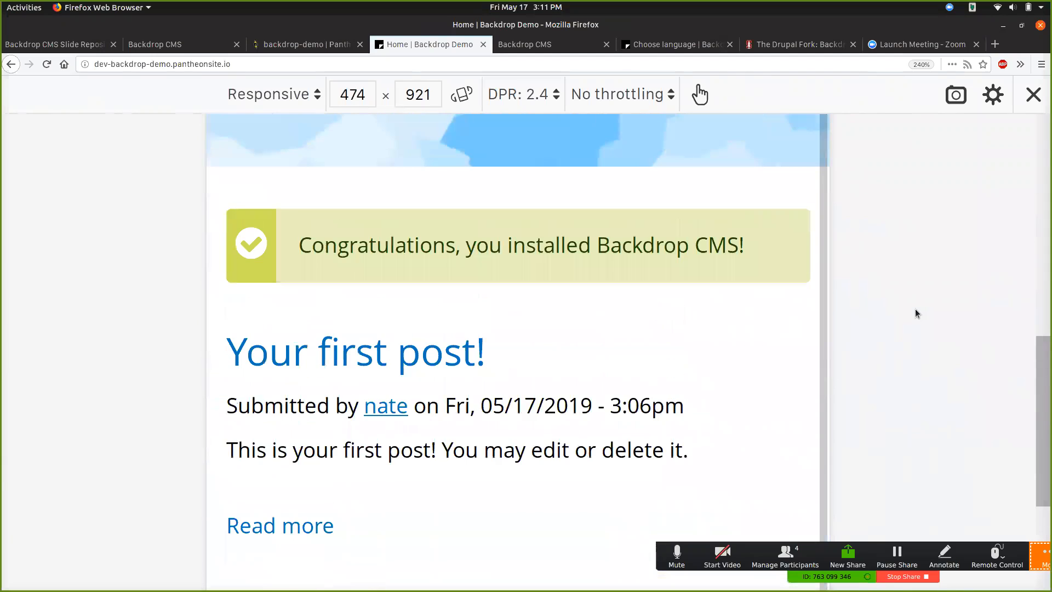
{"action": "scroll", "coordinate": [916, 314], "scroll_direction": "up", "scroll_amount": 4}
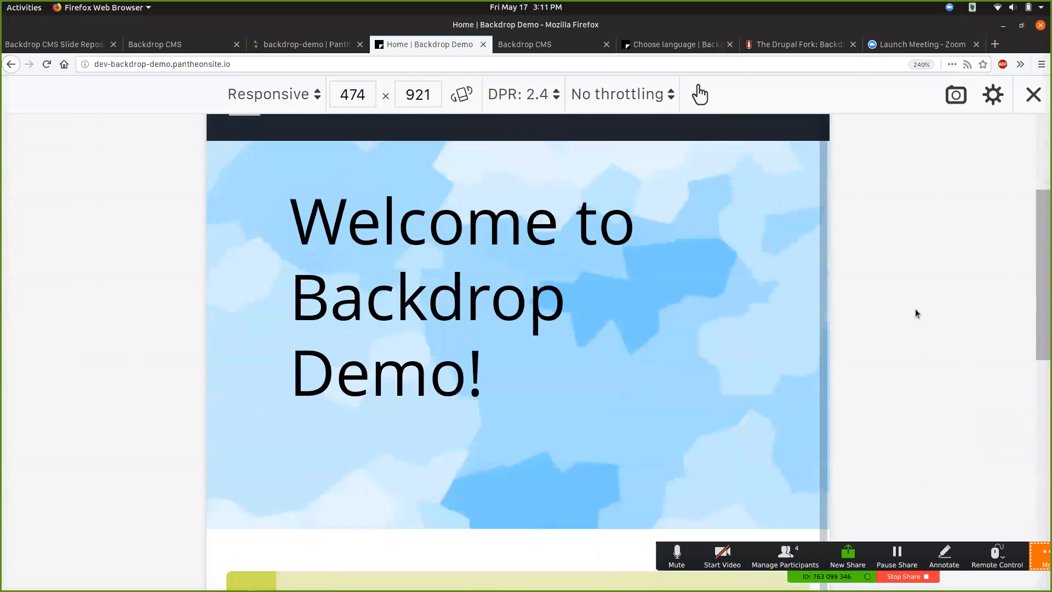
{"action": "scroll", "coordinate": [916, 313], "scroll_direction": "up", "scroll_amount": 2}
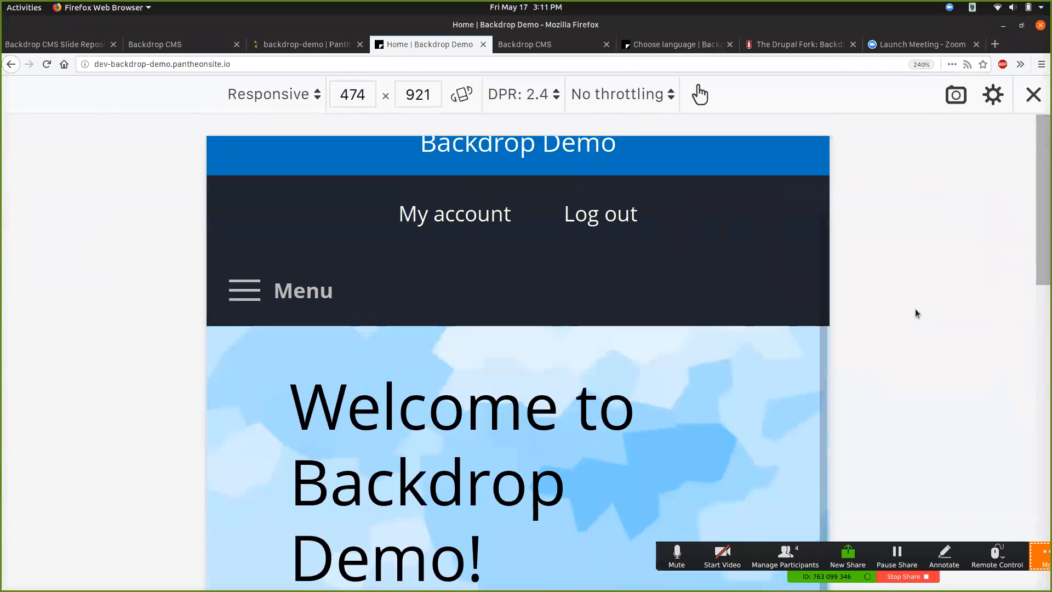
Leave the responsive design view and reduce the page zoom to 170%
{"action": "key", "text": "ctrl+shift+m"}
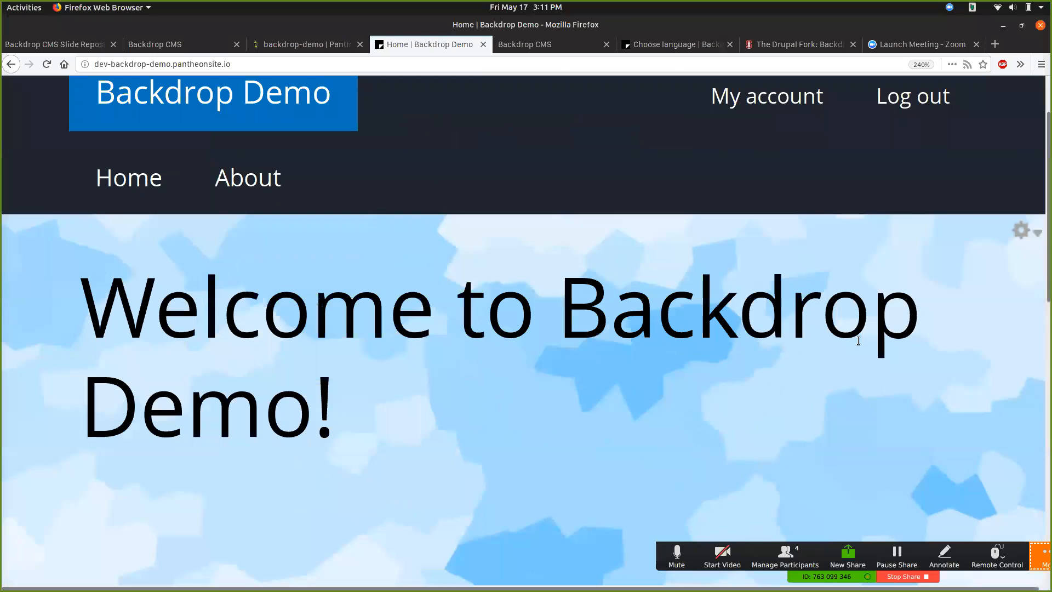
{"action": "scroll", "coordinate": [856, 343], "scroll_direction": "up", "scroll_amount": 2}
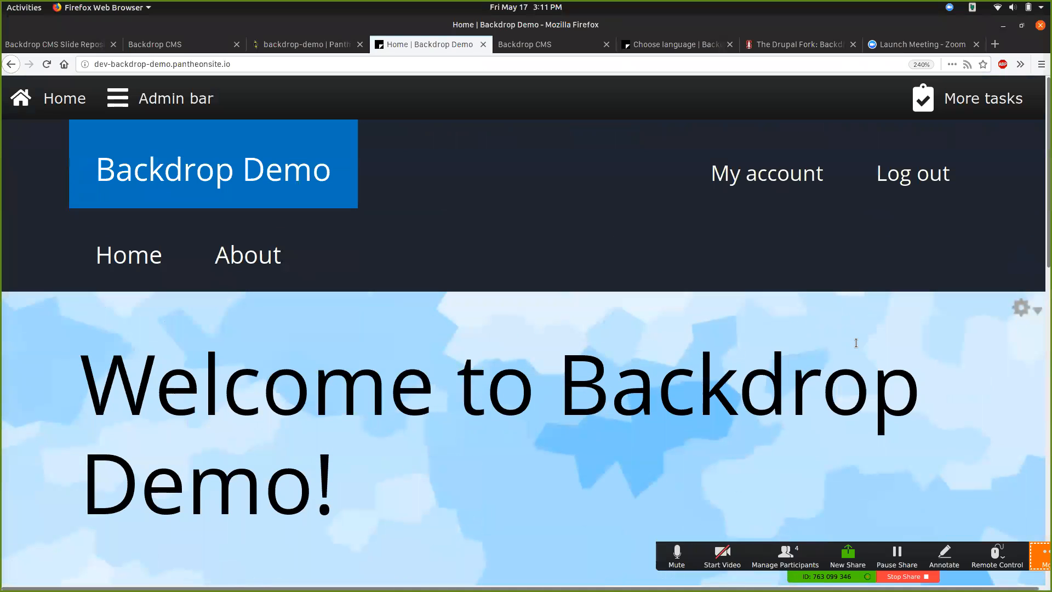
{"action": "key", "text": "ctrl+minus"}
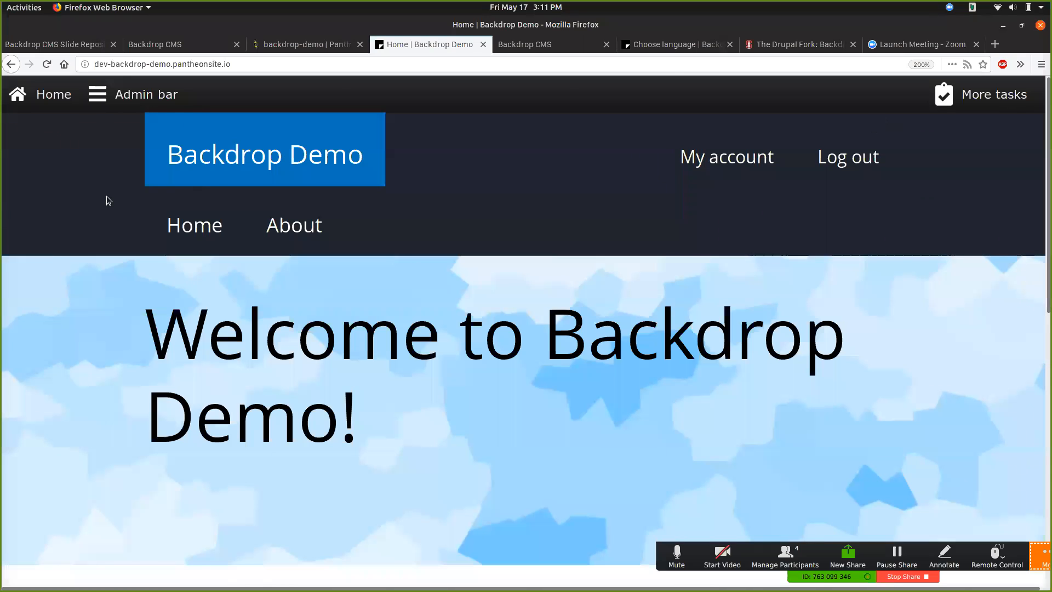
{"action": "key", "text": "ctrl+minus"}
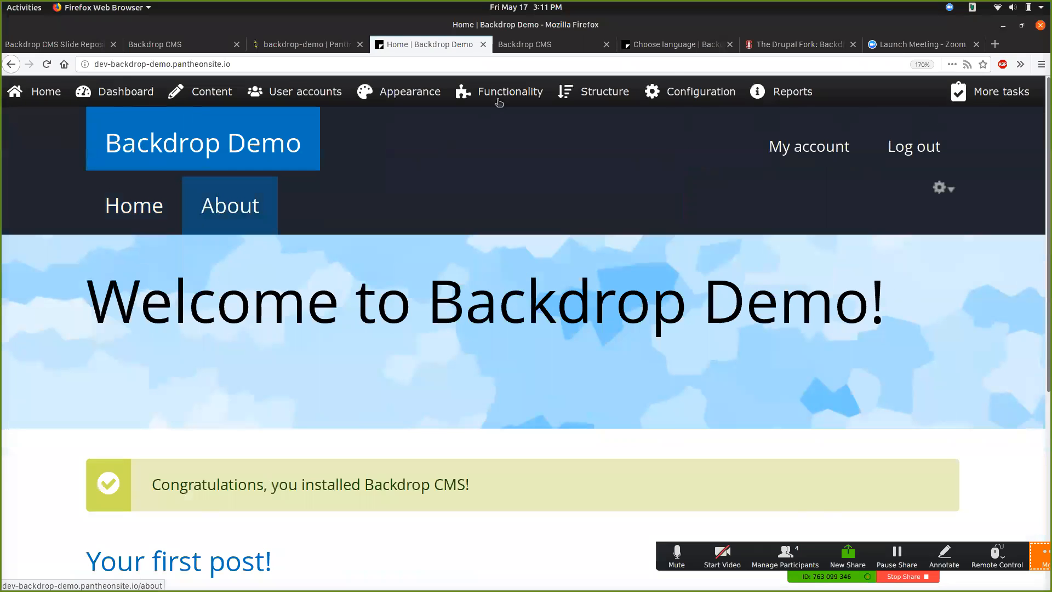
Open the list of modules under Functionality and look through the modules included with the site
{"action": "mouse_move", "coordinate": [499, 102]}
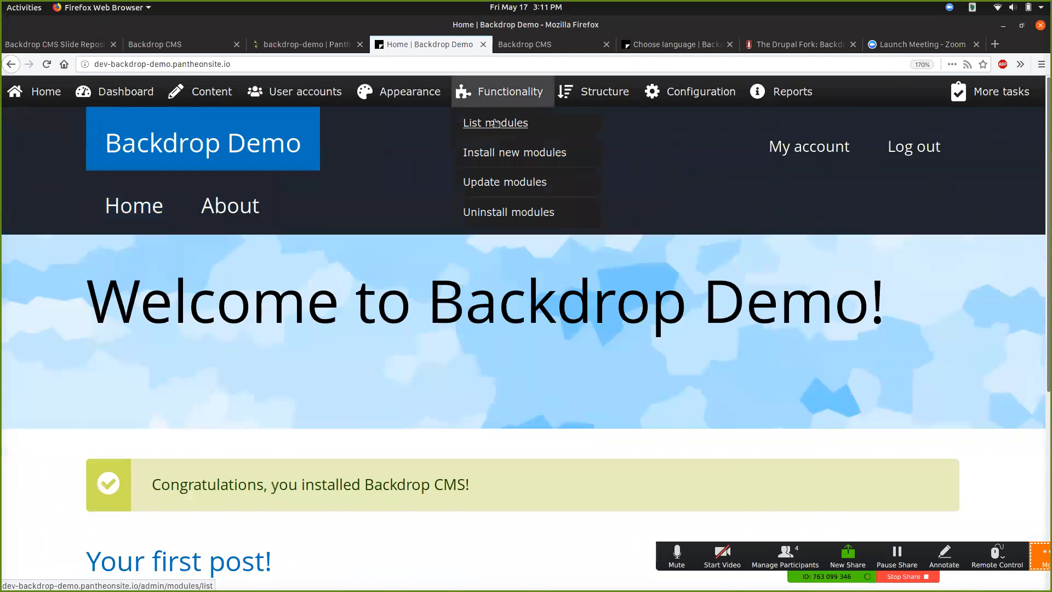
{"action": "left_click", "coordinate": [495, 123]}
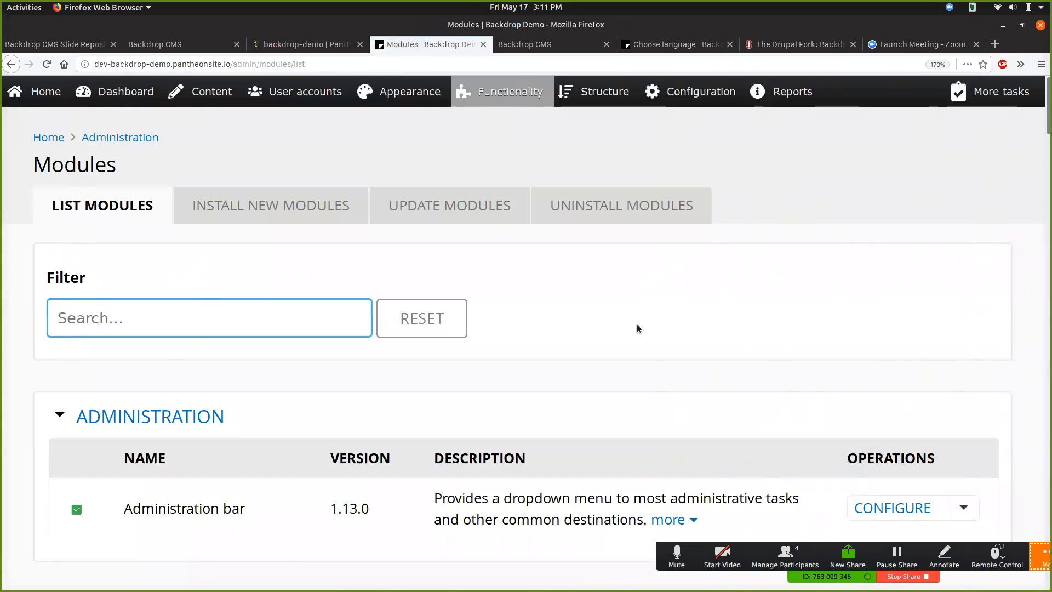
{"action": "scroll", "coordinate": [637, 324], "scroll_direction": "down", "scroll_amount": 10}
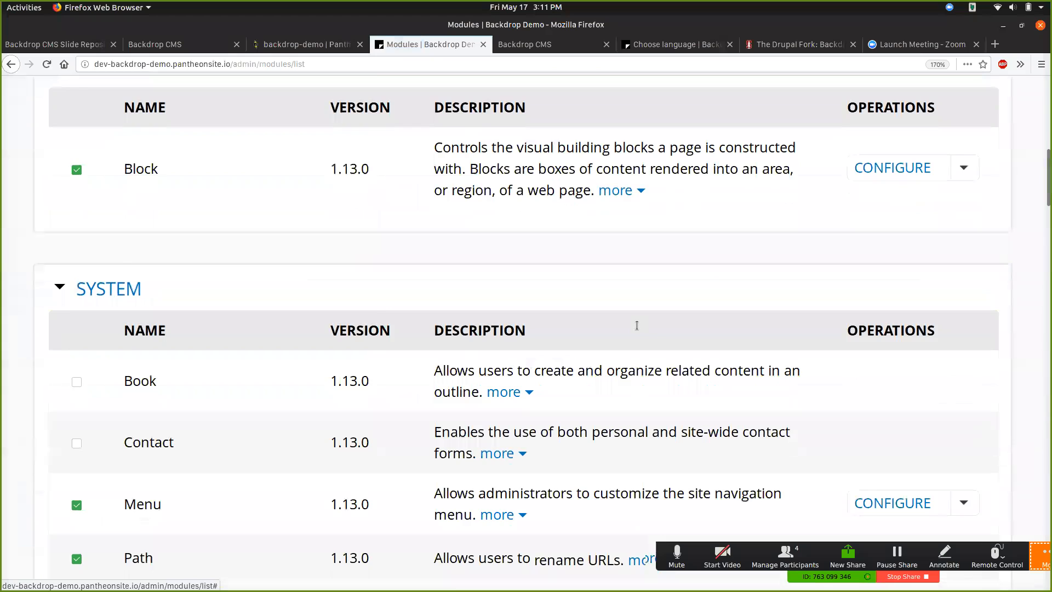
{"action": "scroll", "coordinate": [637, 324], "scroll_direction": "down", "scroll_amount": 3}
Filter the module list by "redire" to look up the Redirect module, and reset the filter
{"action": "scroll", "coordinate": [637, 325], "scroll_direction": "up", "scroll_amount": 10}
{"action": "type", "text": "redire"}
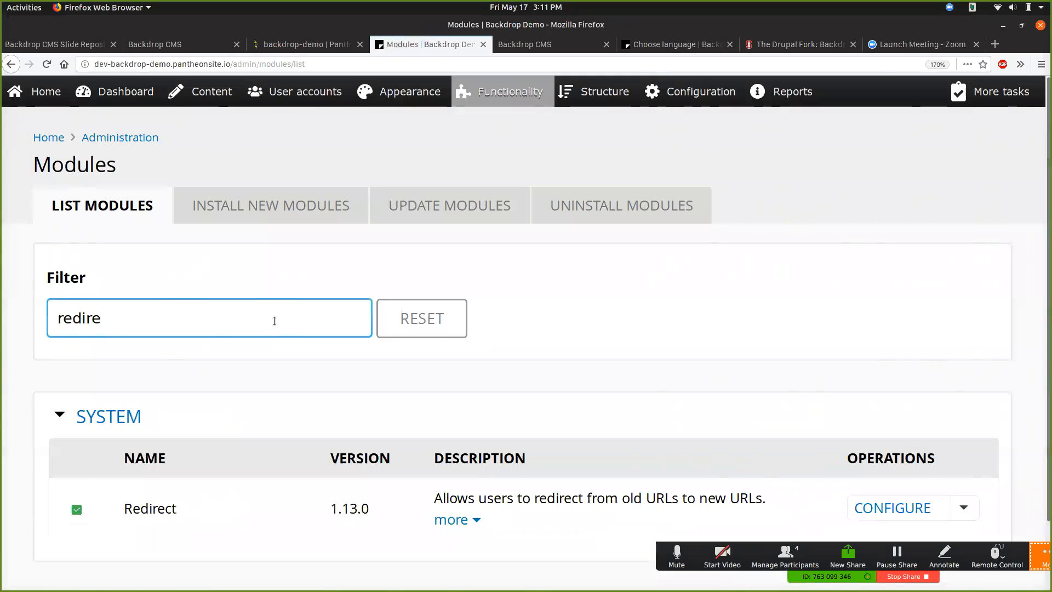
{"action": "scroll", "coordinate": [244, 274], "scroll_direction": "down", "scroll_amount": 2}
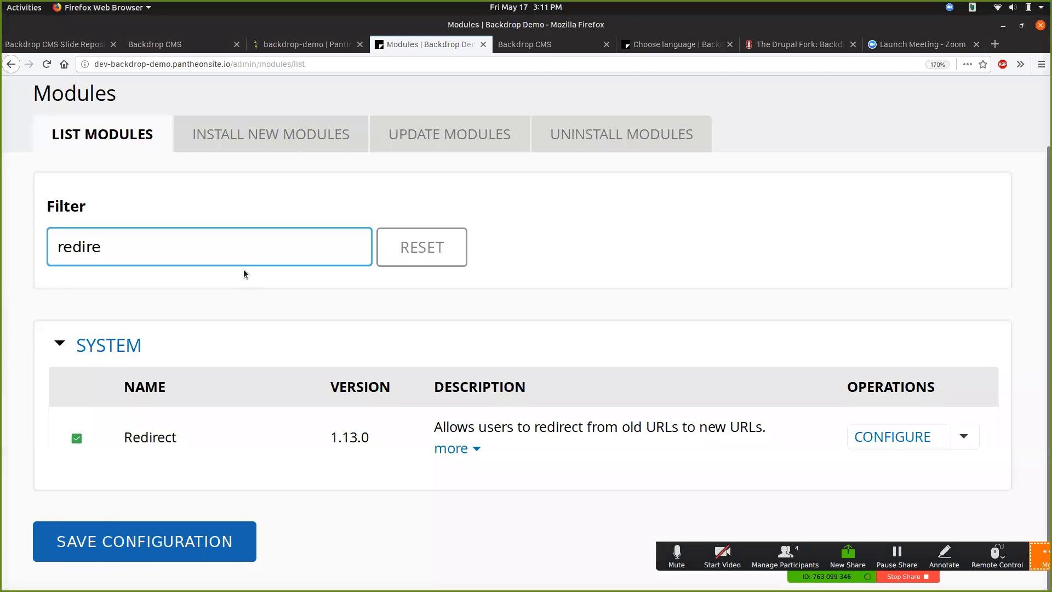
{"action": "key", "text": "ctrl+a"}
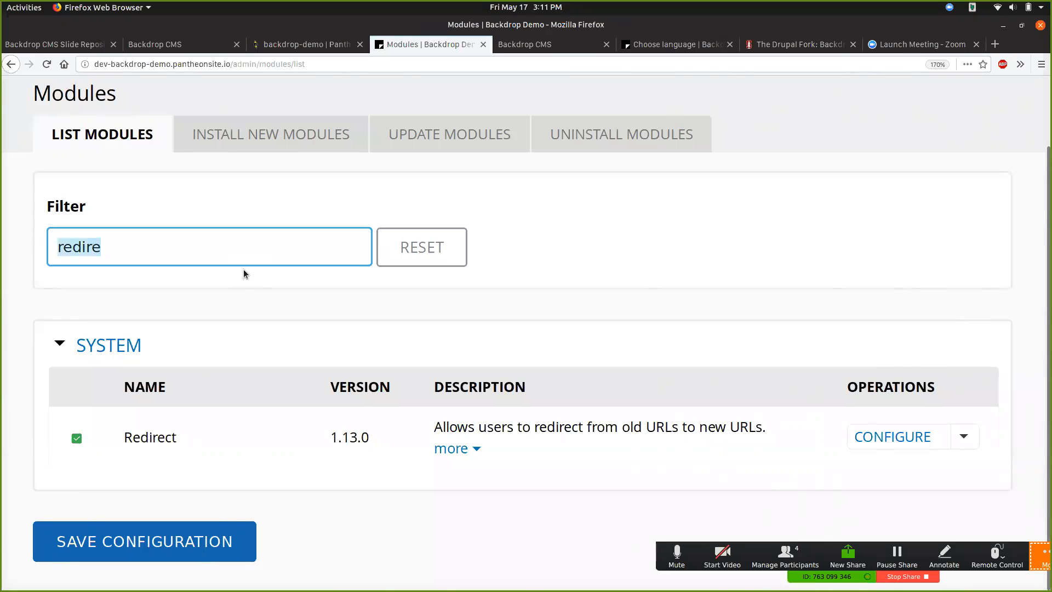
{"action": "left_click", "coordinate": [402, 253]}
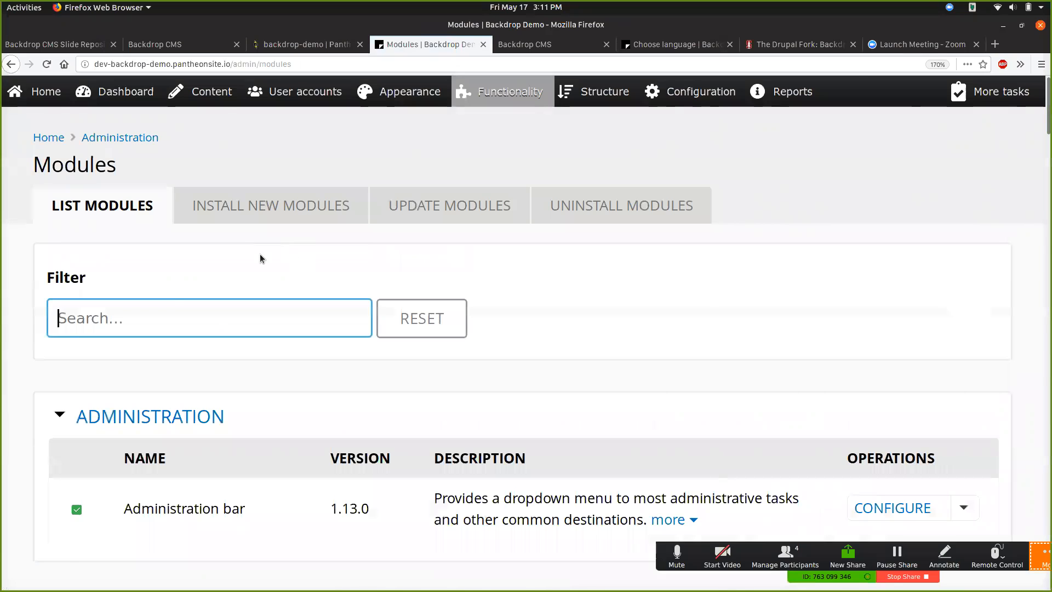
Open the Install new modules page and search the available modules for "webform"
{"action": "left_click", "coordinate": [252, 207]}
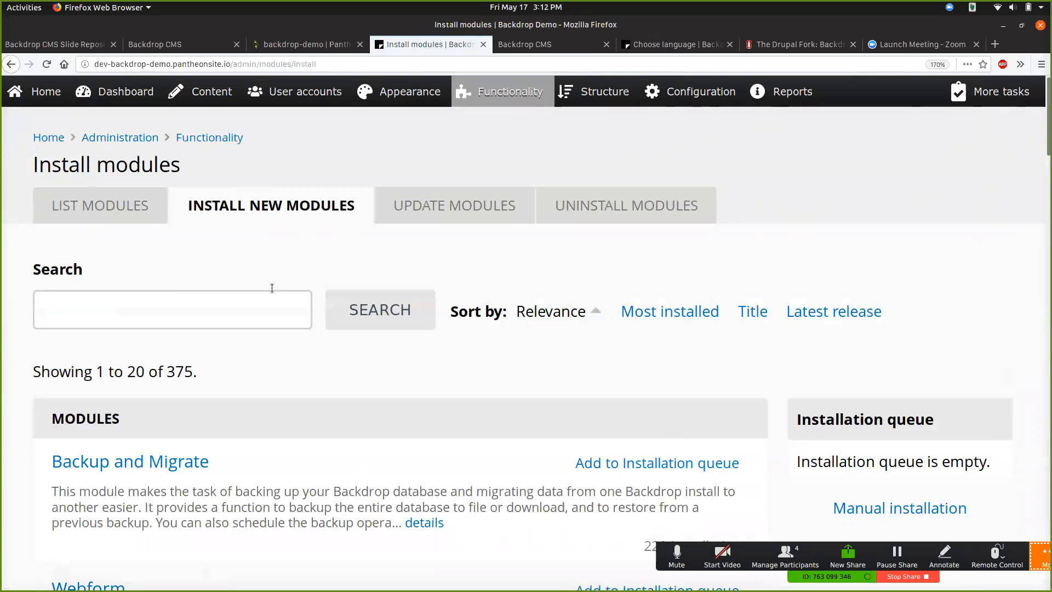
{"action": "left_click", "coordinate": [254, 308]}
{"action": "type", "text": "webform"}
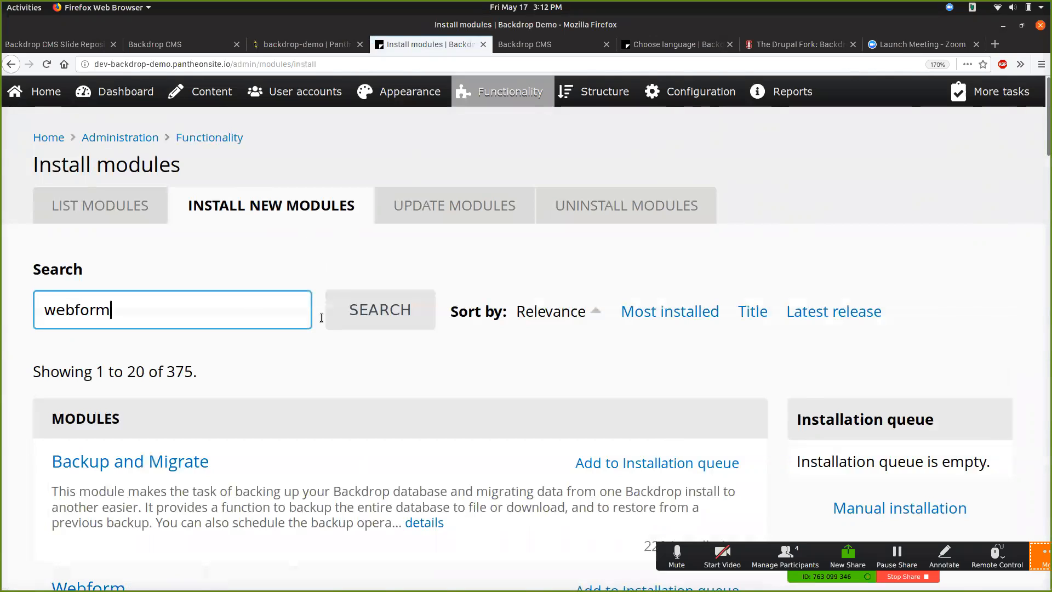
{"action": "key", "text": "Return"}
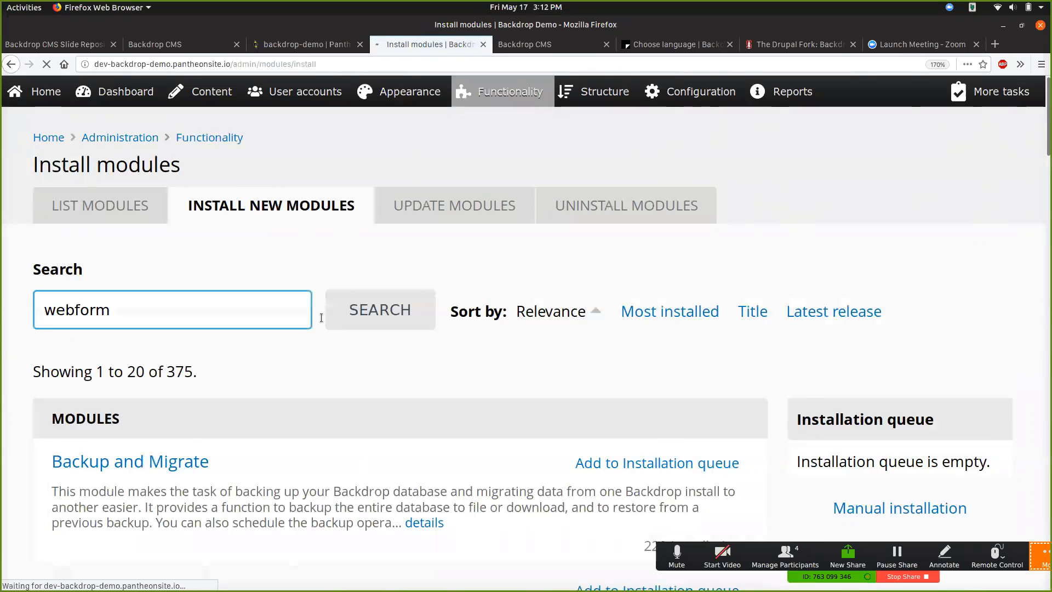
{"action": "scroll", "coordinate": [322, 318], "scroll_direction": "down", "scroll_amount": 2}
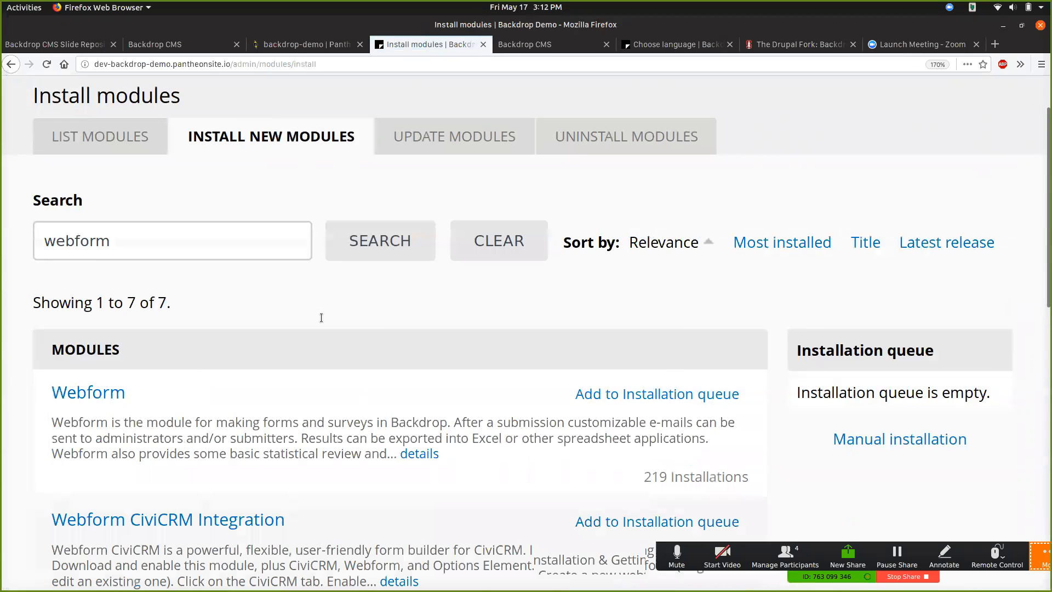
{"action": "scroll", "coordinate": [322, 318], "scroll_direction": "down", "scroll_amount": 4}
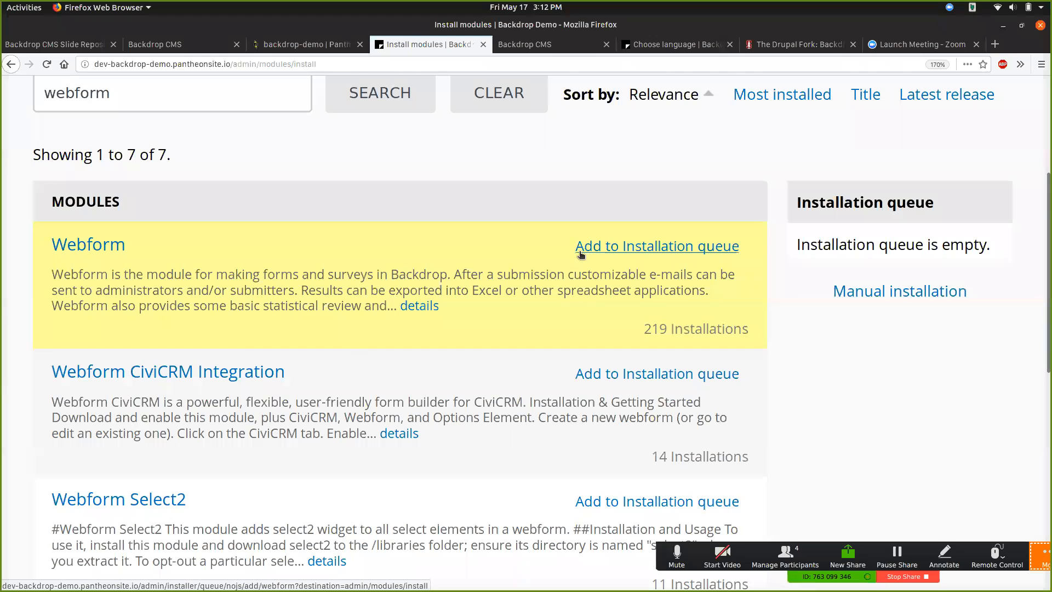
Examine the Webform module's project details, including its requirements and installation notes, and close them
{"action": "left_click", "coordinate": [116, 249]}
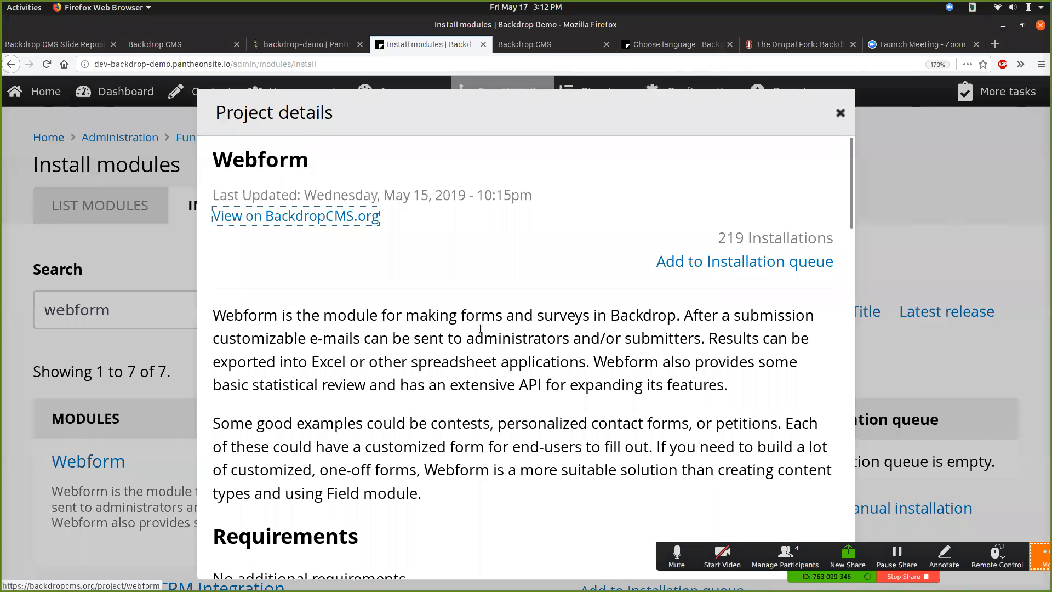
{"action": "scroll", "coordinate": [480, 329], "scroll_direction": "down", "scroll_amount": 10}
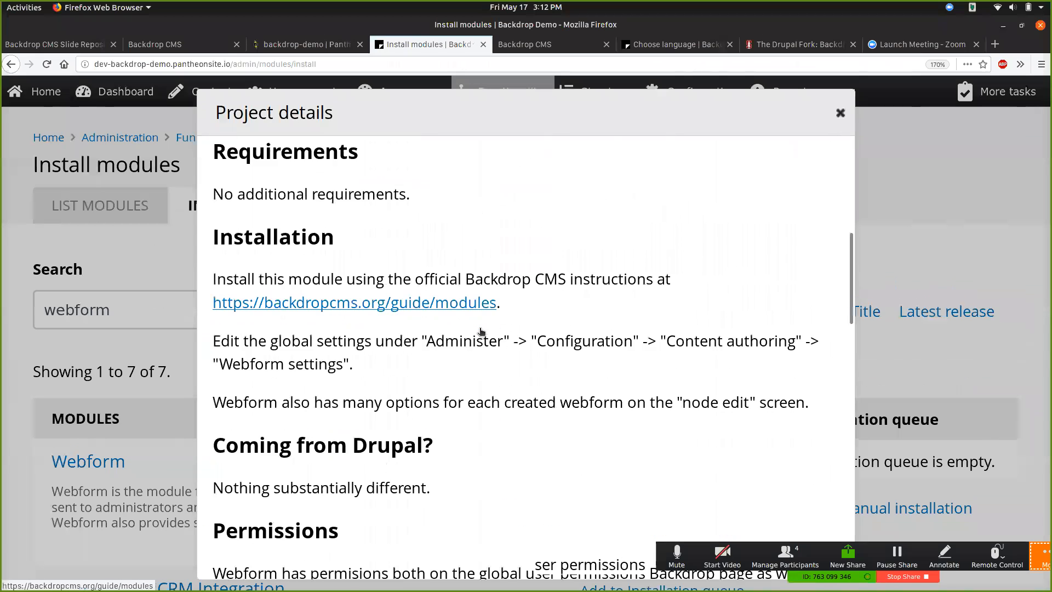
{"action": "left_click", "coordinate": [840, 112]}
Add the Webform module to the installation queue and start installing the queued module
{"action": "left_click", "coordinate": [624, 464]}
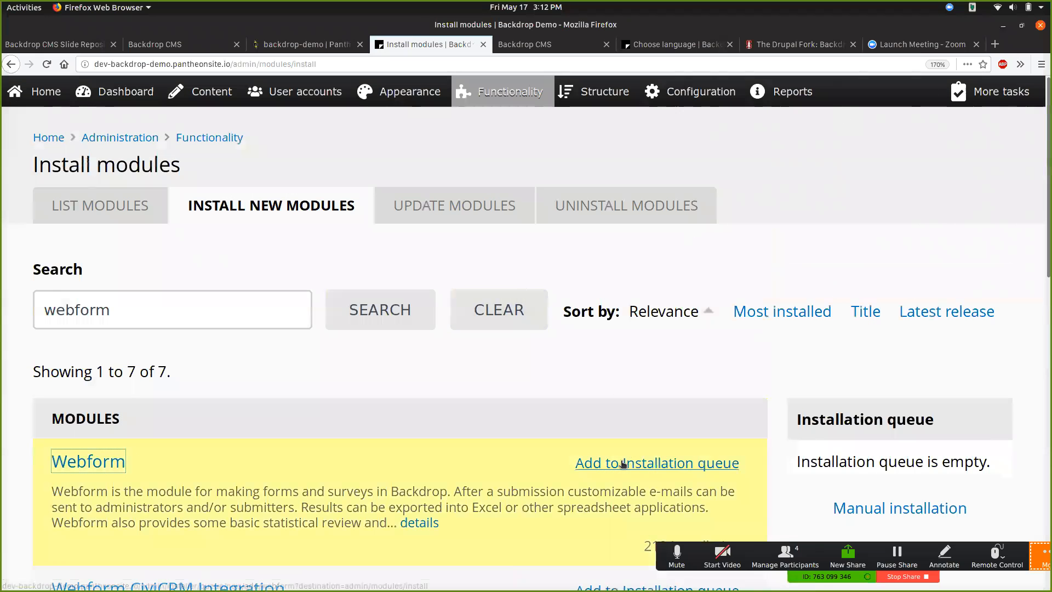
{"action": "scroll", "coordinate": [811, 328], "scroll_direction": "down", "scroll_amount": 4}
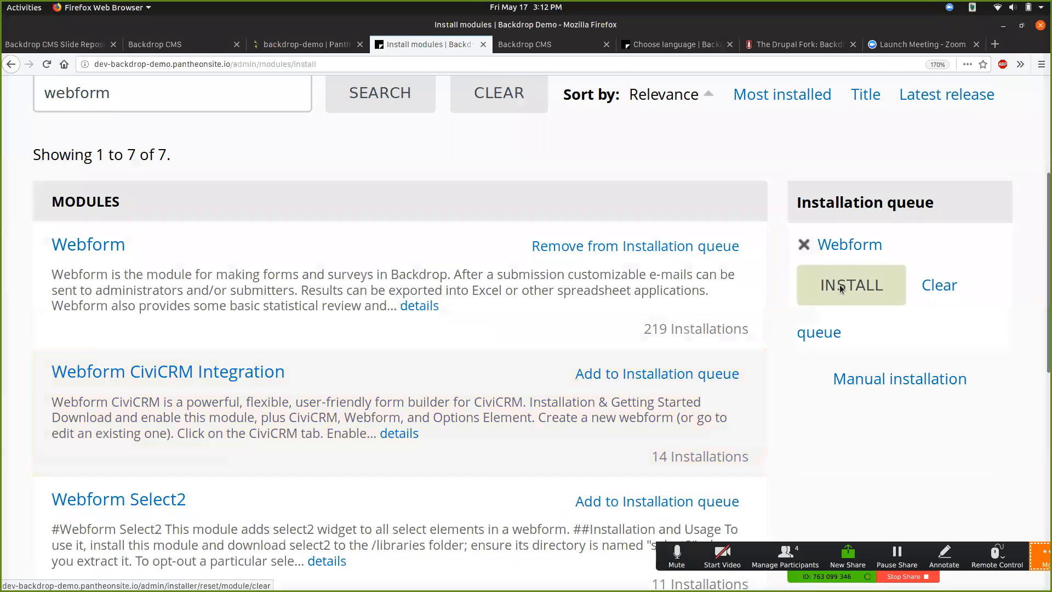
{"action": "left_click", "coordinate": [840, 288]}
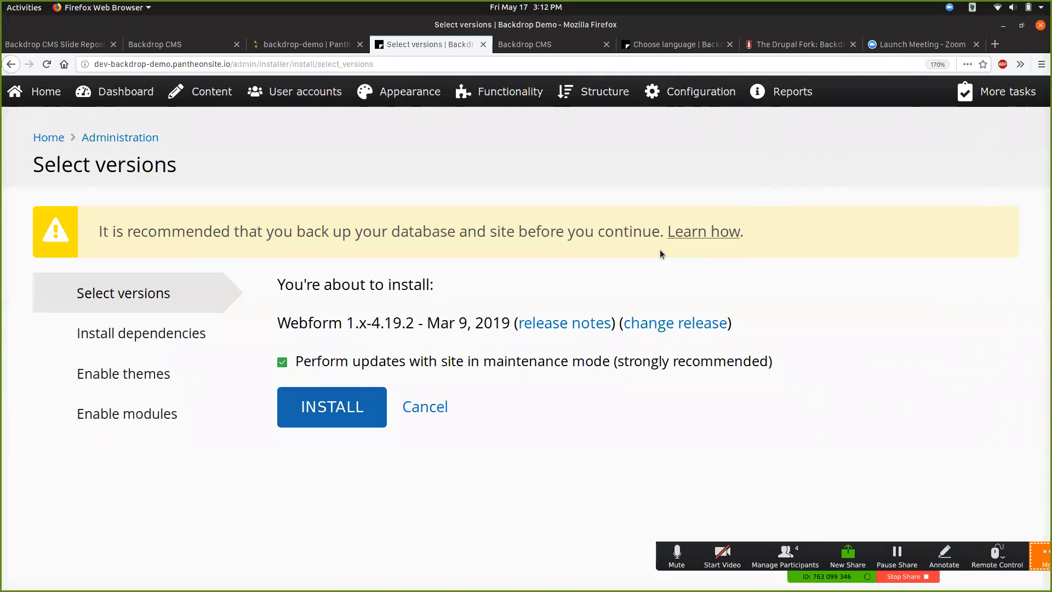
Install Webform 1.x-4.19.2 with the site in maintenance mode and enable the module
{"action": "left_click", "coordinate": [286, 44]}
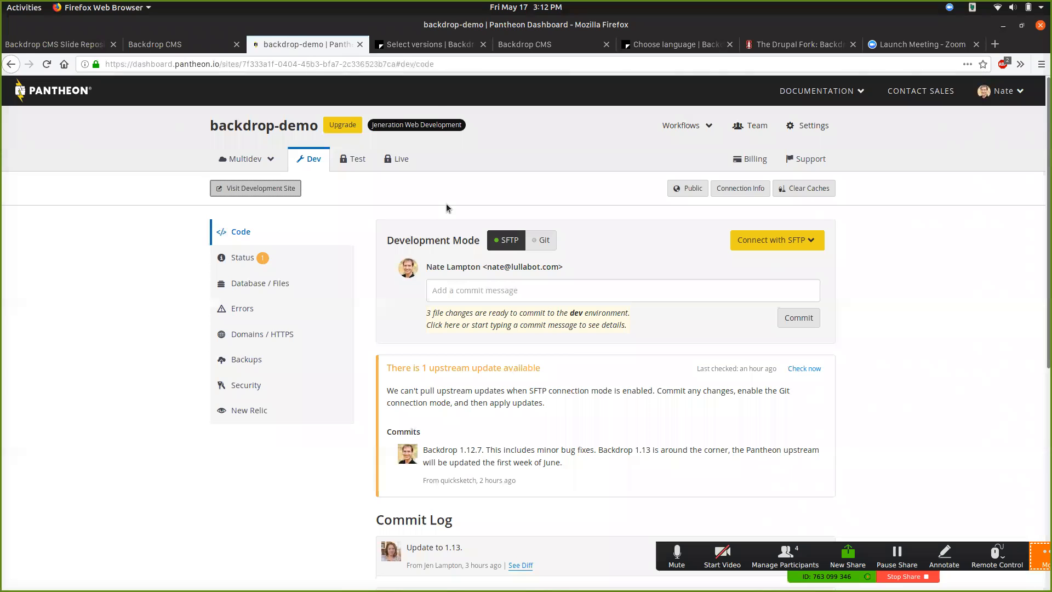
{"action": "left_click", "coordinate": [419, 45]}
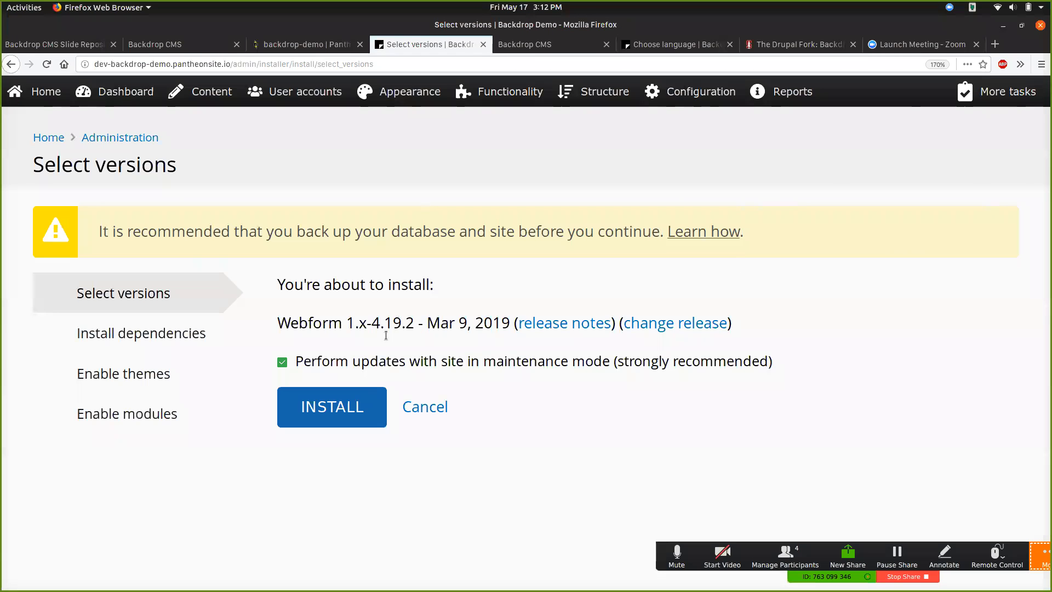
{"action": "left_click", "coordinate": [351, 400]}
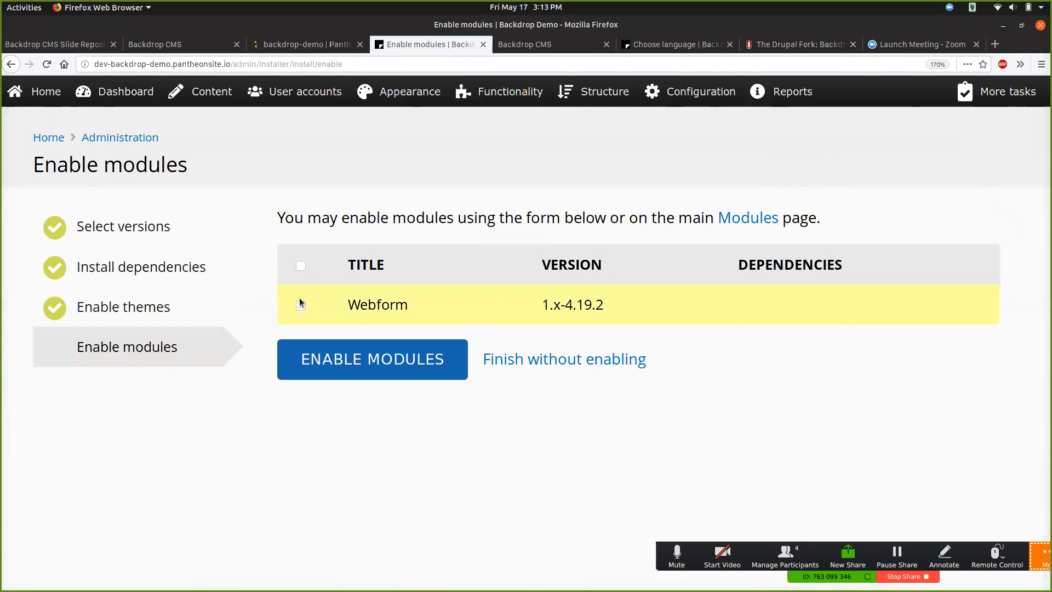
{"action": "left_click", "coordinate": [300, 305]}
{"action": "left_click", "coordinate": [317, 375]}
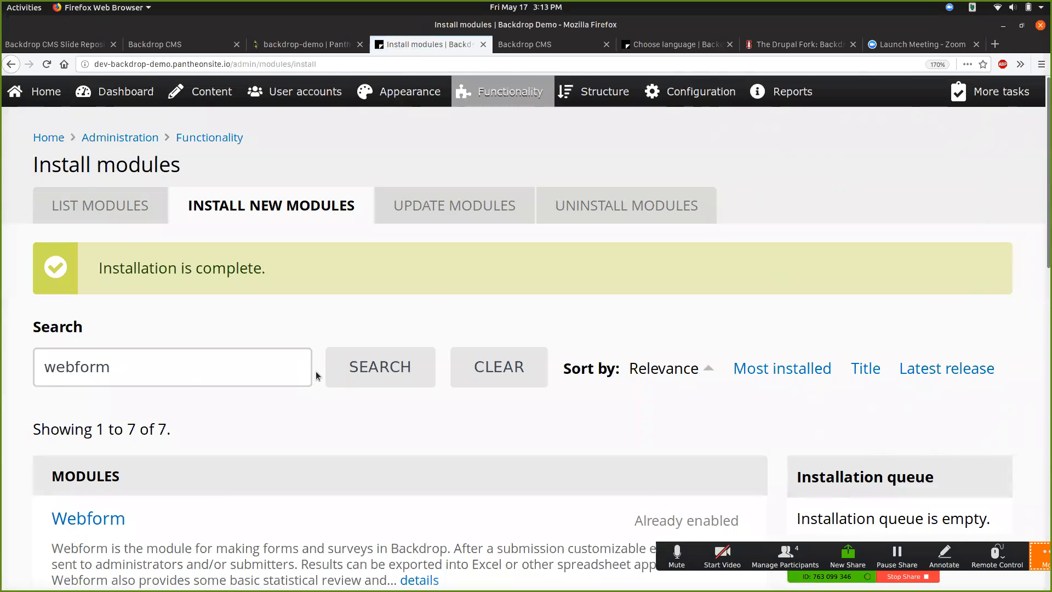
Look up the Webform module by filtering the installed module list by "webform", and clear the filter
{"action": "scroll", "coordinate": [316, 375], "scroll_direction": "down", "scroll_amount": 2}
{"action": "left_click", "coordinate": [125, 159]}
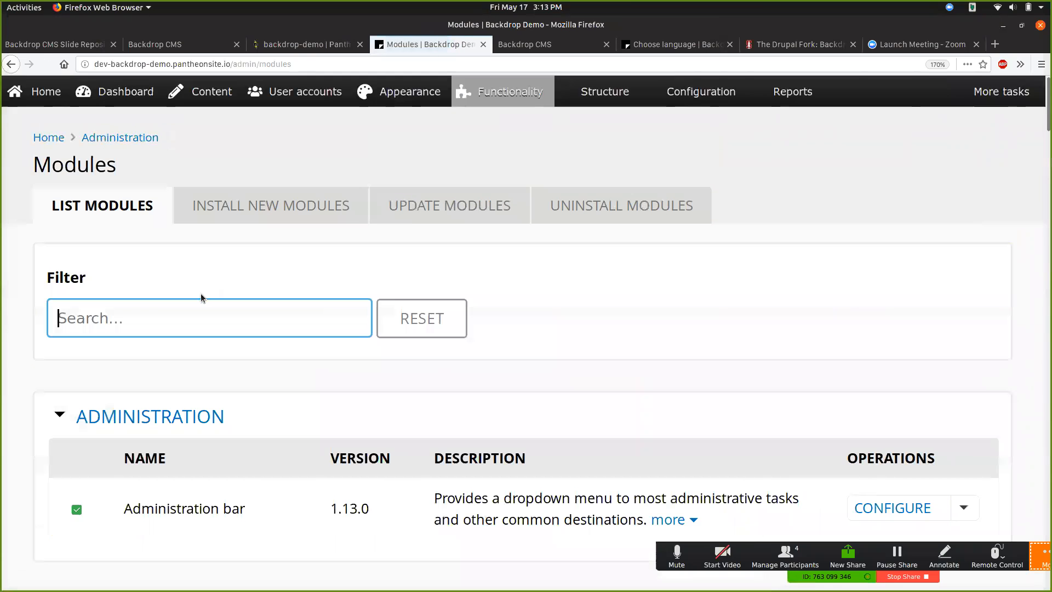
{"action": "type", "text": "webform"}
{"action": "scroll", "coordinate": [324, 453], "scroll_direction": "down", "scroll_amount": 3}
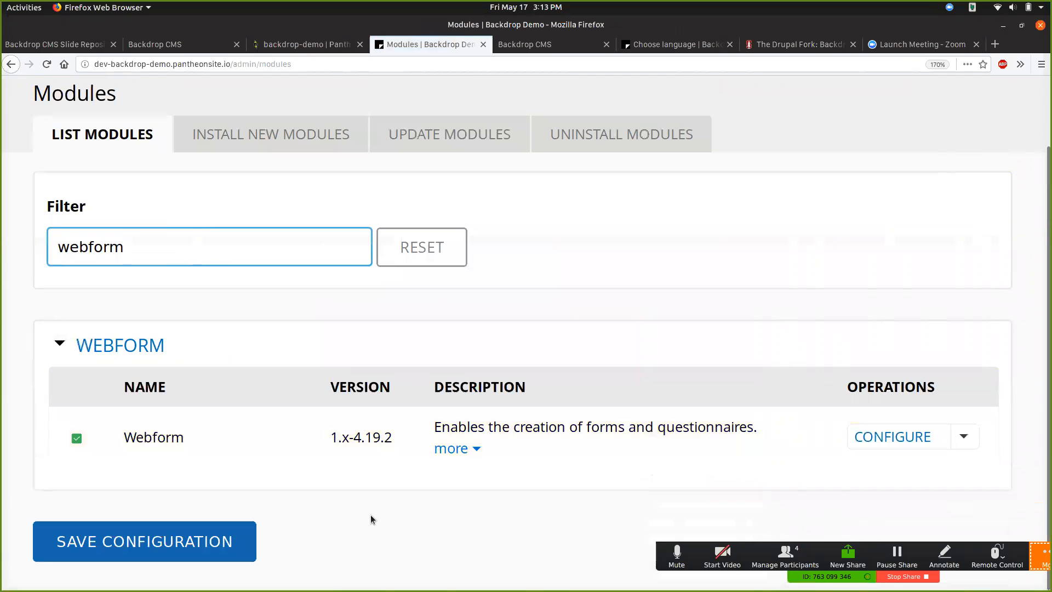
{"action": "key", "text": "ctrl+BackSpace"}
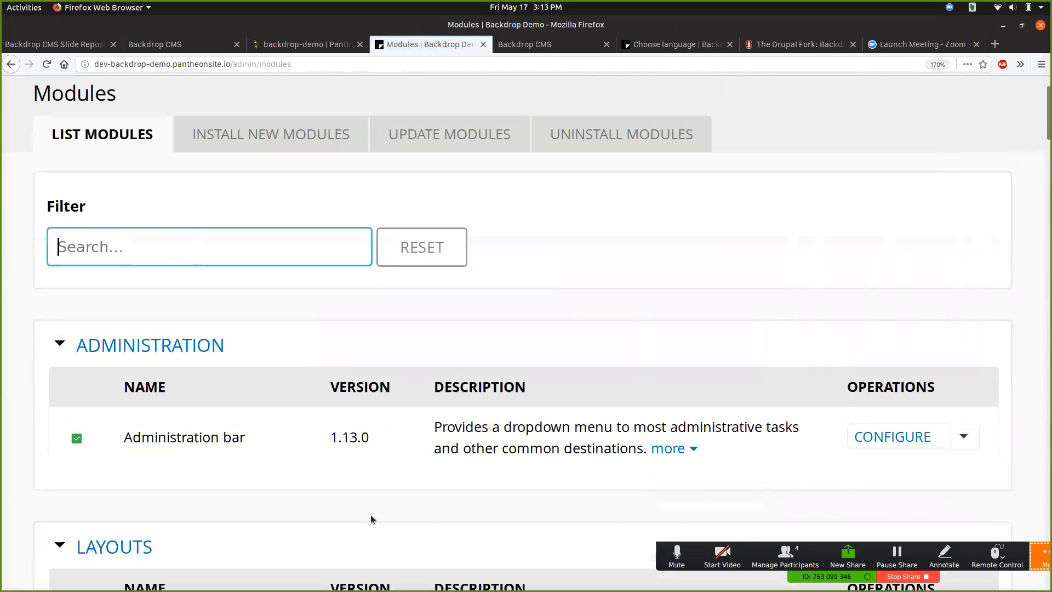
{"action": "scroll", "coordinate": [371, 519], "scroll_direction": "up", "scroll_amount": 2}
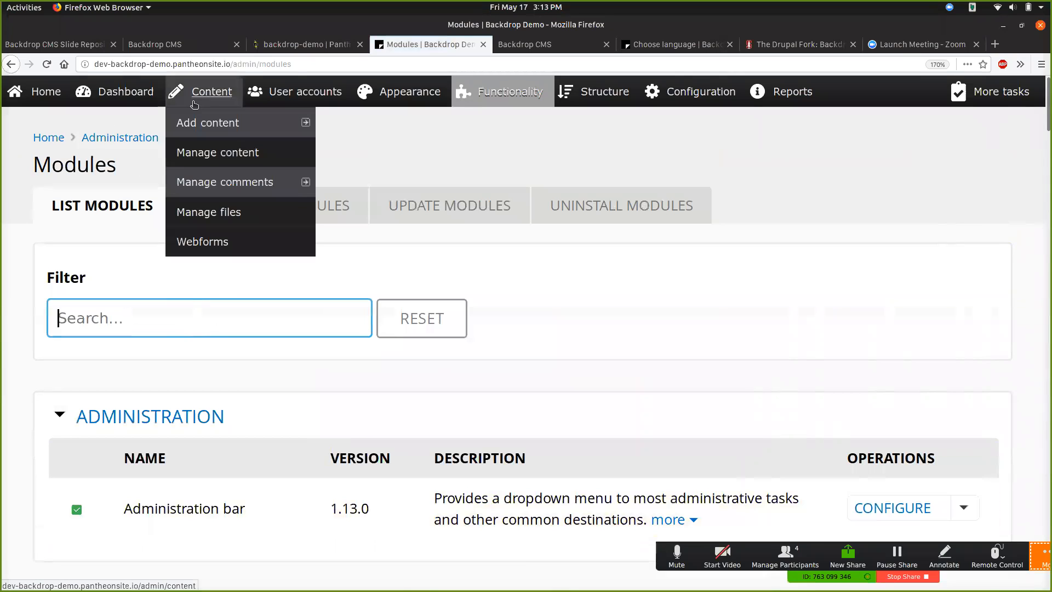
Start a new Page content item and title it "History"
{"action": "left_click", "coordinate": [194, 124]}
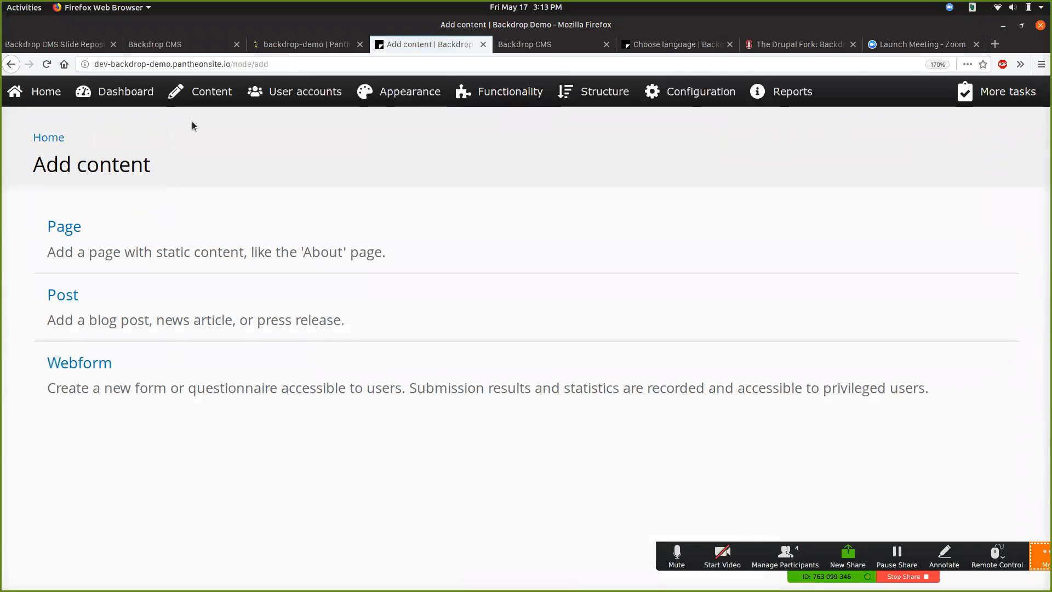
{"action": "left_click", "coordinate": [61, 228]}
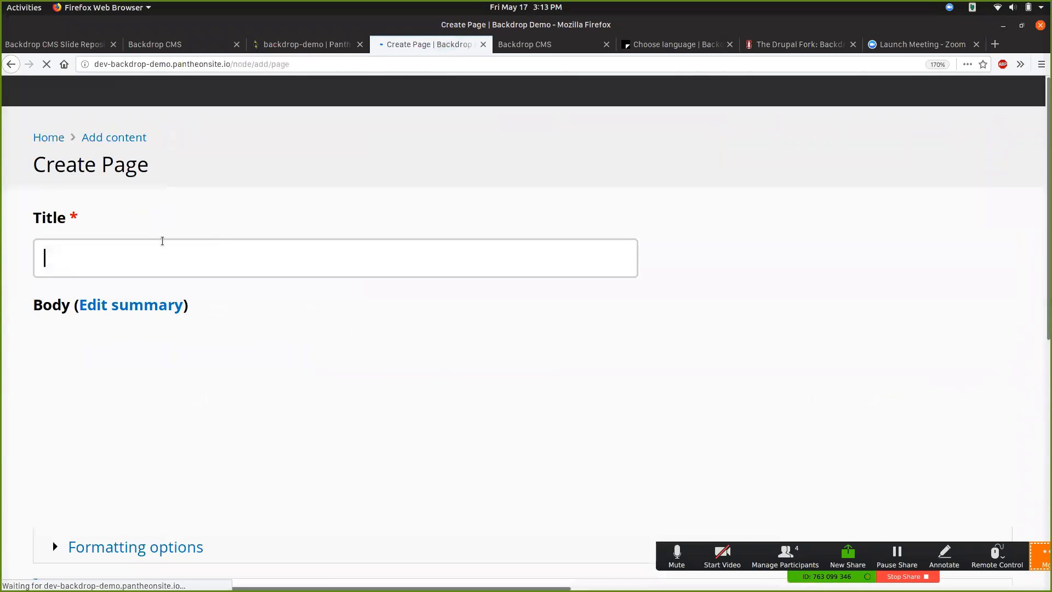
{"action": "type", "text": "History"}
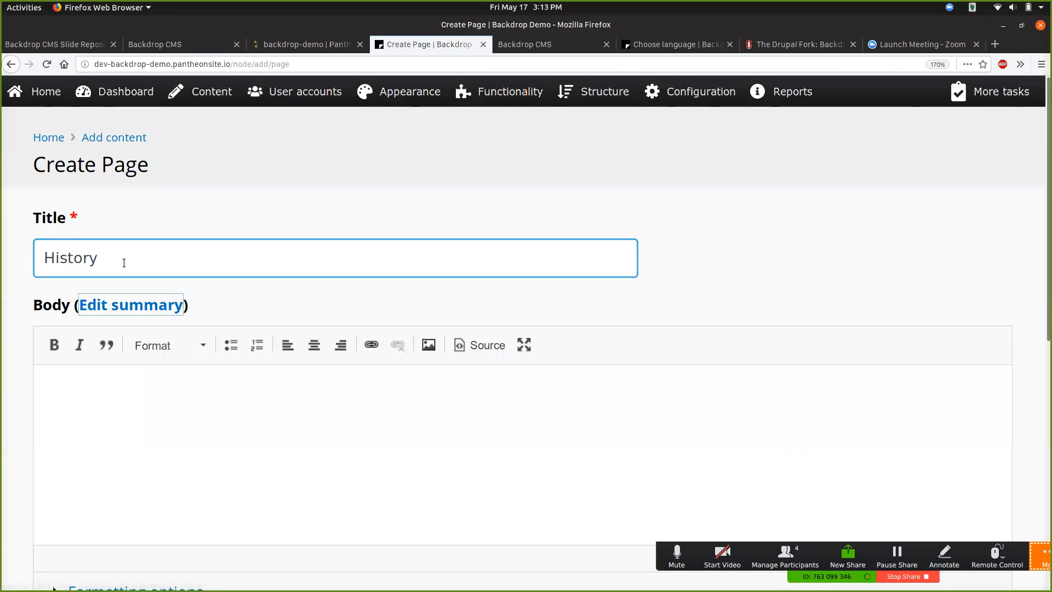
{"action": "key", "text": "Tab"}
Write "A history of Backdrop CMS or yourself or company or whatever." in the page body and start a new line
{"action": "left_click", "coordinate": [127, 431]}
{"action": "type", "text": "A hist"}
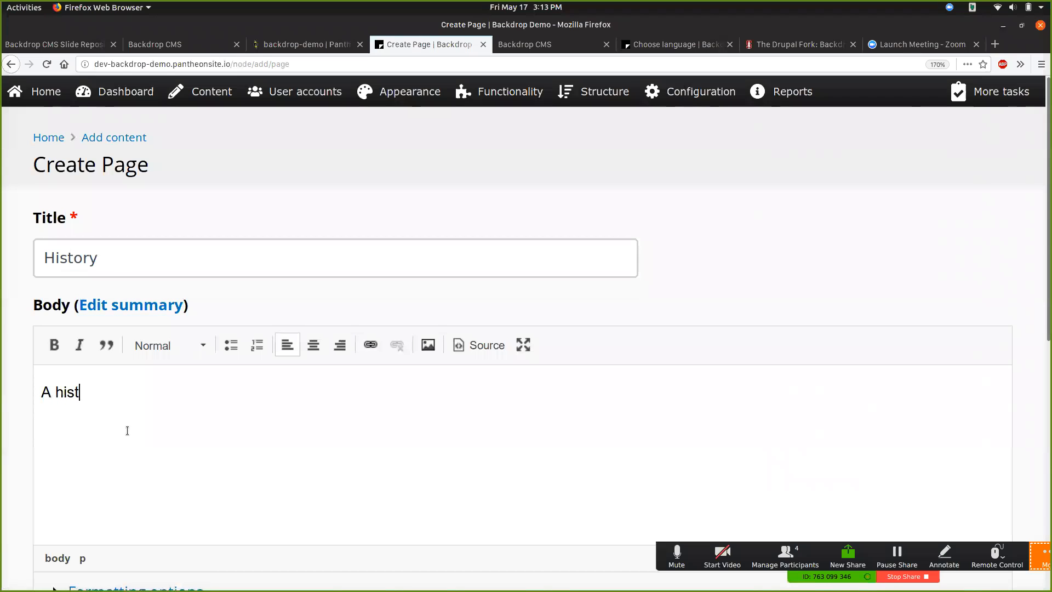
{"action": "type", "text": "ory of Backdrop "}
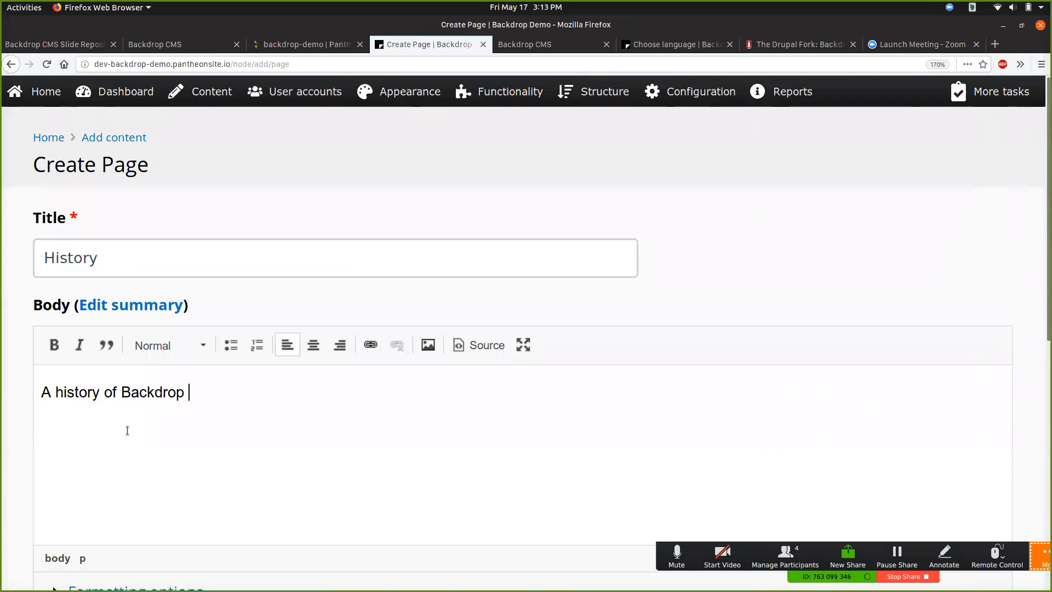
{"action": "type", "text": "CMS or your "}
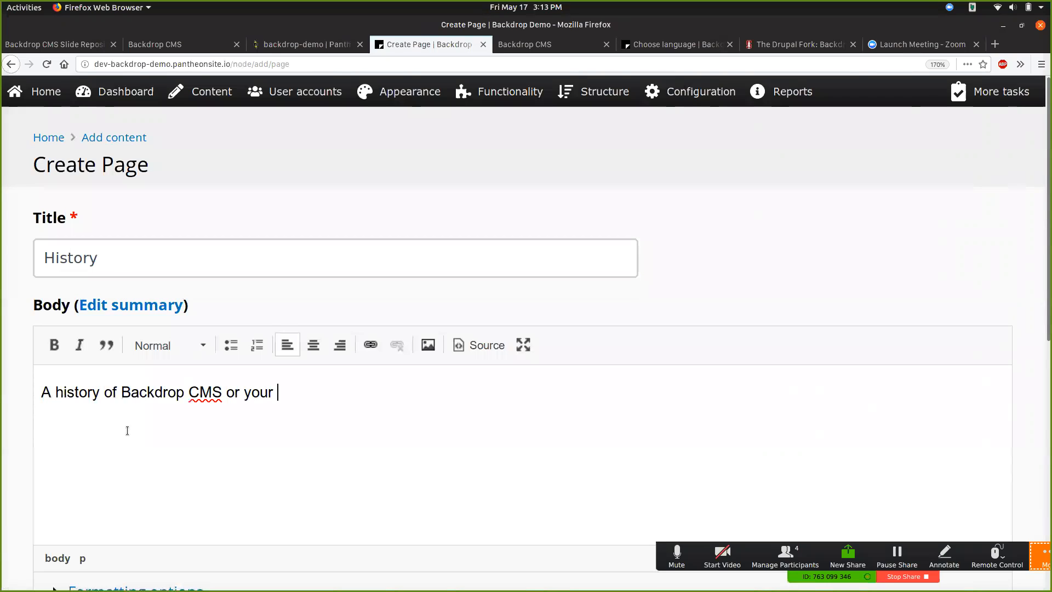
{"action": "type", "text": "self or company"}
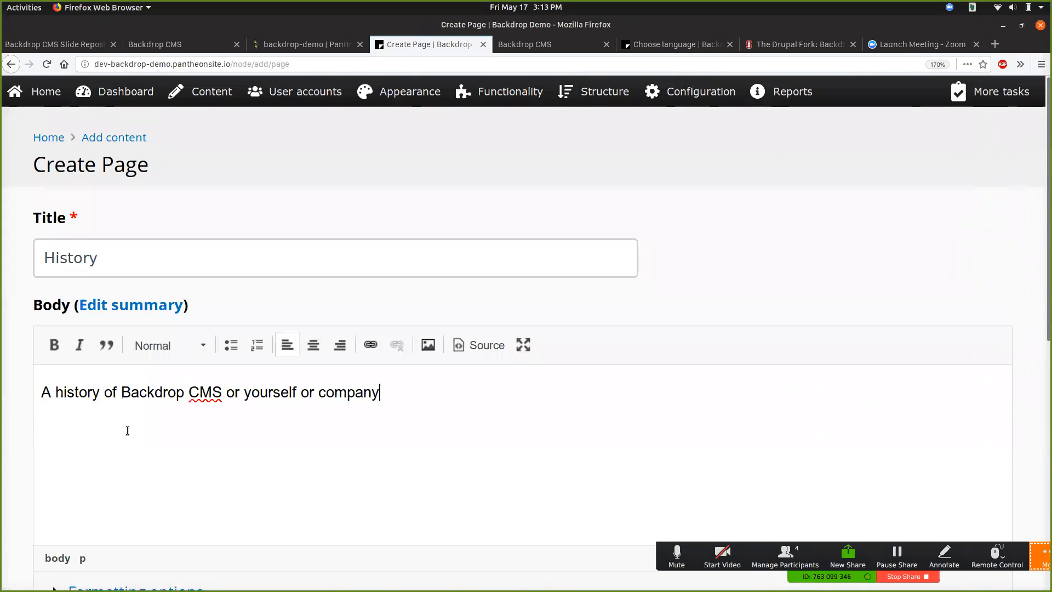
{"action": "type", "text": " or whatever."}
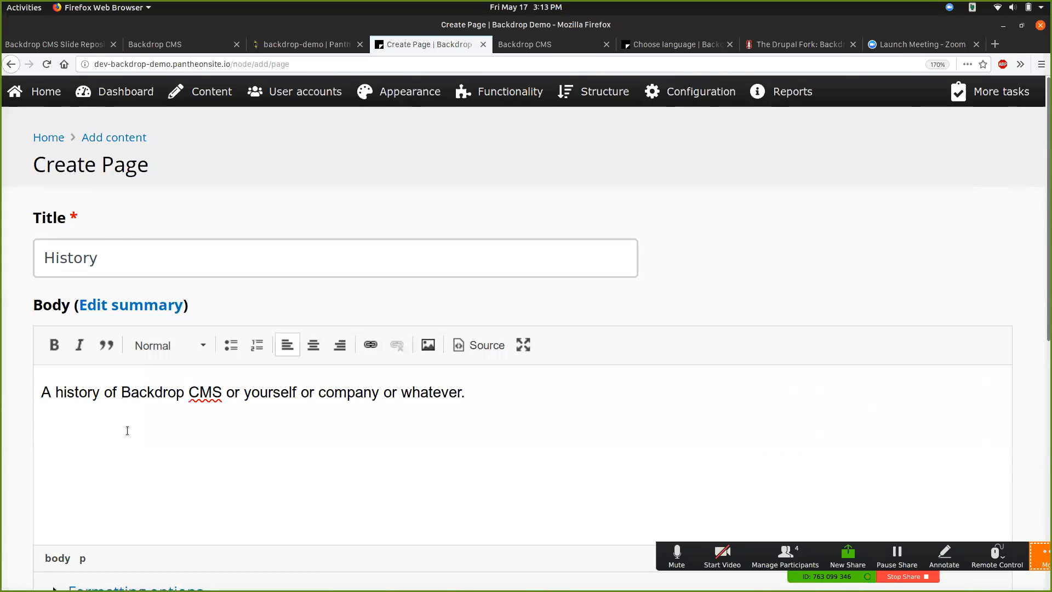
{"action": "scroll", "coordinate": [127, 430], "scroll_direction": "down", "scroll_amount": 2}
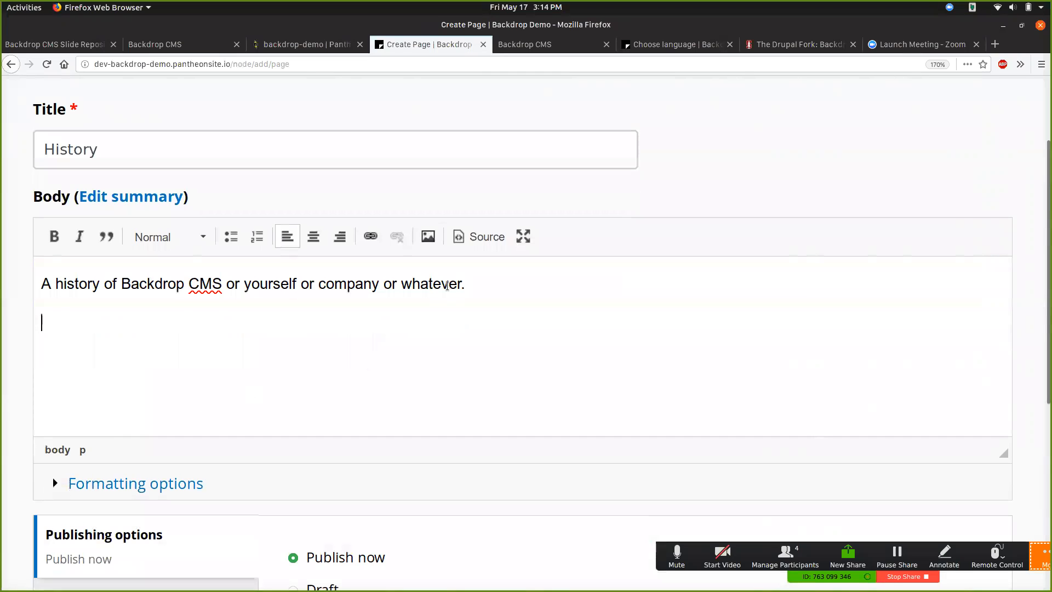
{"action": "key", "text": "Return"}
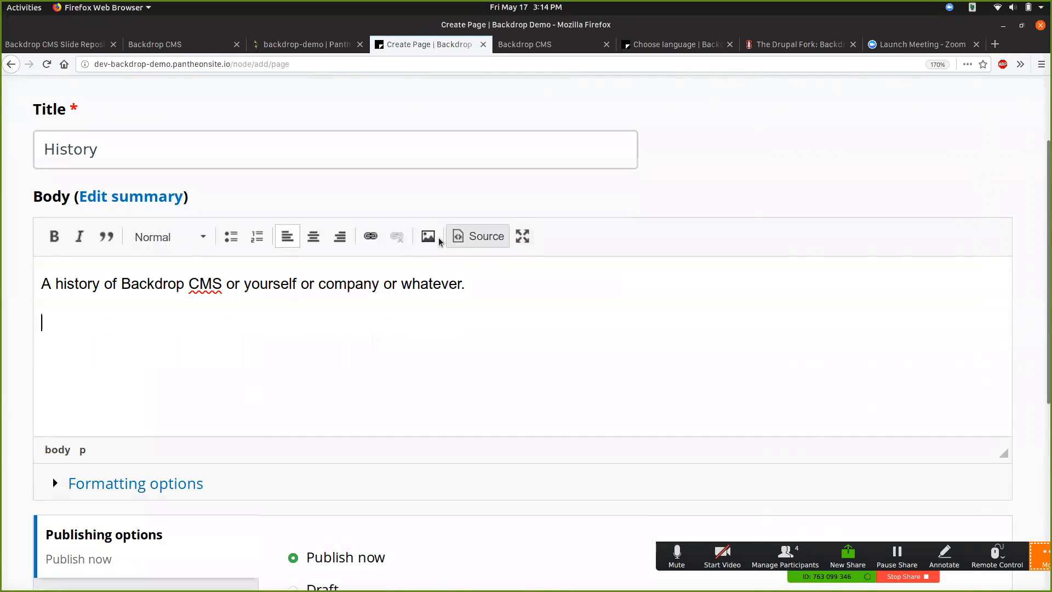
Open the body's image insertion dialog, and capture a screenshot area around the last two Pocket articles in a new browser tab
{"action": "left_click", "coordinate": [427, 237]}
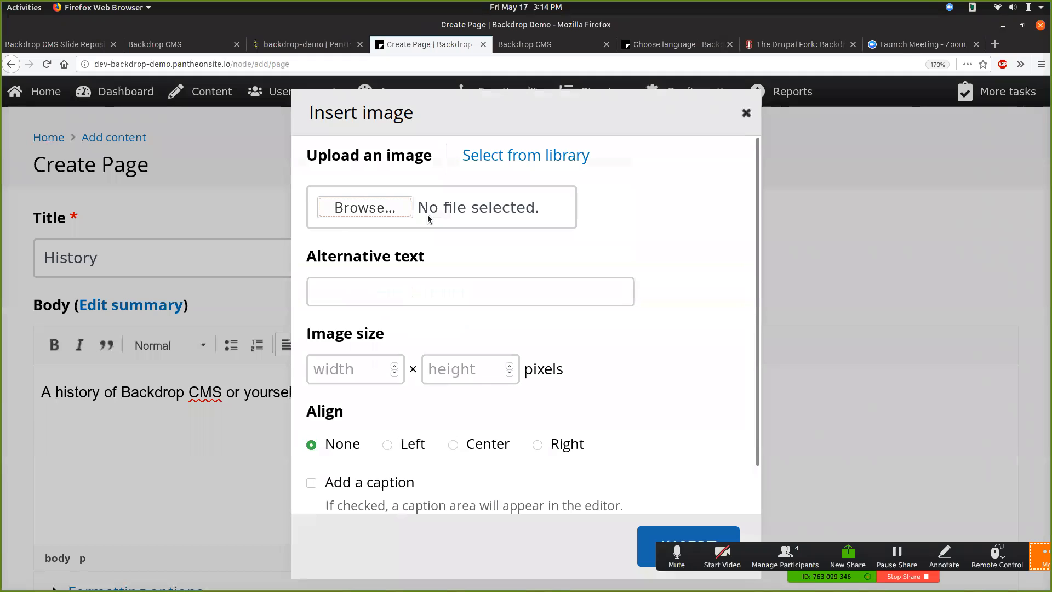
{"action": "key", "text": "ctrl+t"}
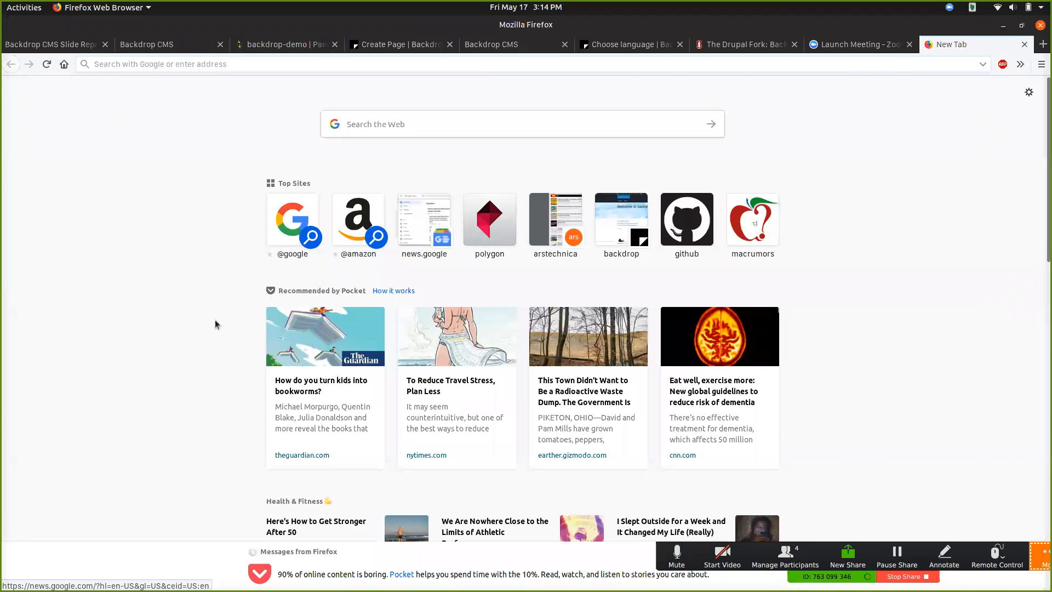
{"action": "key", "text": "shift+Print"}
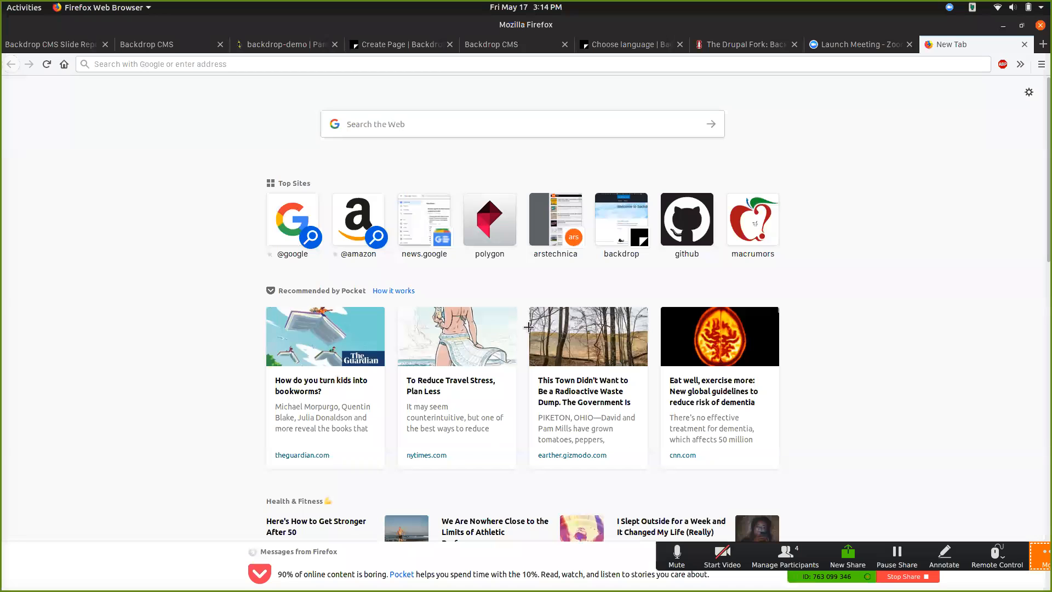
{"action": "mouse_move", "coordinate": [533, 306]}
{"action": "left_mouse_down"}
{"action": "mouse_move", "coordinate": [654, 408]}
{"action": "mouse_move", "coordinate": [788, 470]}
{"action": "mouse_move", "coordinate": [788, 480]}
{"action": "left_mouse_up"}
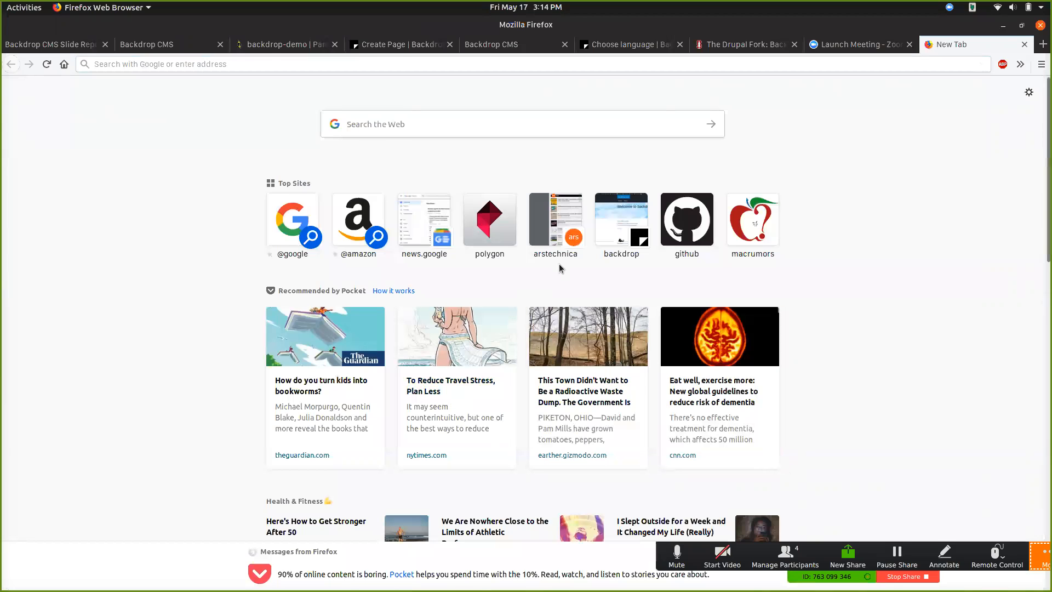
Return to the page form, dismiss the image dialog, and paste the captured screenshot beneath the body sentence
{"action": "key", "text": "ctrl+w"}
{"action": "key", "text": "Escape"}
{"action": "key", "text": "ctrl+v"}
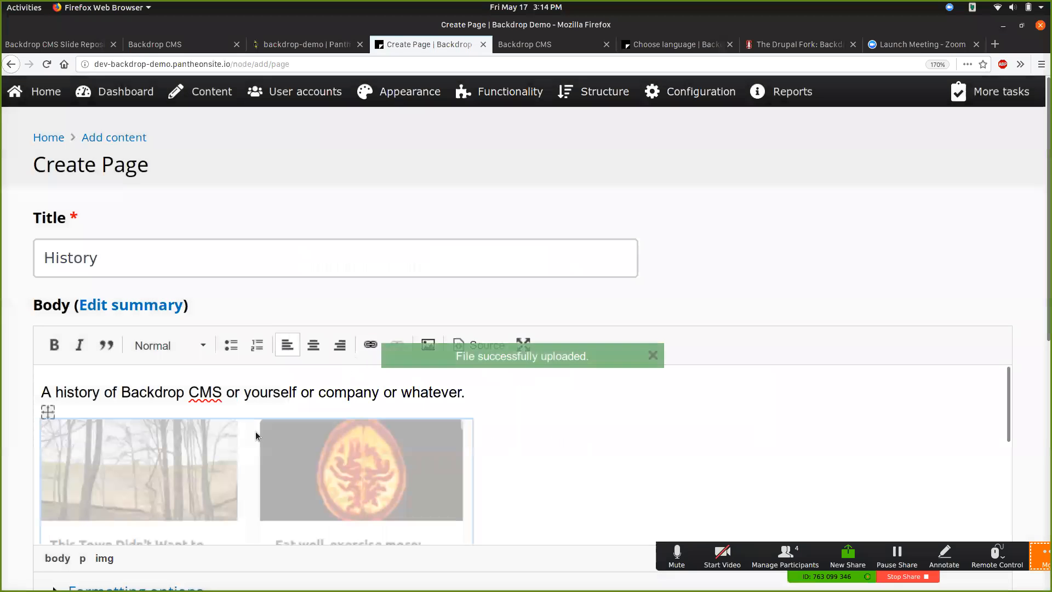
{"action": "scroll", "coordinate": [543, 403], "scroll_direction": "down", "scroll_amount": 2}
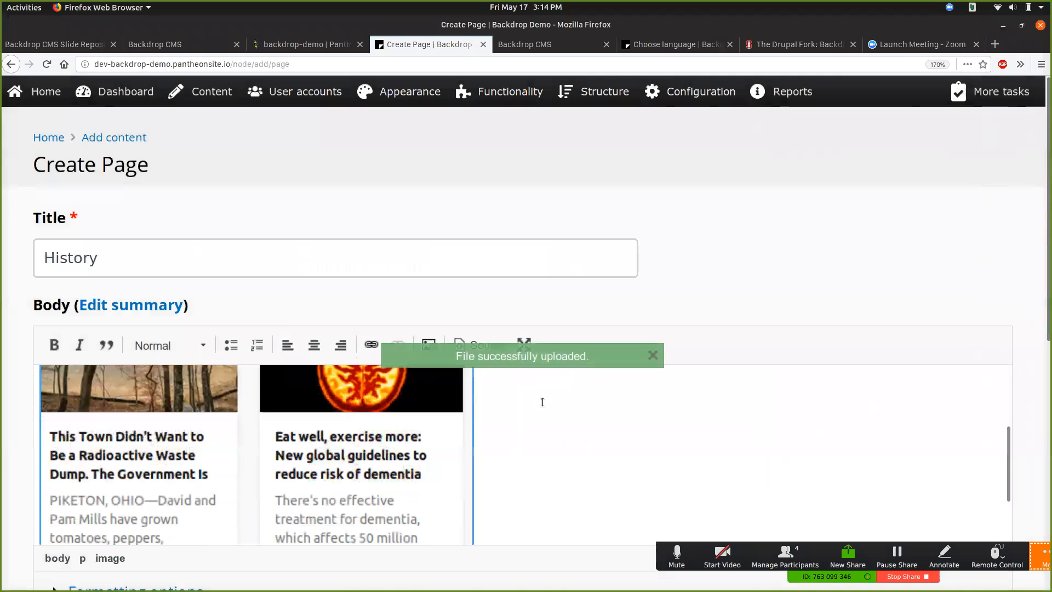
{"action": "left_click", "coordinate": [511, 408]}
{"action": "scroll", "coordinate": [508, 410], "scroll_direction": "up", "scroll_amount": 2}
{"action": "scroll", "coordinate": [508, 410], "scroll_direction": "up", "scroll_amount": 1}
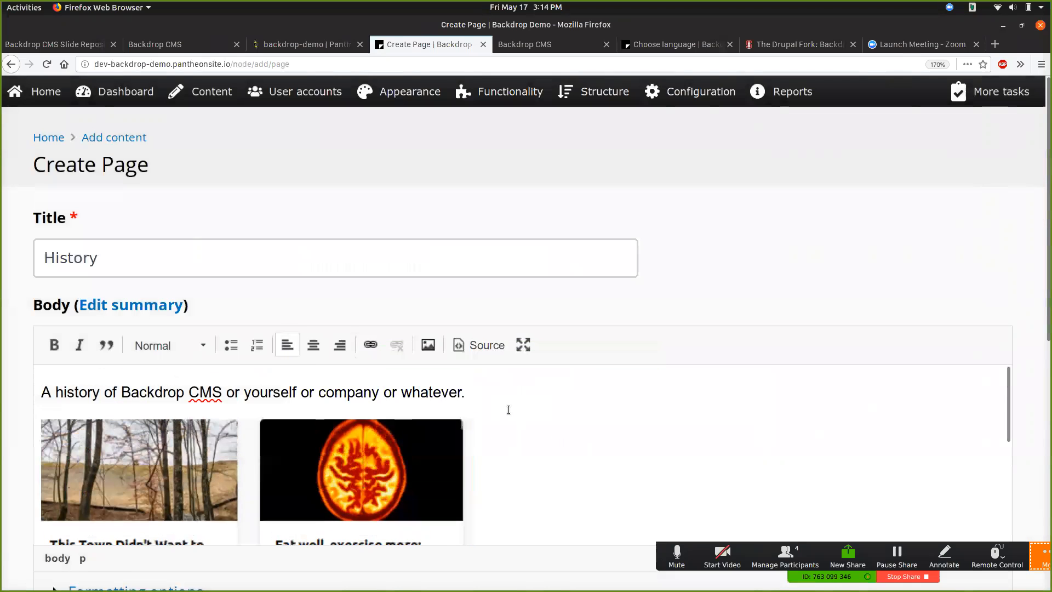
{"action": "scroll", "coordinate": [509, 410], "scroll_direction": "down", "scroll_amount": 3}
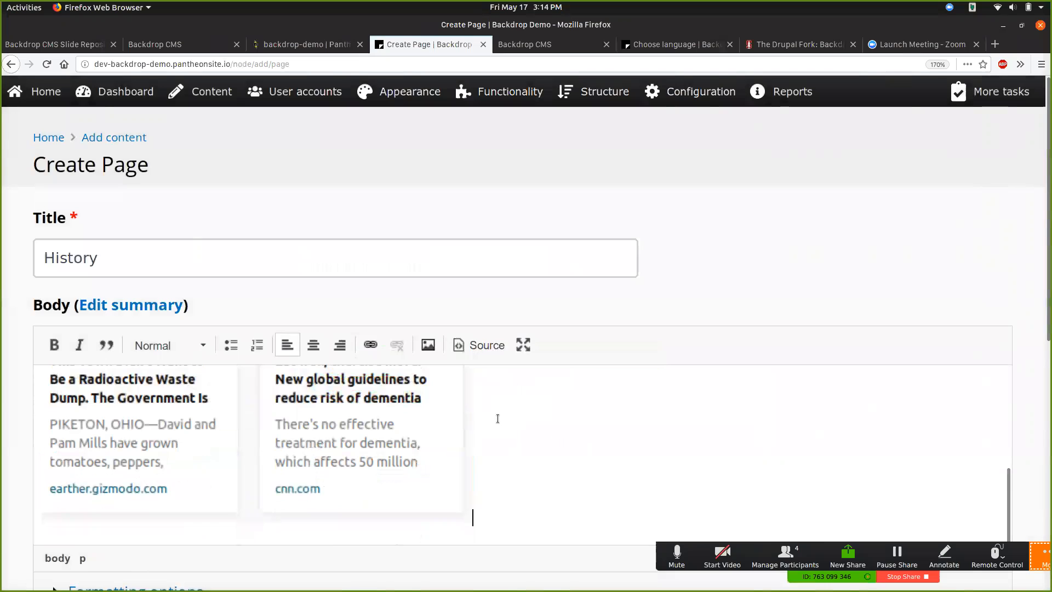
Edit the pasted image to align it to the center and add a caption area
{"action": "scroll", "coordinate": [498, 419], "scroll_direction": "down", "scroll_amount": 1}
{"action": "left_click", "coordinate": [300, 422]}
{"action": "double_click", "coordinate": [300, 422]}
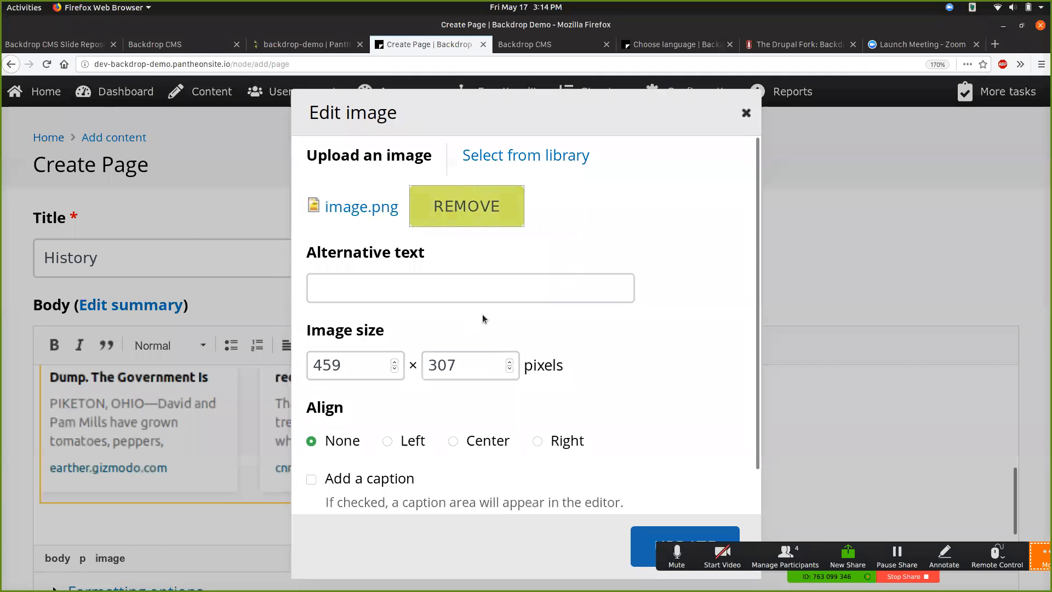
{"action": "scroll", "coordinate": [545, 328], "scroll_direction": "down", "scroll_amount": 1}
{"action": "left_click", "coordinate": [454, 399]}
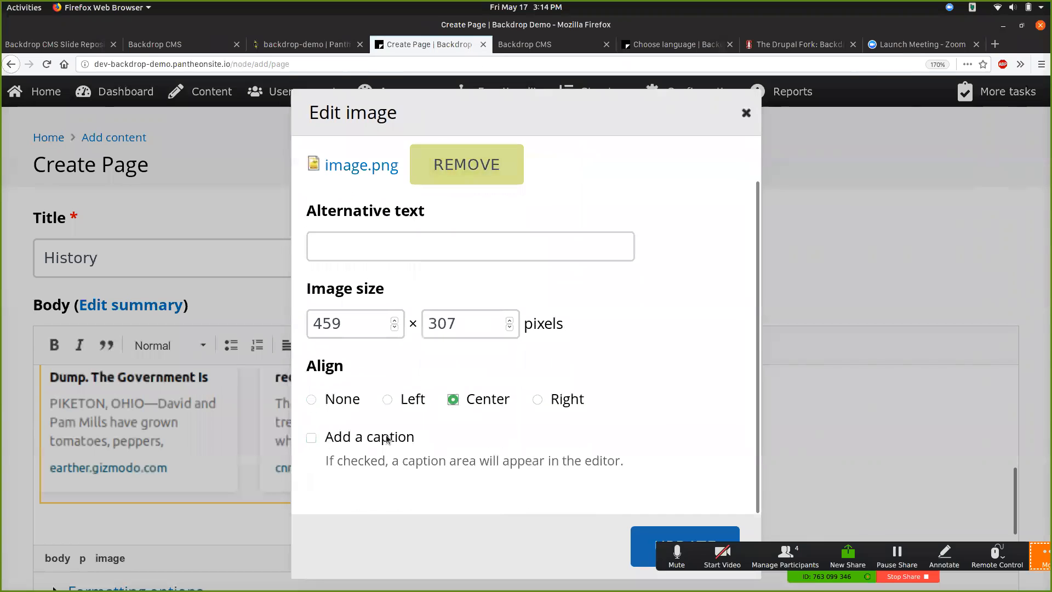
{"action": "left_click", "coordinate": [377, 437]}
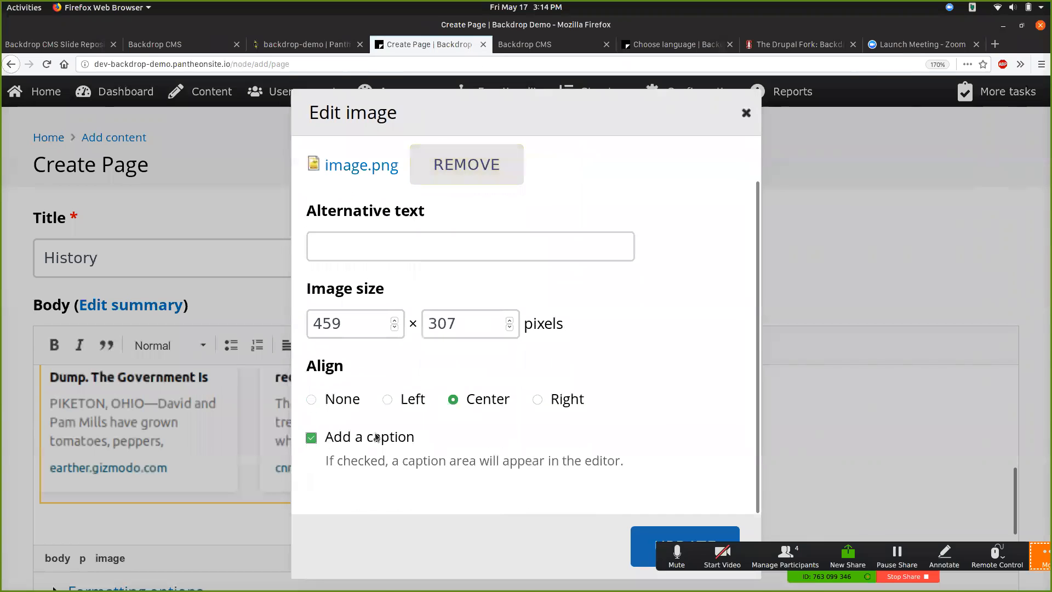
{"action": "right_click", "coordinate": [662, 529]}
{"action": "left_click", "coordinate": [657, 529]}
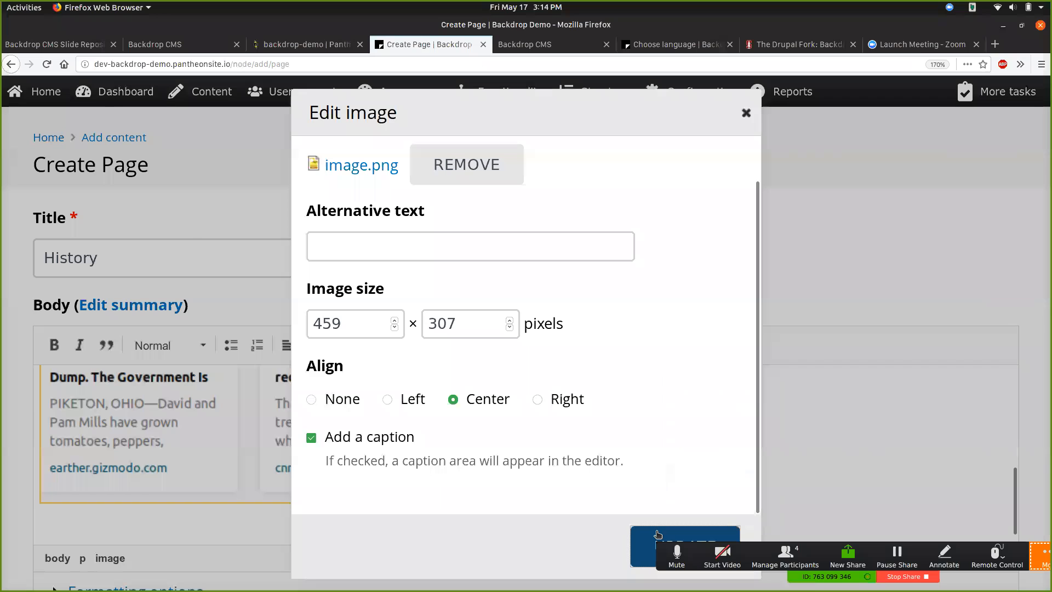
{"action": "left_click", "coordinate": [658, 532]}
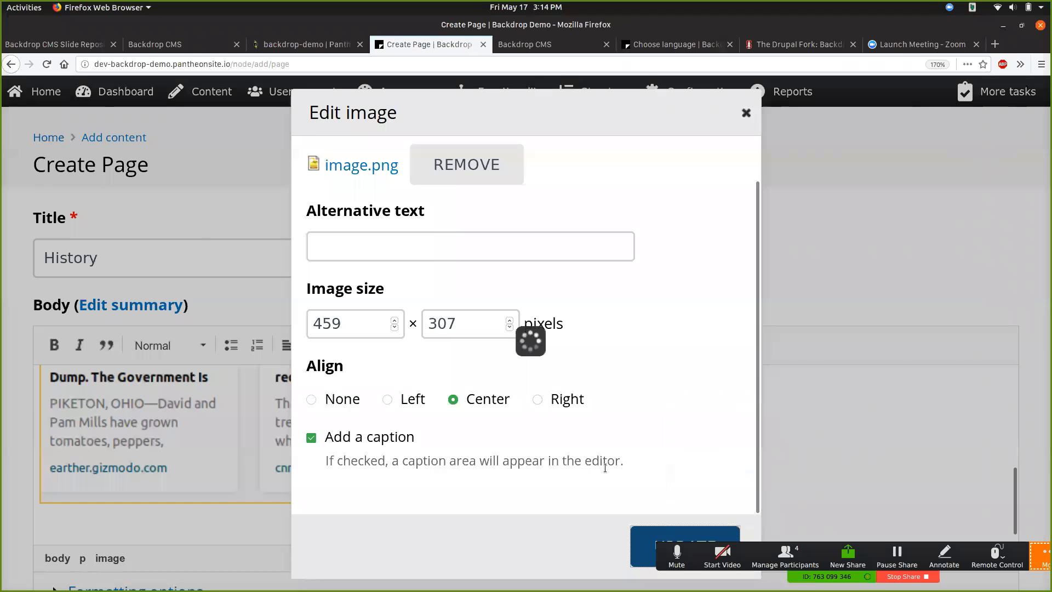
Enter "An image caption" as the caption below the pasted image
{"action": "left_click", "coordinate": [391, 471]}
{"action": "type", "text": "An image caption"}
{"action": "left_click", "coordinate": [560, 449]}
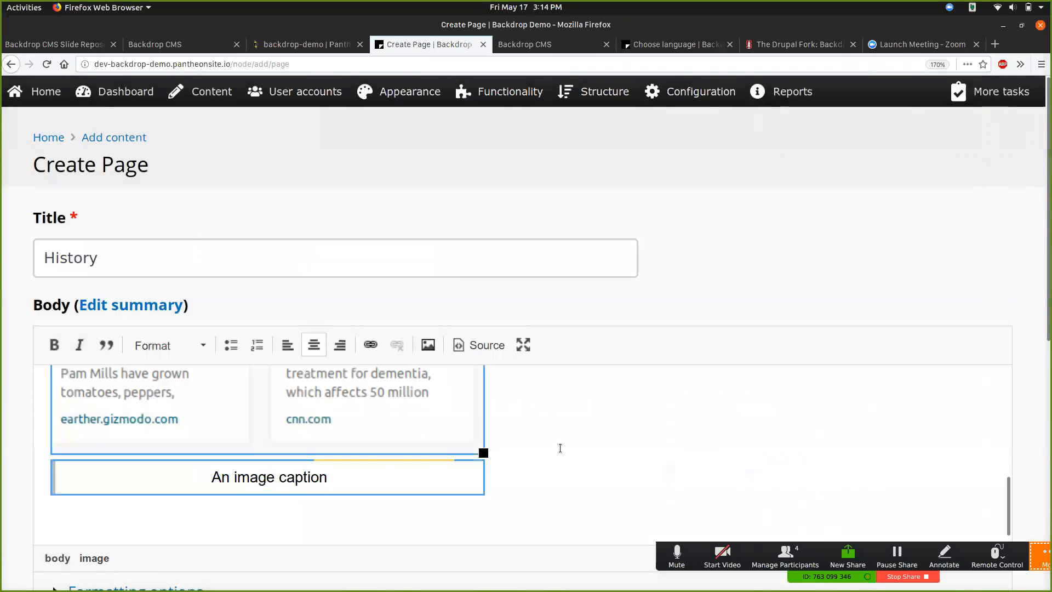
Select the captioned image and apply center alignment to it in the body editor
{"action": "right_click", "coordinate": [420, 520]}
{"action": "left_click", "coordinate": [297, 412]}
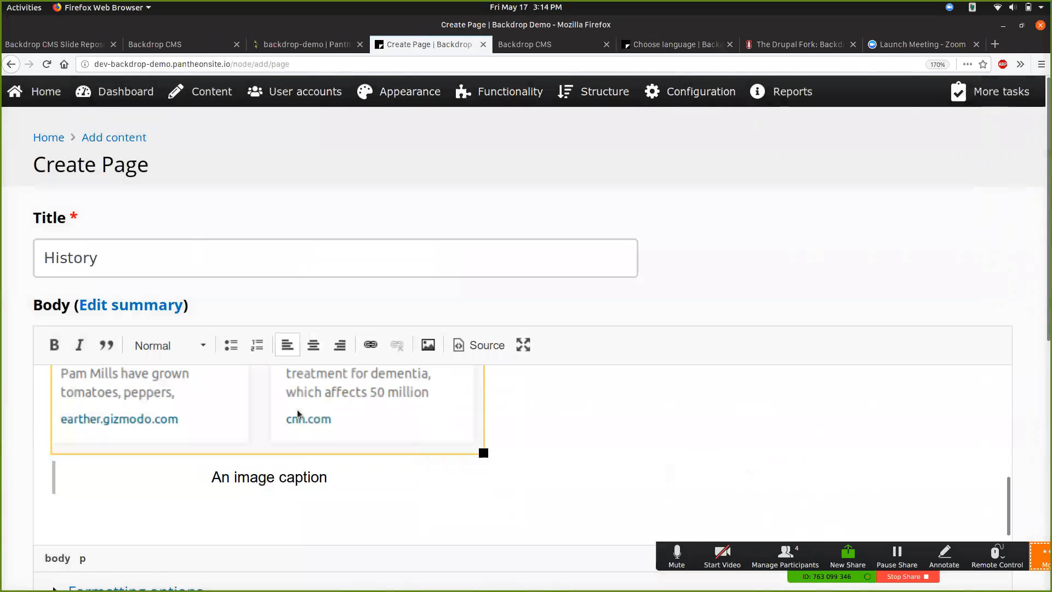
{"action": "left_click", "coordinate": [314, 345]}
{"action": "left_click", "coordinate": [301, 426]}
{"action": "left_click", "coordinate": [310, 342]}
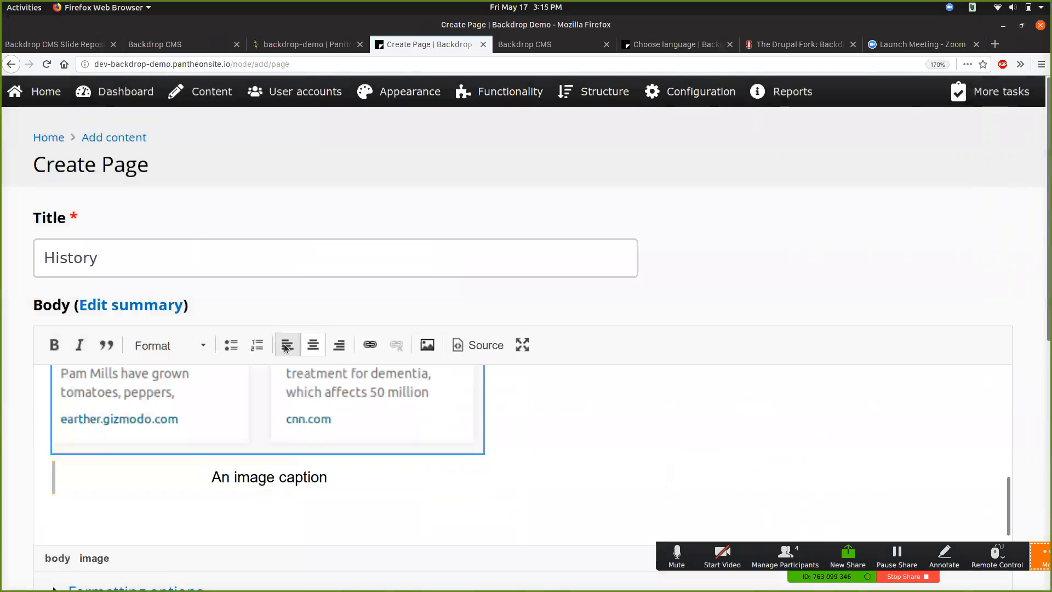
{"action": "left_click", "coordinate": [265, 521]}
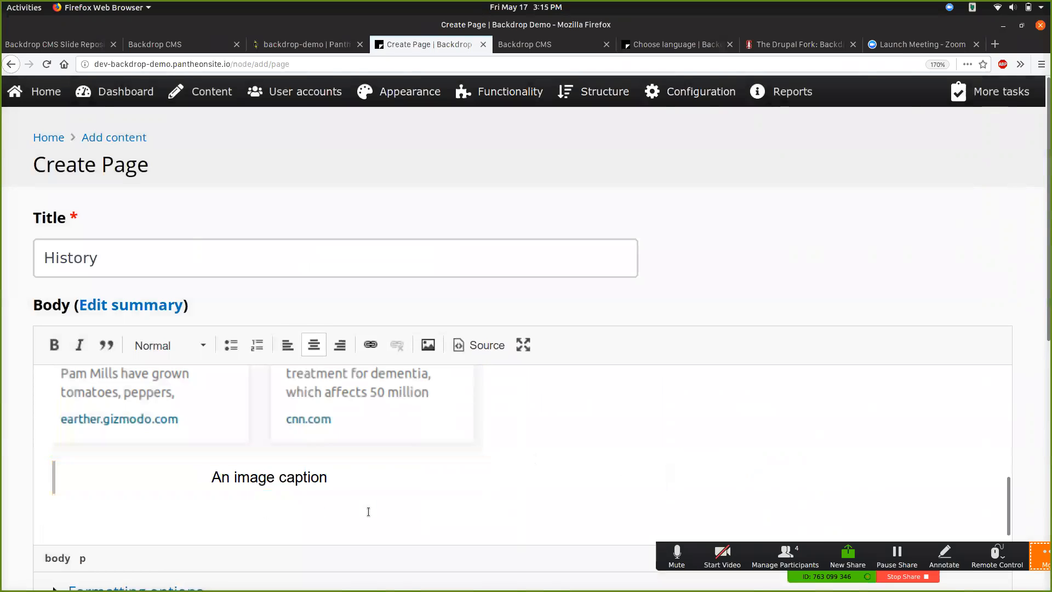
Apply left alignment to the empty paragraph below the image caption in the body editor
{"action": "scroll", "coordinate": [320, 512], "scroll_direction": "down", "scroll_amount": 1}
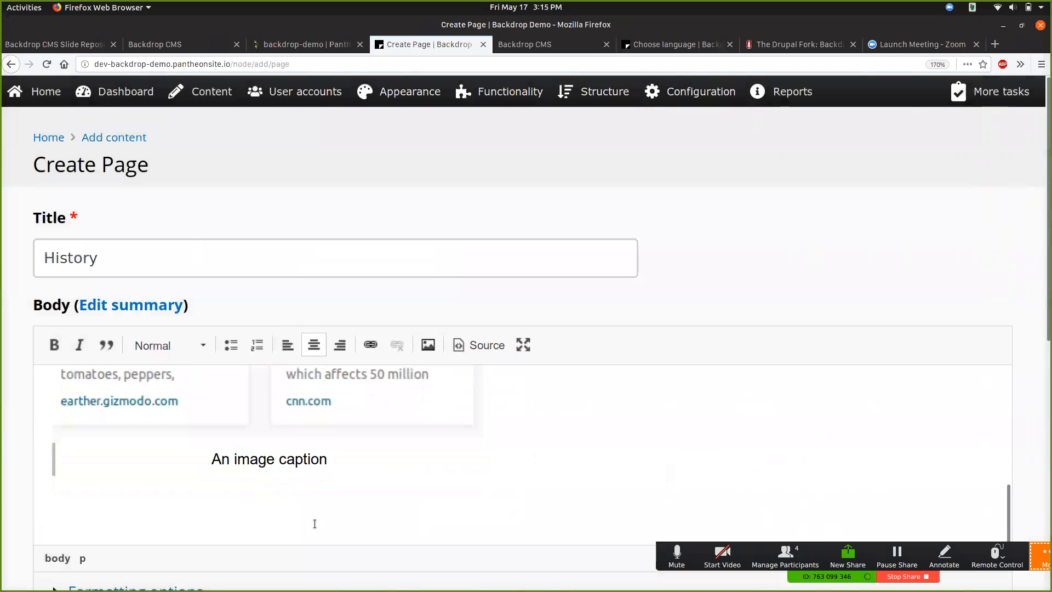
{"action": "left_click", "coordinate": [289, 343]}
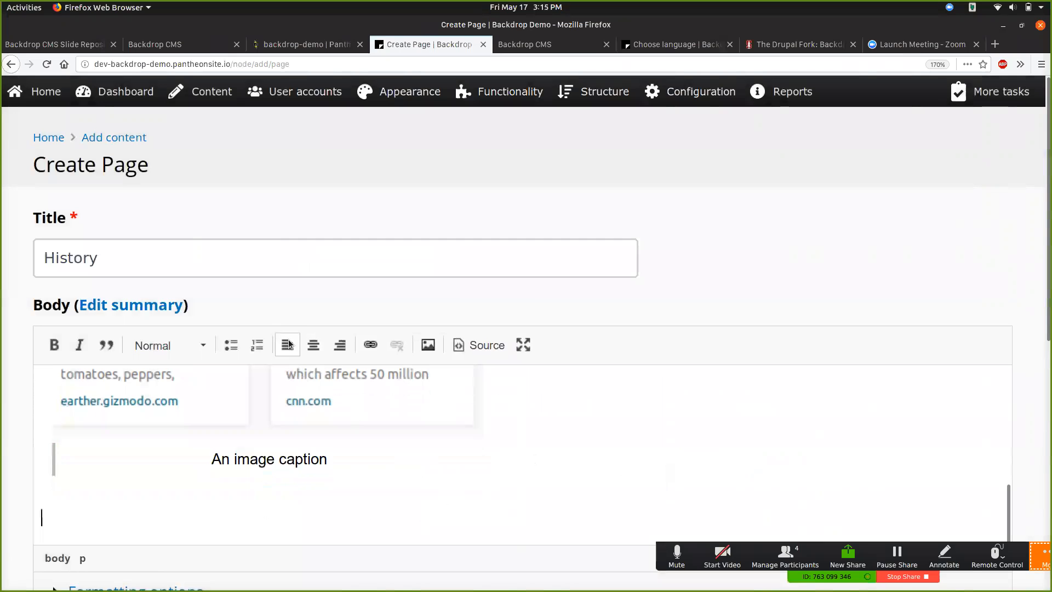
{"action": "scroll", "coordinate": [491, 483], "scroll_direction": "up", "scroll_amount": 5}
Examine the Schedule for later option, restore Publish now, and review the page's authoring information and URL settings
{"action": "scroll", "coordinate": [507, 476], "scroll_direction": "down", "scroll_amount": 10}
{"action": "scroll", "coordinate": [387, 538], "scroll_direction": "down", "scroll_amount": 8}
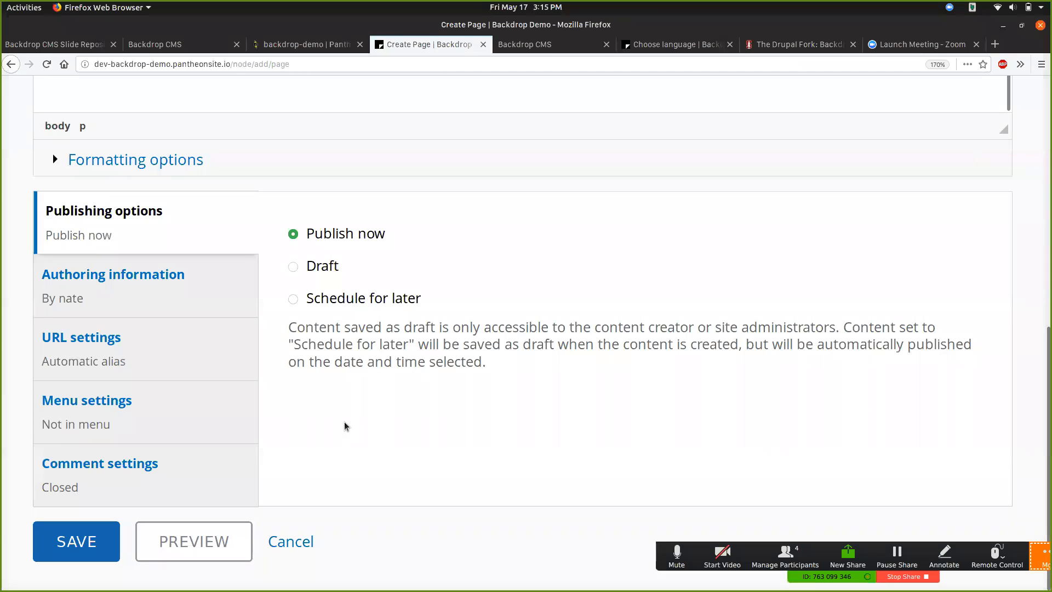
{"action": "left_click", "coordinate": [322, 305]}
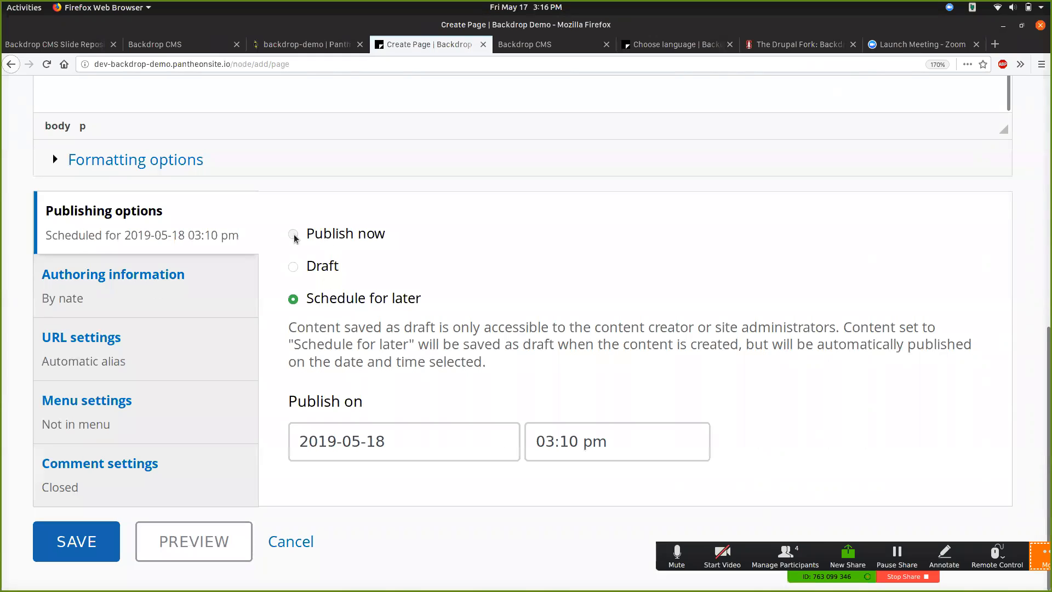
{"action": "left_click", "coordinate": [293, 235]}
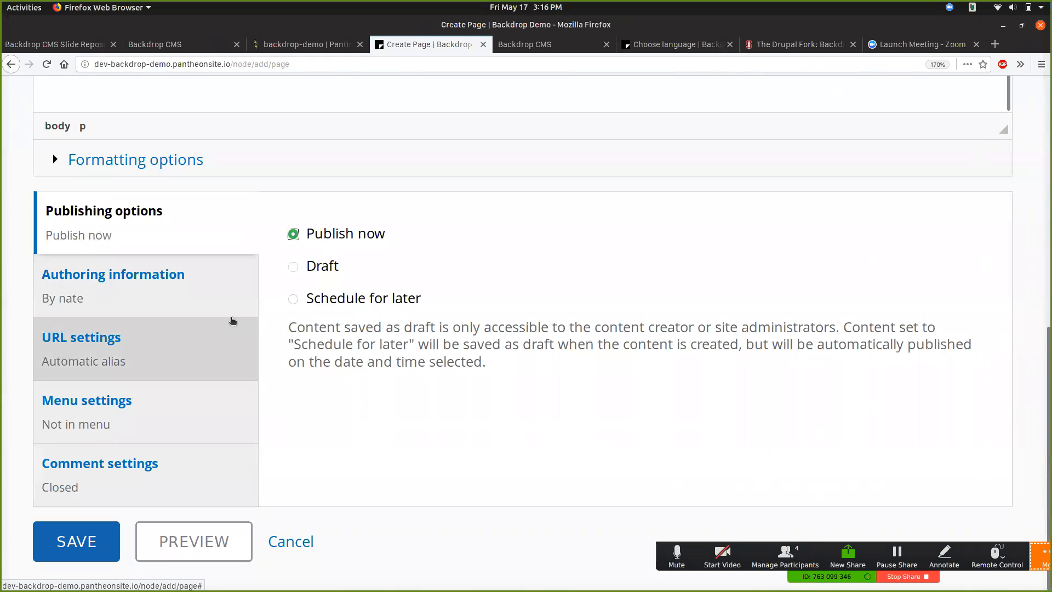
{"action": "left_click", "coordinate": [206, 305]}
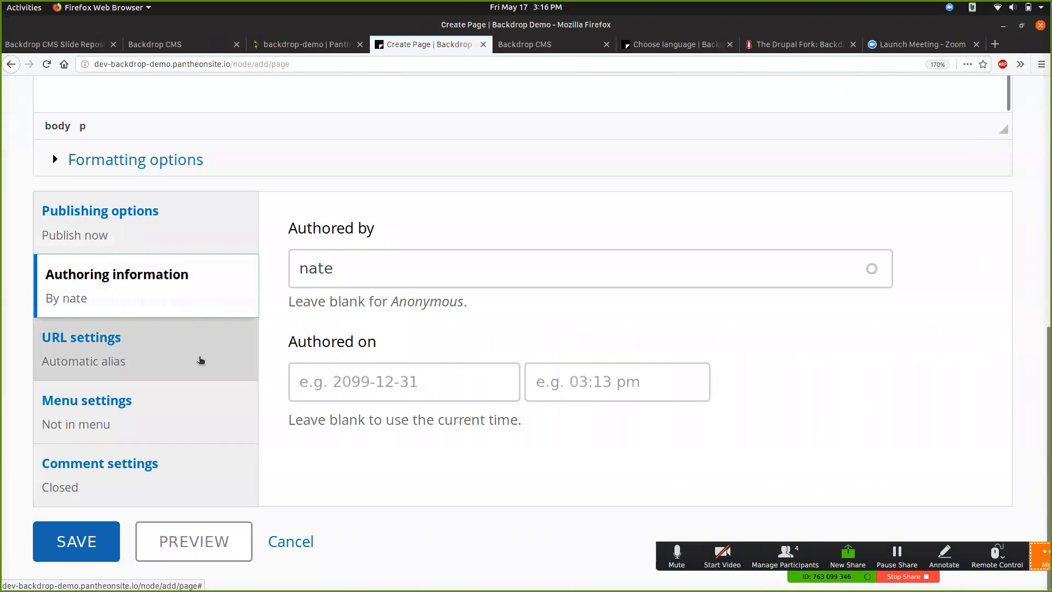
{"action": "left_click", "coordinate": [200, 360]}
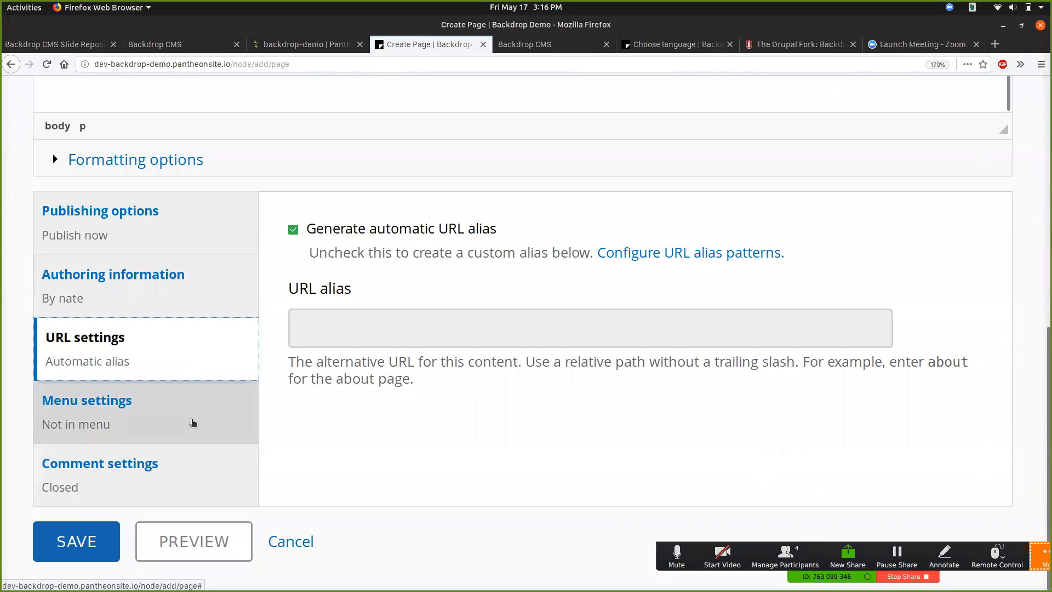
Provide a menu link for the History page with About as its parent item
{"action": "left_click", "coordinate": [193, 423]}
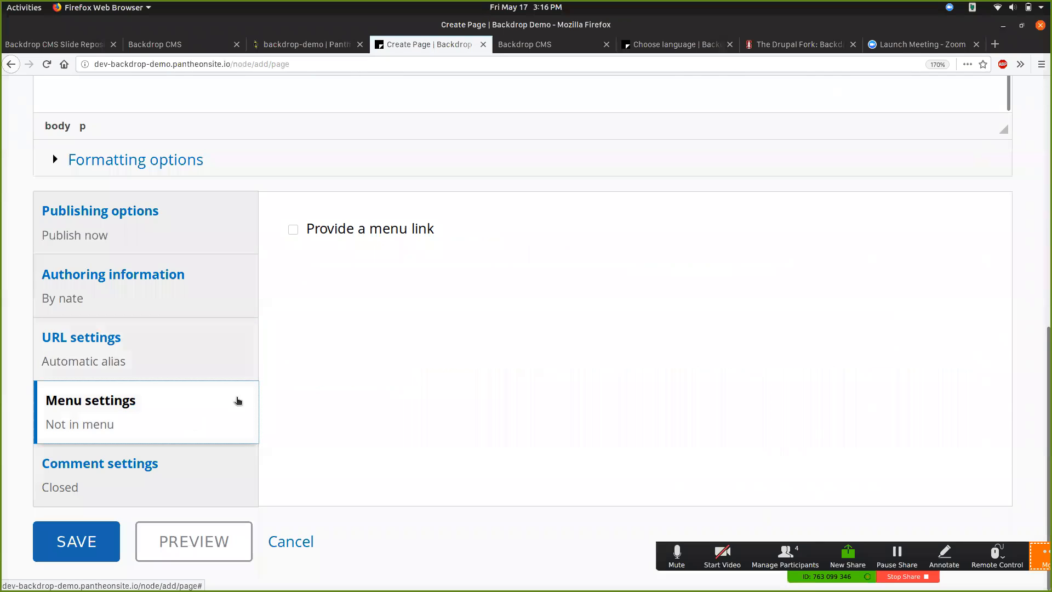
{"action": "left_click", "coordinate": [319, 229]}
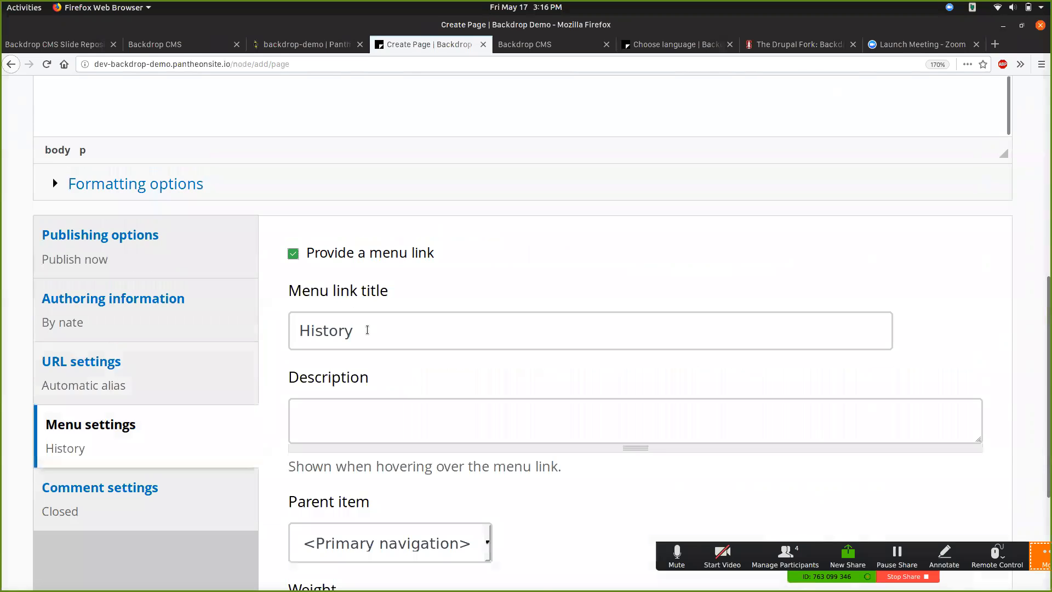
{"action": "scroll", "coordinate": [364, 345], "scroll_direction": "down", "scroll_amount": 3}
{"action": "left_click", "coordinate": [360, 359]}
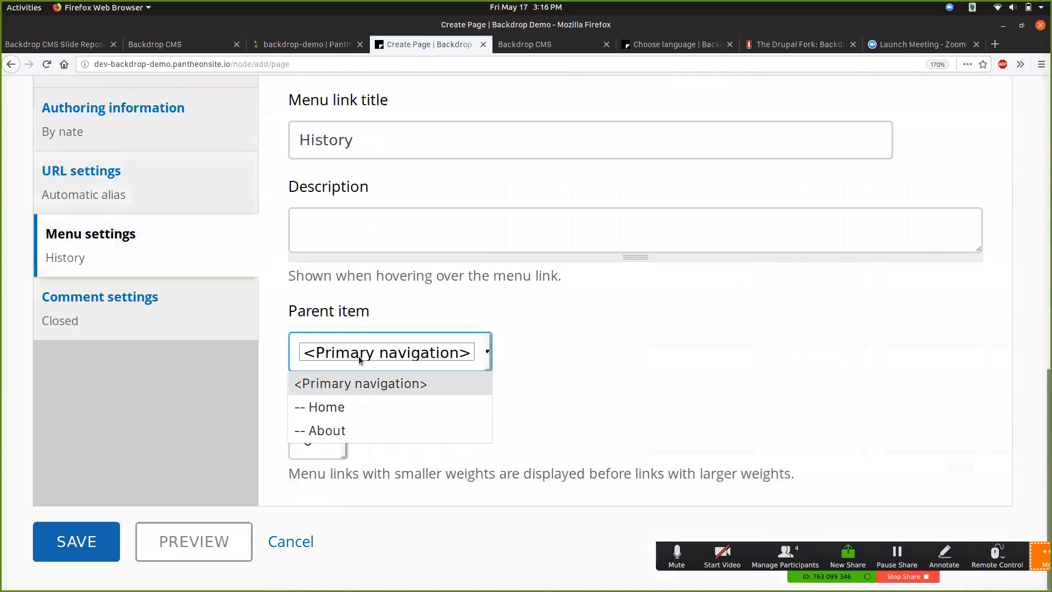
{"action": "left_click", "coordinate": [357, 429]}
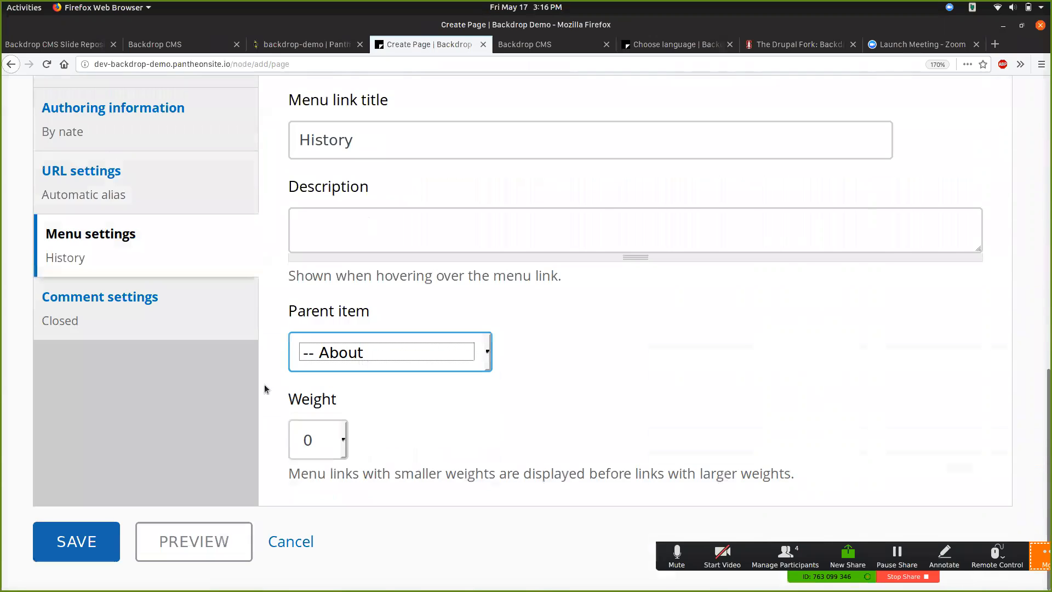
Review the comment settings, leave comments closed, and save the History page
{"action": "scroll", "coordinate": [203, 404], "scroll_direction": "up", "scroll_amount": 1}
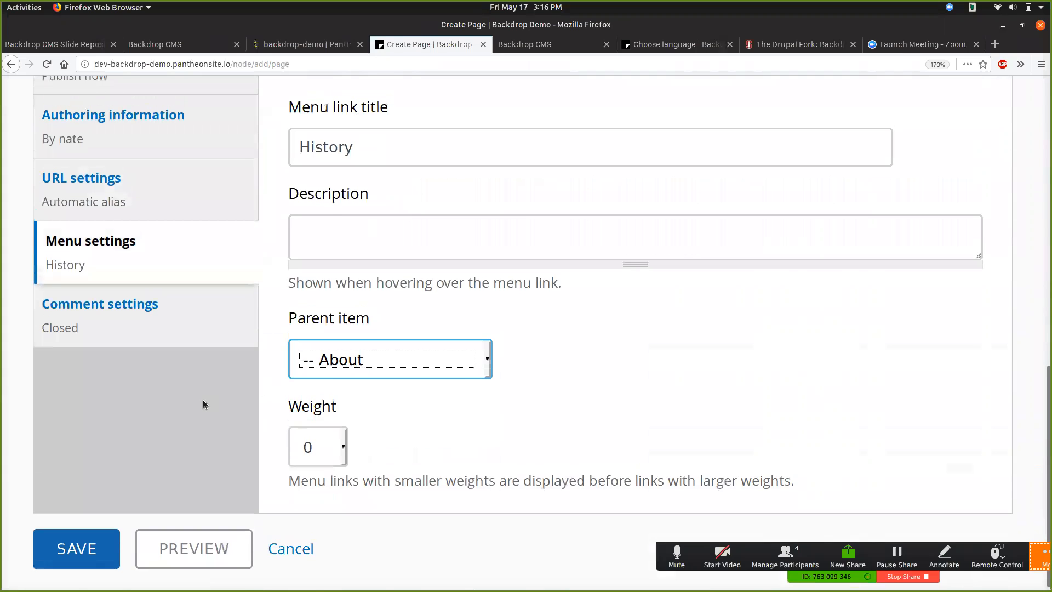
{"action": "left_click", "coordinate": [158, 384]}
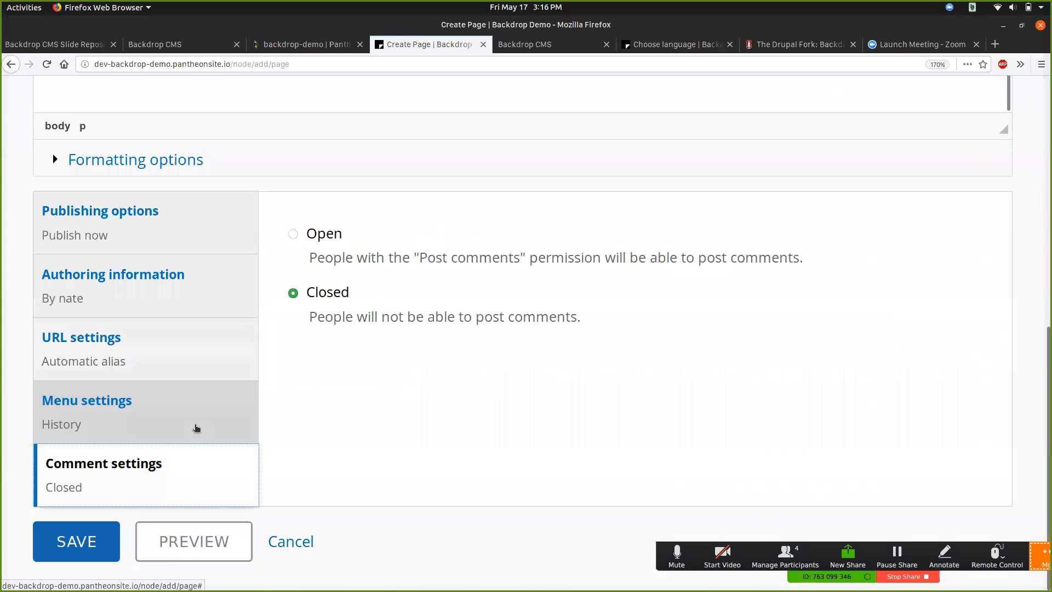
{"action": "left_click", "coordinate": [78, 544]}
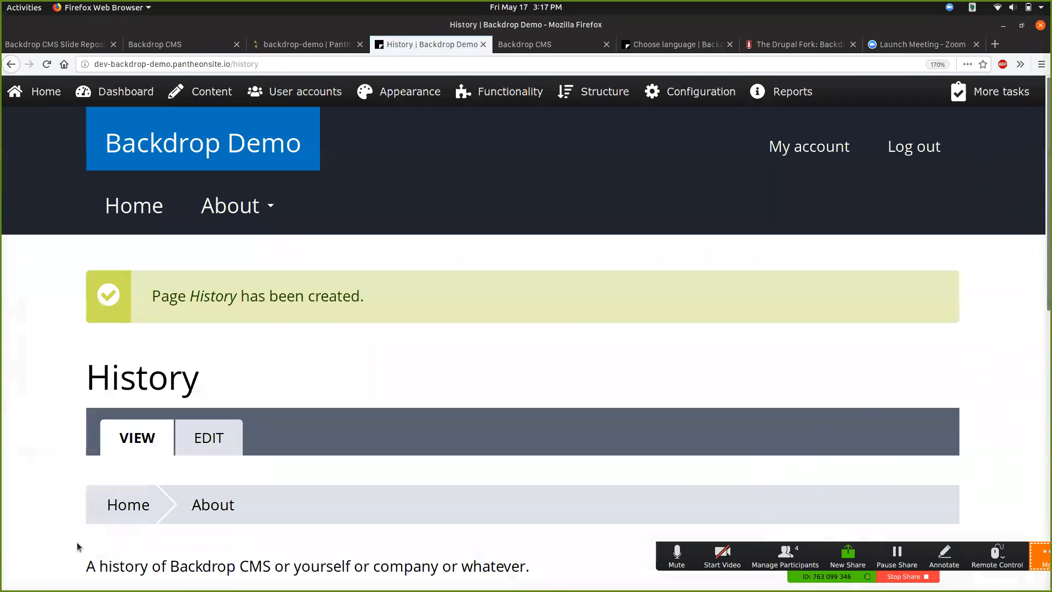
Look over the published History page, including its body text and captioned image
{"action": "scroll", "coordinate": [76, 542], "scroll_direction": "down", "scroll_amount": 5}
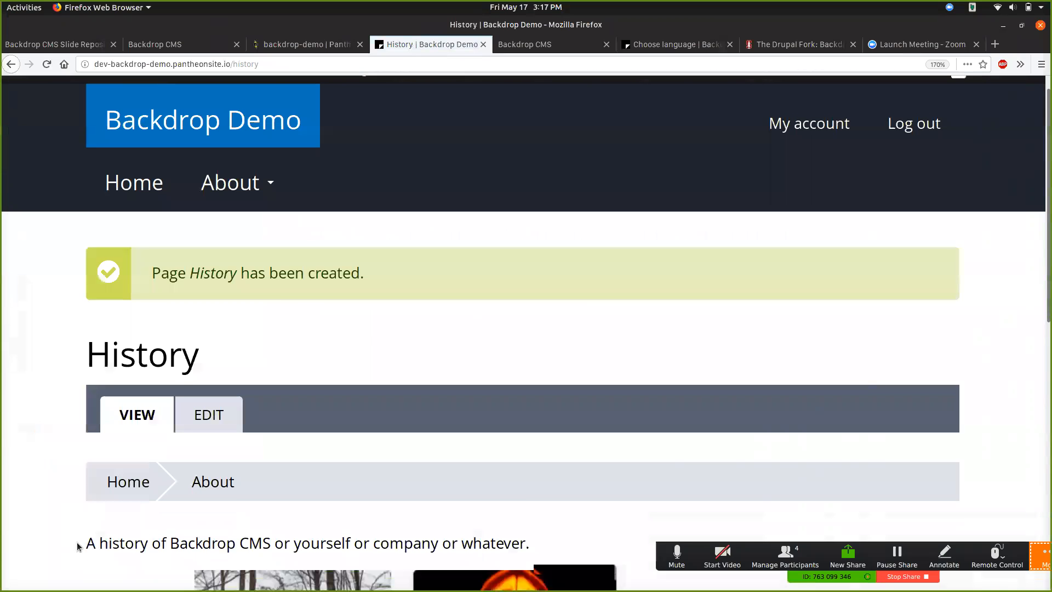
{"action": "scroll", "coordinate": [83, 449], "scroll_direction": "down", "scroll_amount": 2}
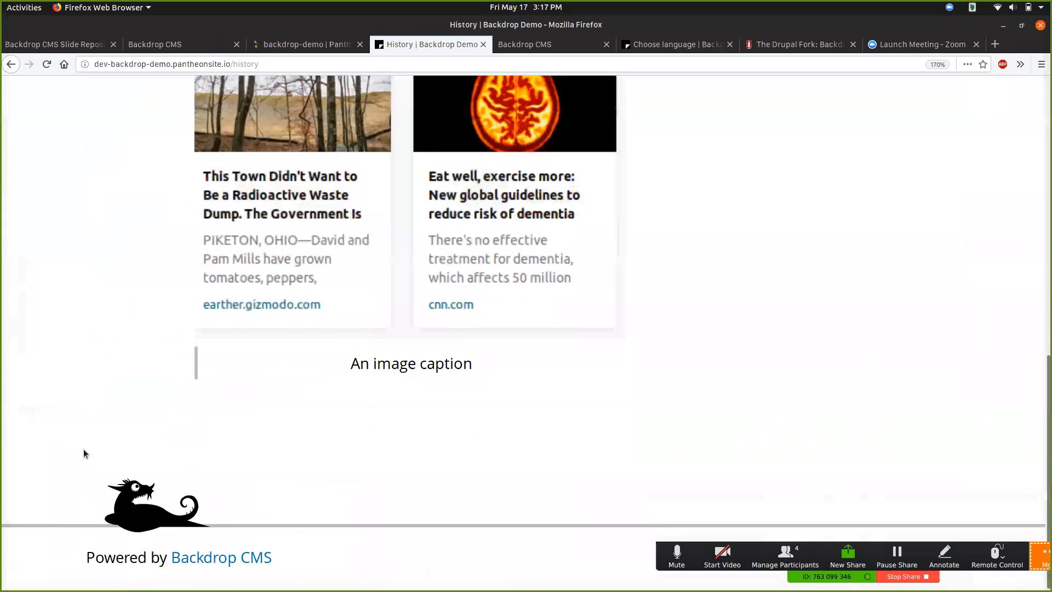
{"action": "scroll", "coordinate": [147, 379], "scroll_direction": "up", "scroll_amount": 3}
{"action": "scroll", "coordinate": [147, 380], "scroll_direction": "down", "scroll_amount": 1}
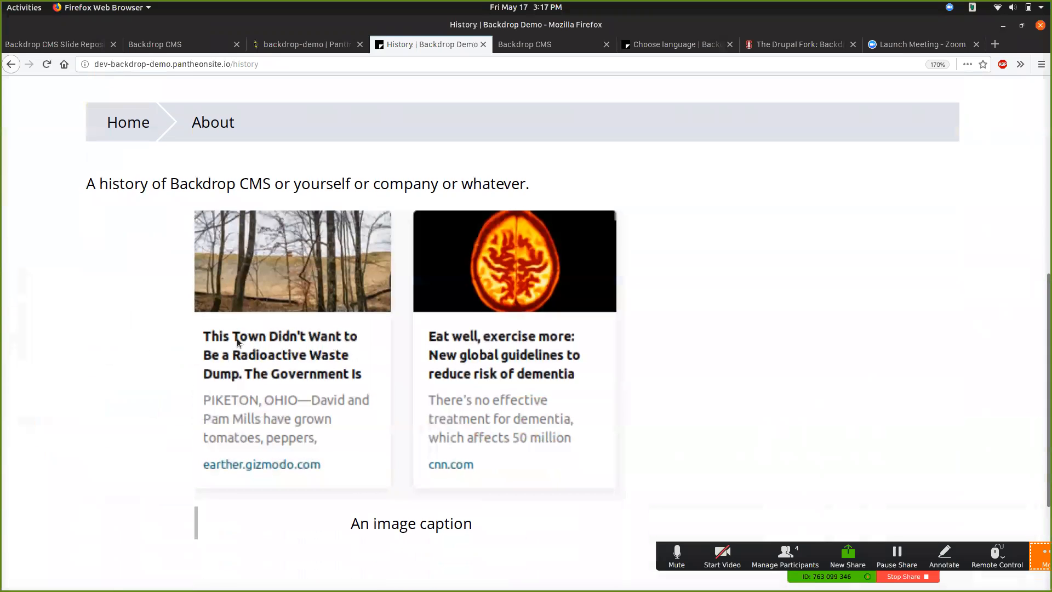
{"action": "scroll", "coordinate": [236, 338], "scroll_direction": "up", "scroll_amount": 4}
{"action": "scroll", "coordinate": [278, 324], "scroll_direction": "up", "scroll_amount": 1}
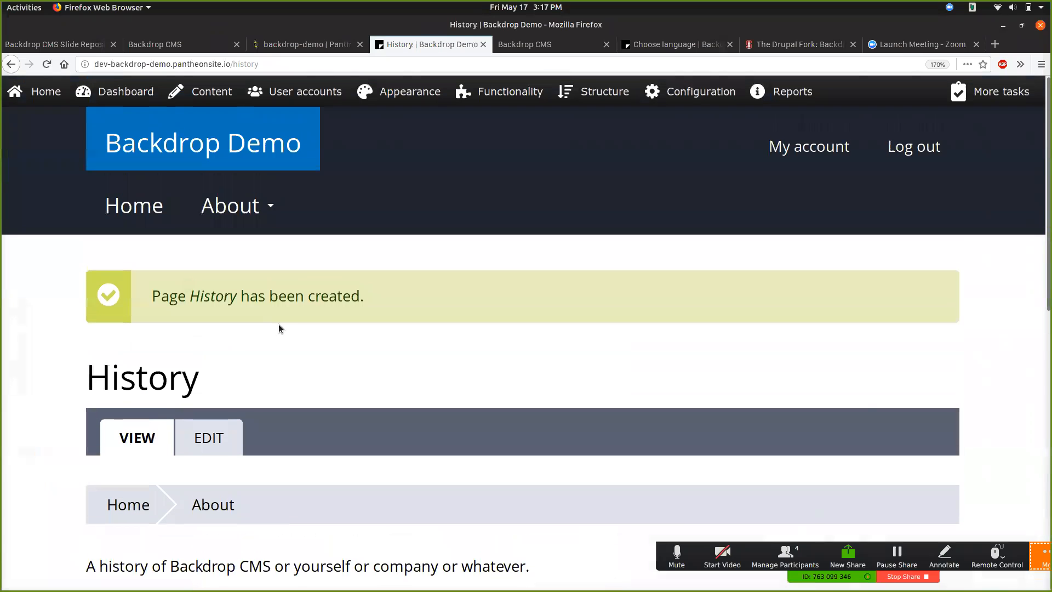
Preview the page in responsive design mode, expand and collapse About in the mobile menu, and return to the normal view
{"action": "key", "text": "ctrl+shift+m"}
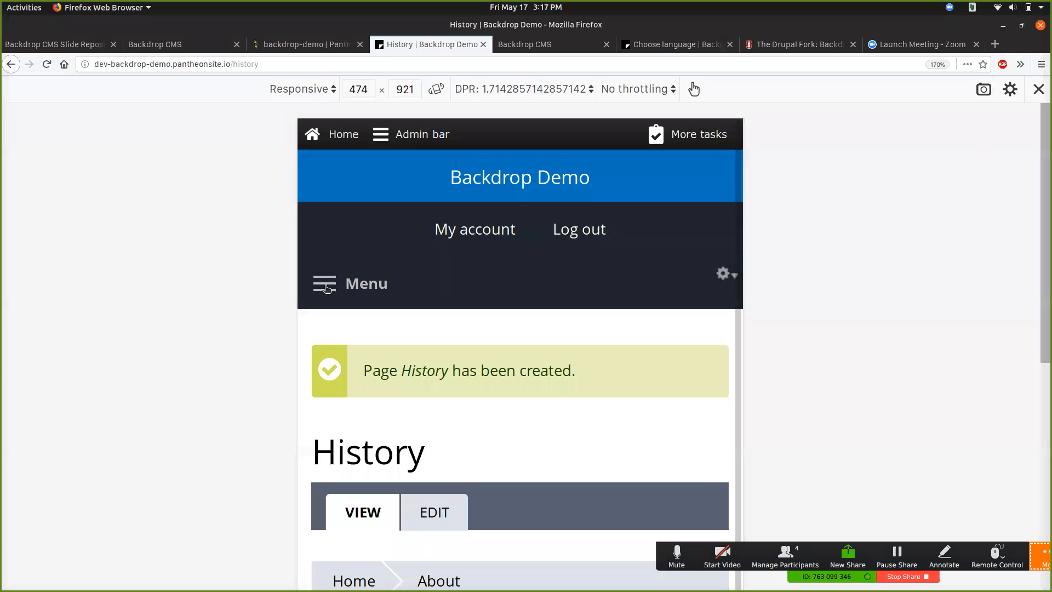
{"action": "left_click", "coordinate": [327, 289]}
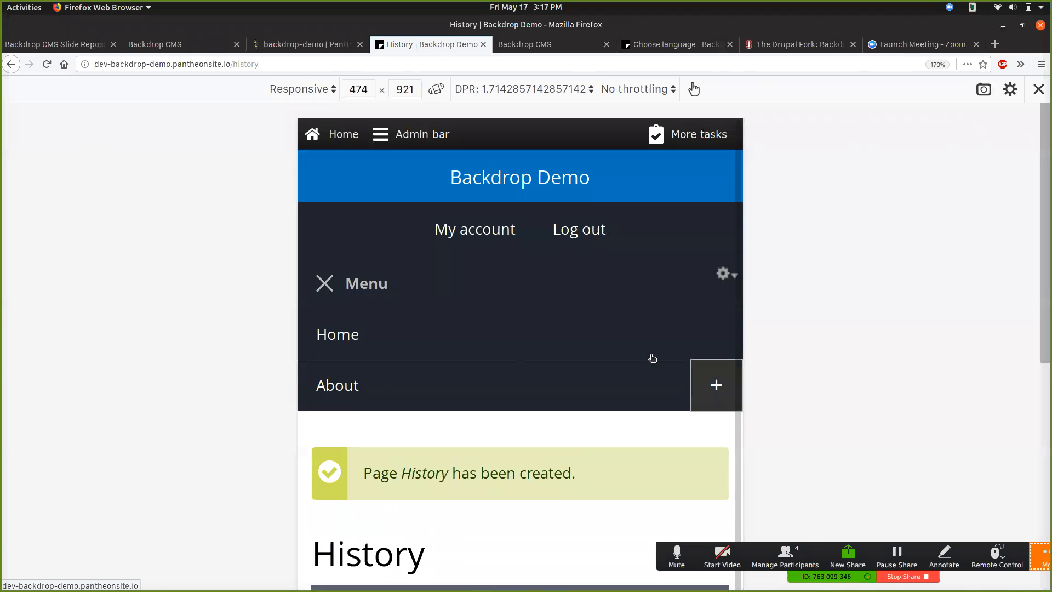
{"action": "left_click", "coordinate": [714, 386]}
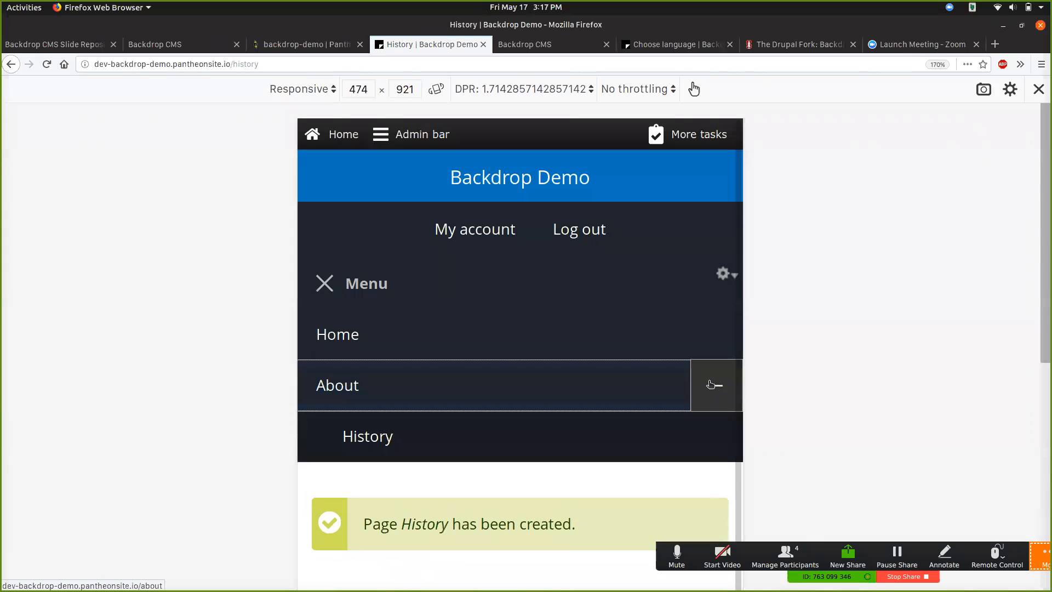
{"action": "left_click", "coordinate": [714, 386]}
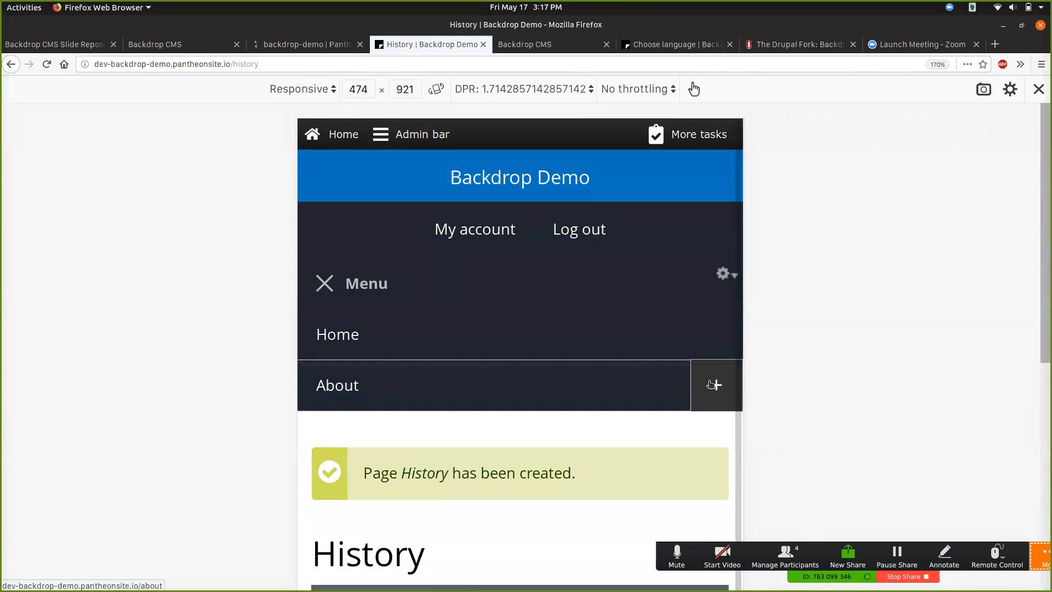
{"action": "key", "text": "ctrl+shift+m"}
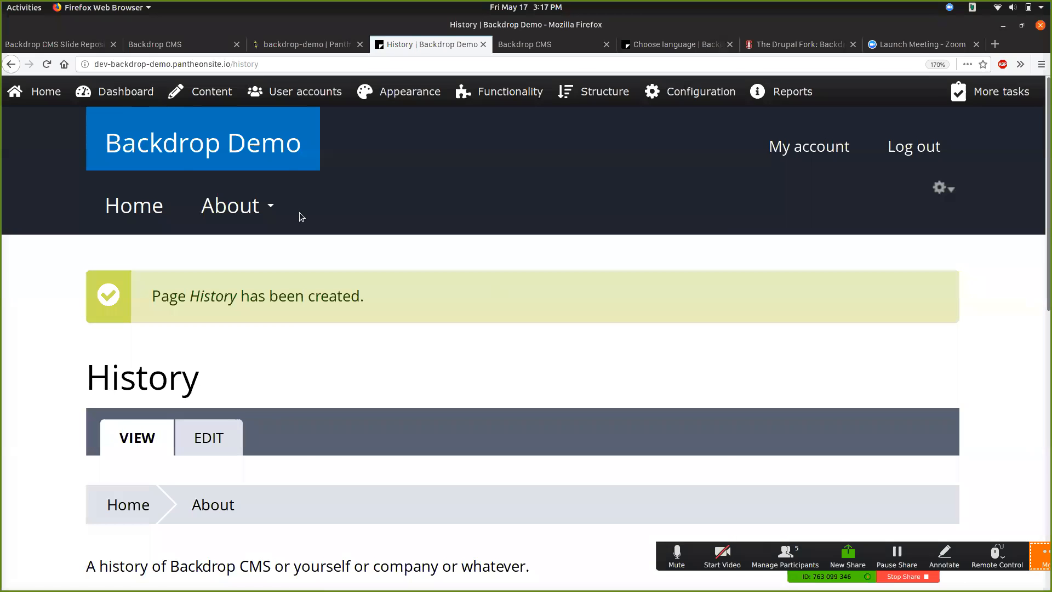
Start a new Post and title it "First Blog Post"
{"action": "mouse_move", "coordinate": [265, 216]}
{"action": "mouse_move", "coordinate": [206, 94]}
{"action": "mouse_move", "coordinate": [241, 123]}
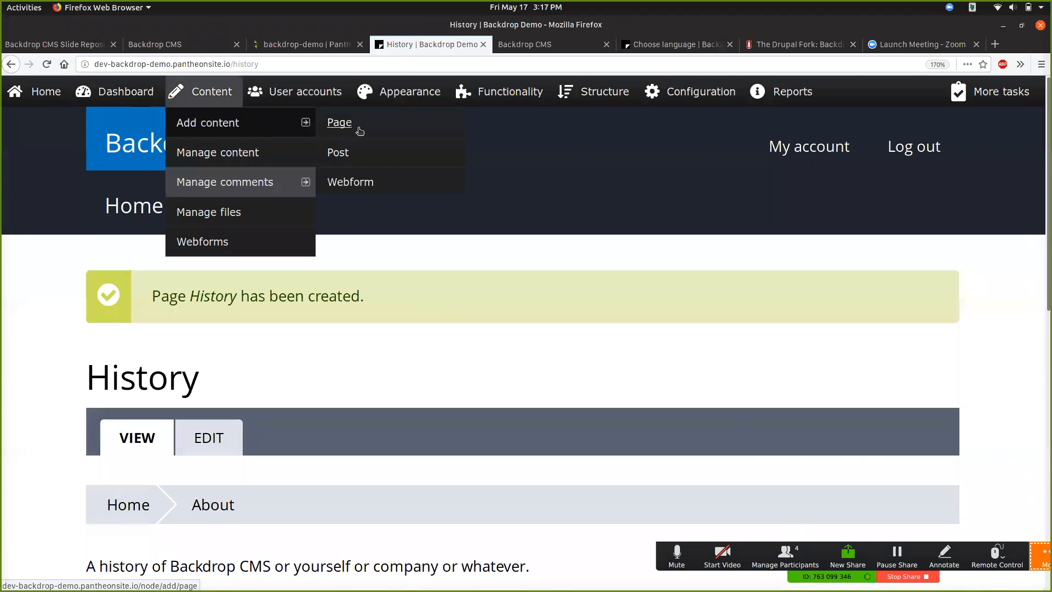
{"action": "left_click", "coordinate": [345, 153]}
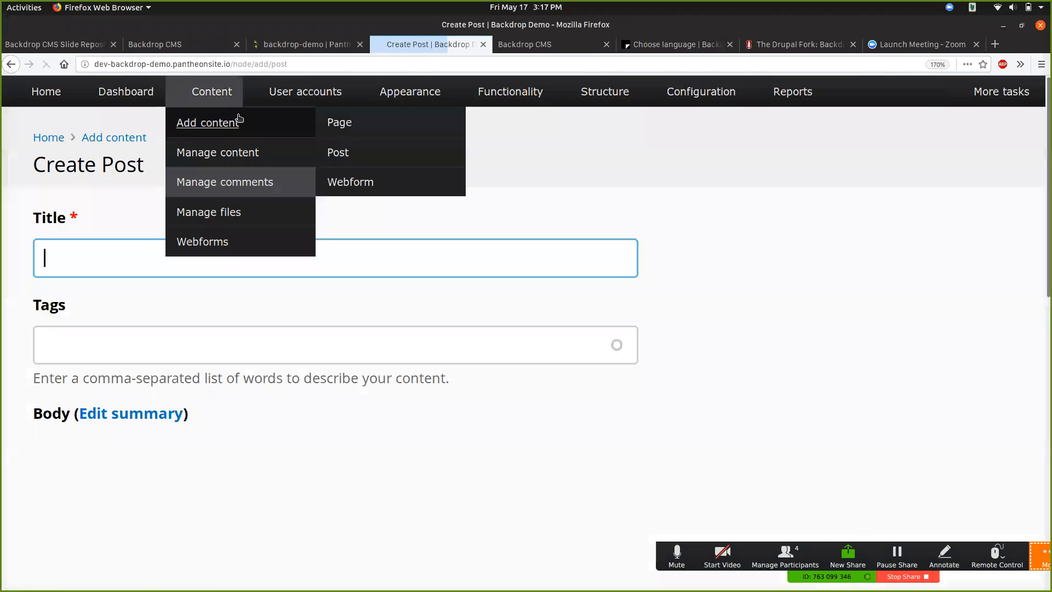
{"action": "left_click", "coordinate": [82, 259]}
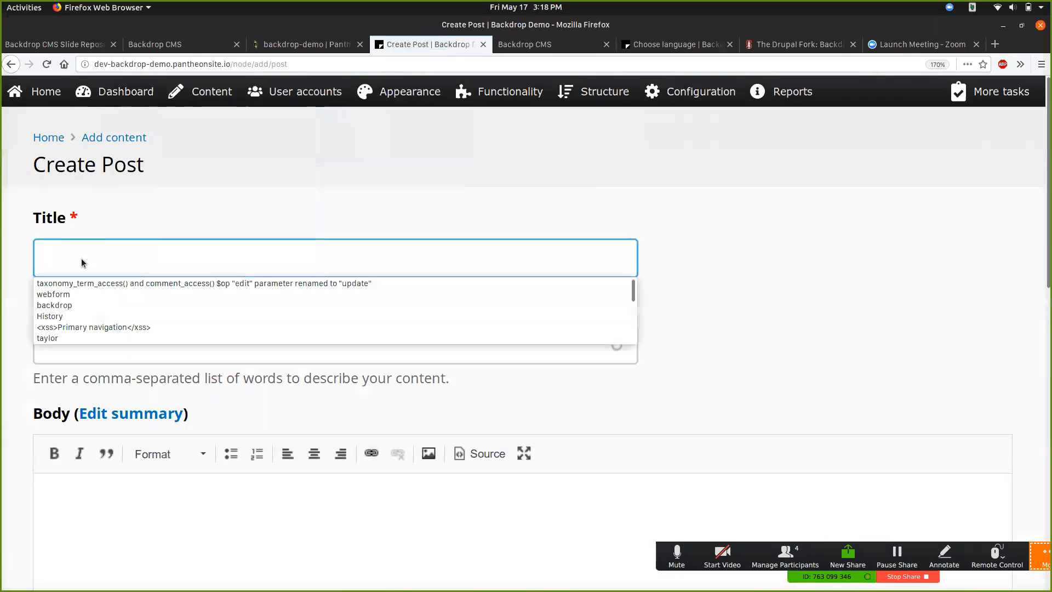
{"action": "type", "text": "First Blog "}
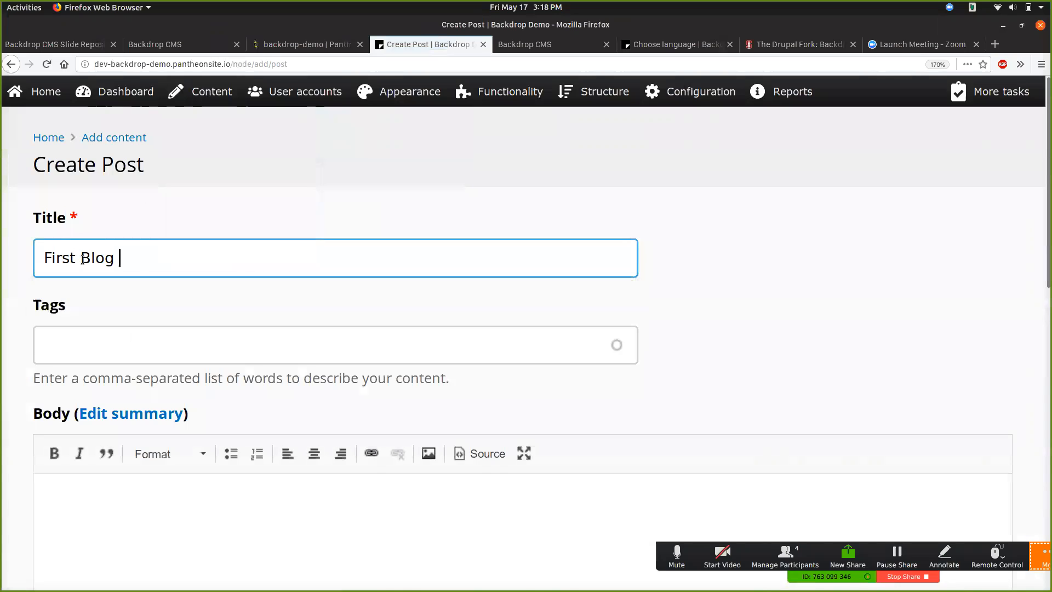
{"action": "type", "text": "Post"}
Enter "blog, backdropcms" as the tags of the new post
{"action": "left_click", "coordinate": [78, 347]}
{"action": "scroll", "coordinate": [160, 306], "scroll_direction": "down", "scroll_amount": 3}
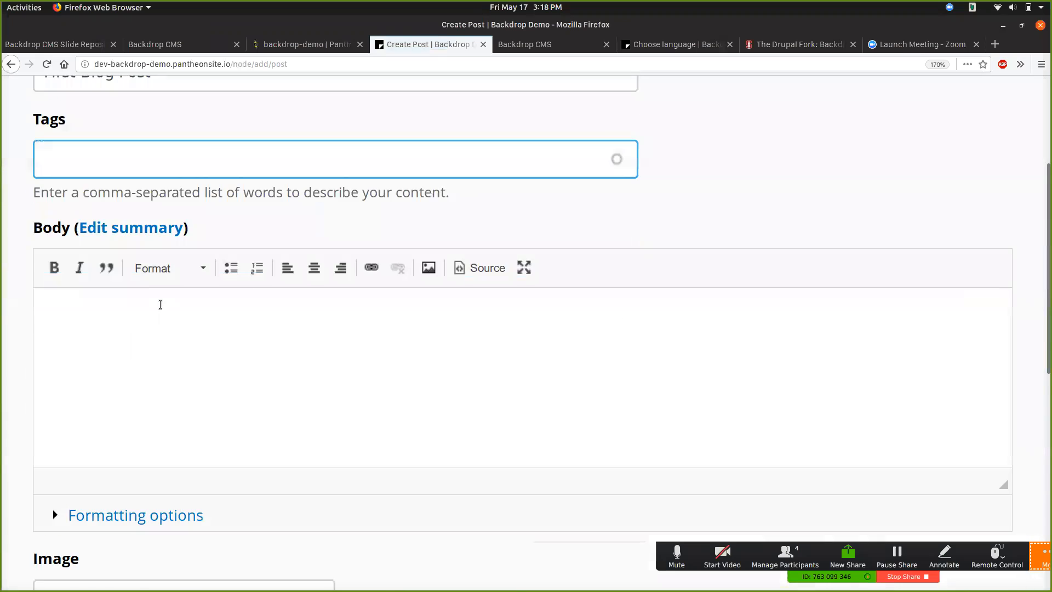
{"action": "scroll", "coordinate": [161, 308], "scroll_direction": "up", "scroll_amount": 1}
{"action": "type", "text": "blog"}
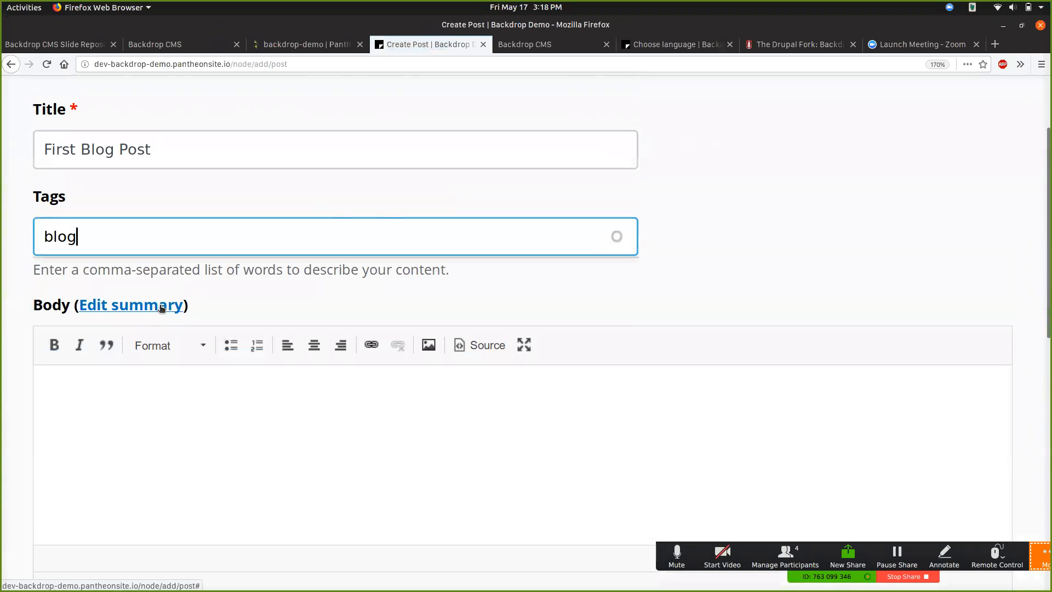
{"action": "type", "text": ", backdropcms"}
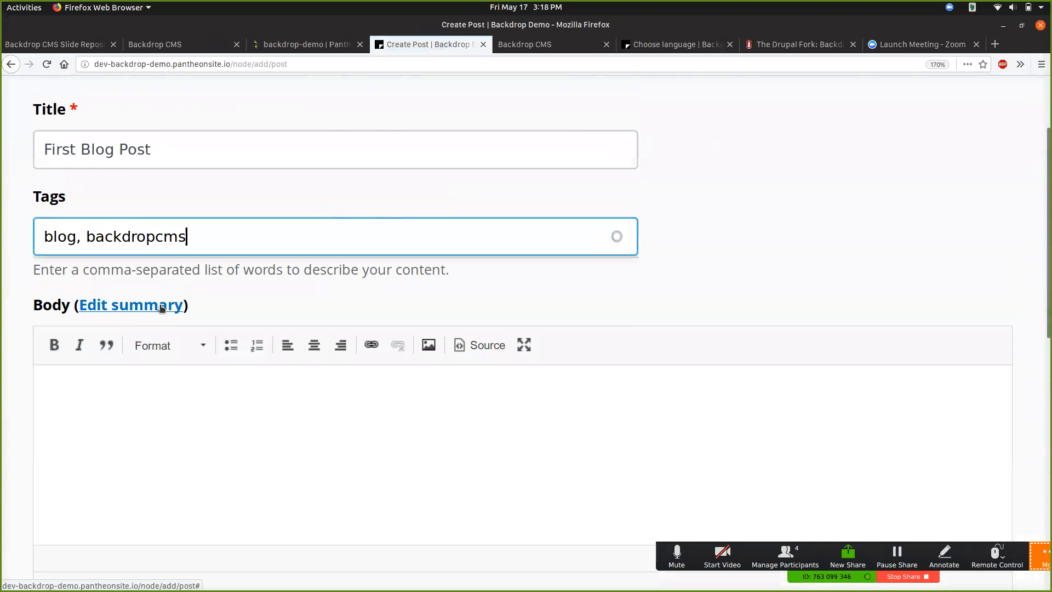
Write "This is a blog post" as the body text of the post
{"action": "left_click", "coordinate": [149, 423]}
{"action": "scroll", "coordinate": [149, 423], "scroll_direction": "down", "scroll_amount": 2}
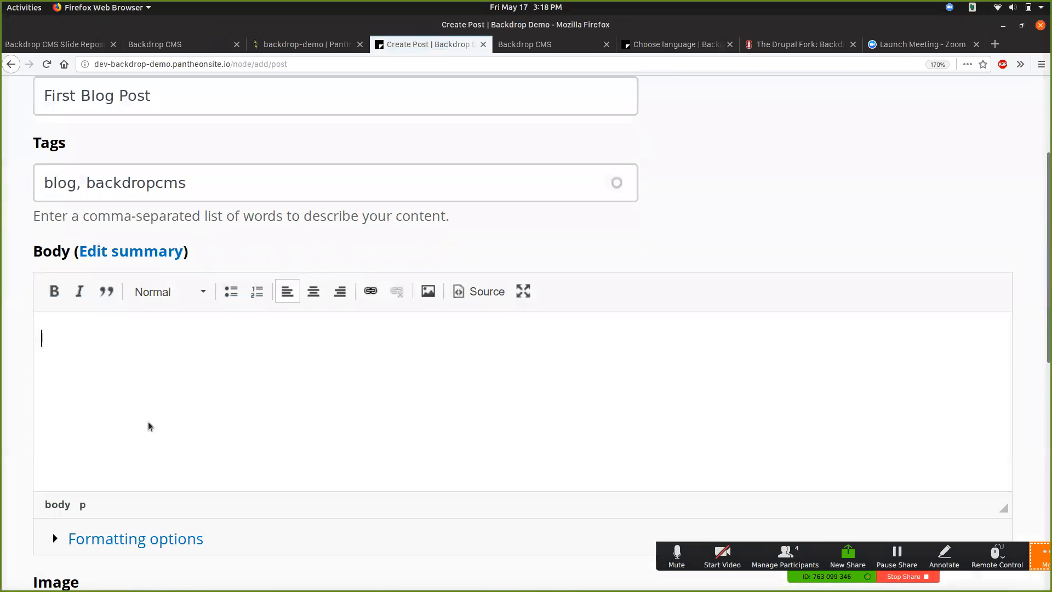
{"action": "type", "text": "This is a blog post"}
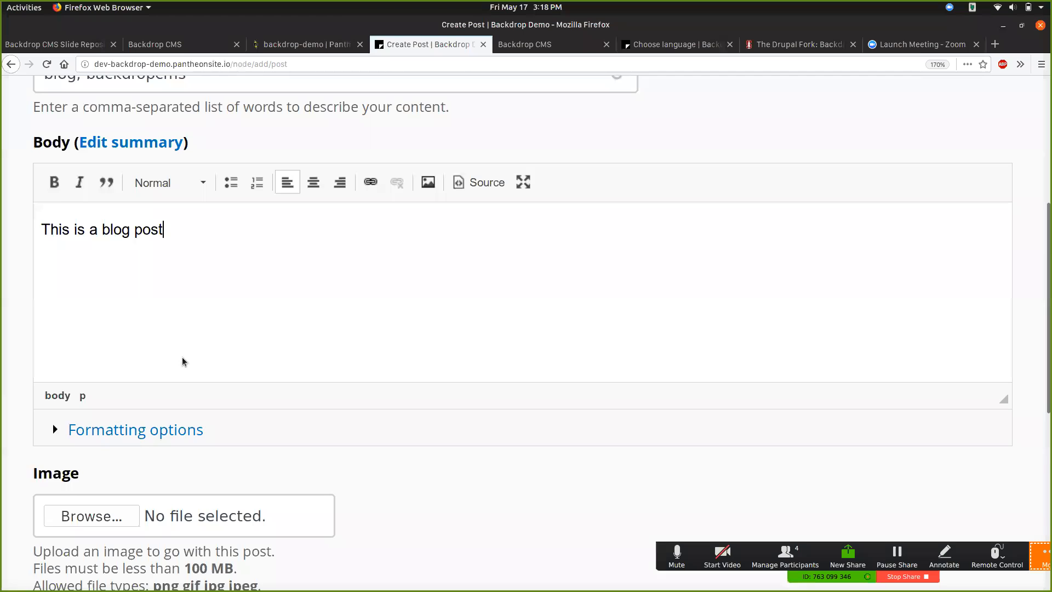
Attach Background.jpg from the Desktops folder in Pictures as the post's image
{"action": "scroll", "coordinate": [182, 359], "scroll_direction": "down", "scroll_amount": 3}
{"action": "left_click", "coordinate": [96, 303]}
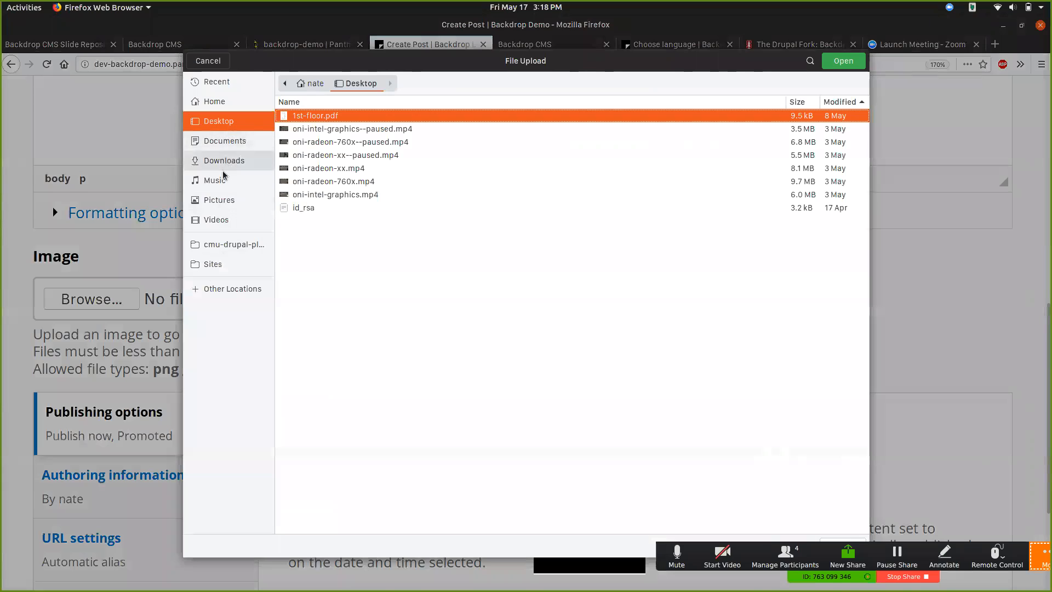
{"action": "left_click", "coordinate": [220, 199]}
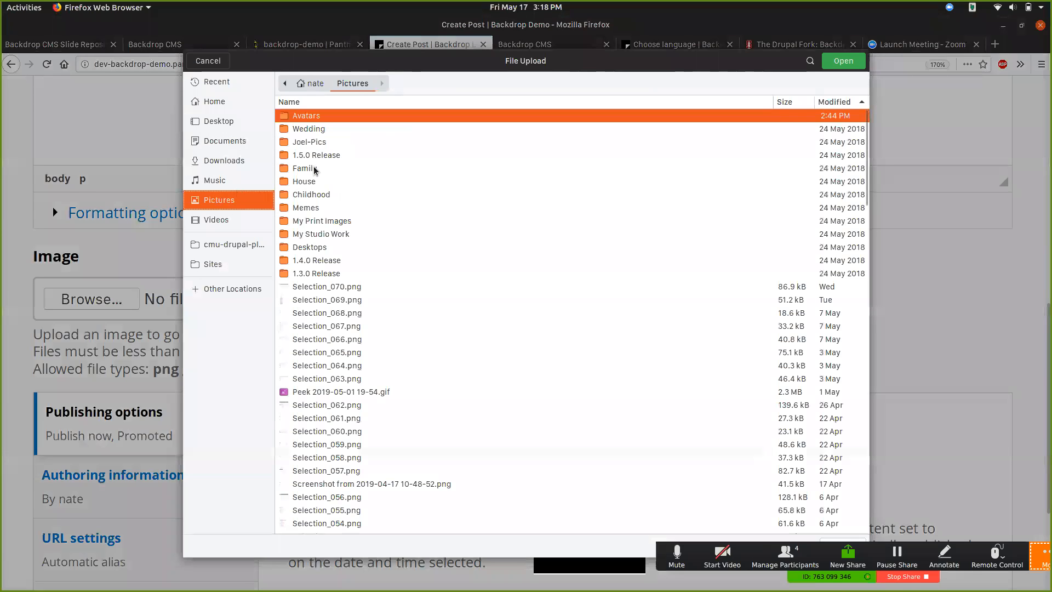
{"action": "double_click", "coordinate": [305, 250]}
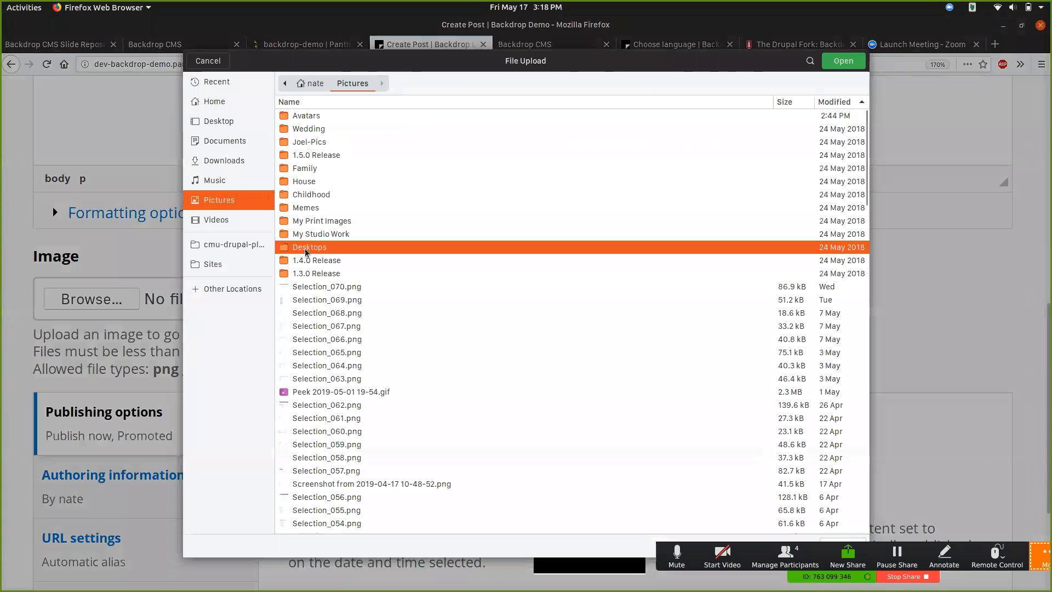
{"action": "left_click", "coordinate": [843, 60]}
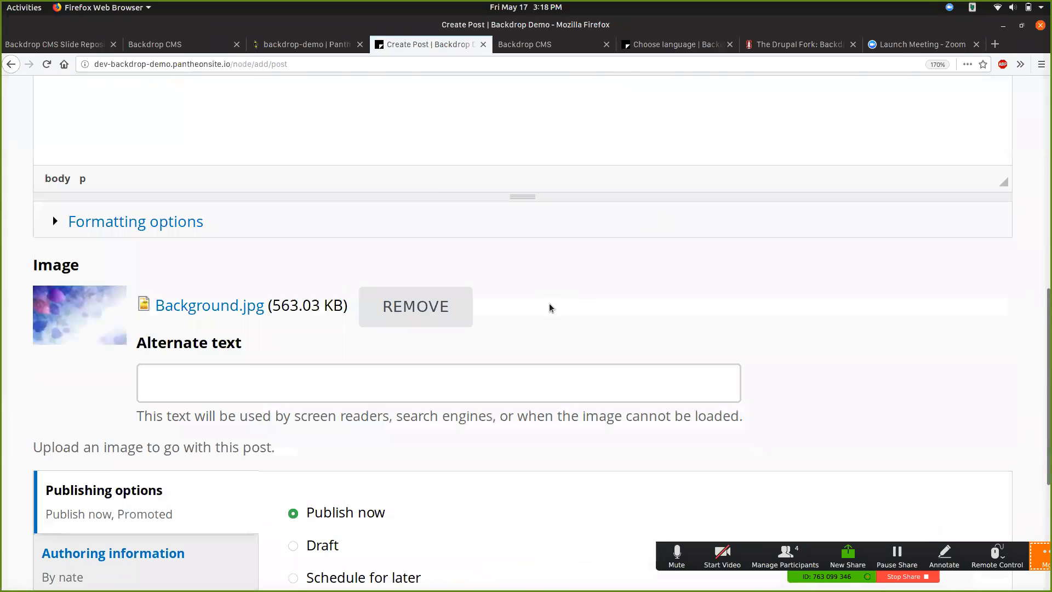
Schedule the post for publication on 2019-05-18 at 03:20 am and save it
{"action": "scroll", "coordinate": [516, 331], "scroll_direction": "up", "scroll_amount": 5}
{"action": "scroll", "coordinate": [516, 331], "scroll_direction": "down", "scroll_amount": 9}
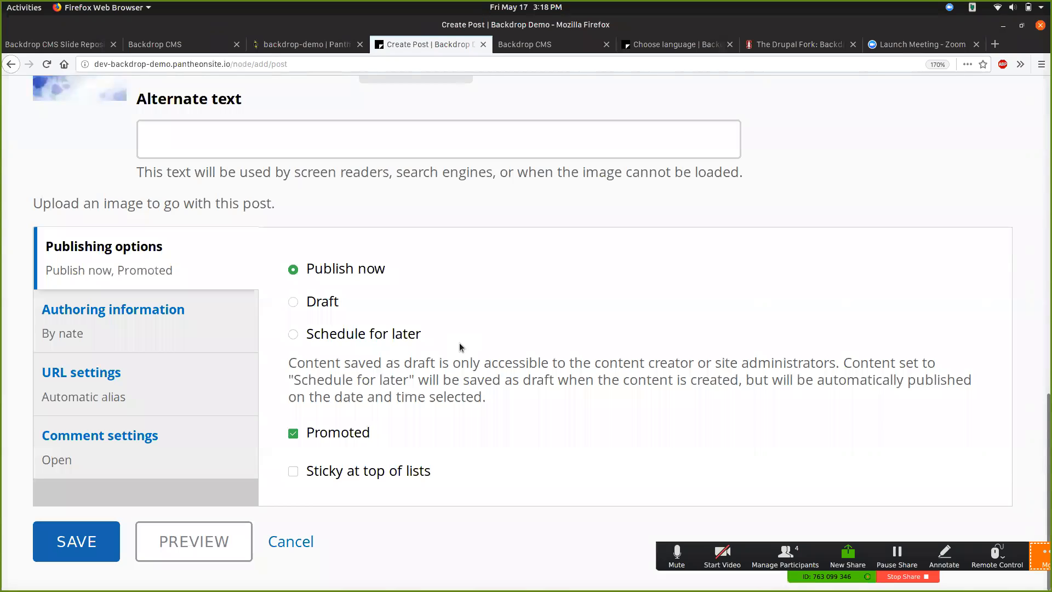
{"action": "left_click", "coordinate": [325, 340]}
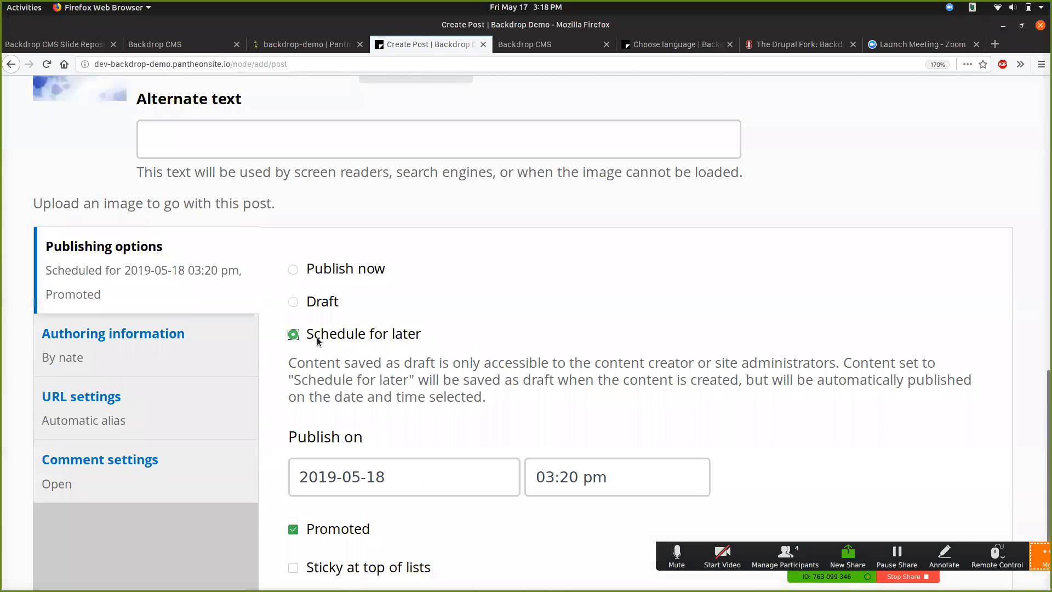
{"action": "scroll", "coordinate": [441, 376], "scroll_direction": "down", "scroll_amount": 3}
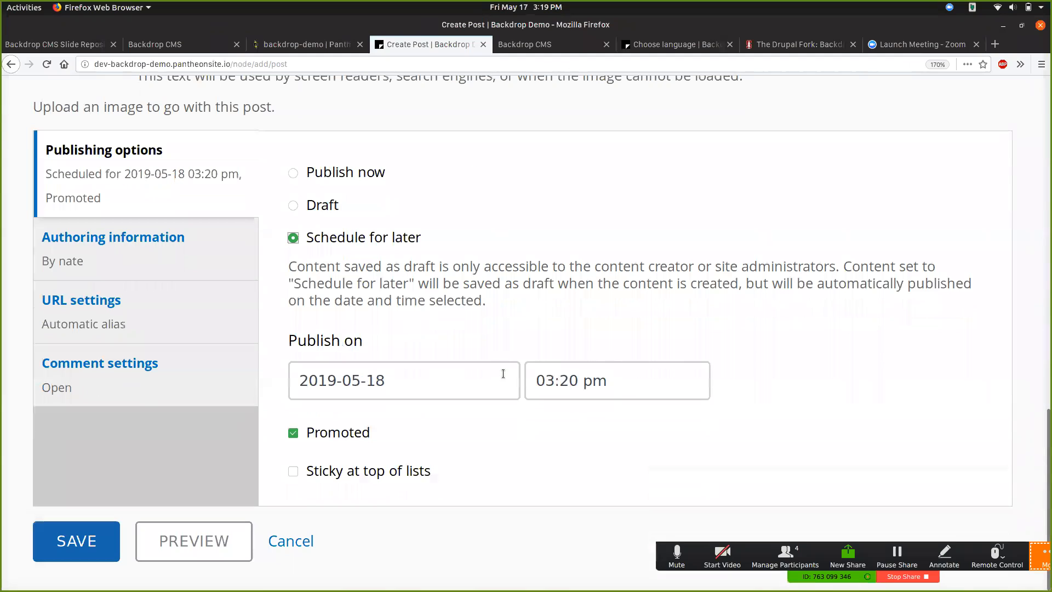
{"action": "left_click", "coordinate": [397, 382]}
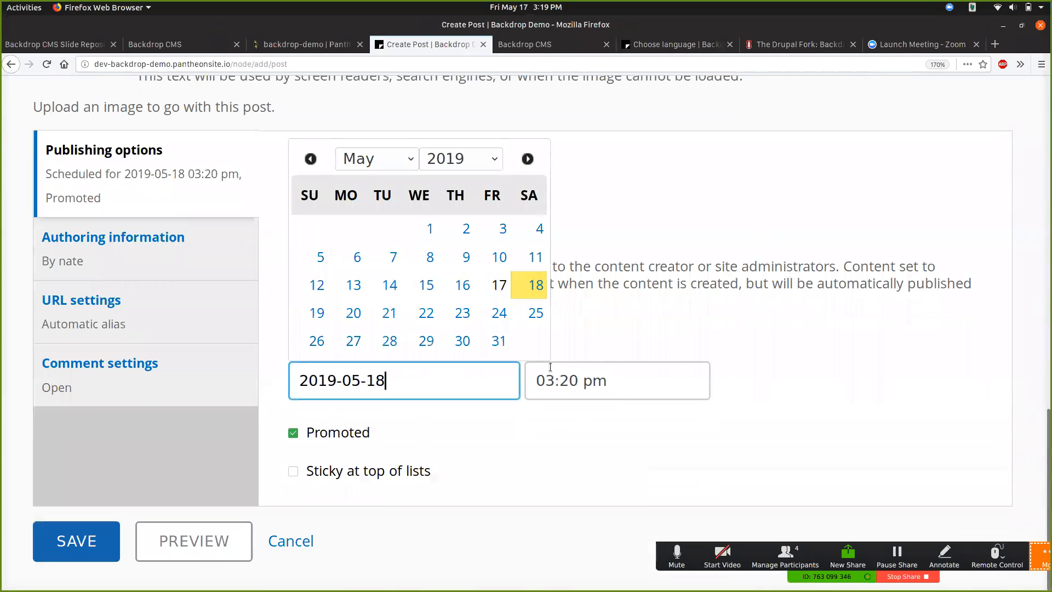
{"action": "left_click", "coordinate": [595, 381]}
{"action": "key", "text": "Down"}
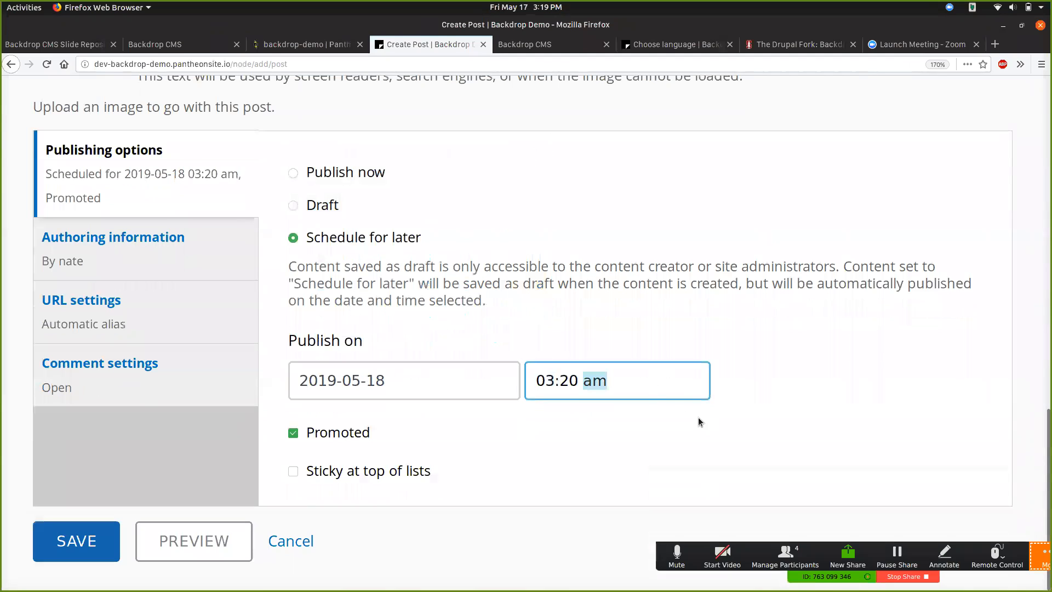
{"action": "left_click", "coordinate": [699, 417]}
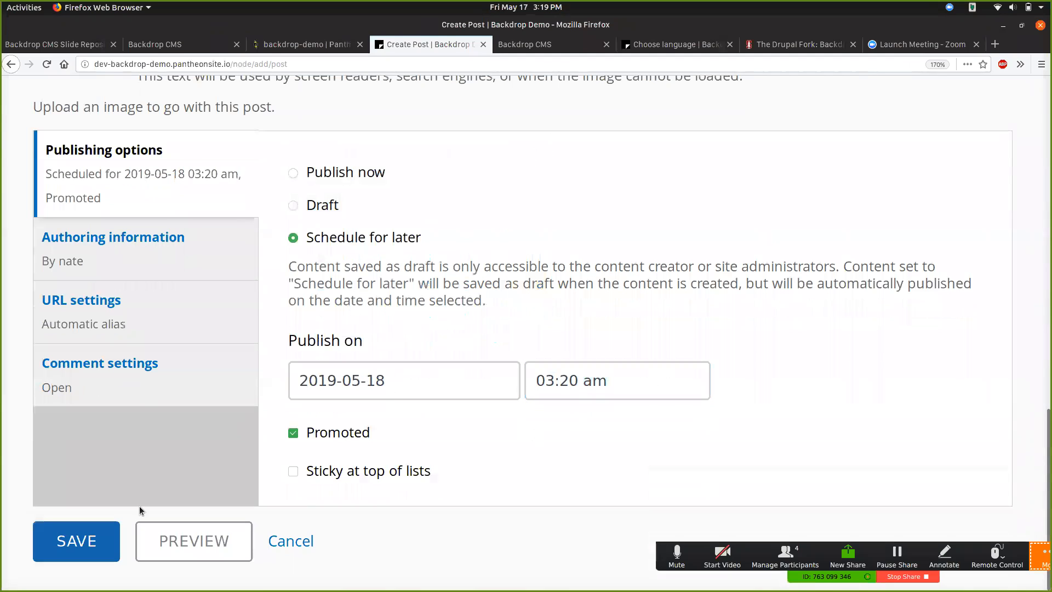
{"action": "left_click", "coordinate": [87, 541]}
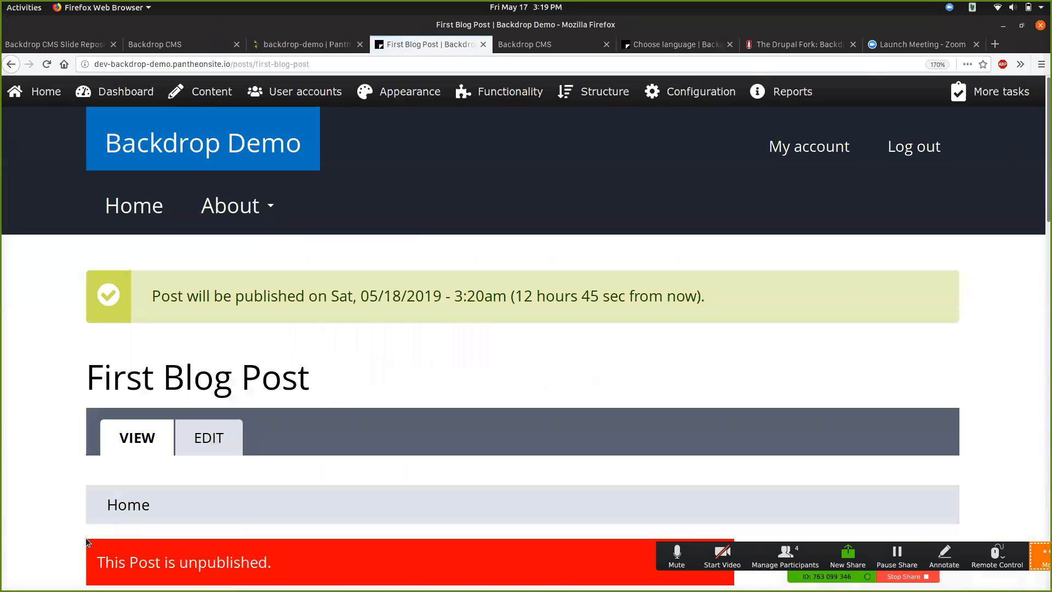
Review the saved post's scheduling message, unpublished notice, image, body text, tags and comment form
{"action": "double_click", "coordinate": [513, 296]}
{"action": "left_click", "coordinate": [480, 325]}
{"action": "scroll", "coordinate": [480, 324], "scroll_direction": "down", "scroll_amount": 8}
{"action": "scroll", "coordinate": [462, 376], "scroll_direction": "up", "scroll_amount": 5}
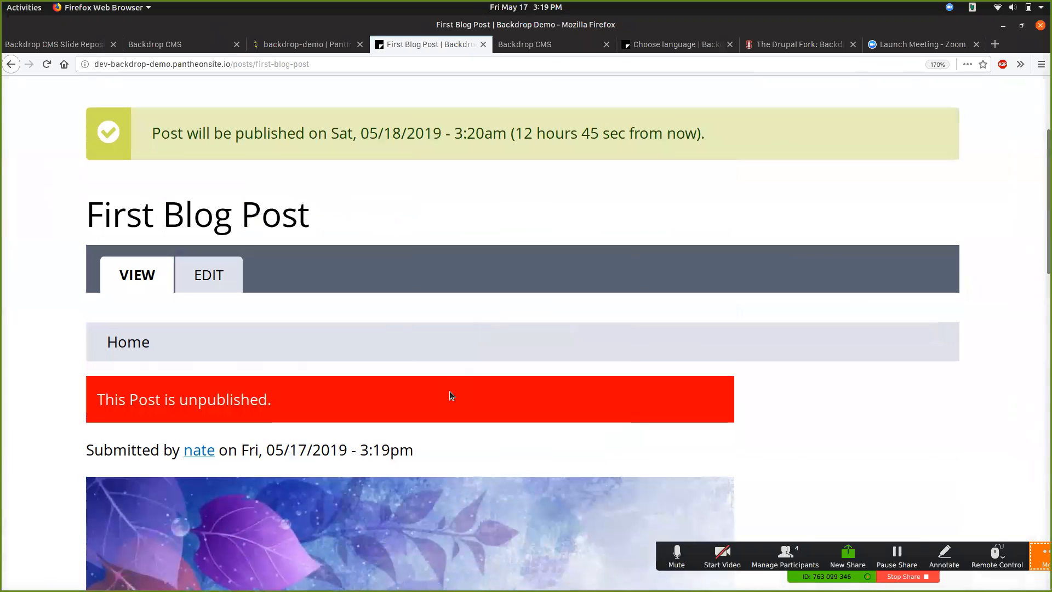
{"action": "scroll", "coordinate": [450, 392], "scroll_direction": "down", "scroll_amount": 8}
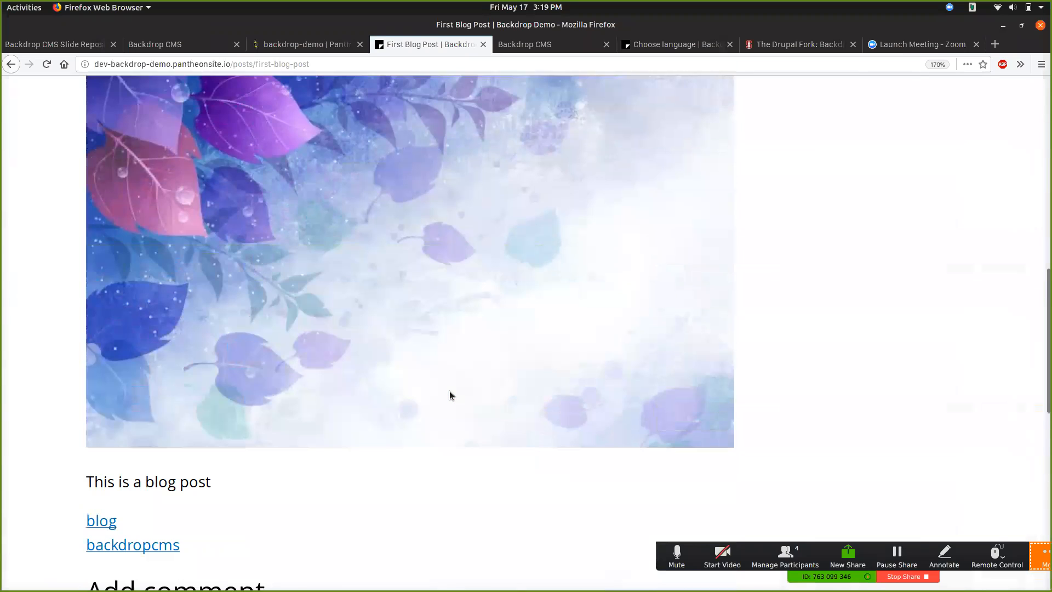
{"action": "scroll", "coordinate": [450, 393], "scroll_direction": "down", "scroll_amount": 2}
{"action": "scroll", "coordinate": [450, 393], "scroll_direction": "down", "scroll_amount": 3}
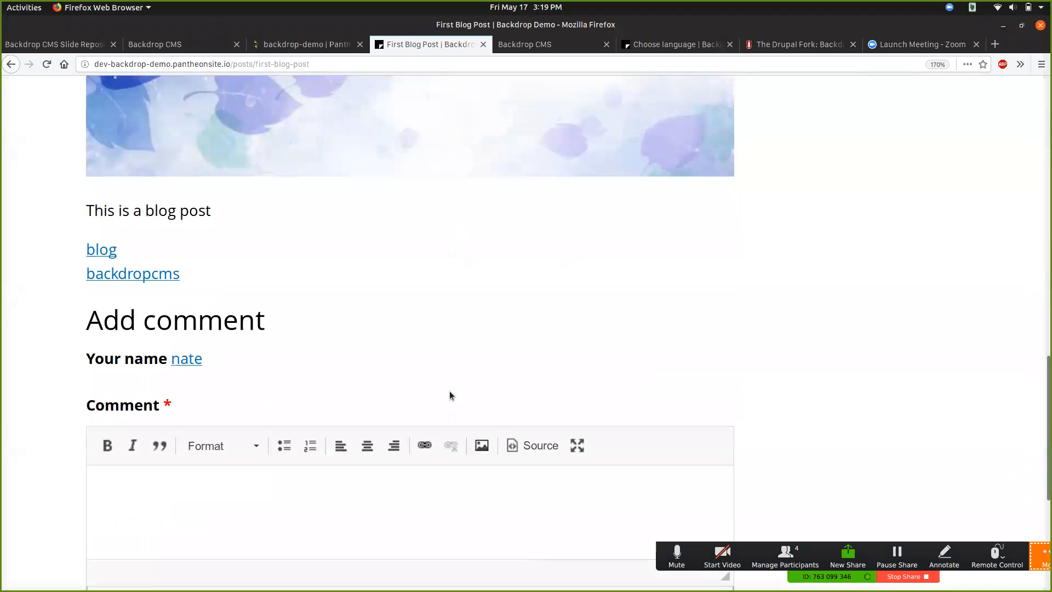
{"action": "scroll", "coordinate": [450, 394], "scroll_direction": "up", "scroll_amount": 12}
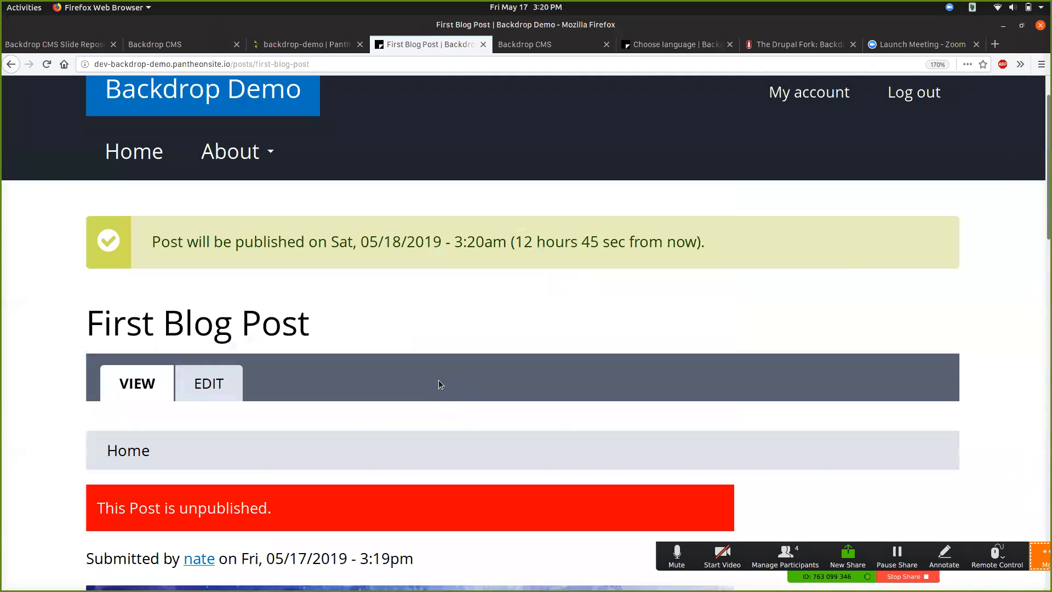
{"action": "scroll", "coordinate": [438, 384], "scroll_direction": "up", "scroll_amount": 1}
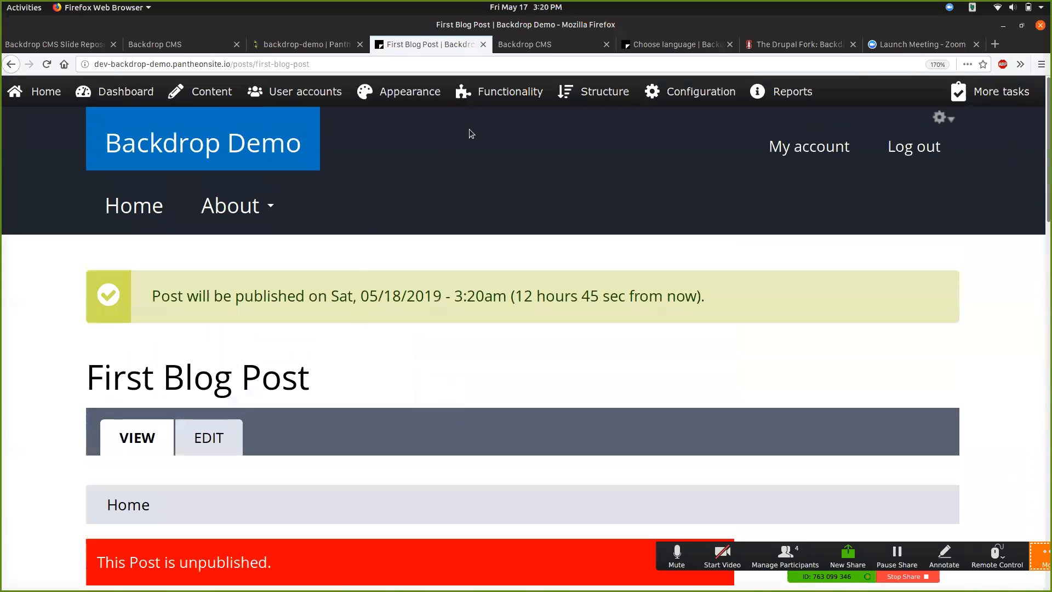
Start a new content type named "Project" with the description "A portfolio item."
{"action": "mouse_move", "coordinate": [571, 98]}
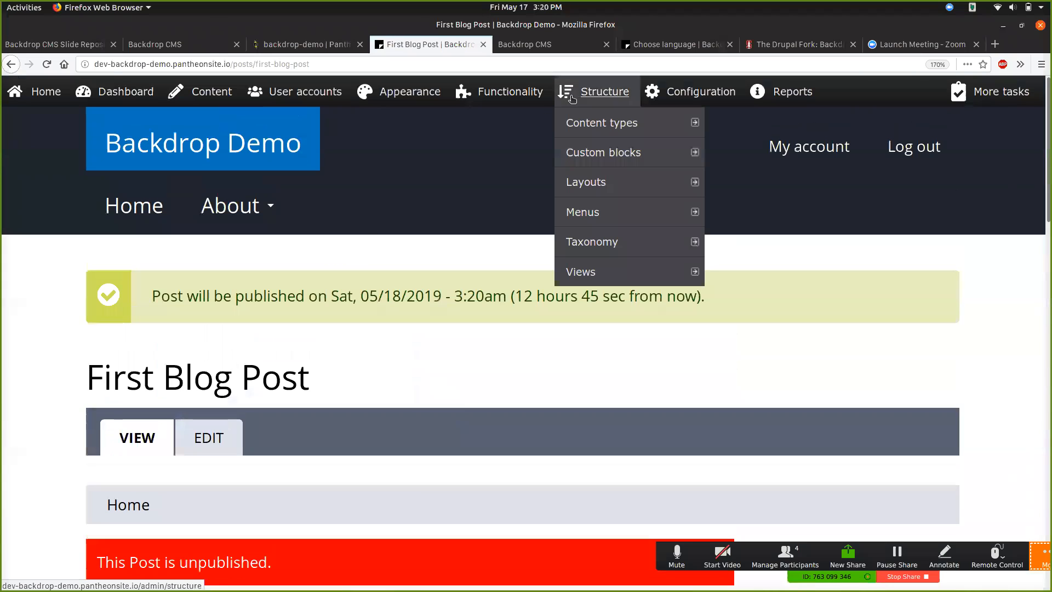
{"action": "mouse_move", "coordinate": [576, 123]}
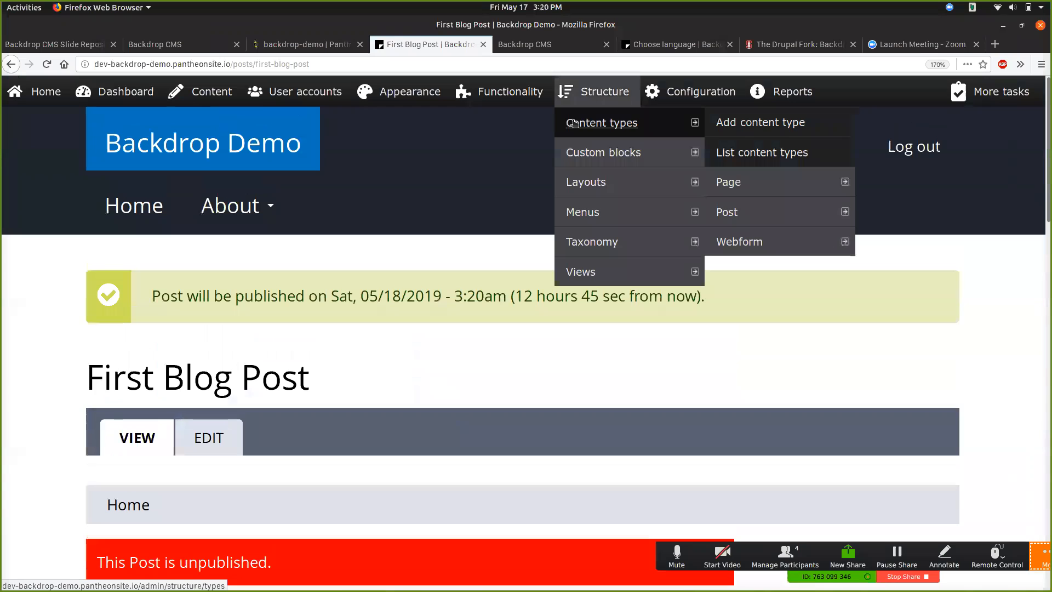
{"action": "left_click", "coordinate": [732, 121]}
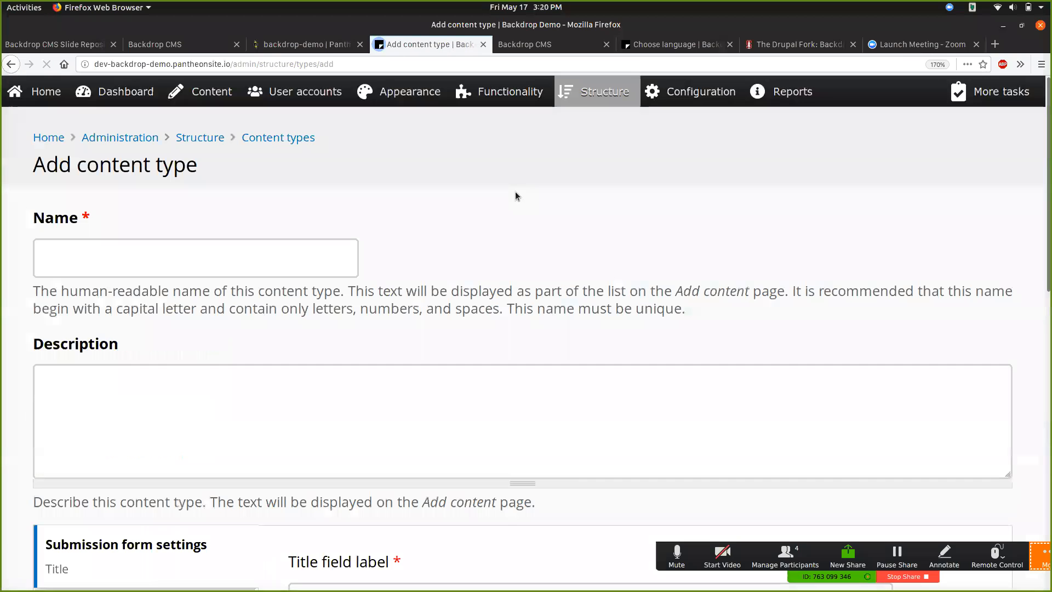
{"action": "left_click", "coordinate": [235, 261]}
{"action": "type", "text": "Project"}
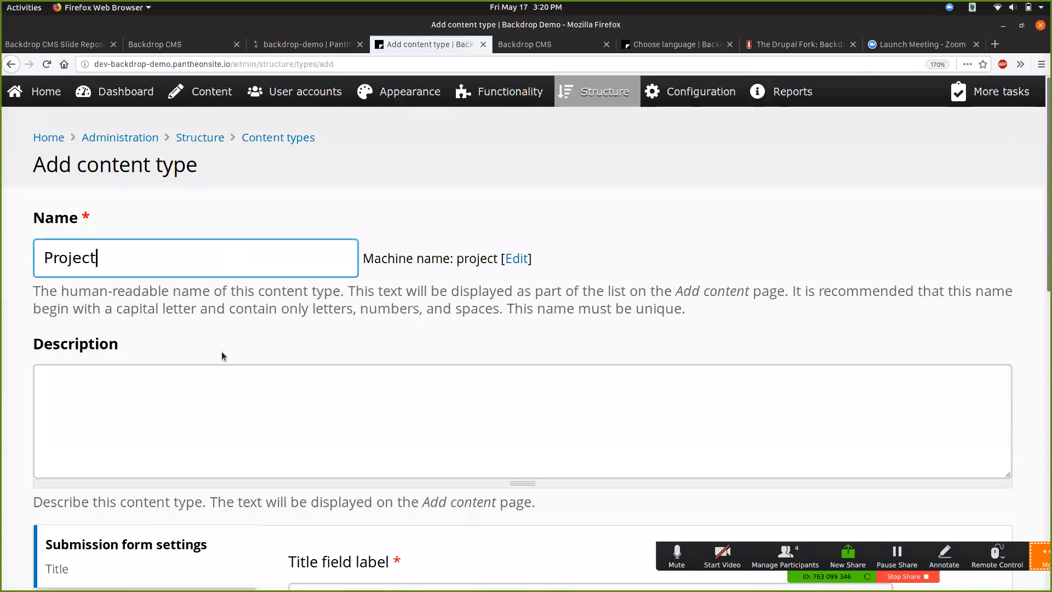
{"action": "left_click", "coordinate": [222, 387]}
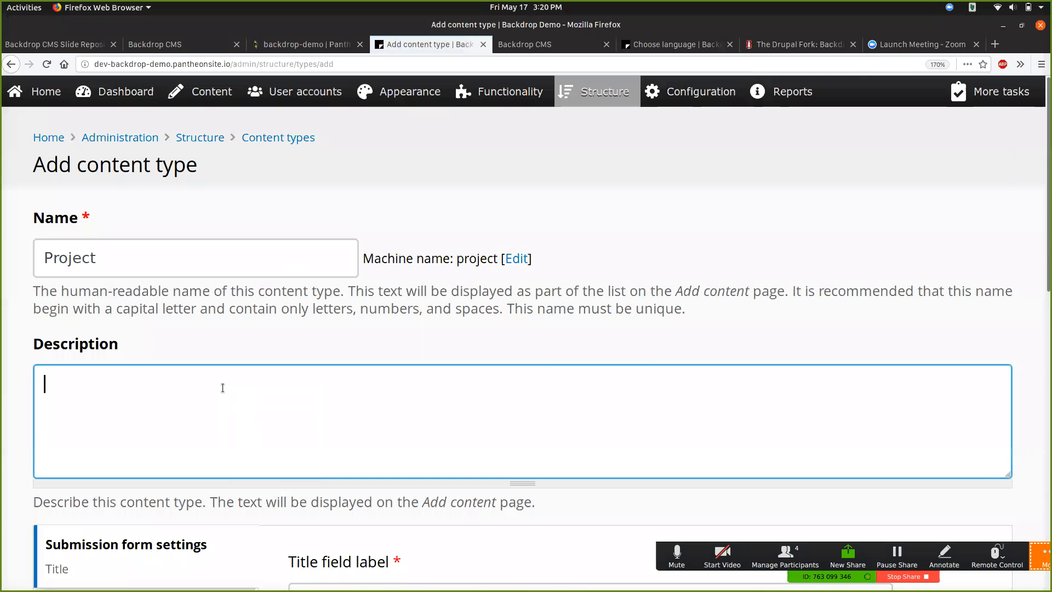
{"action": "type", "text": "A por"}
{"action": "key", "text": "BackSpace"}
{"action": "type", "text": "ortfolio item."}
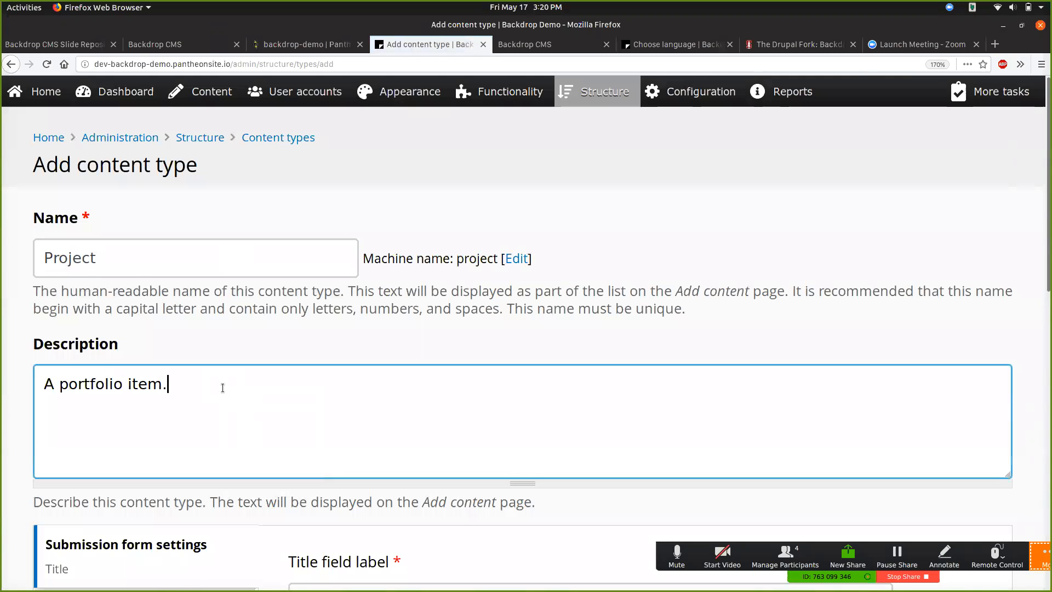
In the Project type's publishing settings, turn off the options to make posts sticky and to promote posts
{"action": "scroll", "coordinate": [333, 369], "scroll_direction": "down", "scroll_amount": 6}
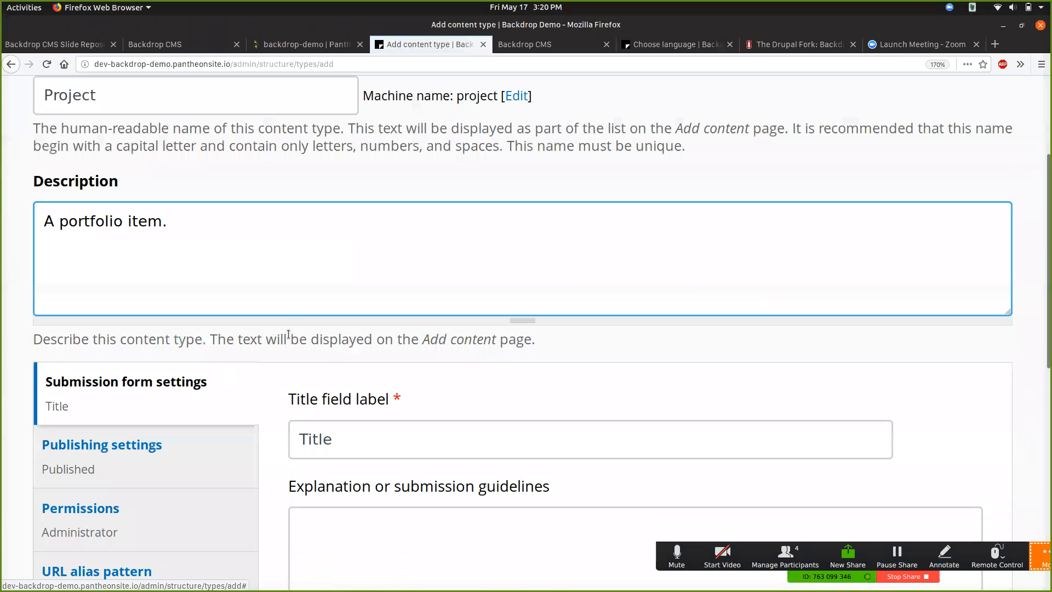
{"action": "scroll", "coordinate": [288, 335], "scroll_direction": "down", "scroll_amount": 2}
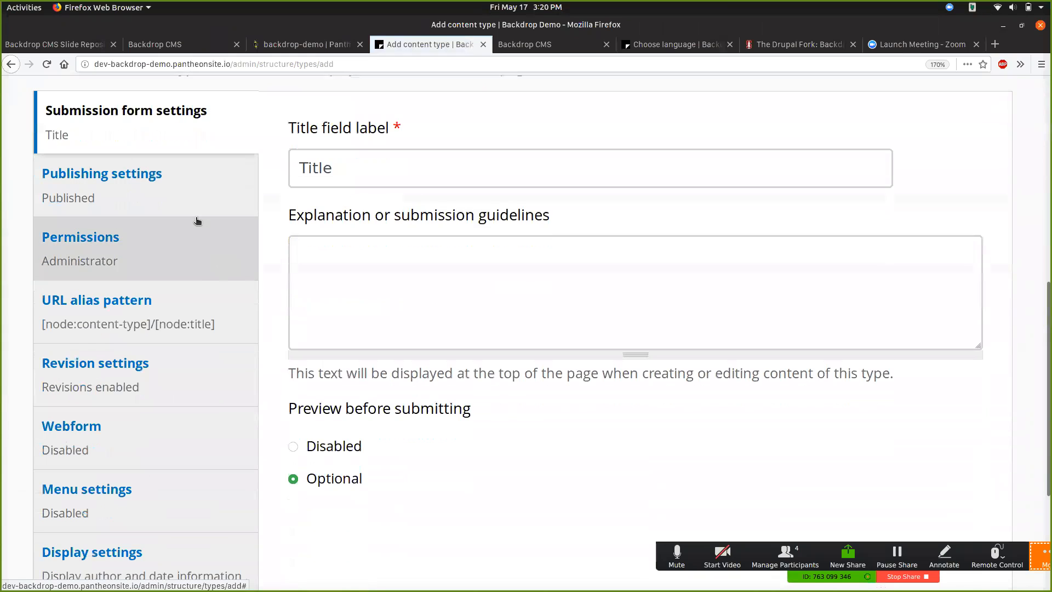
{"action": "left_click", "coordinate": [173, 198]}
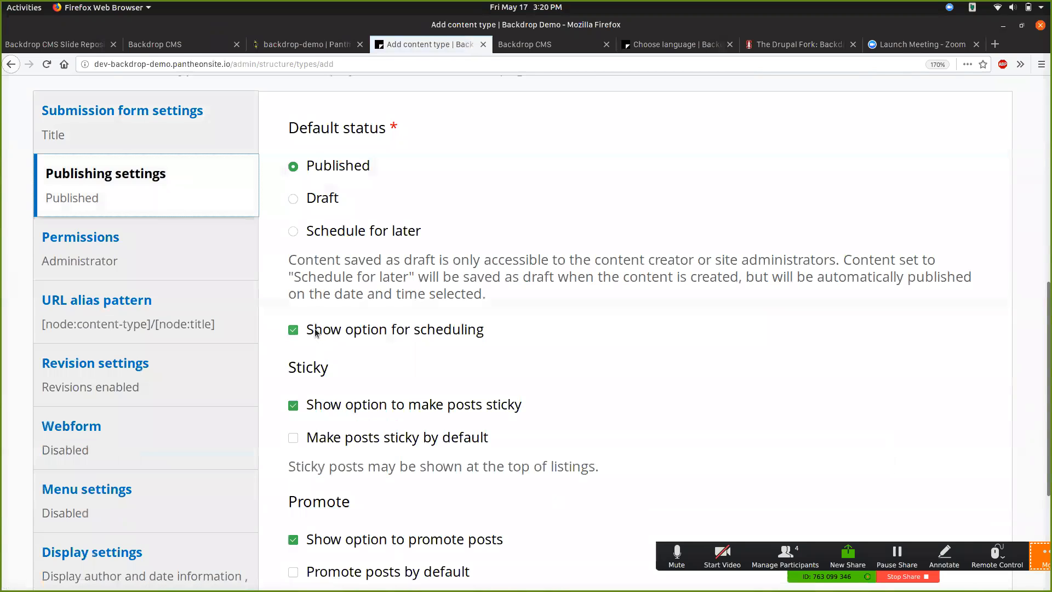
{"action": "scroll", "coordinate": [316, 332], "scroll_direction": "down", "scroll_amount": 5}
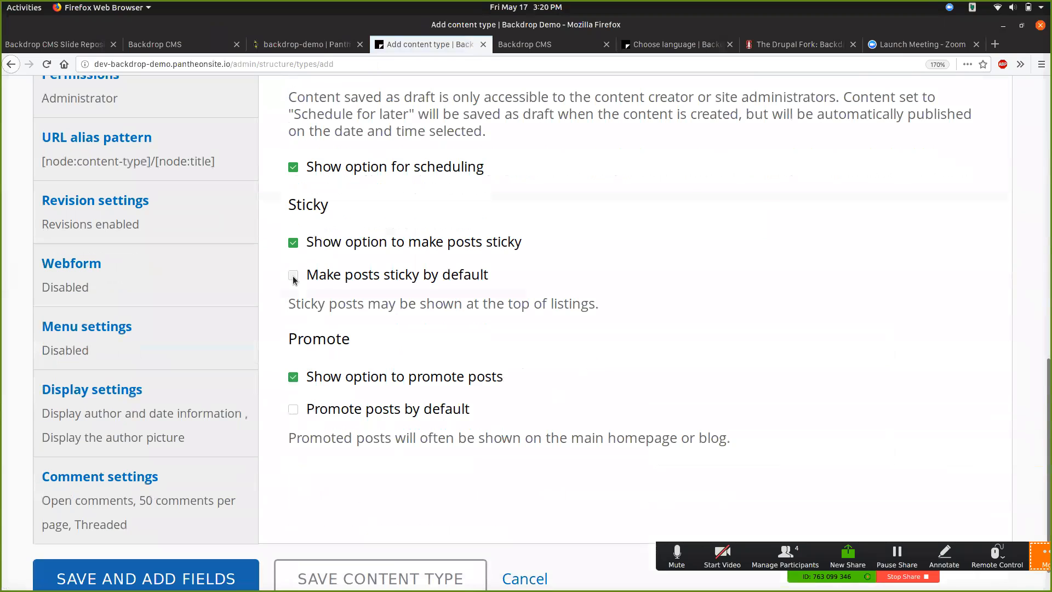
{"action": "scroll", "coordinate": [294, 279], "scroll_direction": "up", "scroll_amount": 2}
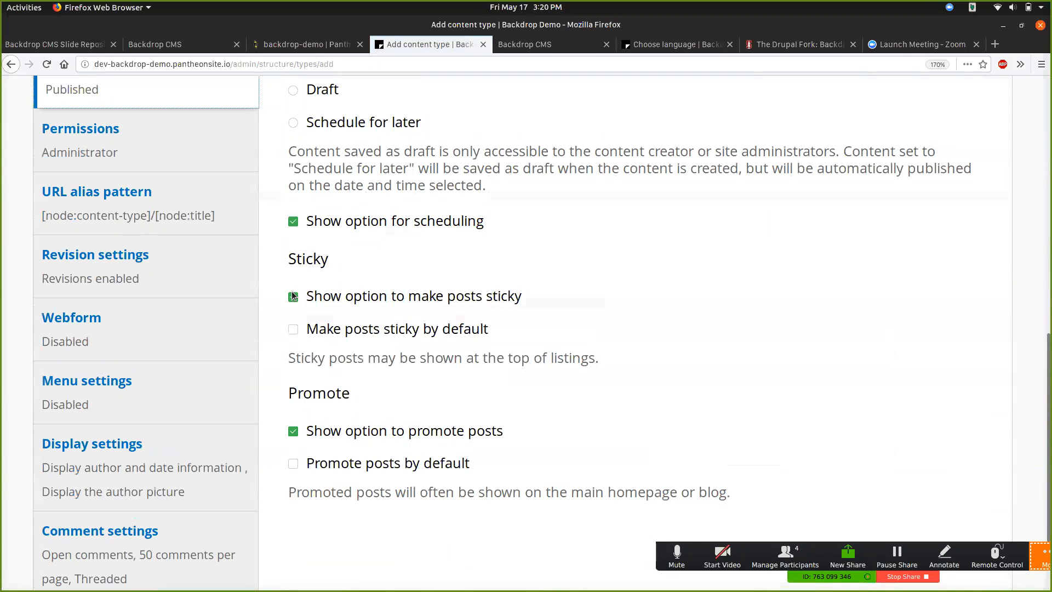
{"action": "left_click", "coordinate": [293, 297]}
{"action": "left_click", "coordinate": [293, 432]}
Review the Project type's create, edit and delete permissions for each role
{"action": "left_click", "coordinate": [183, 169]}
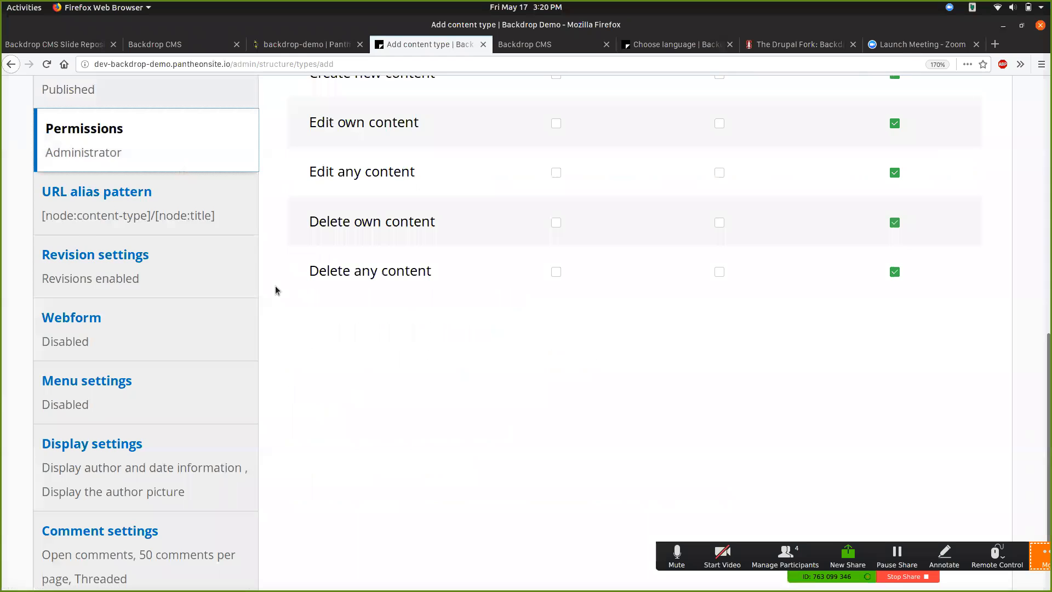
{"action": "scroll", "coordinate": [275, 290], "scroll_direction": "up", "scroll_amount": 5}
{"action": "scroll", "coordinate": [276, 290], "scroll_direction": "down", "scroll_amount": 2}
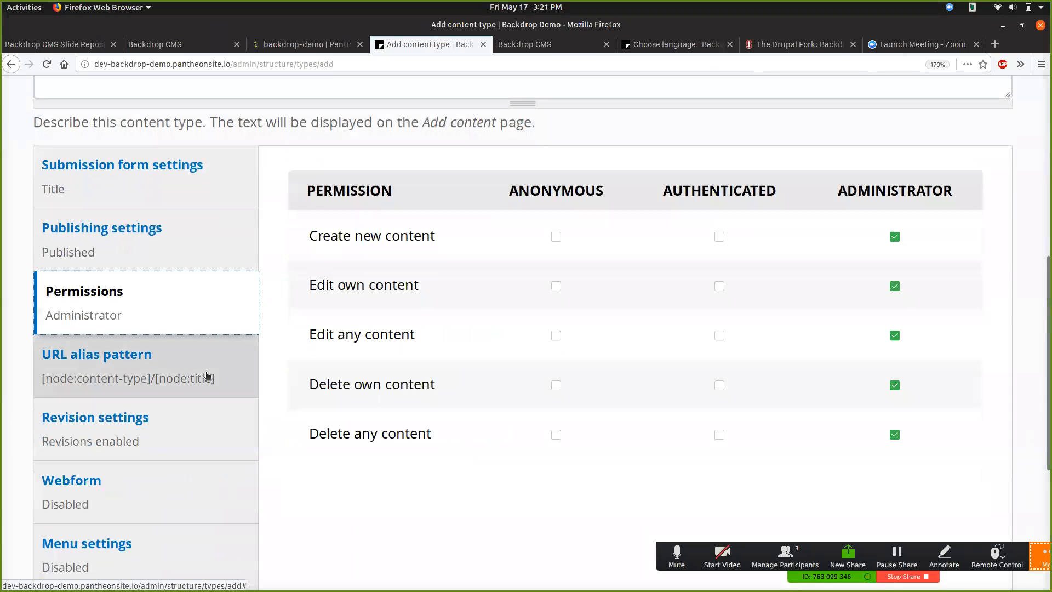
Set the Project type's default URL alias pattern to "projects/[node:title]" and look through the available tokens
{"action": "left_click", "coordinate": [207, 377]}
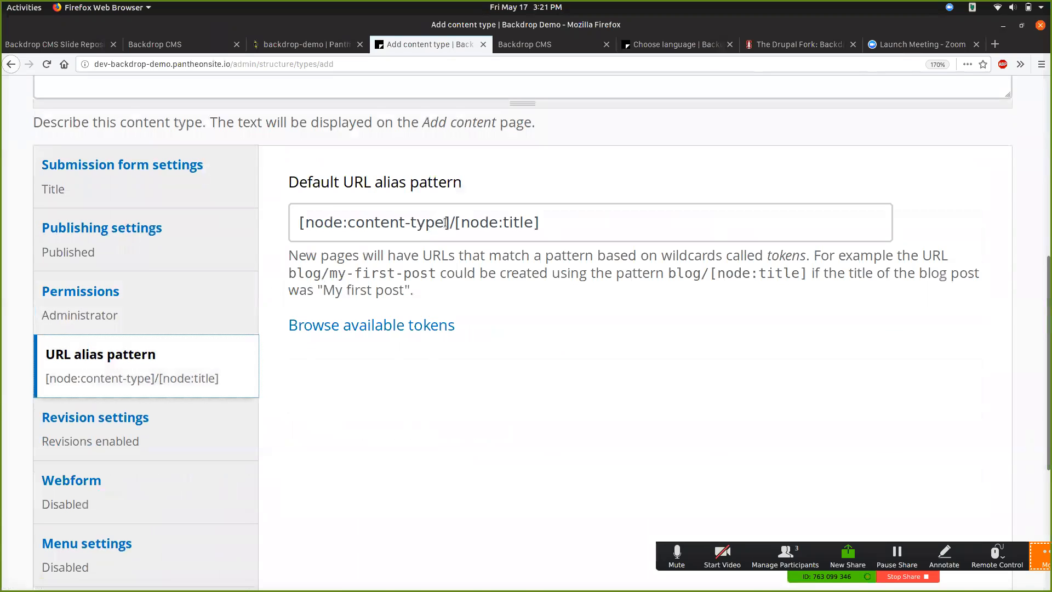
{"action": "left_click_drag", "start_coordinate": [450, 222], "coordinate": [325, 200]}
{"action": "type", "text": "projects"}
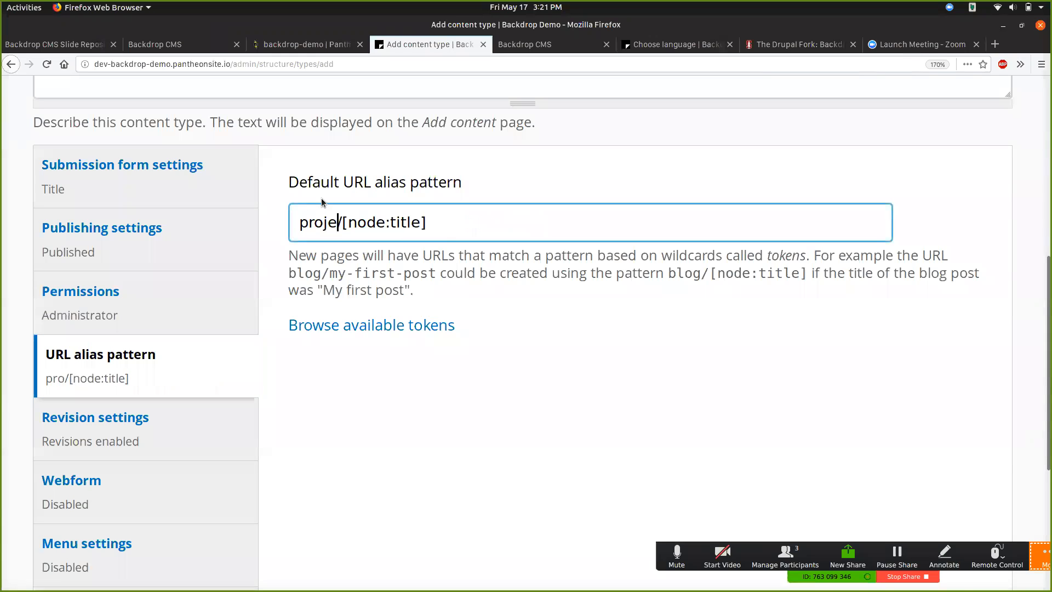
{"action": "left_click", "coordinate": [362, 405]}
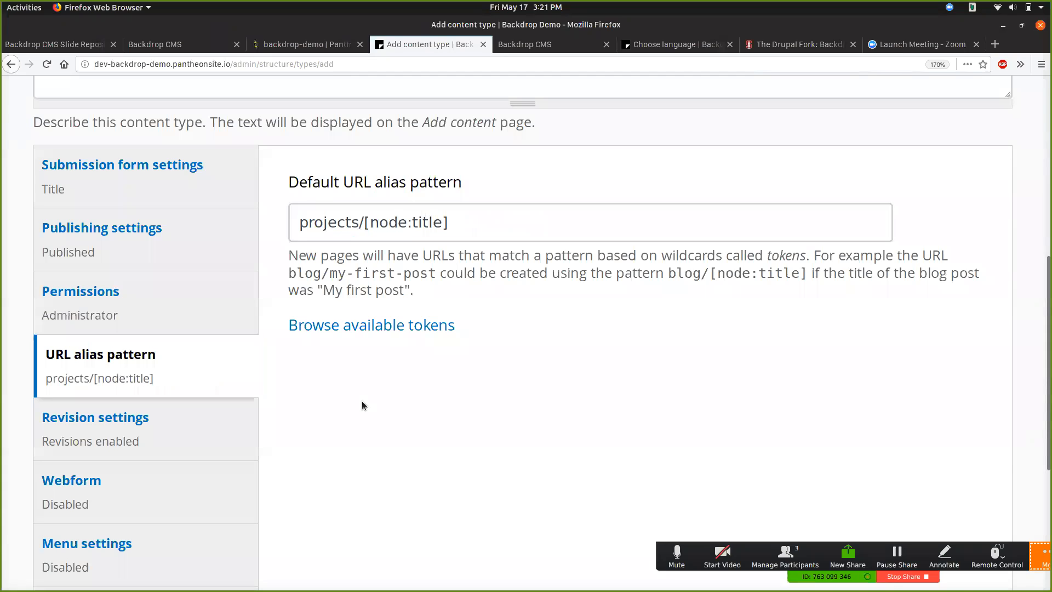
{"action": "left_click", "coordinate": [358, 326]}
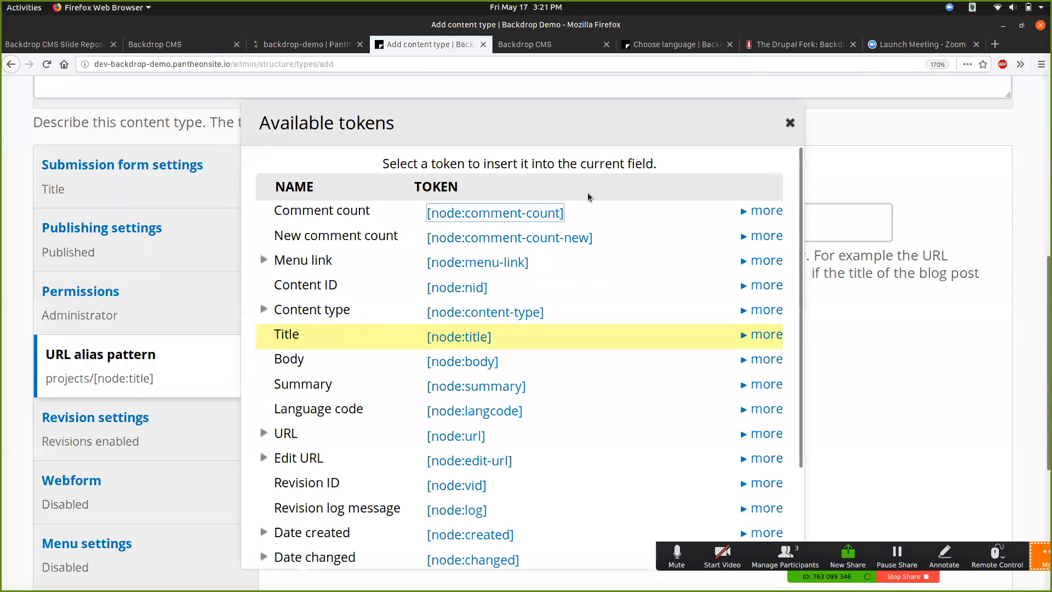
{"action": "left_click", "coordinate": [790, 123]}
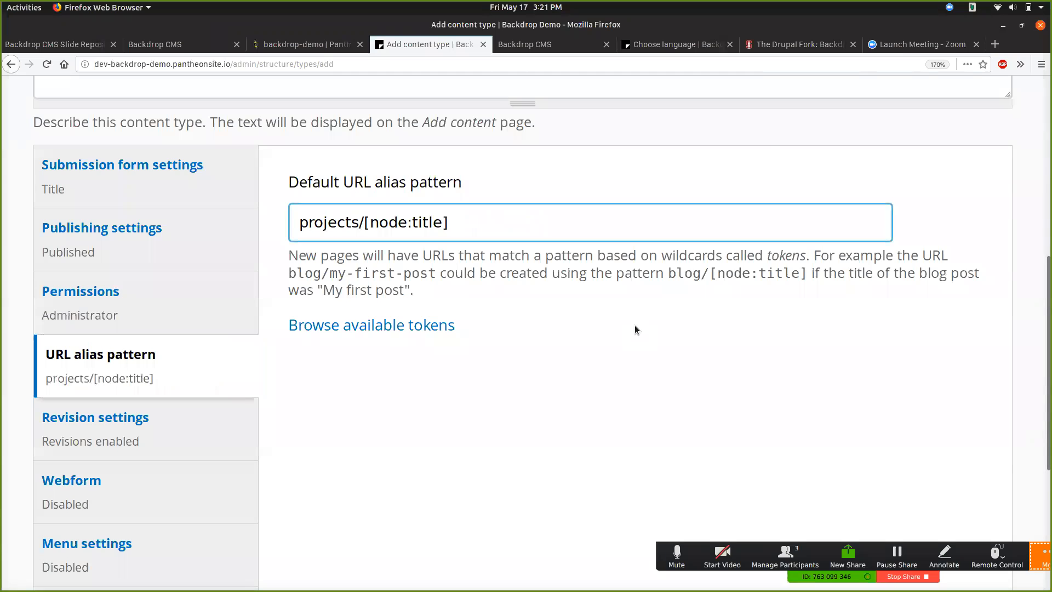
{"action": "scroll", "coordinate": [634, 329], "scroll_direction": "down", "scroll_amount": 2}
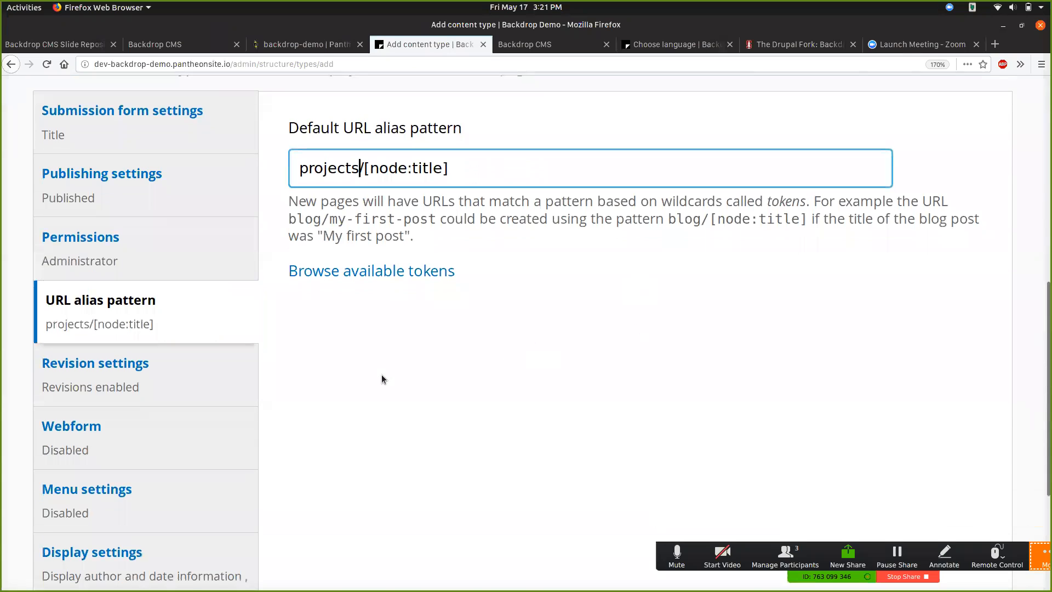
Review the Project type's revision, menu and display settings
{"action": "left_click", "coordinate": [245, 370]}
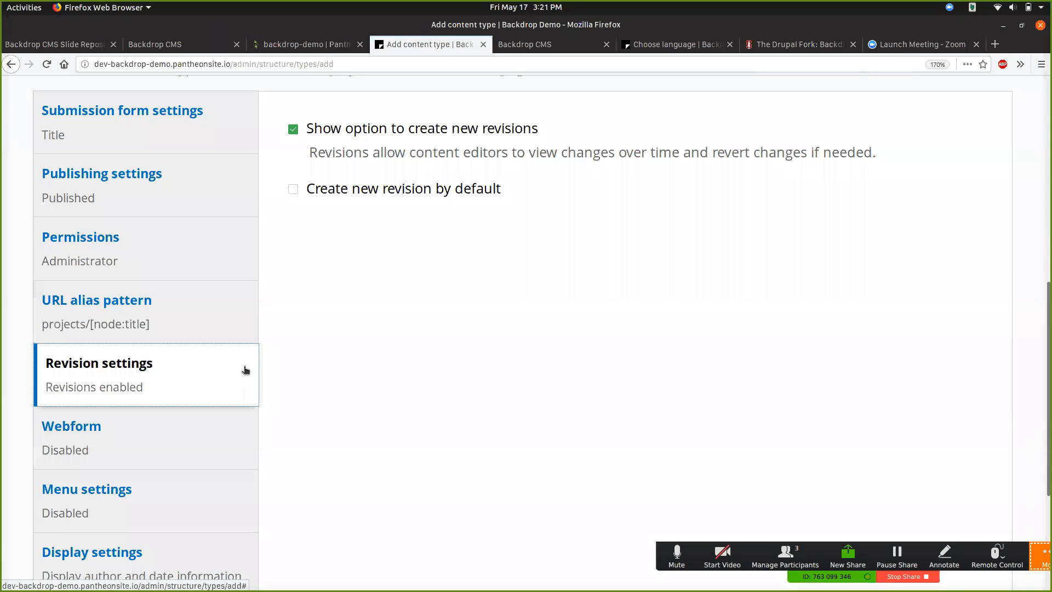
{"action": "scroll", "coordinate": [245, 369], "scroll_direction": "down", "scroll_amount": 3}
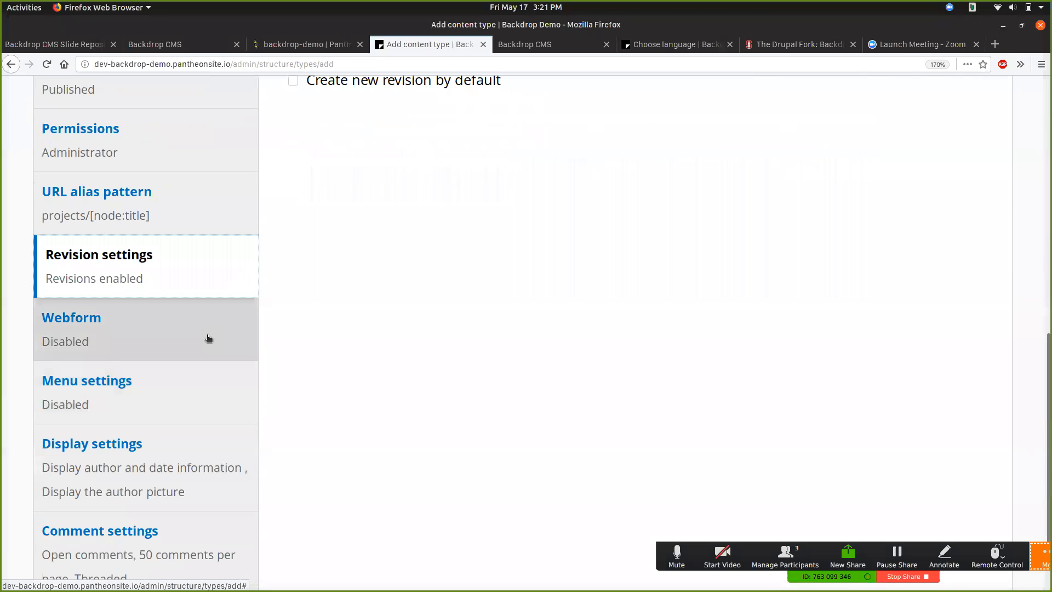
{"action": "left_click", "coordinate": [193, 392]}
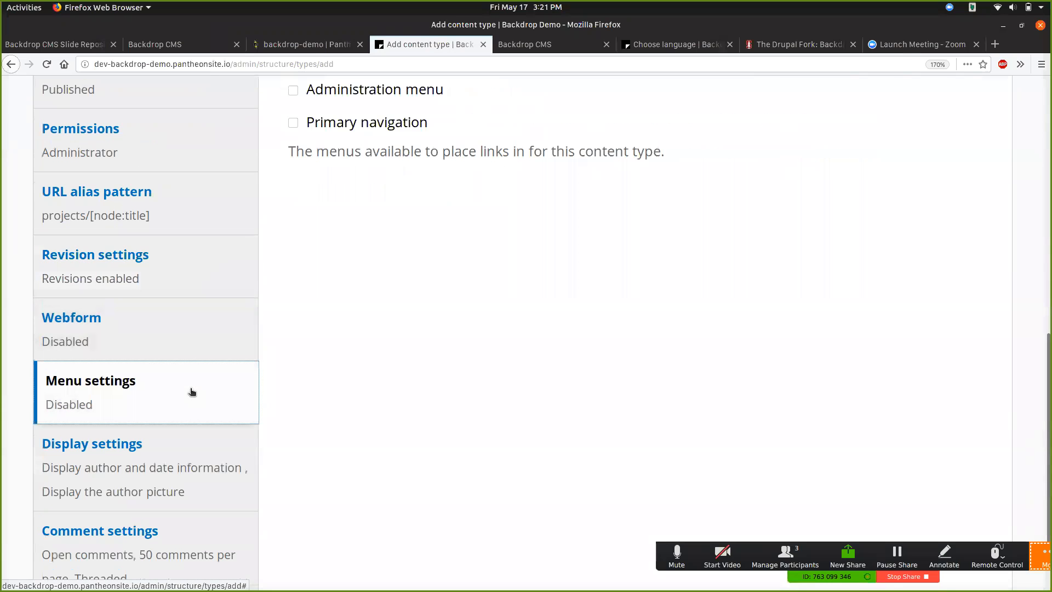
{"action": "scroll", "coordinate": [289, 384], "scroll_direction": "up", "scroll_amount": 3}
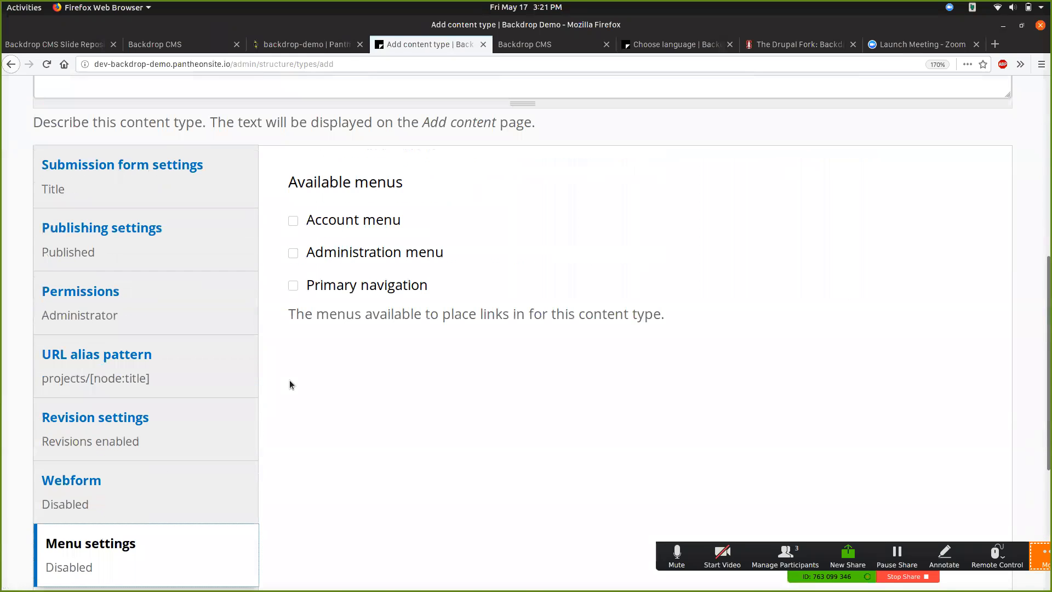
{"action": "scroll", "coordinate": [290, 380], "scroll_direction": "down", "scroll_amount": 5}
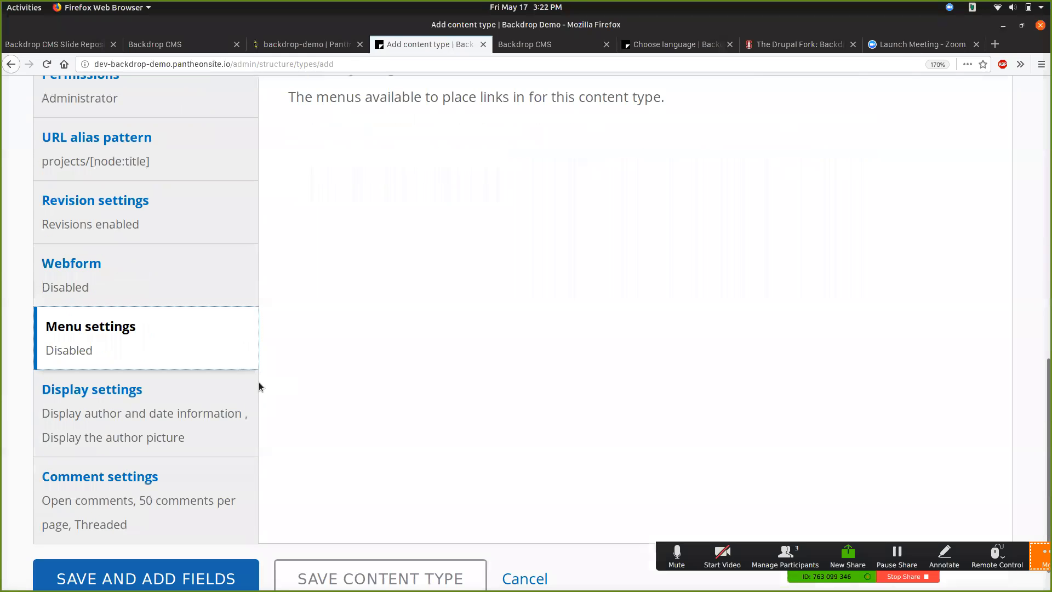
{"action": "left_click", "coordinate": [216, 395]}
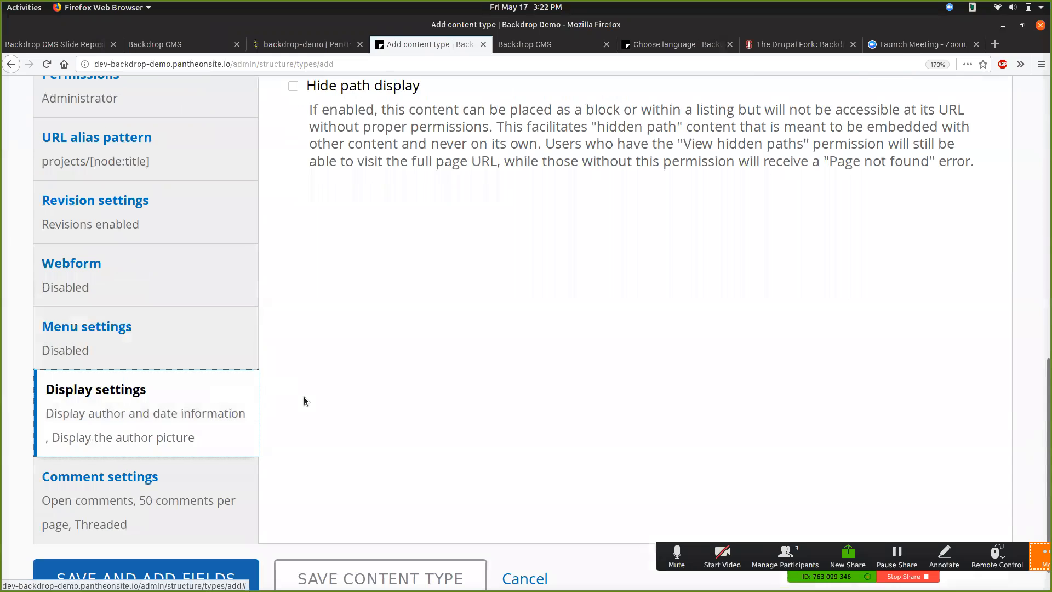
{"action": "scroll", "coordinate": [304, 396], "scroll_direction": "up", "scroll_amount": 6}
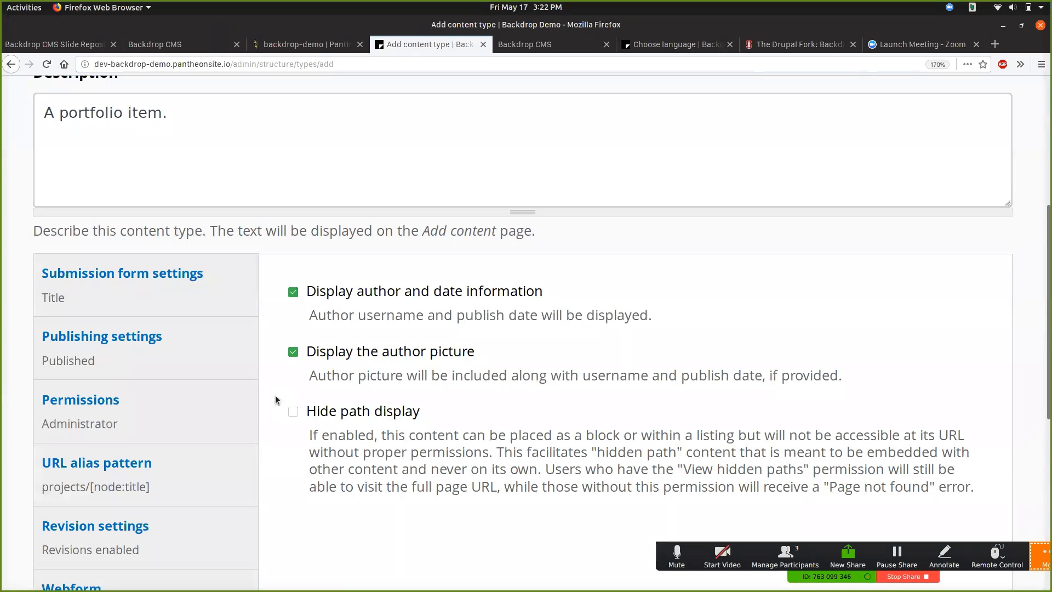
{"action": "scroll", "coordinate": [275, 396], "scroll_direction": "down", "scroll_amount": 5}
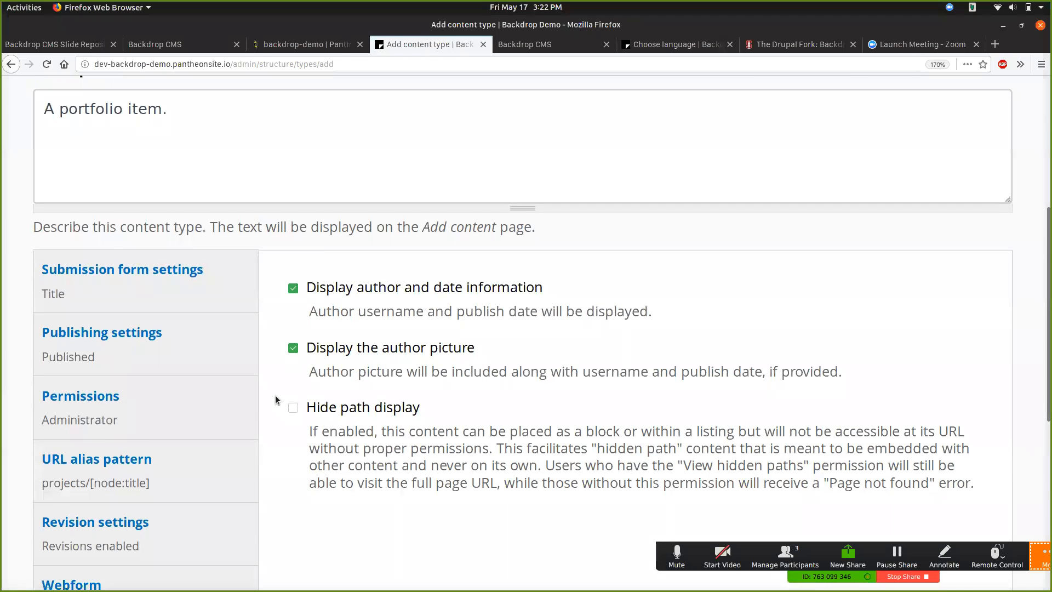
{"action": "scroll", "coordinate": [275, 400], "scroll_direction": "down", "scroll_amount": 2}
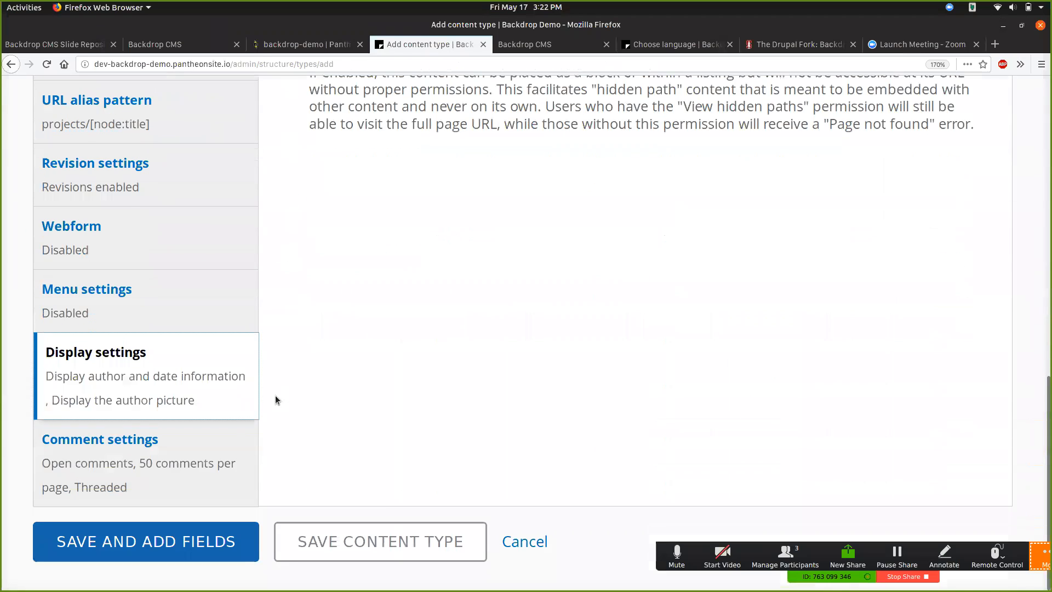
Save the Project content type and add a new Image field labeled "Screenshot" with the Image widget
{"action": "left_click", "coordinate": [200, 541]}
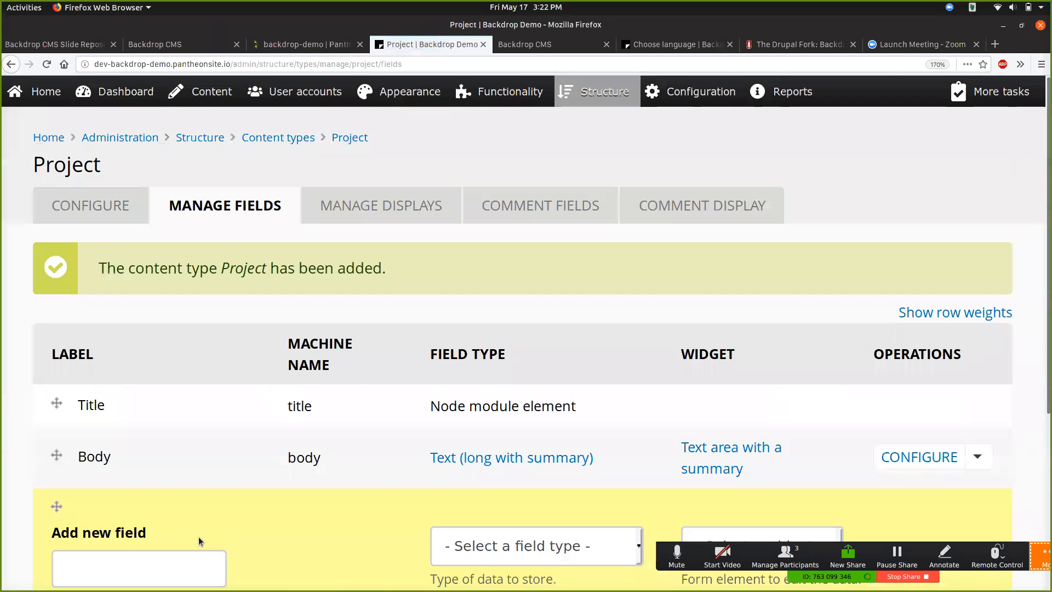
{"action": "scroll", "coordinate": [199, 537], "scroll_direction": "down", "scroll_amount": 2}
{"action": "left_click", "coordinate": [178, 455]}
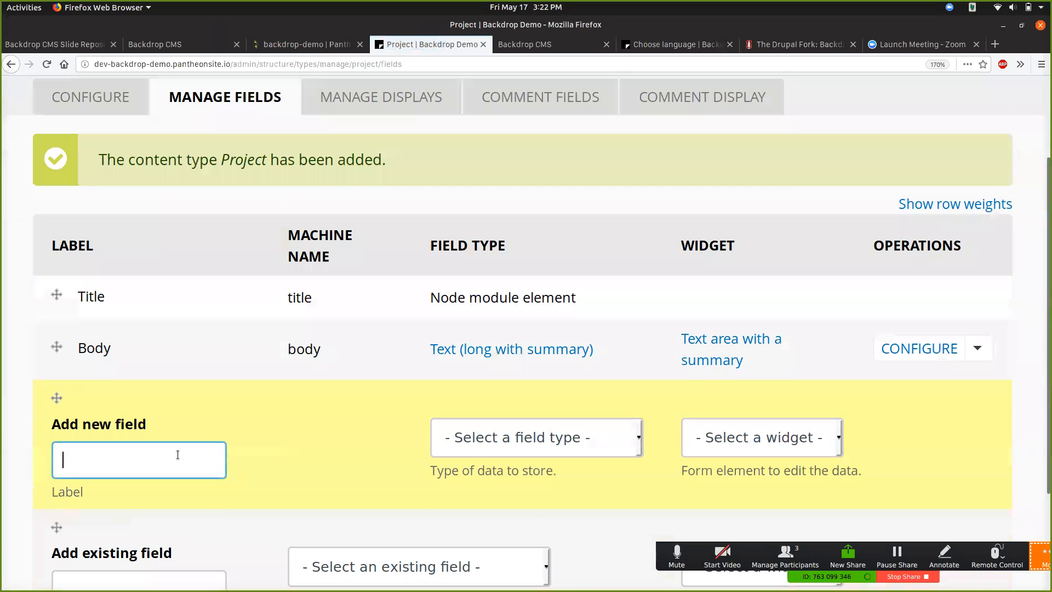
{"action": "type", "text": "Image"}
{"action": "double_click", "coordinate": [178, 455]}
{"action": "type", "text": "Screenshot"}
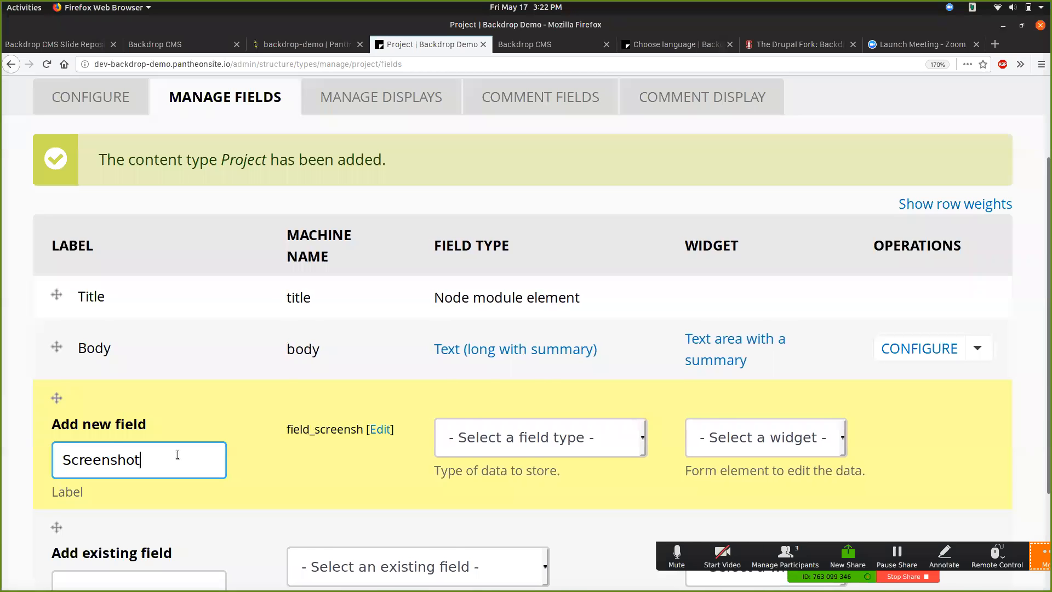
{"action": "key", "text": "Tab"}
{"action": "key", "text": "Tab"}
{"action": "key", "text": "i"}
{"action": "key", "text": "Tab"}
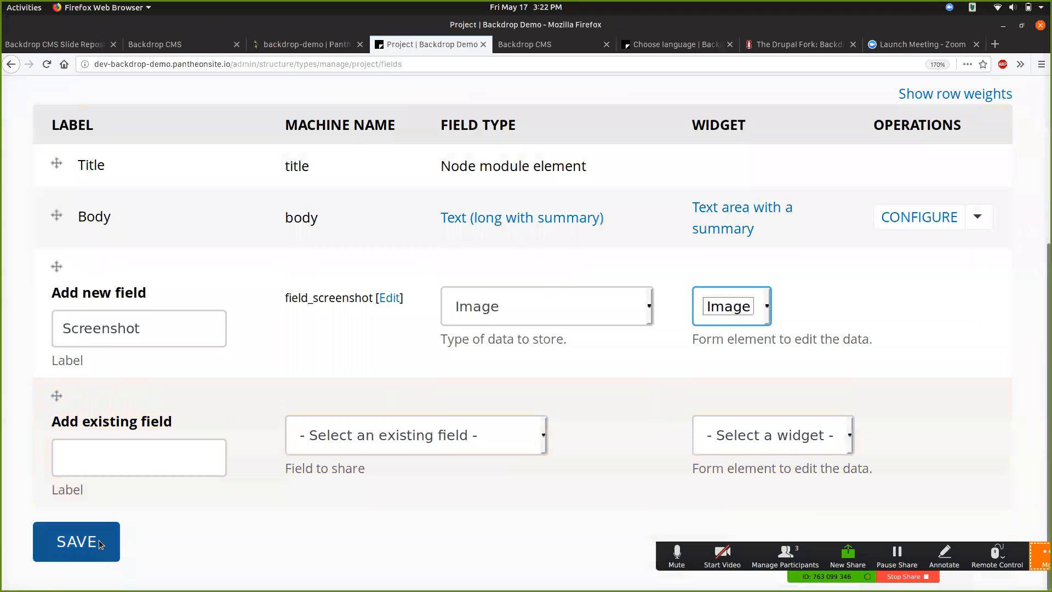
{"action": "left_click", "coordinate": [100, 544]}
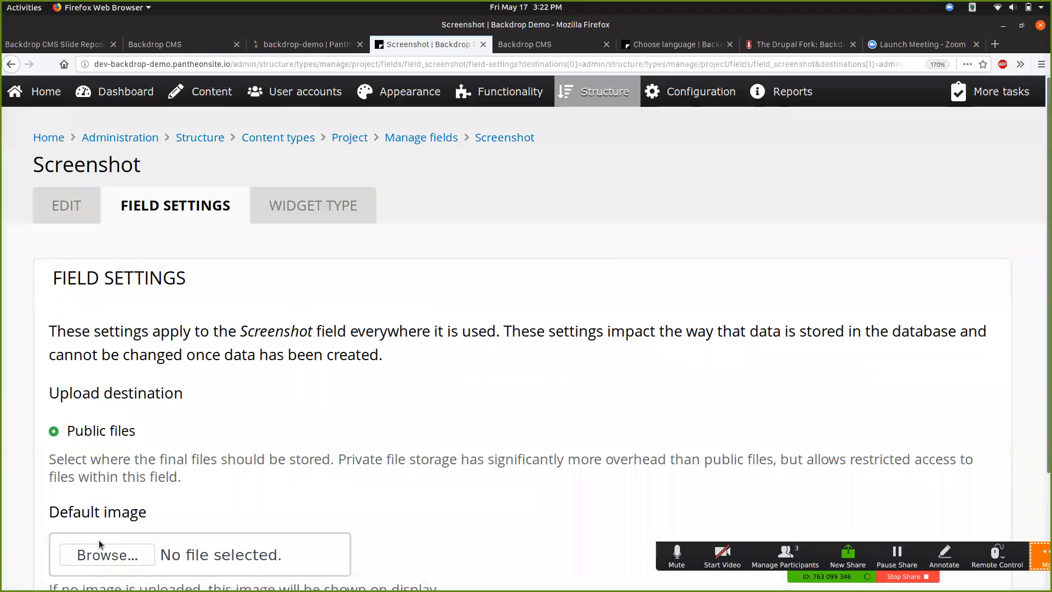
Save the Screenshot field's storage settings with public files as the upload destination and enable its Alt field
{"action": "scroll", "coordinate": [207, 482], "scroll_direction": "down", "scroll_amount": 3}
{"action": "left_click", "coordinate": [136, 534]}
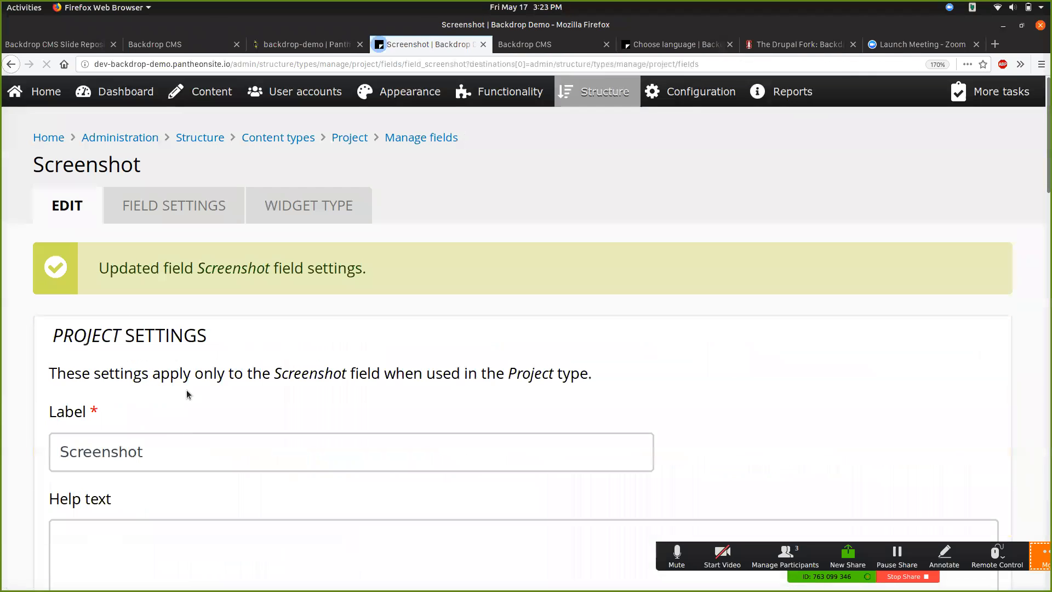
{"action": "scroll", "coordinate": [186, 389], "scroll_direction": "down", "scroll_amount": 10}
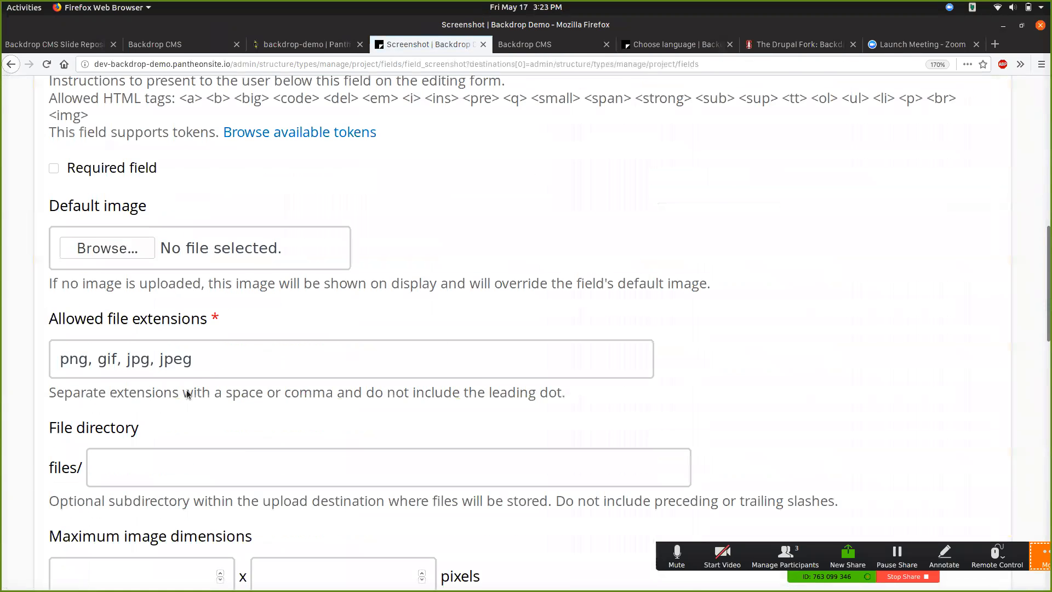
{"action": "scroll", "coordinate": [187, 392], "scroll_direction": "down", "scroll_amount": 2}
{"action": "left_click", "coordinate": [143, 336]}
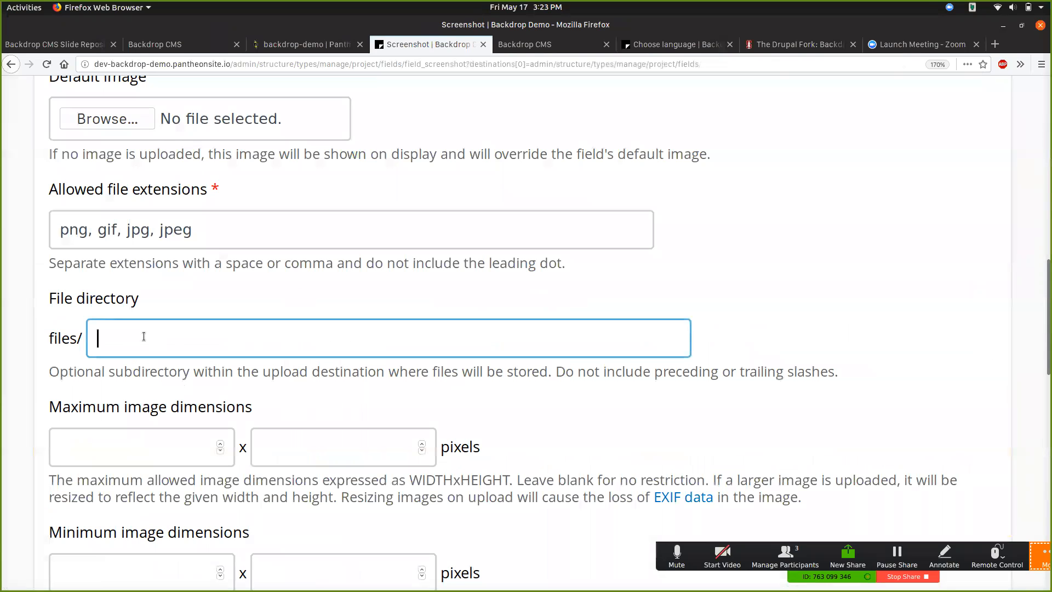
{"action": "scroll", "coordinate": [143, 390], "scroll_direction": "down", "scroll_amount": 8}
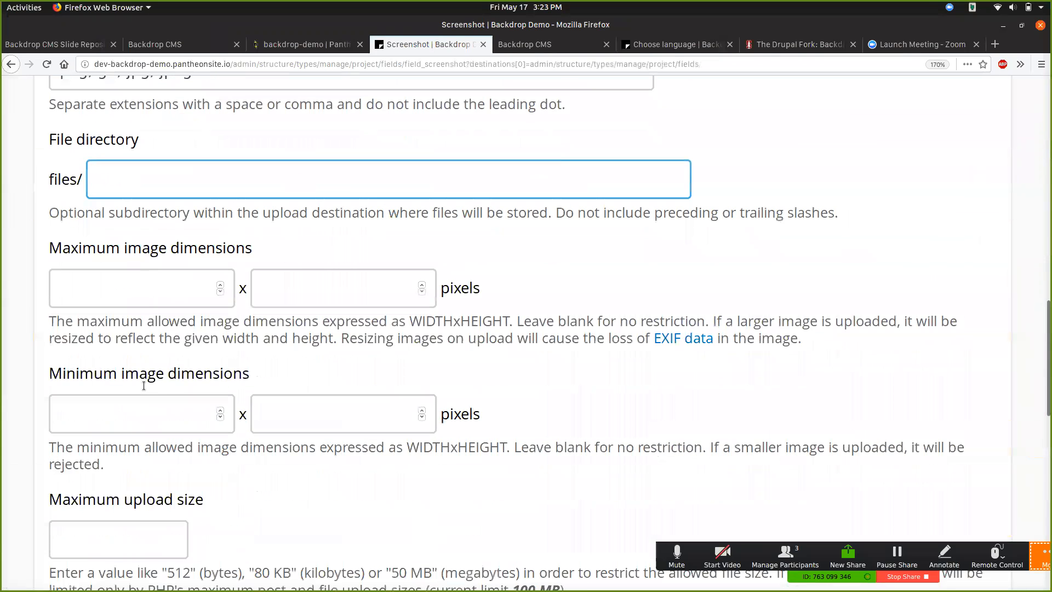
{"action": "left_click", "coordinate": [53, 297]}
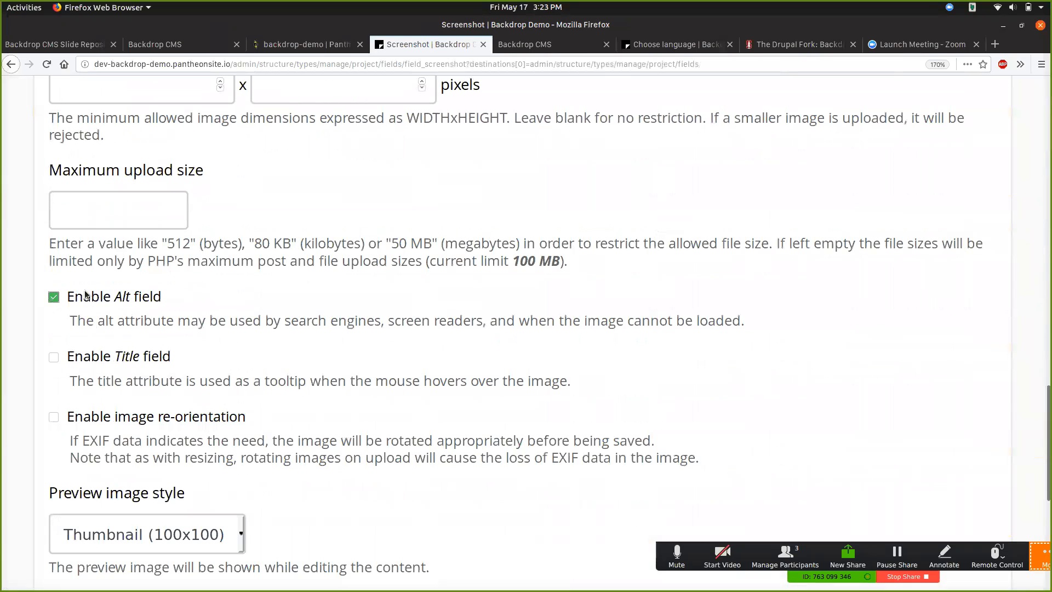
Keep Throbber as the Screenshot field's progress indicator and save the field configuration
{"action": "scroll", "coordinate": [63, 334], "scroll_direction": "down", "scroll_amount": 3}
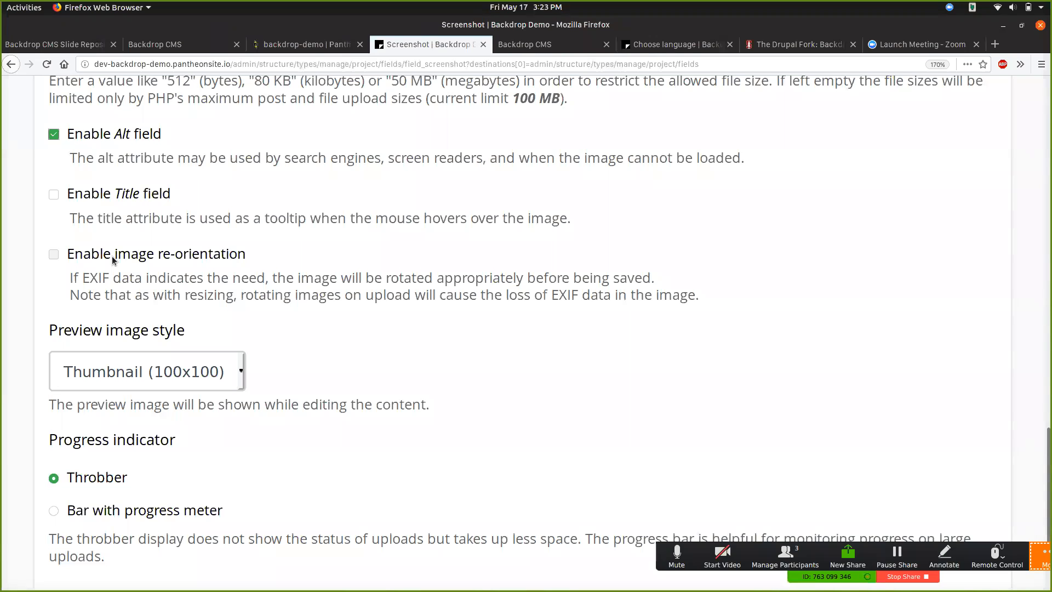
{"action": "scroll", "coordinate": [112, 261], "scroll_direction": "down", "scroll_amount": 4}
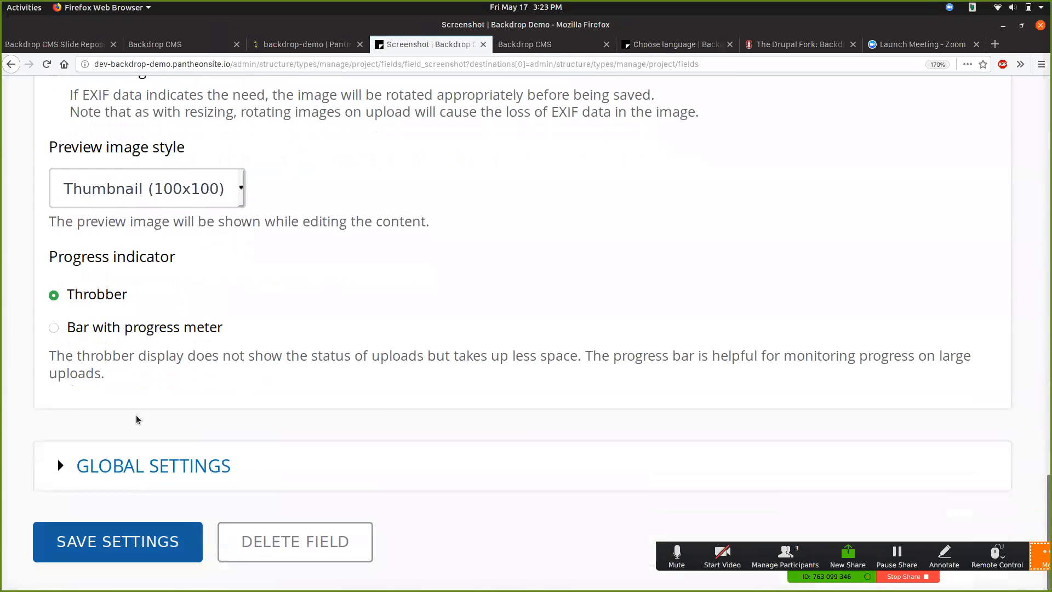
{"action": "left_click", "coordinate": [75, 327]}
{"action": "left_click", "coordinate": [74, 297]}
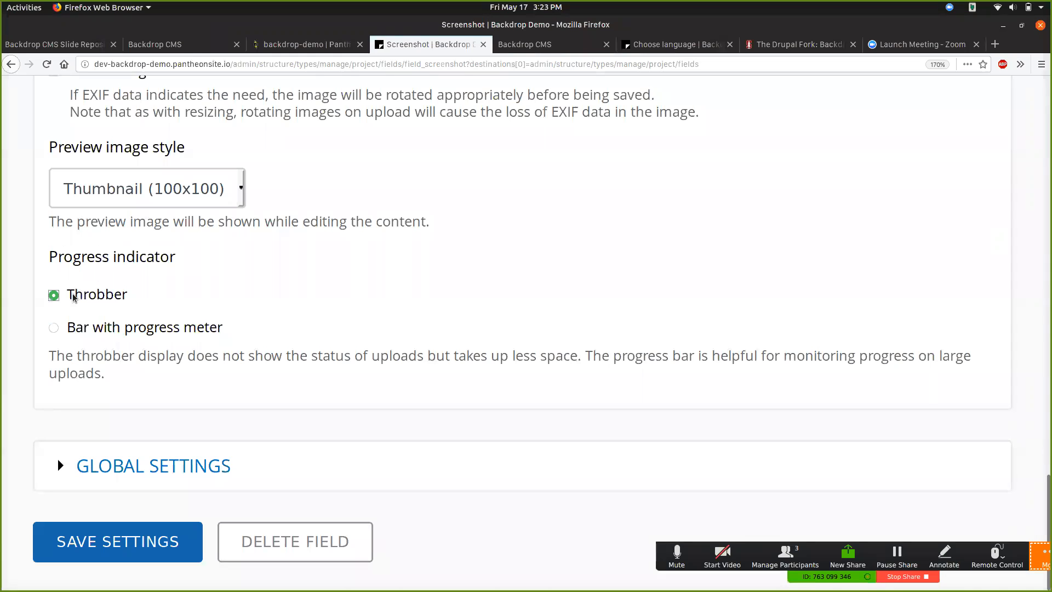
{"action": "left_click", "coordinate": [133, 541]}
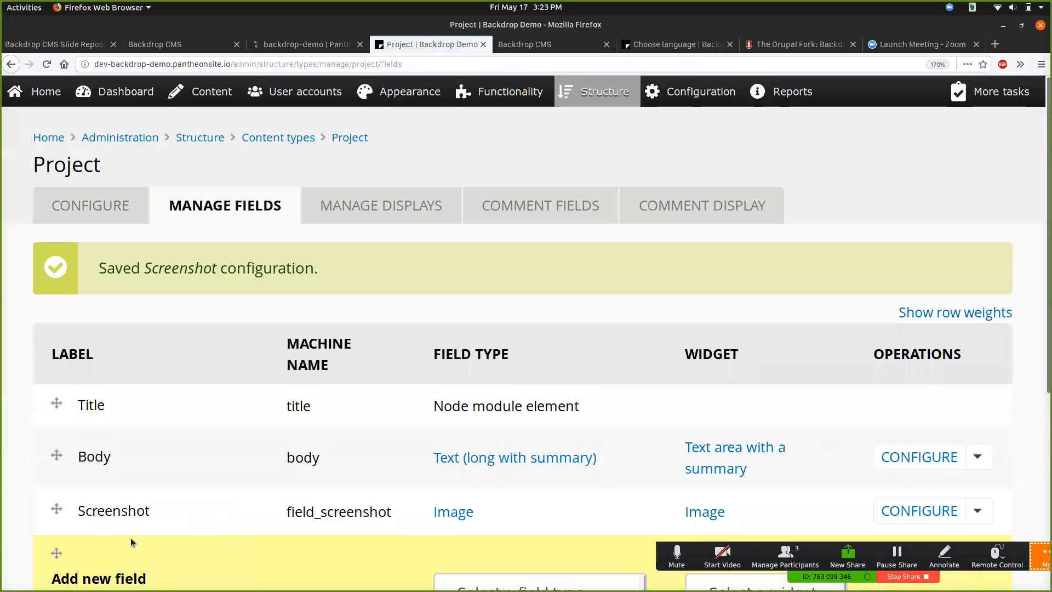
Set up another new Project field labeled "Date" with the Date field type
{"action": "scroll", "coordinate": [127, 450], "scroll_direction": "down", "scroll_amount": 3}
{"action": "left_click", "coordinate": [127, 450]}
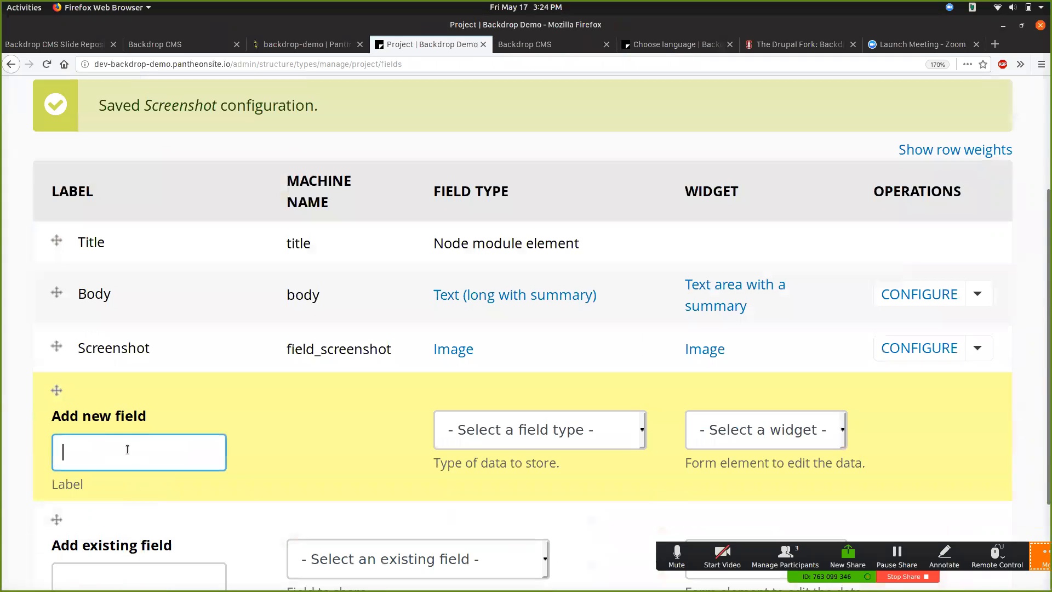
{"action": "type", "text": "Date"}
{"action": "key", "text": "Tab"}
{"action": "key", "text": "Tab"}
{"action": "key", "text": "d"}
Relabel the new date field "Launch Date" and save it to the Project type
{"action": "key", "text": "shift+Tab"}
{"action": "key", "text": "shift+Tab"}
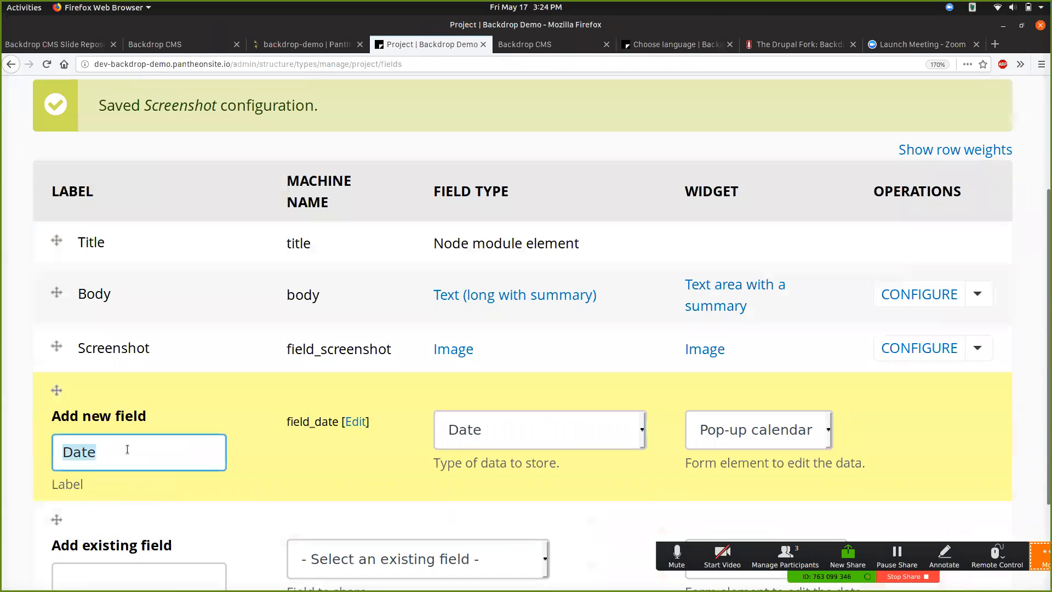
{"action": "type", "text": "Project"}
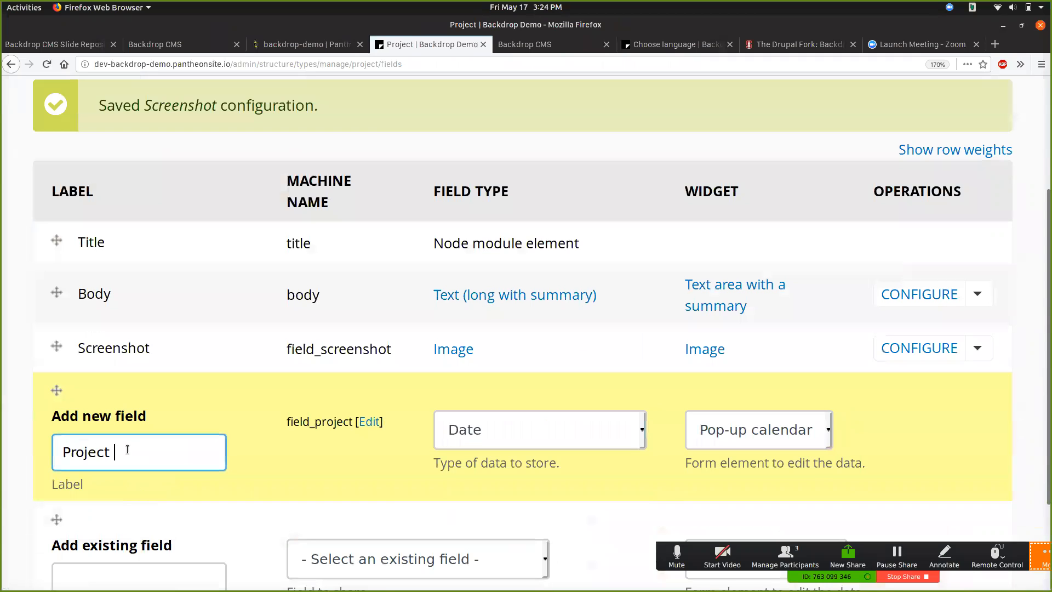
{"action": "key", "text": "ctrl+a"}
{"action": "type", "text": "Launch"}
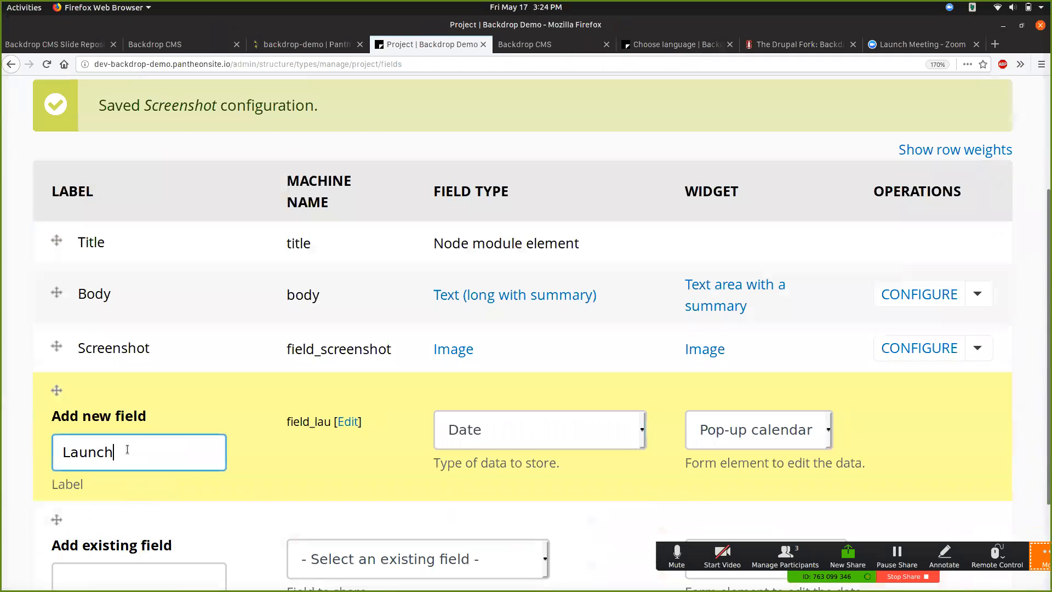
{"action": "type", "text": " Date"}
{"action": "scroll", "coordinate": [169, 488], "scroll_direction": "down", "scroll_amount": 3}
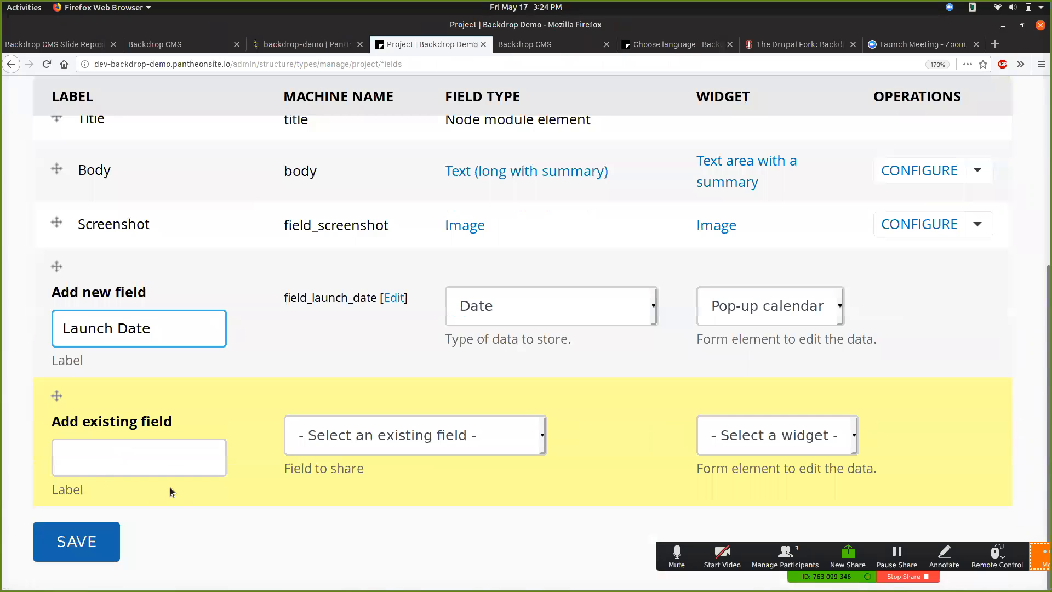
{"action": "left_click", "coordinate": [91, 543]}
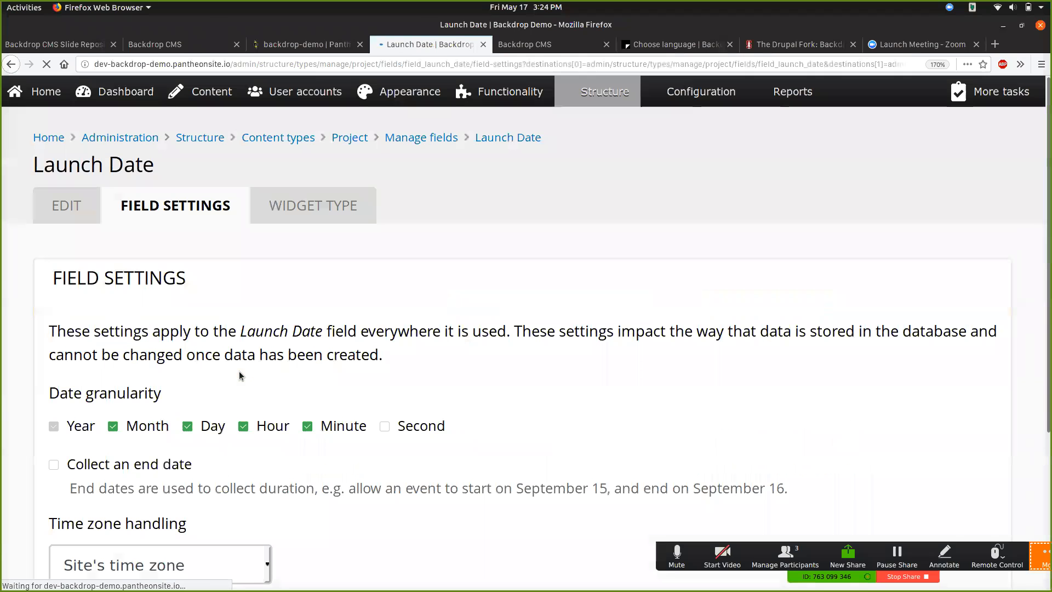
Remove Minute and Hour from the Launch Date field's date granularity and save the field settings
{"action": "scroll", "coordinate": [322, 333], "scroll_direction": "down", "scroll_amount": 3}
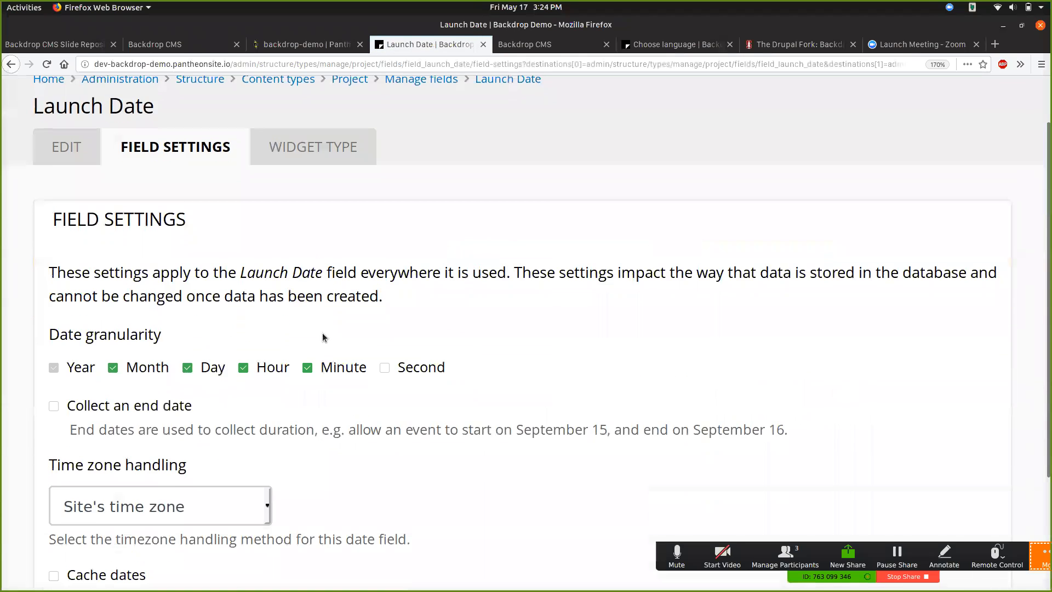
{"action": "left_click", "coordinate": [307, 318]}
{"action": "left_click", "coordinate": [243, 319]}
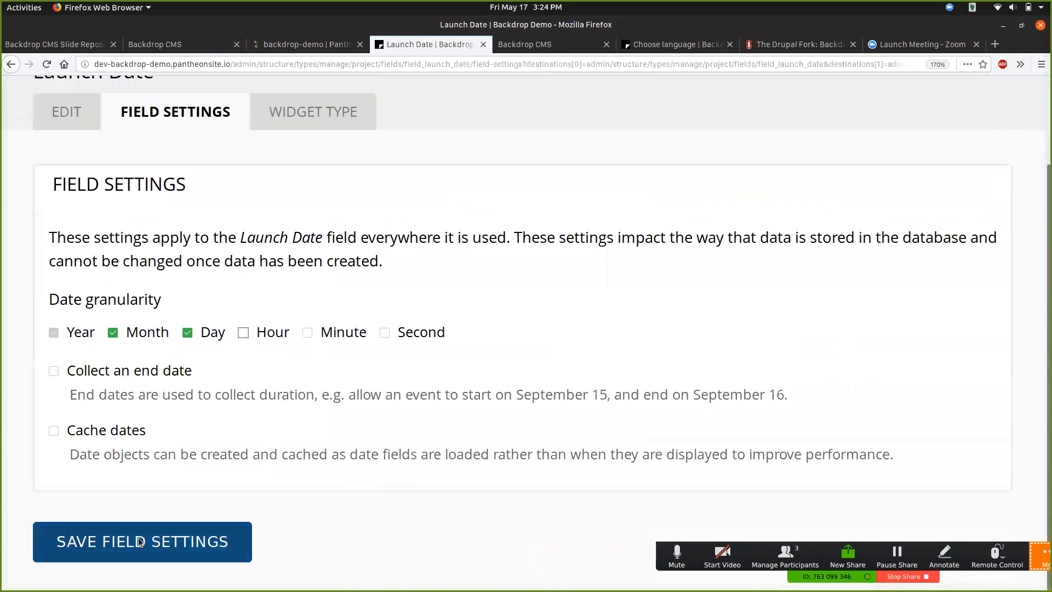
{"action": "left_click", "coordinate": [121, 541]}
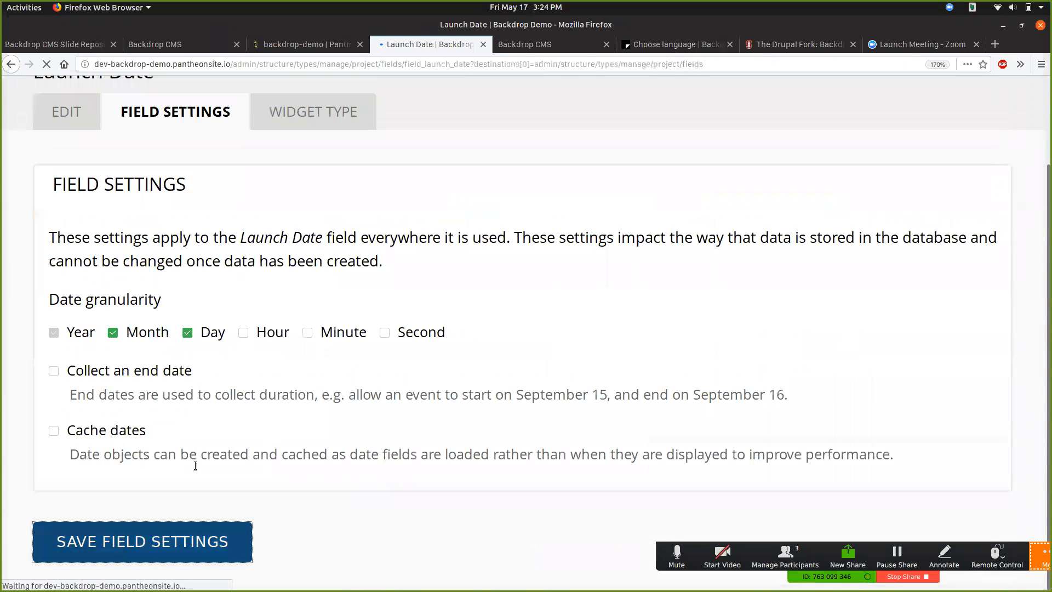
Keep the Launch Date field's default date entry options and default value, and save its settings
{"action": "scroll", "coordinate": [208, 417], "scroll_direction": "down", "scroll_amount": 10}
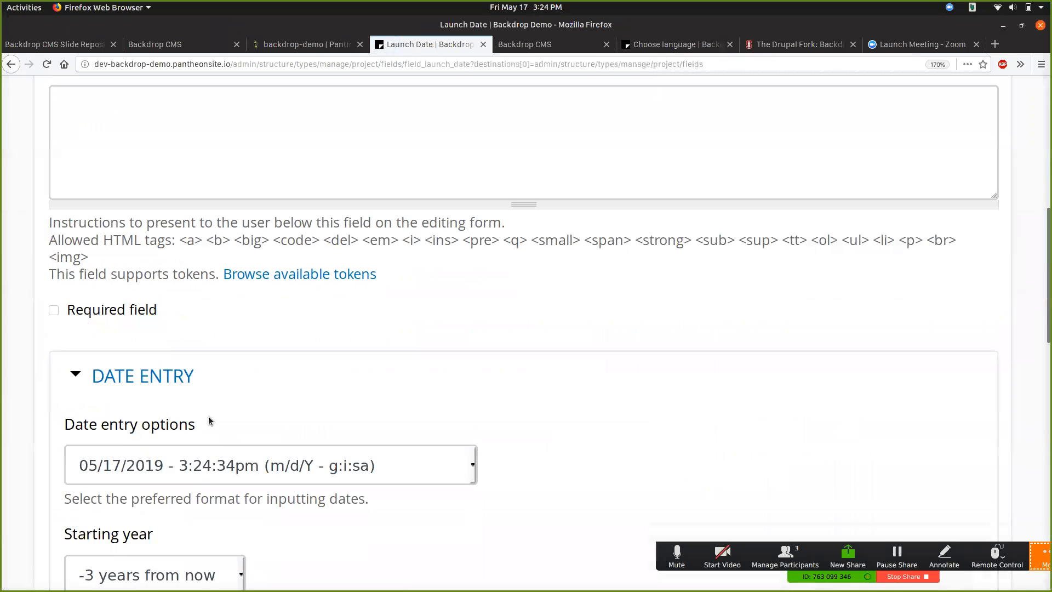
{"action": "scroll", "coordinate": [209, 418], "scroll_direction": "down", "scroll_amount": 2}
{"action": "scroll", "coordinate": [289, 420], "scroll_direction": "down", "scroll_amount": 10}
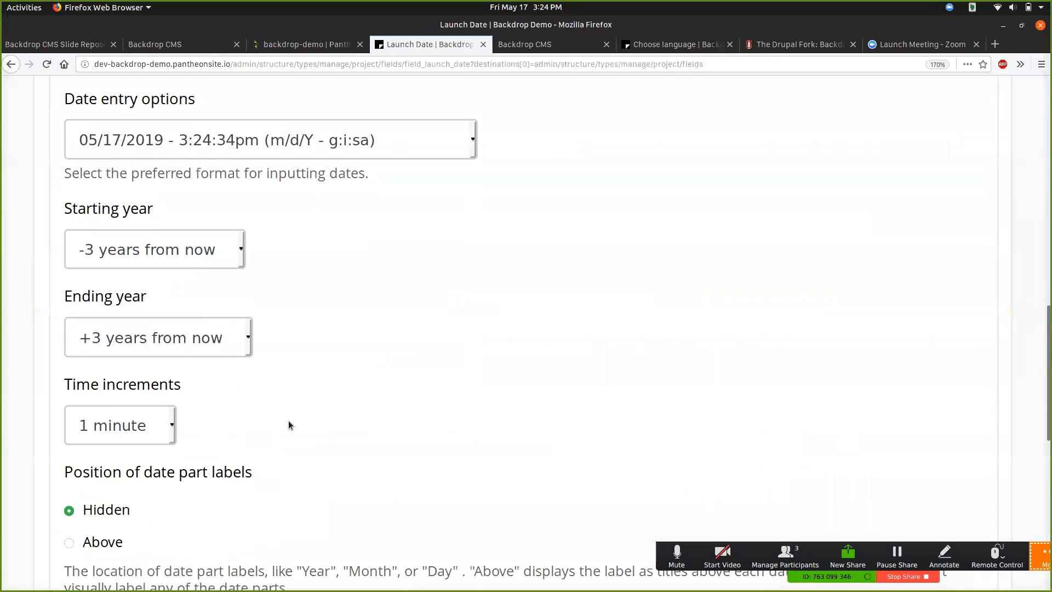
{"action": "scroll", "coordinate": [289, 419], "scroll_direction": "down", "scroll_amount": 2}
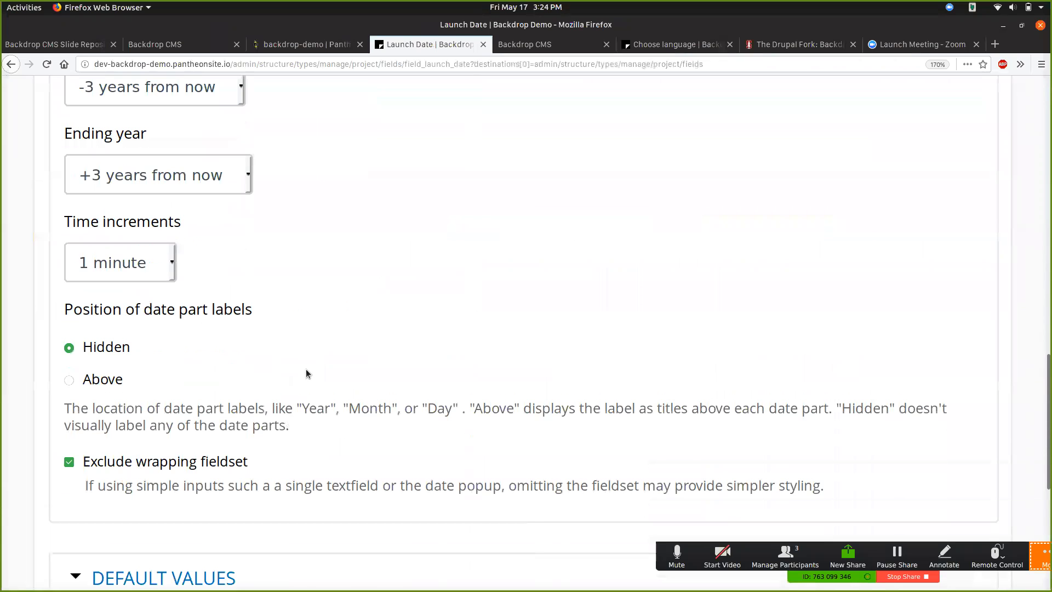
{"action": "scroll", "coordinate": [306, 372], "scroll_direction": "down", "scroll_amount": 2}
{"action": "scroll", "coordinate": [306, 373], "scroll_direction": "down", "scroll_amount": 5}
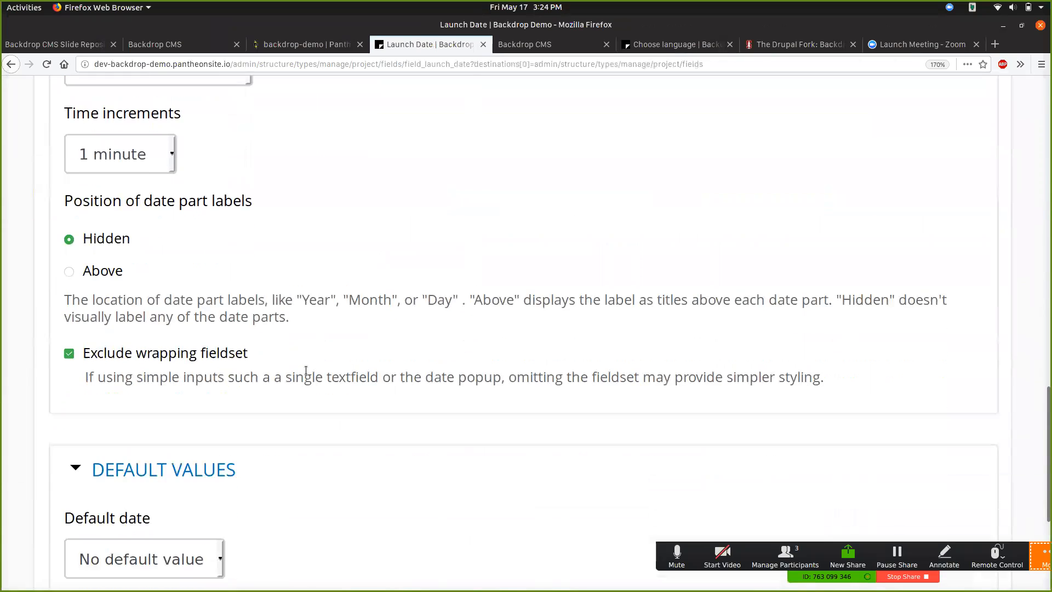
{"action": "scroll", "coordinate": [306, 369], "scroll_direction": "down", "scroll_amount": 1}
{"action": "left_click", "coordinate": [100, 546]}
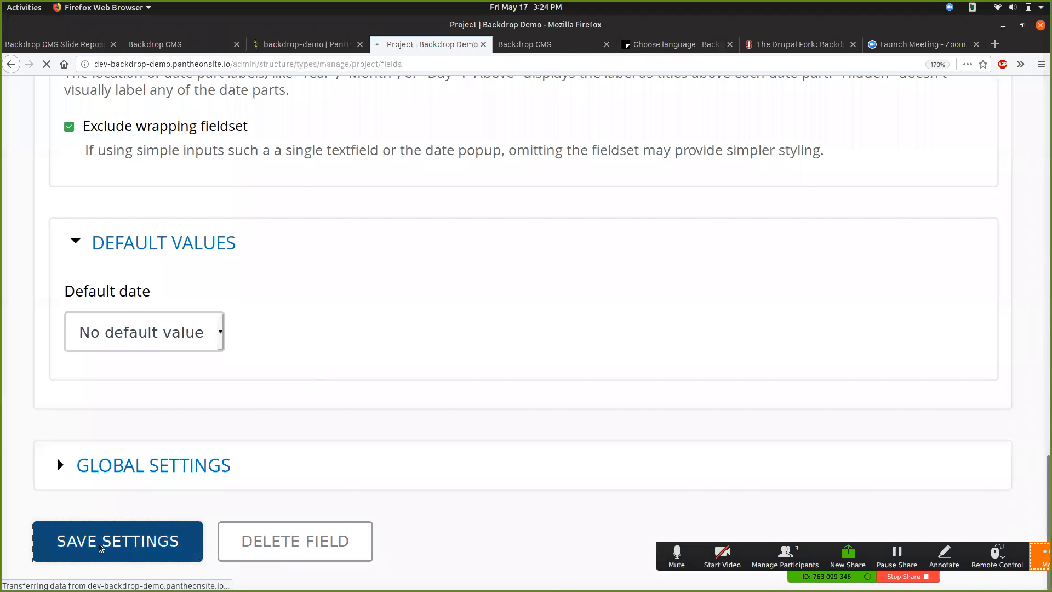
Add a new field labeled "Project URL" with the Link field type to the Project content type and save it
{"action": "scroll", "coordinate": [99, 505], "scroll_direction": "down", "scroll_amount": 2}
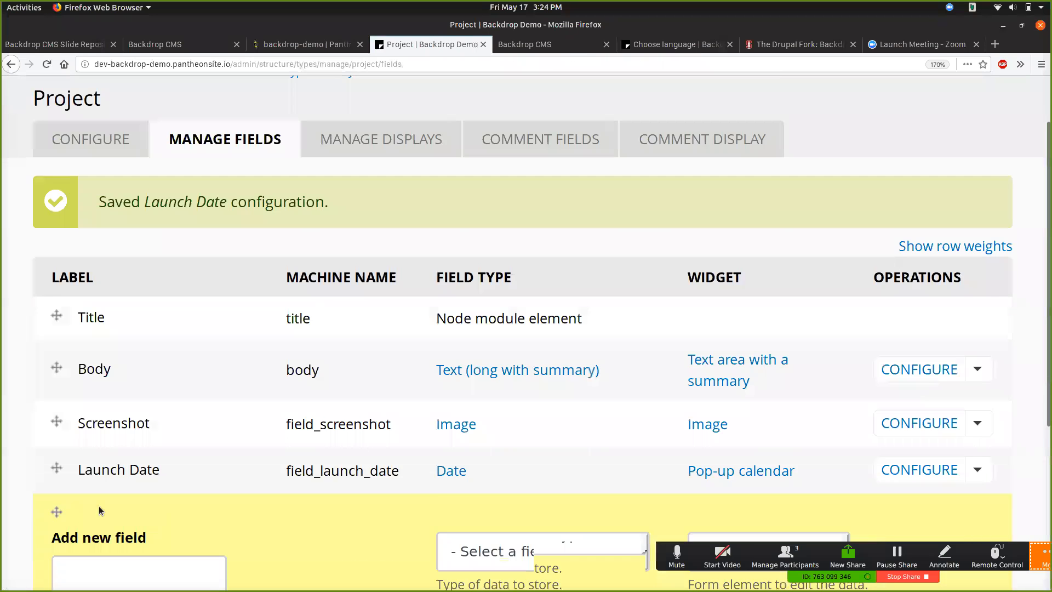
{"action": "left_click", "coordinate": [96, 519]}
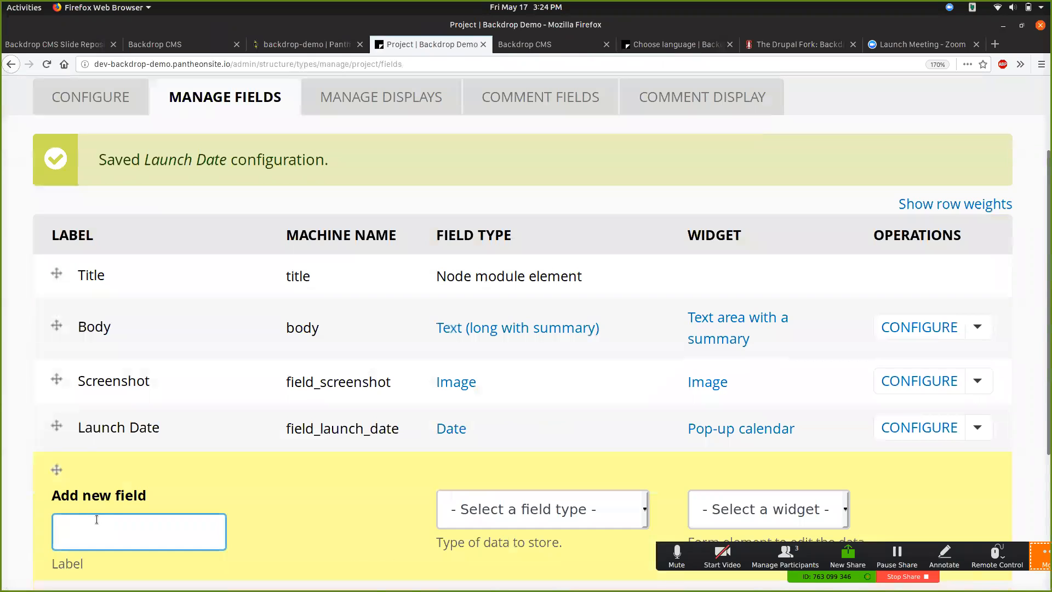
{"action": "type", "text": "Project URL"}
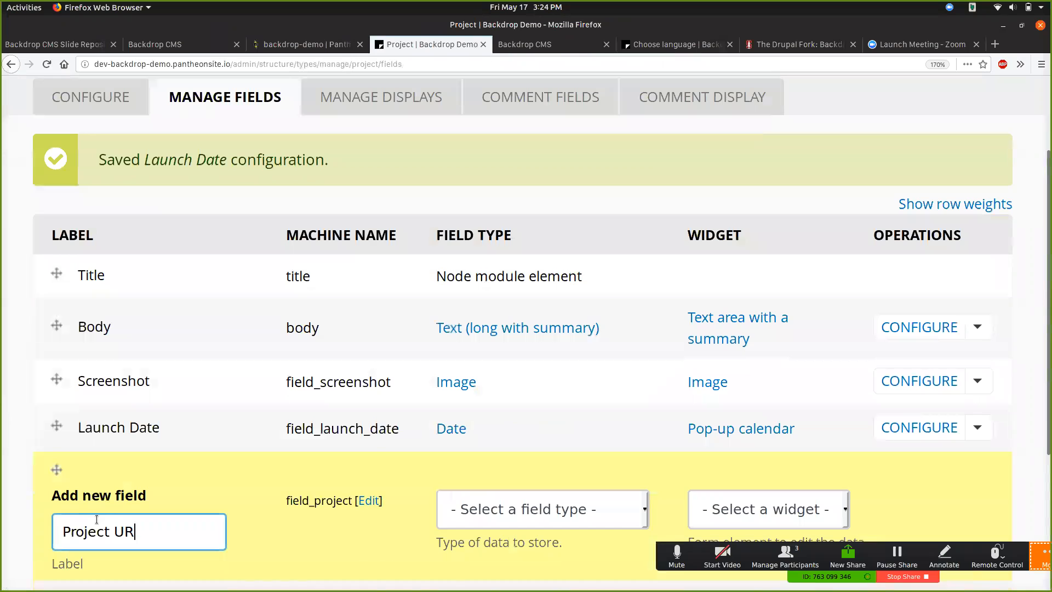
{"action": "key", "text": "Tab"}
{"action": "key", "text": "Tab"}
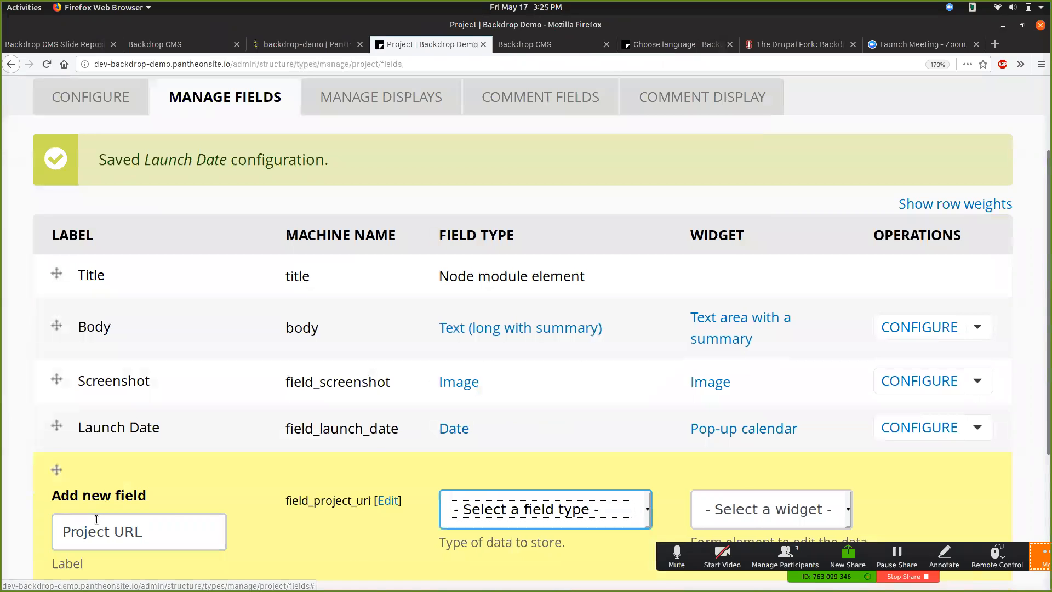
{"action": "key", "text": "l"}
{"action": "scroll", "coordinate": [170, 507], "scroll_direction": "down", "scroll_amount": 4}
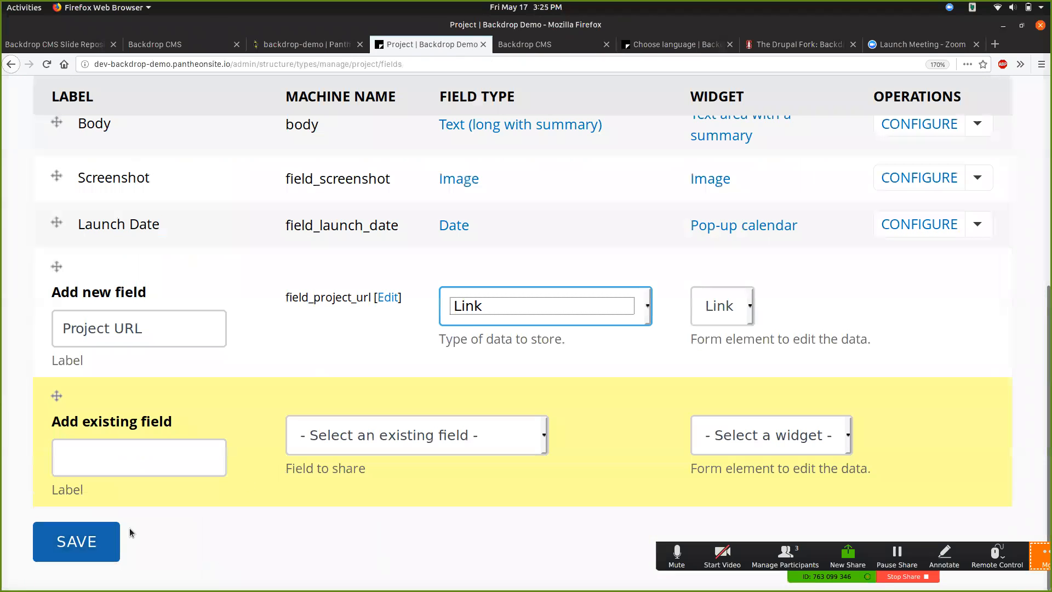
{"action": "left_click", "coordinate": [98, 542]}
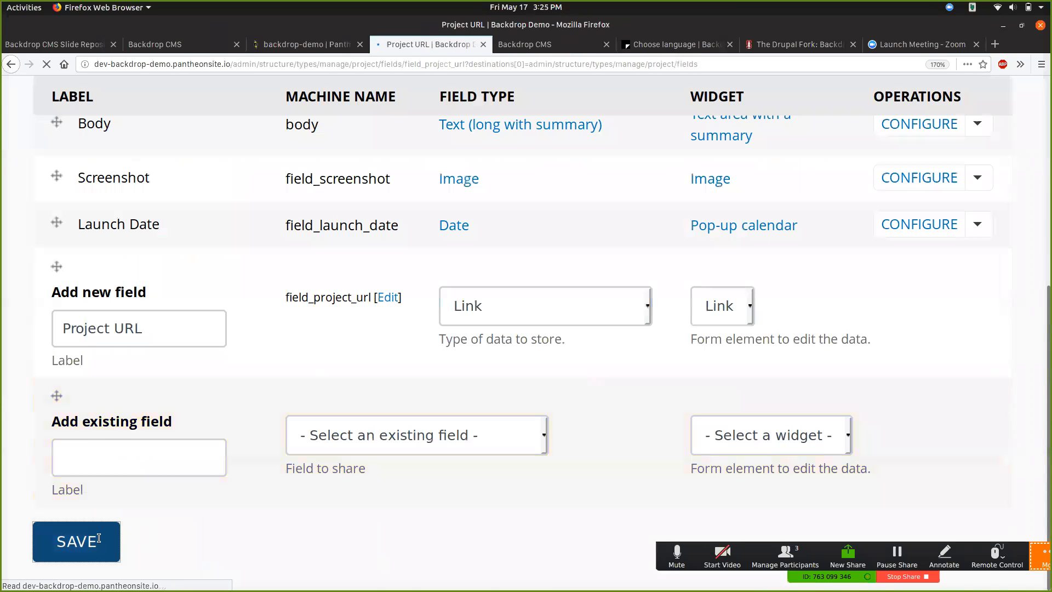
Set the Project URL field's Link Title option to No Title and save the field settings
{"action": "scroll", "coordinate": [130, 485], "scroll_direction": "down", "scroll_amount": 5}
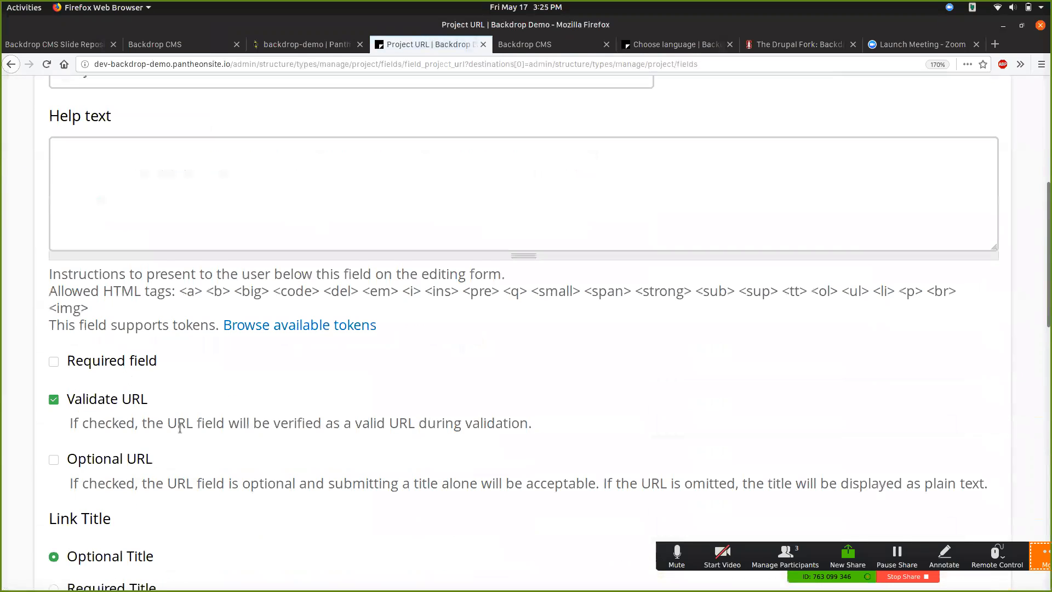
{"action": "scroll", "coordinate": [180, 427], "scroll_direction": "down", "scroll_amount": 2}
{"action": "scroll", "coordinate": [179, 426], "scroll_direction": "down", "scroll_amount": 4}
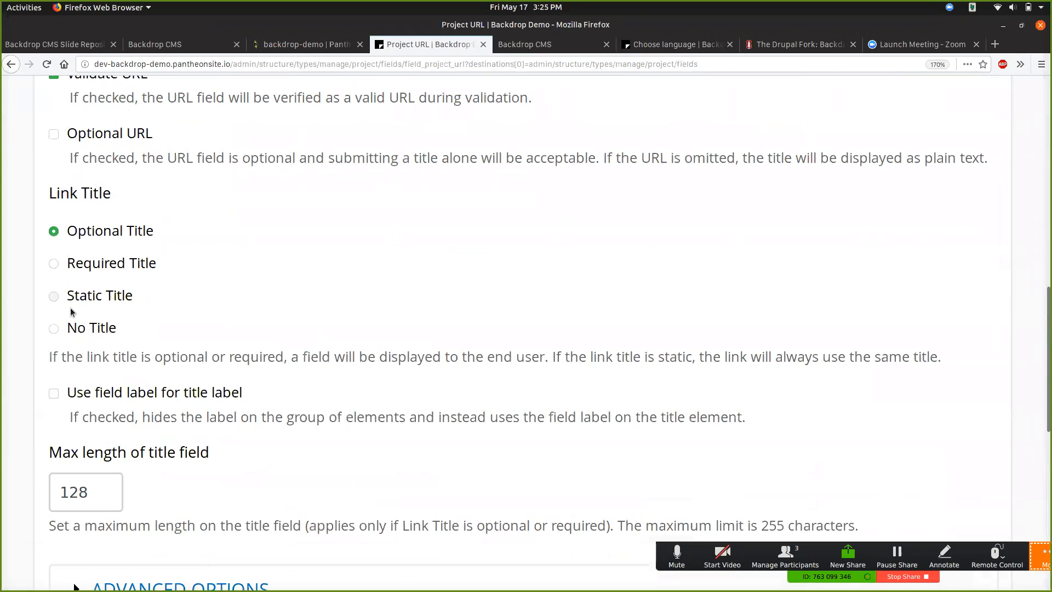
{"action": "left_click", "coordinate": [93, 327]}
{"action": "scroll", "coordinate": [221, 320], "scroll_direction": "down", "scroll_amount": 4}
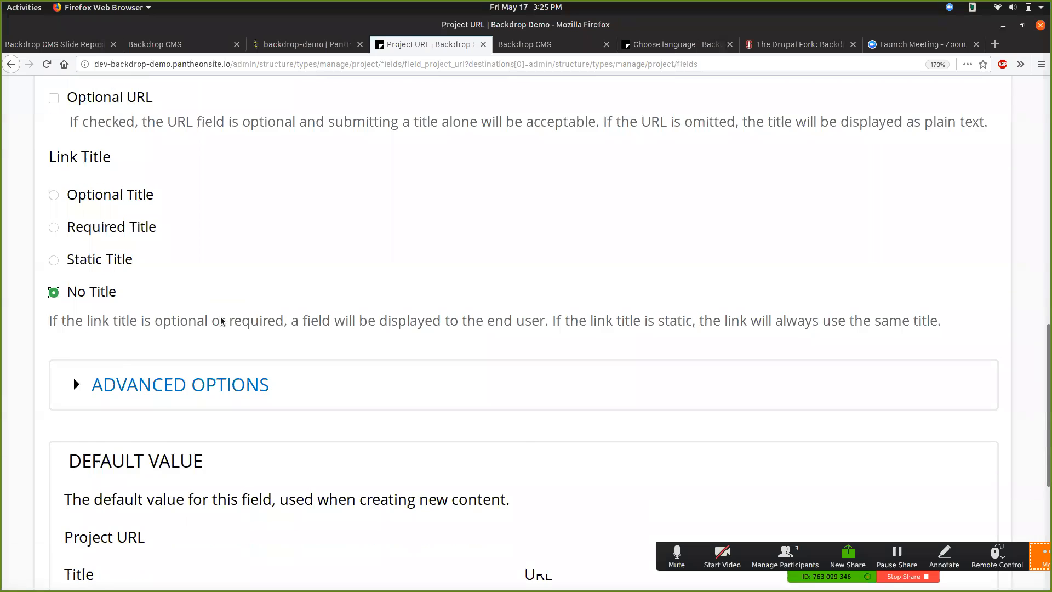
{"action": "scroll", "coordinate": [221, 320], "scroll_direction": "down", "scroll_amount": 1}
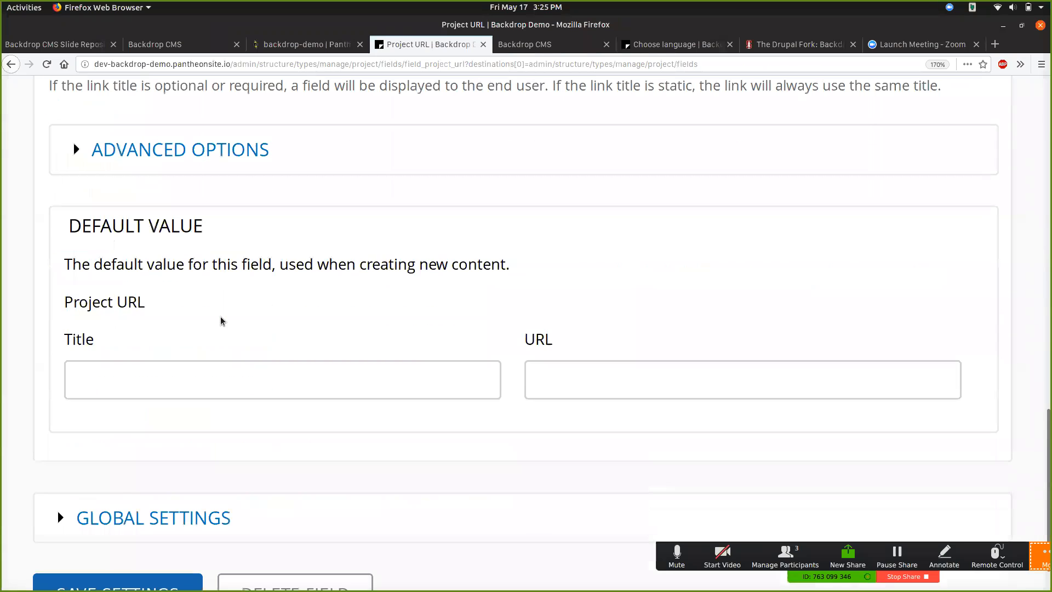
{"action": "scroll", "coordinate": [221, 321], "scroll_direction": "down", "scroll_amount": 1}
{"action": "left_click", "coordinate": [102, 536]}
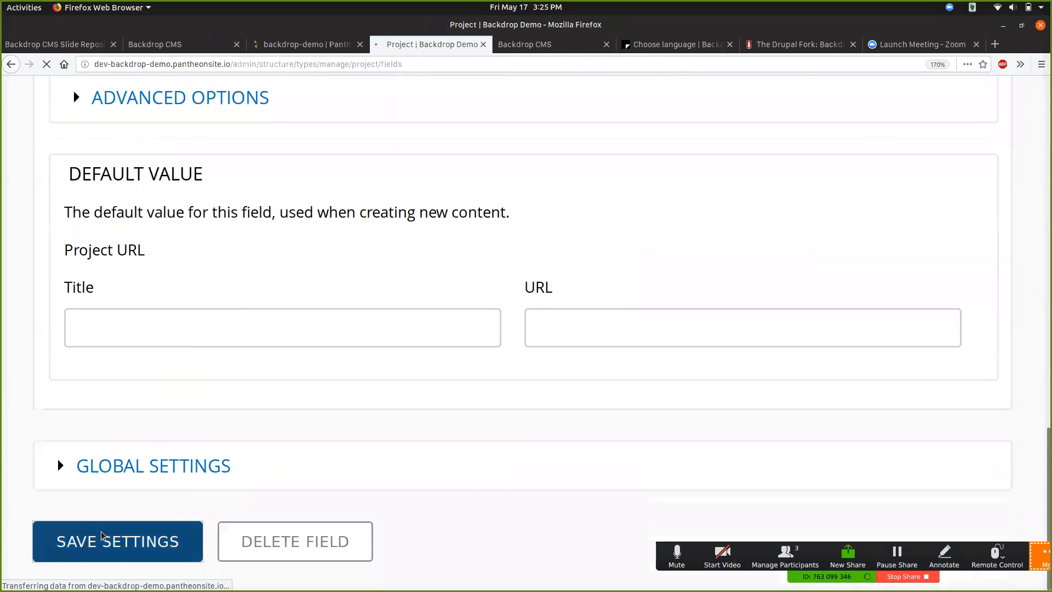
Leave the Project type's field list without adding another field and open its display modes overview
{"action": "scroll", "coordinate": [187, 452], "scroll_direction": "down", "scroll_amount": 6}
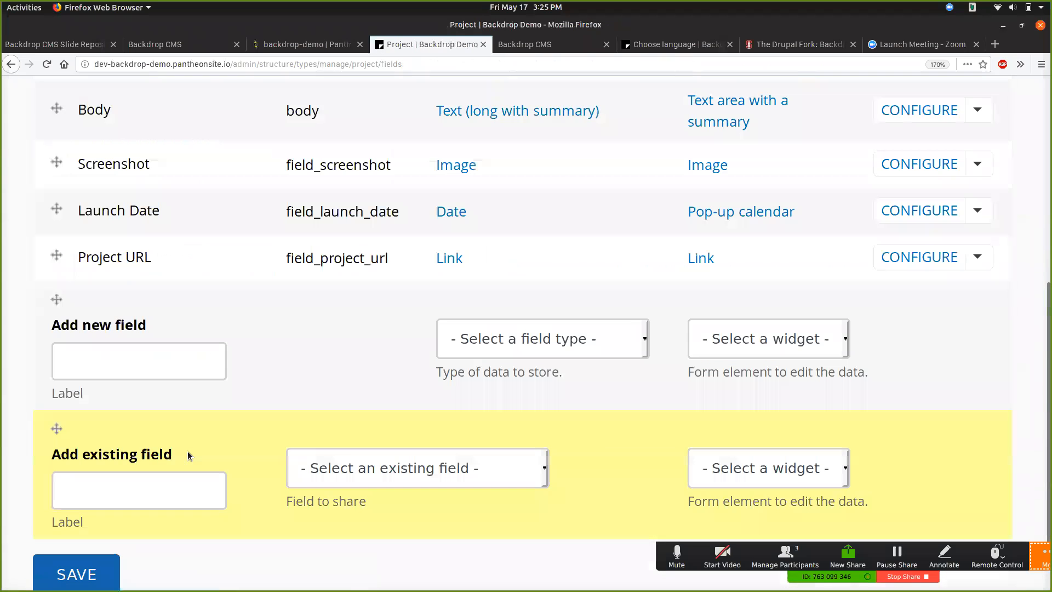
{"action": "scroll", "coordinate": [233, 364], "scroll_direction": "up", "scroll_amount": 1}
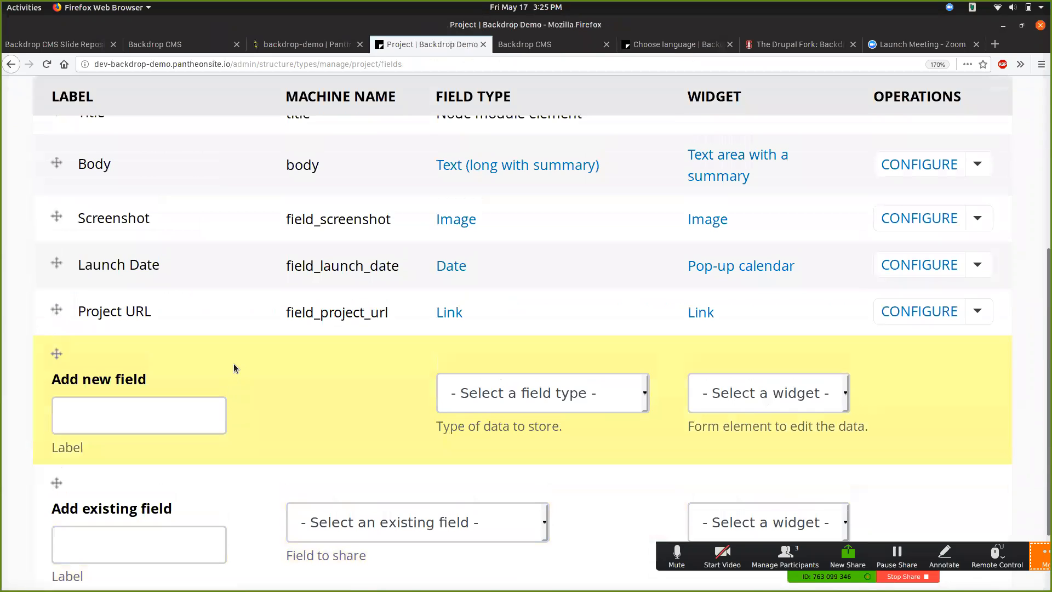
{"action": "left_click", "coordinate": [142, 413]}
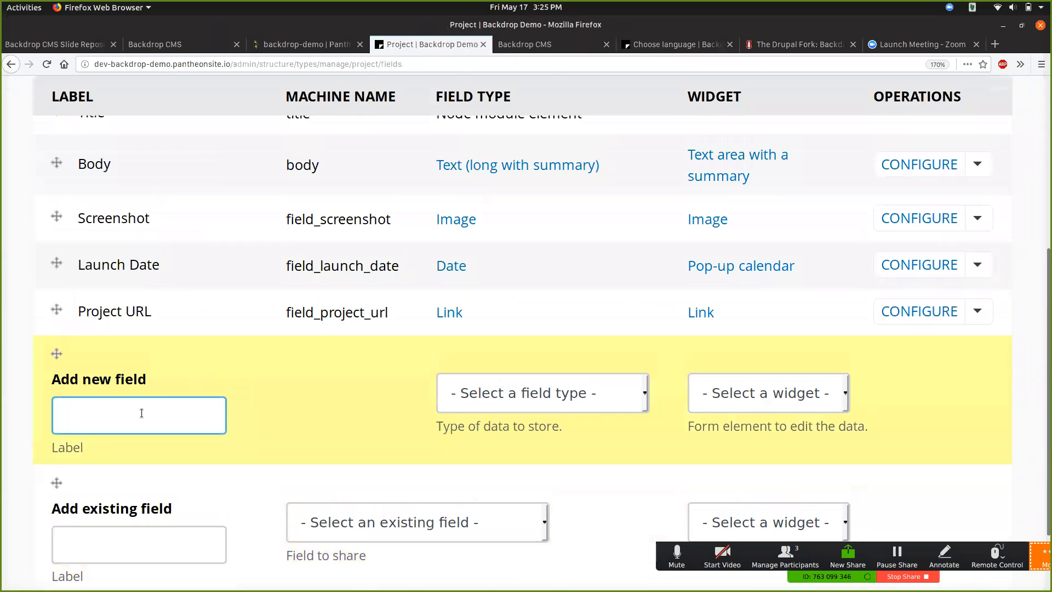
{"action": "scroll", "coordinate": [382, 235], "scroll_direction": "up", "scroll_amount": 5}
{"action": "left_click", "coordinate": [387, 215]}
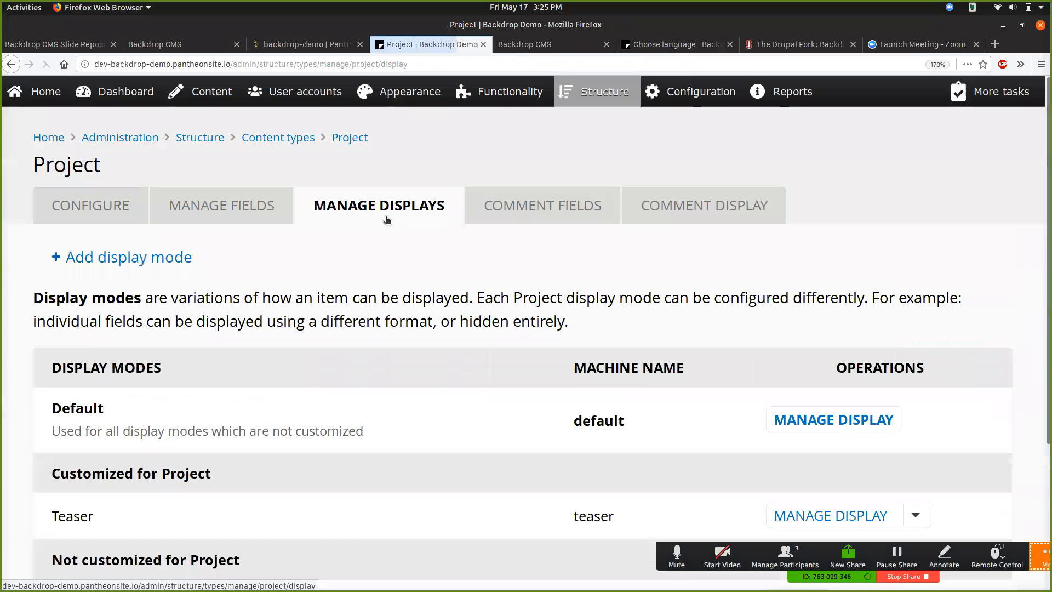
Look over the Project display modes and open the Default display mode for management
{"action": "scroll", "coordinate": [406, 320], "scroll_direction": "down", "scroll_amount": 5}
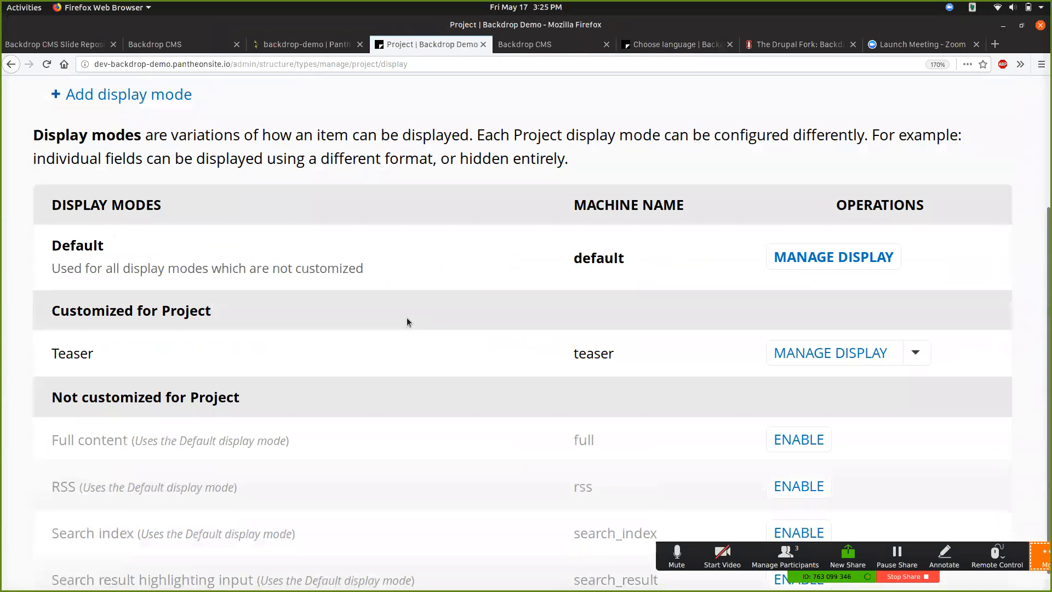
{"action": "scroll", "coordinate": [407, 317], "scroll_direction": "up", "scroll_amount": 2}
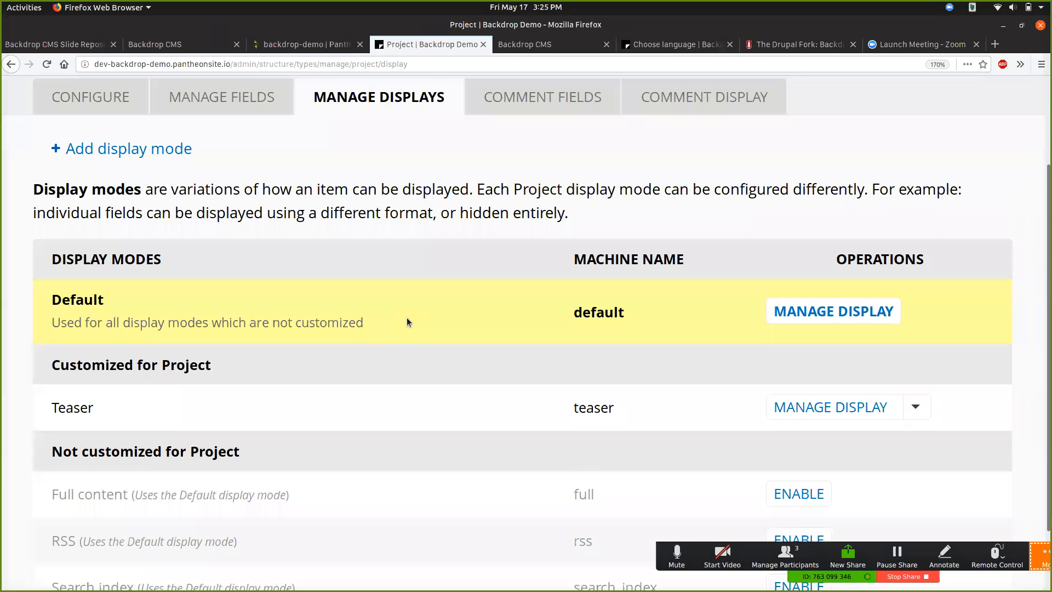
{"action": "scroll", "coordinate": [407, 317], "scroll_direction": "up", "scroll_amount": 1}
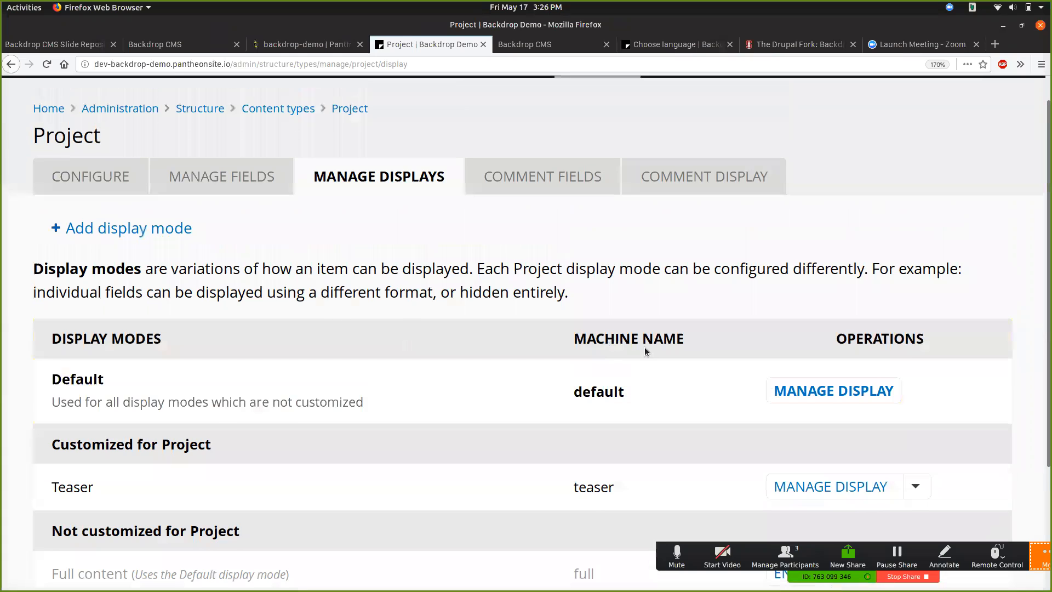
{"action": "scroll", "coordinate": [645, 347], "scroll_direction": "up", "scroll_amount": 1}
{"action": "left_click", "coordinate": [794, 419]}
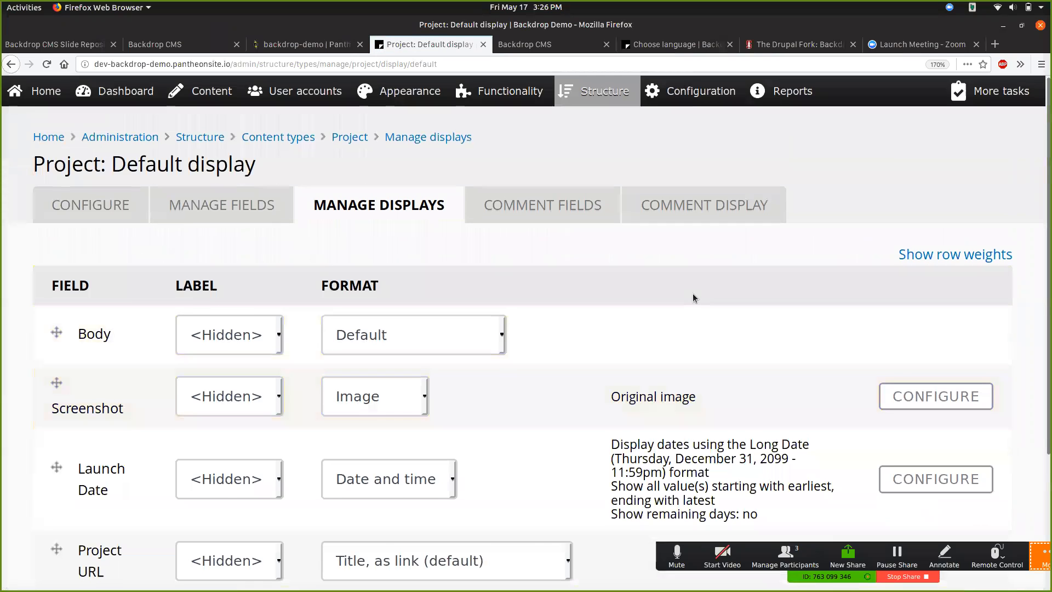
Set the labels of the Launch Date and Project URL fields to Inline in the Project default display
{"action": "scroll", "coordinate": [693, 296], "scroll_direction": "down", "scroll_amount": 3}
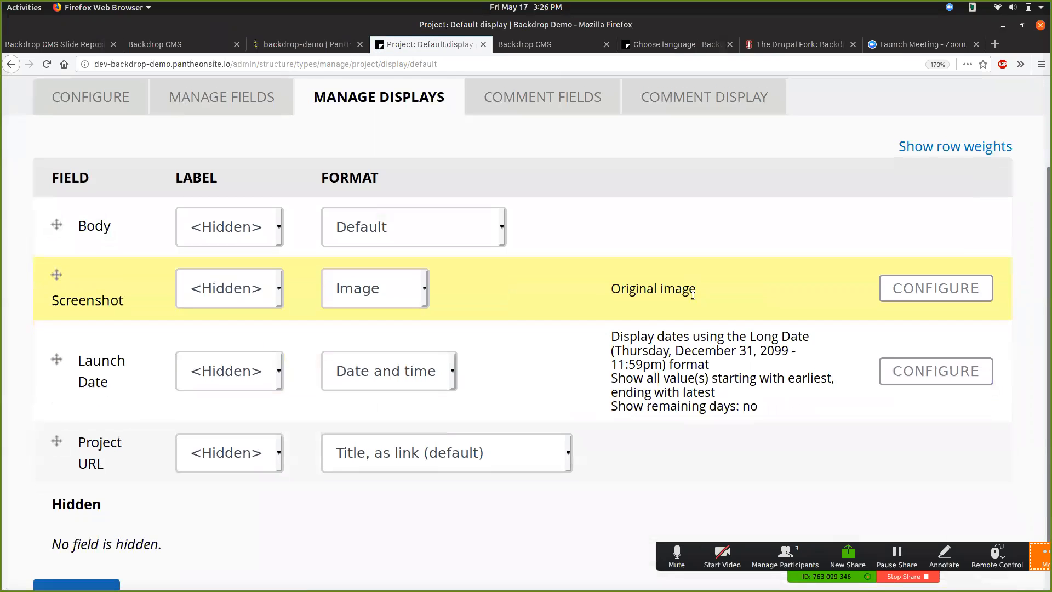
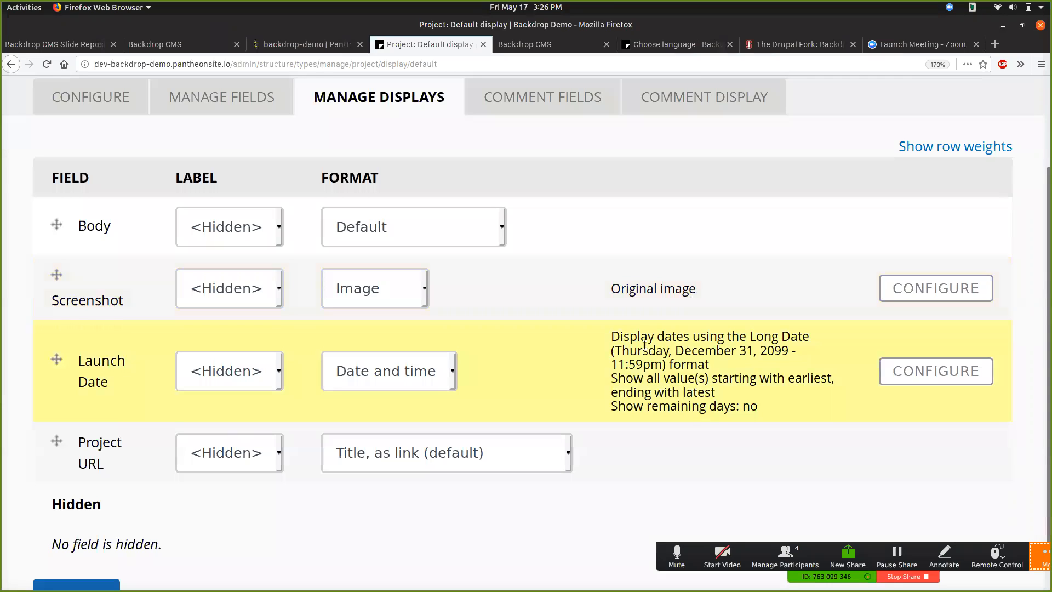
{"action": "left_click", "coordinate": [280, 381]}
{"action": "left_click", "coordinate": [248, 417]}
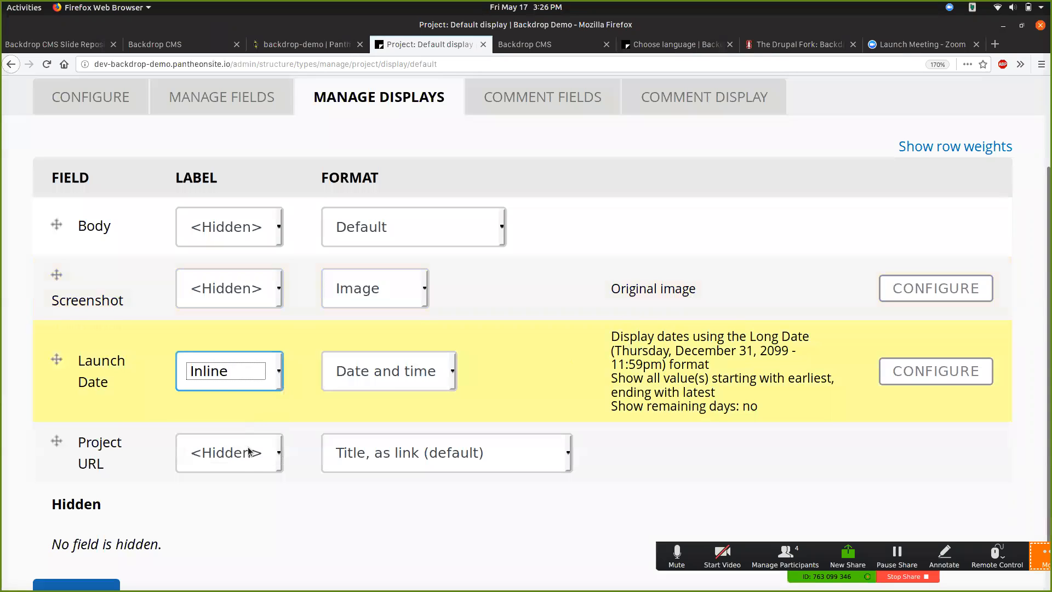
{"action": "left_click", "coordinate": [246, 458]}
{"action": "left_click", "coordinate": [226, 507]}
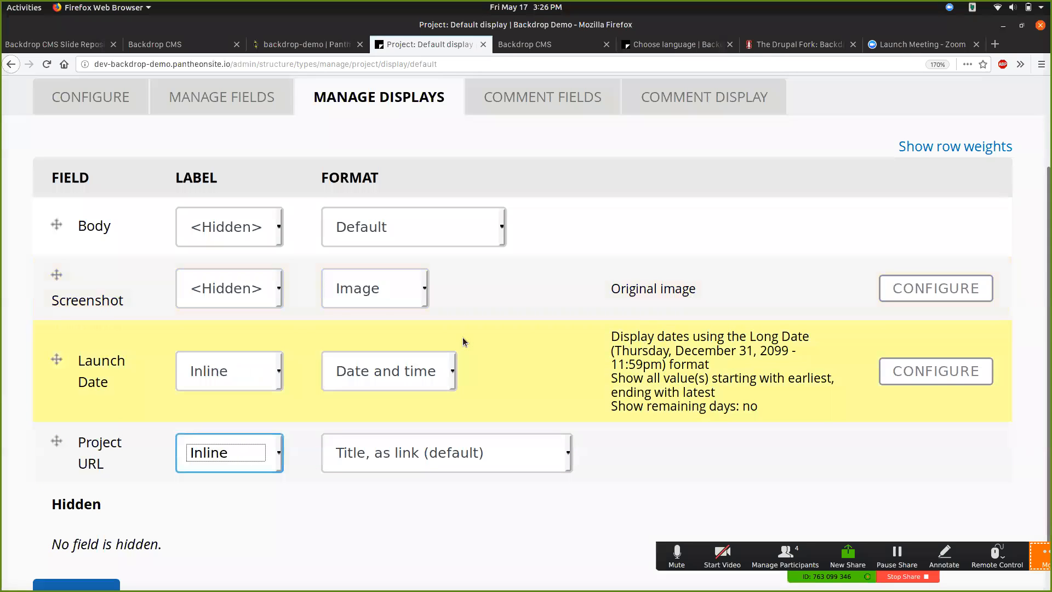
Set the Screenshot field's format to <Hidden> and move the Body field below Project URL, saving the display settings
{"action": "left_click", "coordinate": [364, 289]}
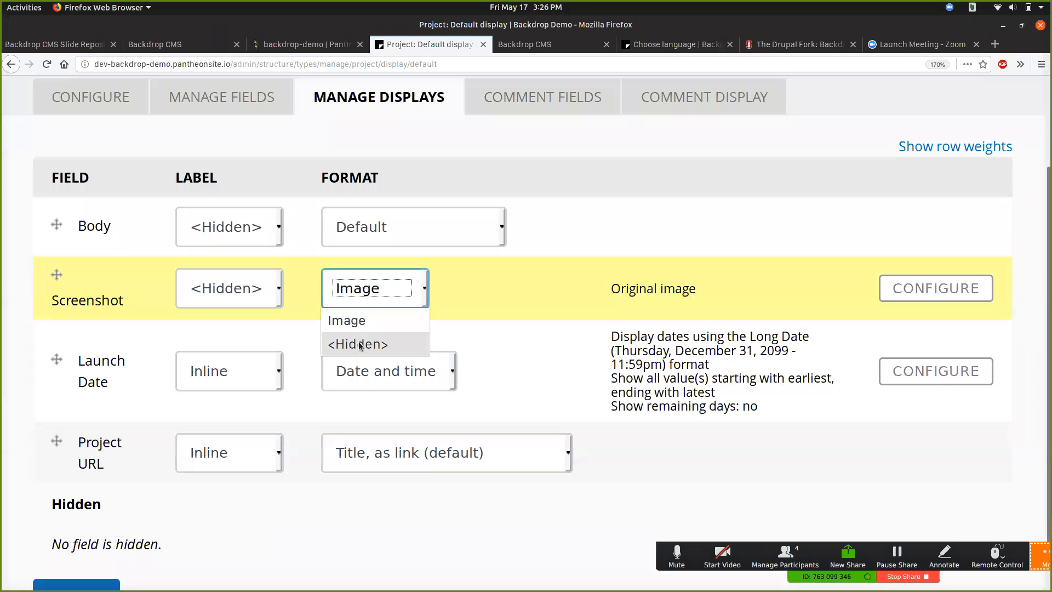
{"action": "left_click", "coordinate": [360, 344]}
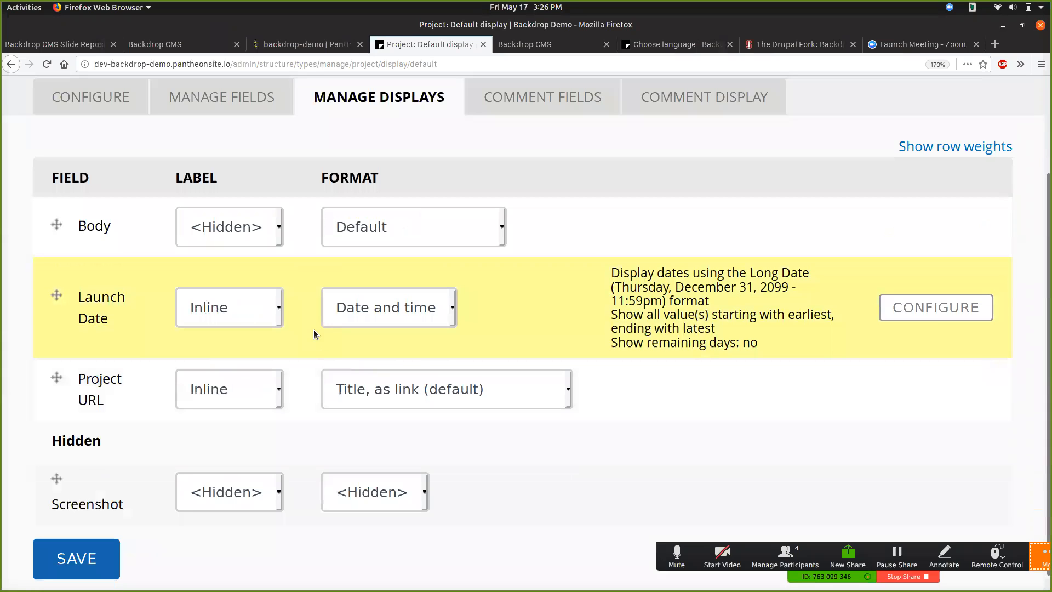
{"action": "left_click_drag", "start_coordinate": [56, 224], "coordinate": [55, 377]}
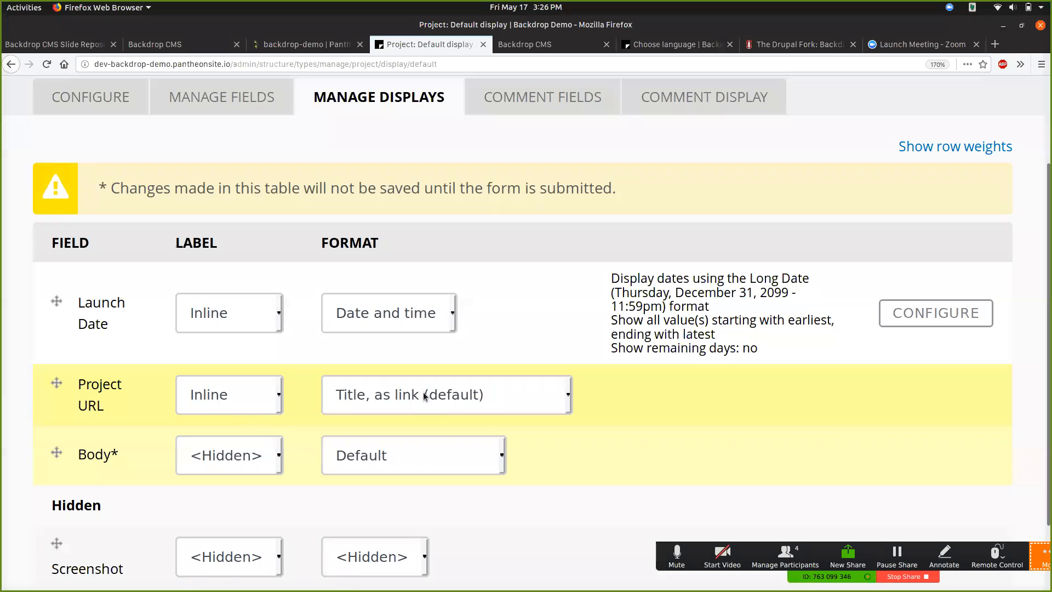
{"action": "scroll", "coordinate": [611, 406], "scroll_direction": "down", "scroll_amount": 2}
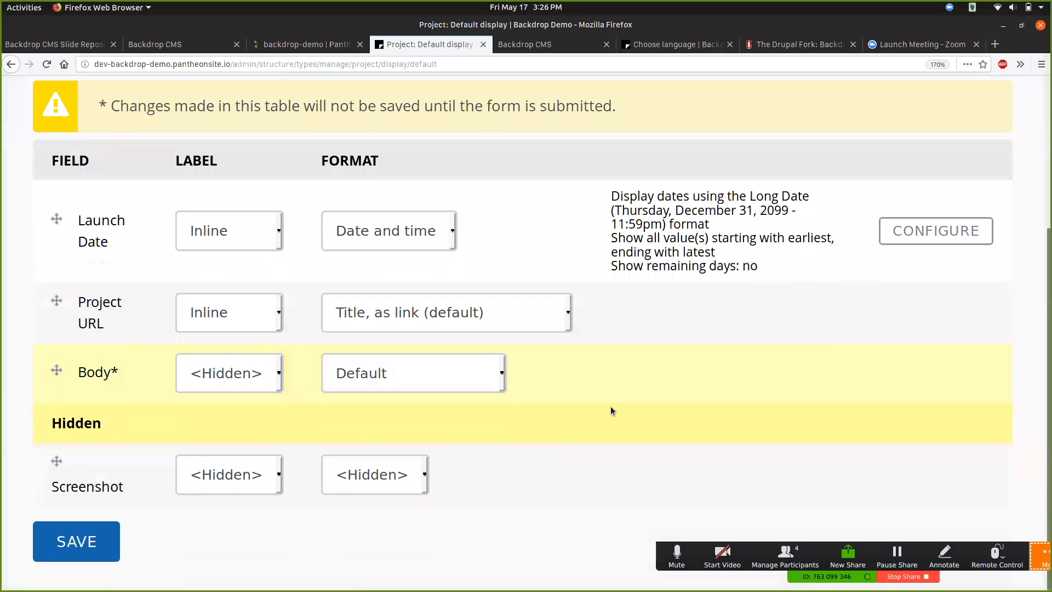
{"action": "left_click", "coordinate": [60, 544]}
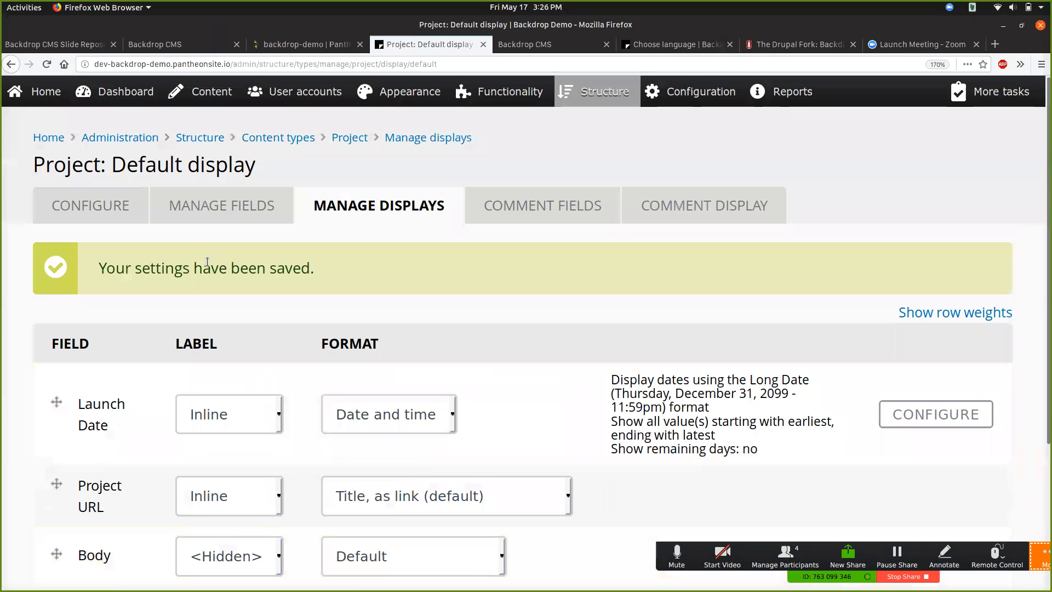
Start a new Project content item titled "Example.com" with the body text "I built example.com!"
{"action": "mouse_move", "coordinate": [207, 94]}
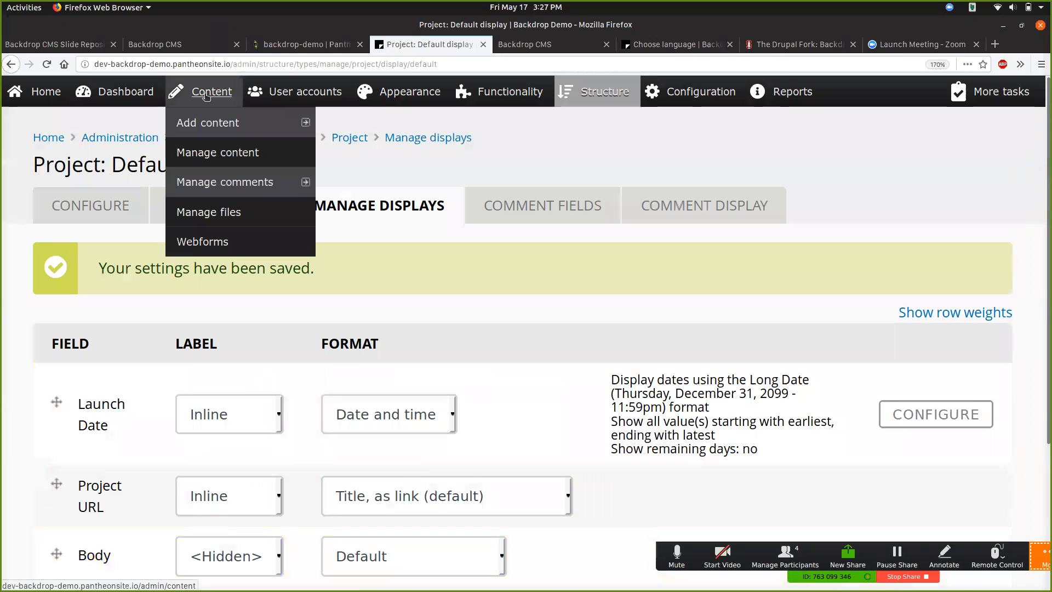
{"action": "mouse_move", "coordinate": [241, 123]}
{"action": "left_click", "coordinate": [338, 195]}
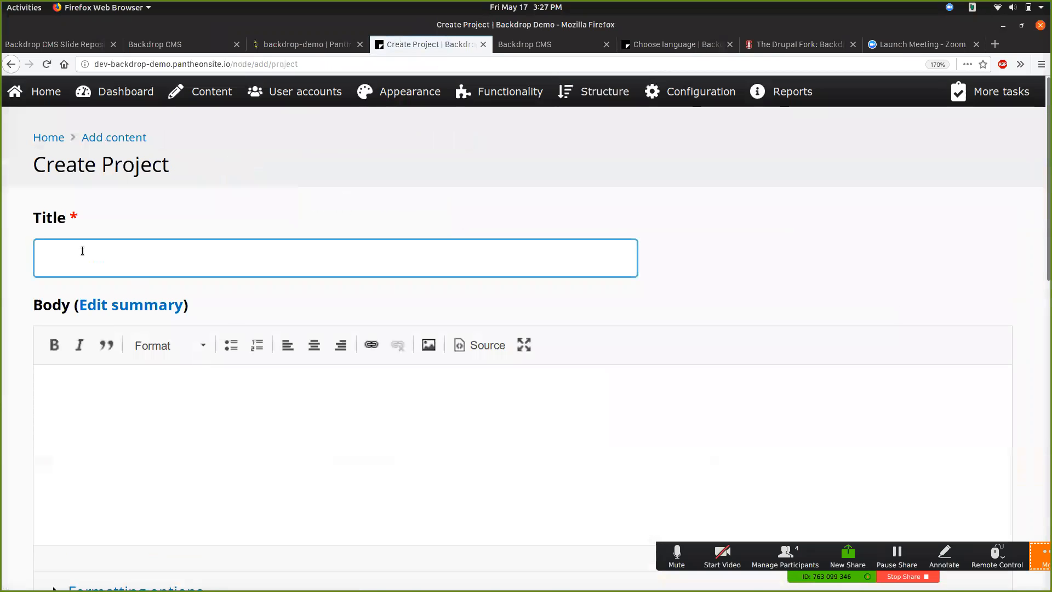
{"action": "scroll", "coordinate": [82, 250], "scroll_direction": "down", "scroll_amount": 2}
{"action": "type", "text": "Example.com"}
{"action": "key", "text": "Tab"}
{"action": "key", "text": "Tab"}
{"action": "type", "text": "I built example.com!"}
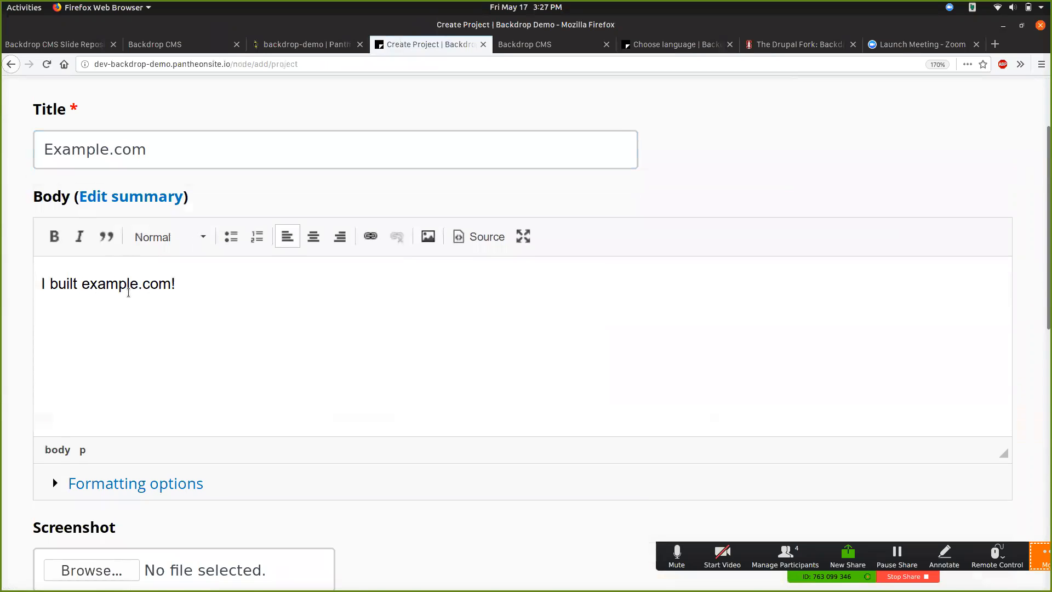
Upload steamworkshop_webupload_previewfile_193631395_preview.jpg as the project's screenshot and give it the alternate text "Example.com"
{"action": "scroll", "coordinate": [128, 292], "scroll_direction": "down", "scroll_amount": 5}
{"action": "left_click", "coordinate": [104, 245]}
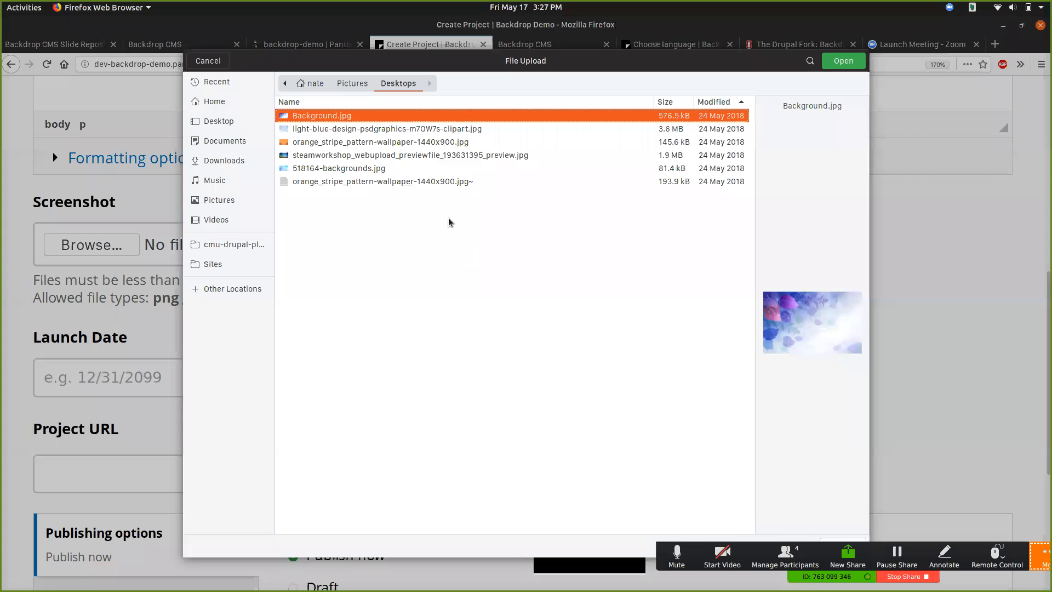
{"action": "left_click", "coordinate": [337, 142]}
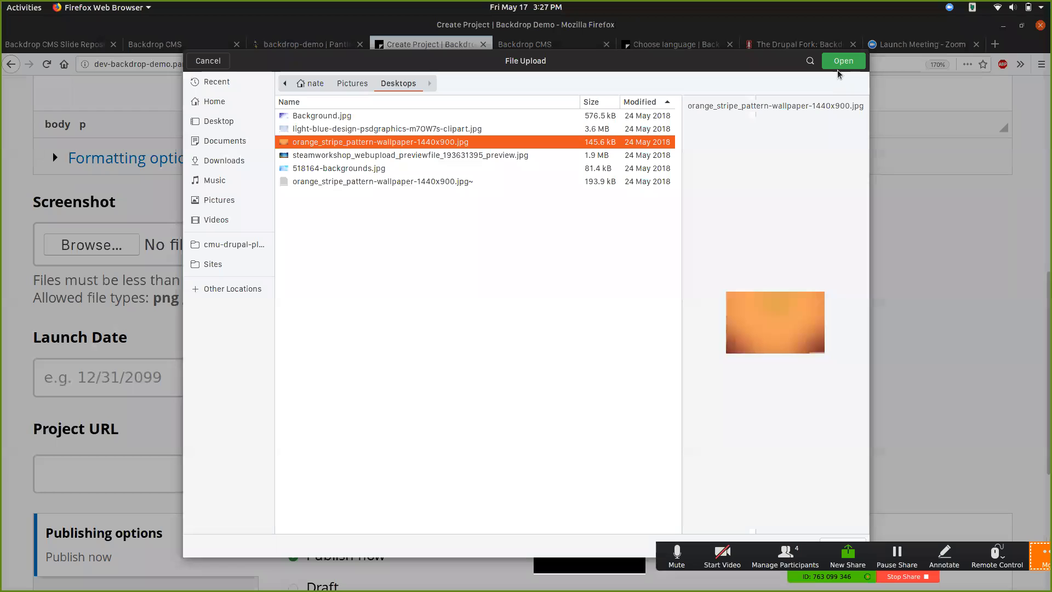
{"action": "left_click", "coordinate": [520, 155]}
{"action": "left_click", "coordinate": [843, 61]}
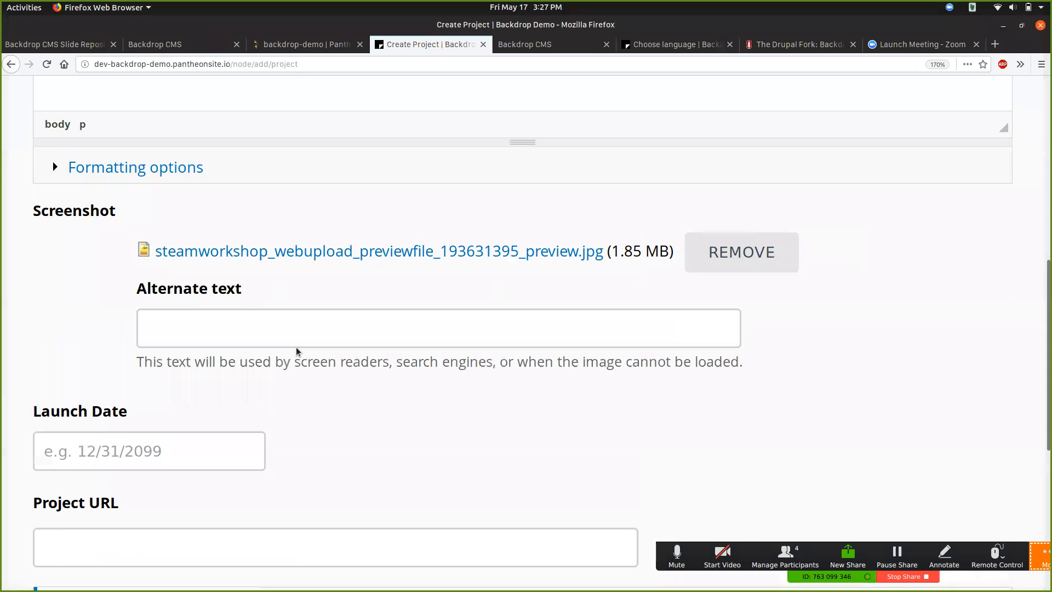
{"action": "left_click", "coordinate": [233, 334]}
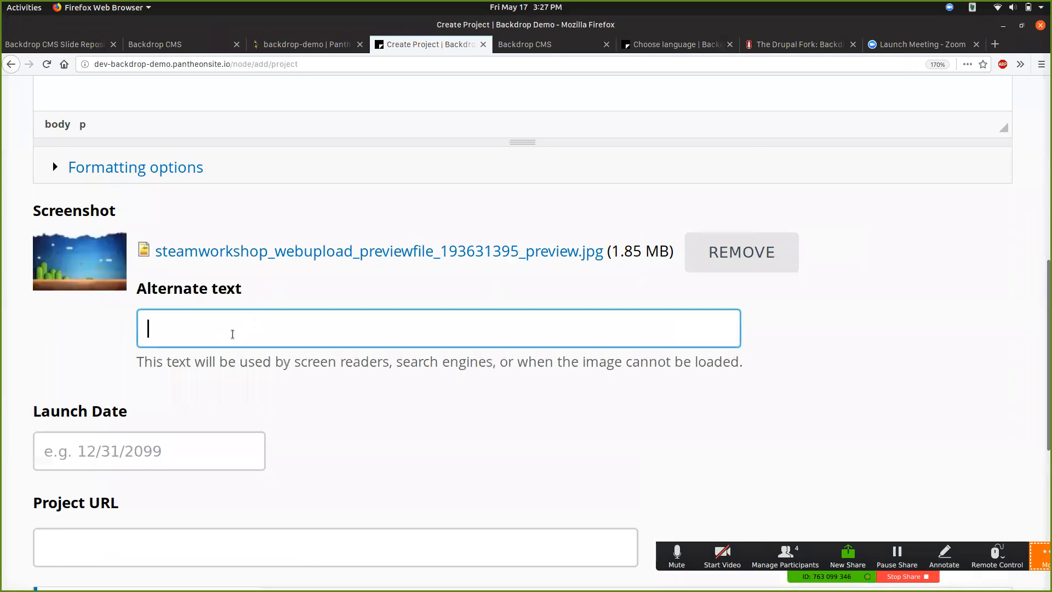
{"action": "type", "text": "Example.com"}
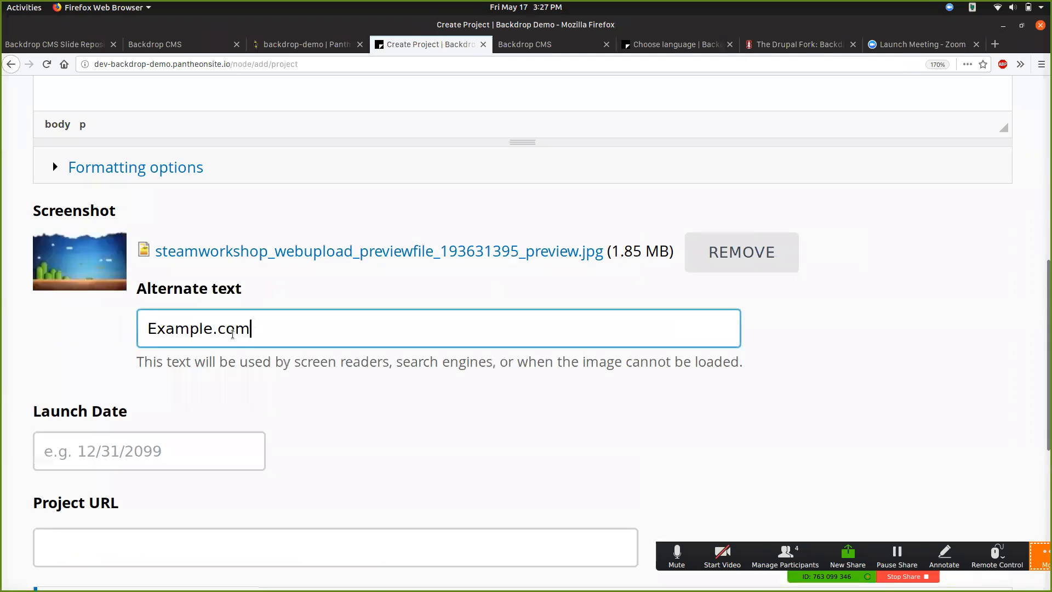
{"action": "scroll", "coordinate": [343, 384], "scroll_direction": "down", "scroll_amount": 3}
{"action": "left_click", "coordinate": [164, 293]}
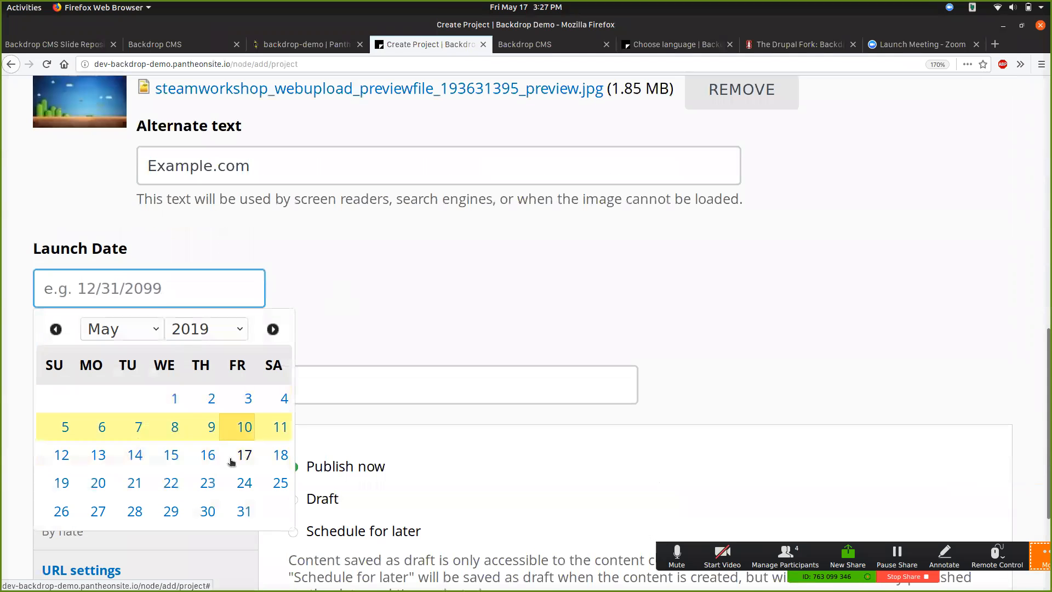
{"action": "left_click", "coordinate": [174, 398]}
{"action": "left_click", "coordinate": [188, 393]}
{"action": "type", "text": "https://example.com"}
{"action": "left_click", "coordinate": [347, 324]}
{"action": "scroll", "coordinate": [347, 324], "scroll_direction": "down", "scroll_amount": 3}
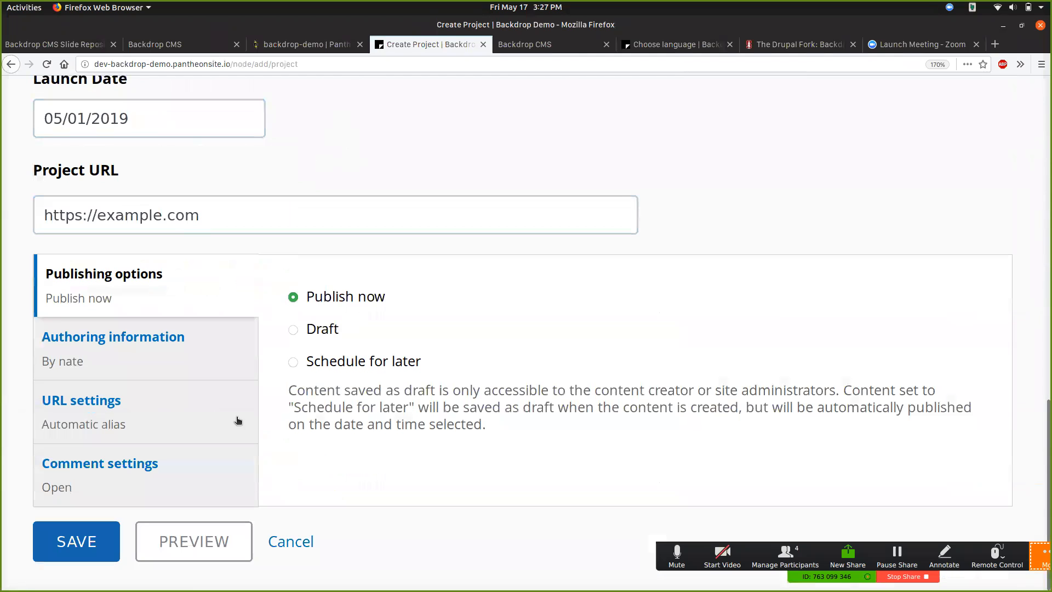
{"action": "left_click", "coordinate": [83, 535]}
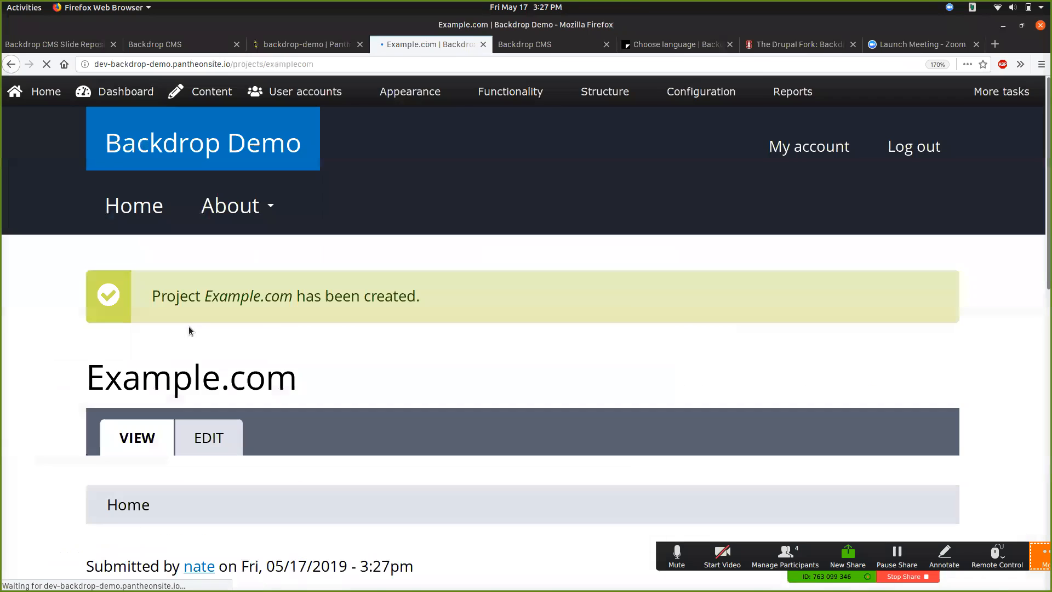
Reopen the Example.com project for editing, turn off commenting in its comment settings and save it
{"action": "left_click_drag", "start_coordinate": [193, 379], "coordinate": [164, 441]}
{"action": "scroll", "coordinate": [229, 481], "scroll_direction": "down", "scroll_amount": 8}
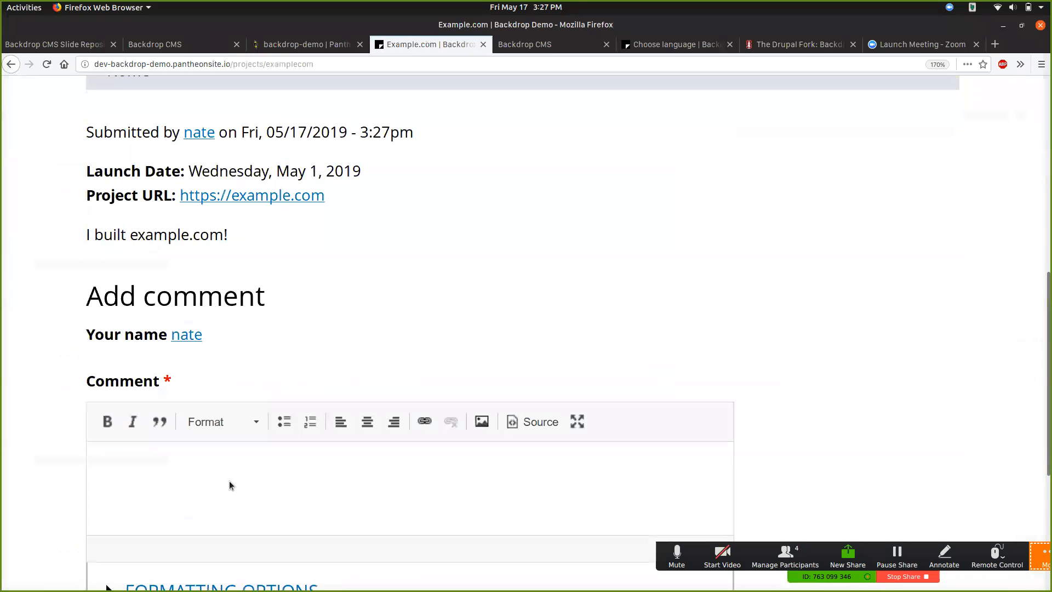
{"action": "scroll", "coordinate": [229, 482], "scroll_direction": "up", "scroll_amount": 7}
{"action": "left_click", "coordinate": [207, 387]}
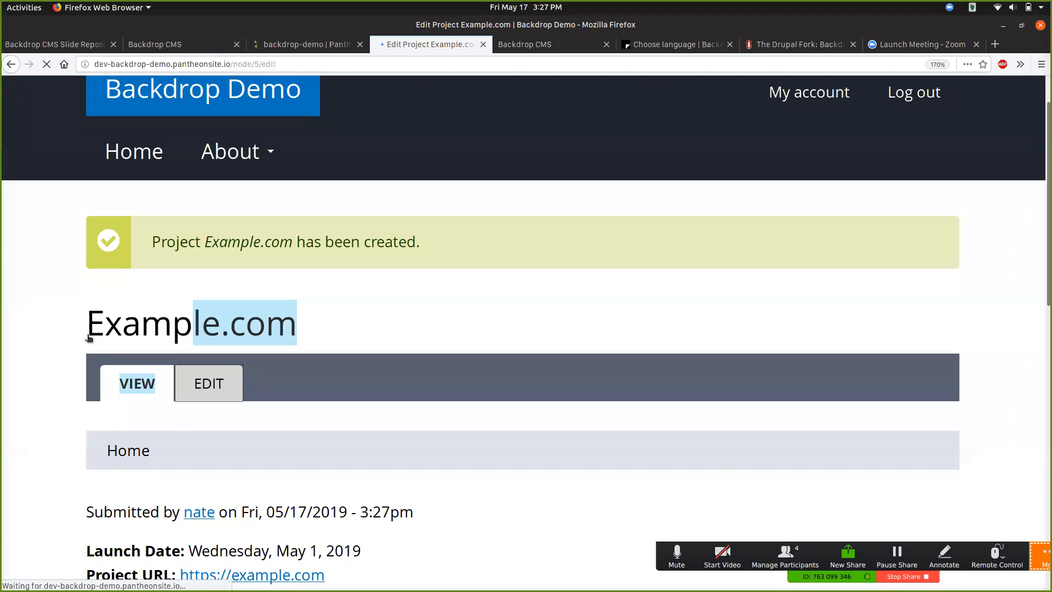
{"action": "scroll", "coordinate": [85, 337], "scroll_direction": "down", "scroll_amount": 10}
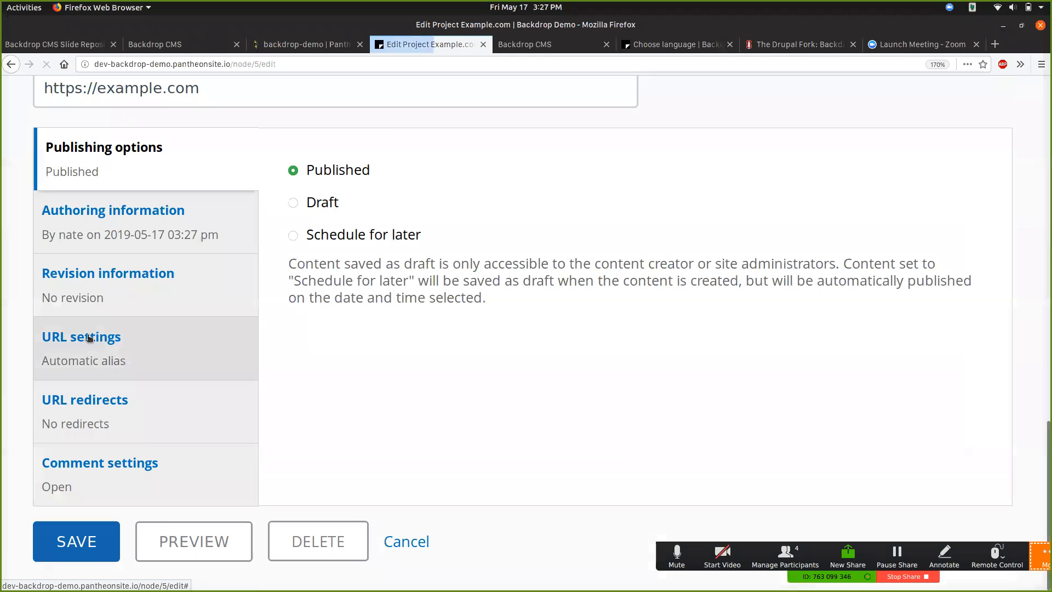
{"action": "left_click", "coordinate": [69, 472]}
{"action": "left_click", "coordinate": [316, 230]}
{"action": "left_click", "coordinate": [70, 543]}
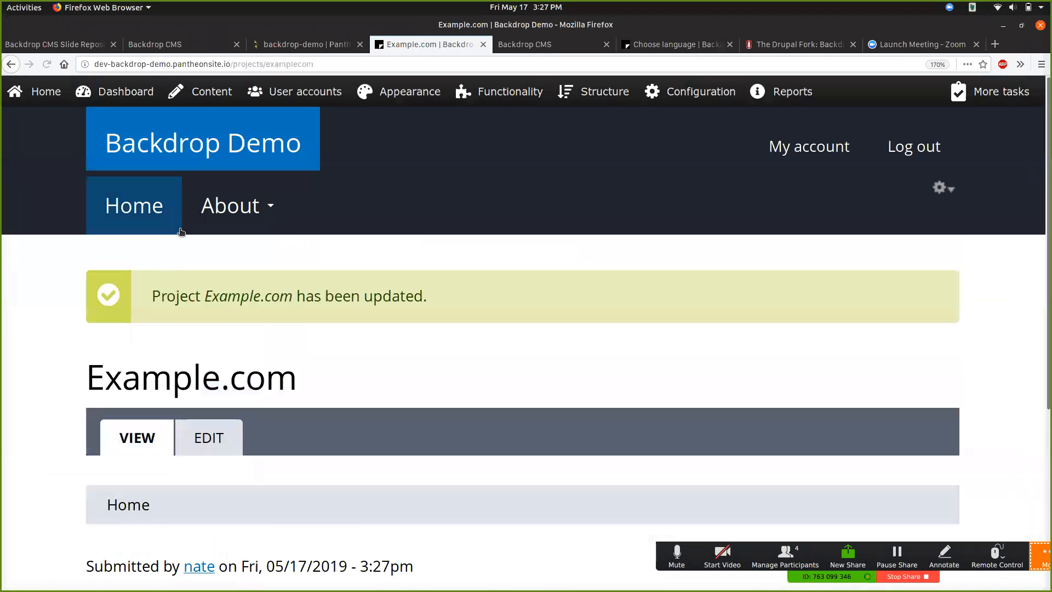
Start another new Project content item and title it "BackdropCMS.org"
{"action": "mouse_move", "coordinate": [206, 93]}
{"action": "mouse_move", "coordinate": [230, 123]}
{"action": "left_click", "coordinate": [335, 183]}
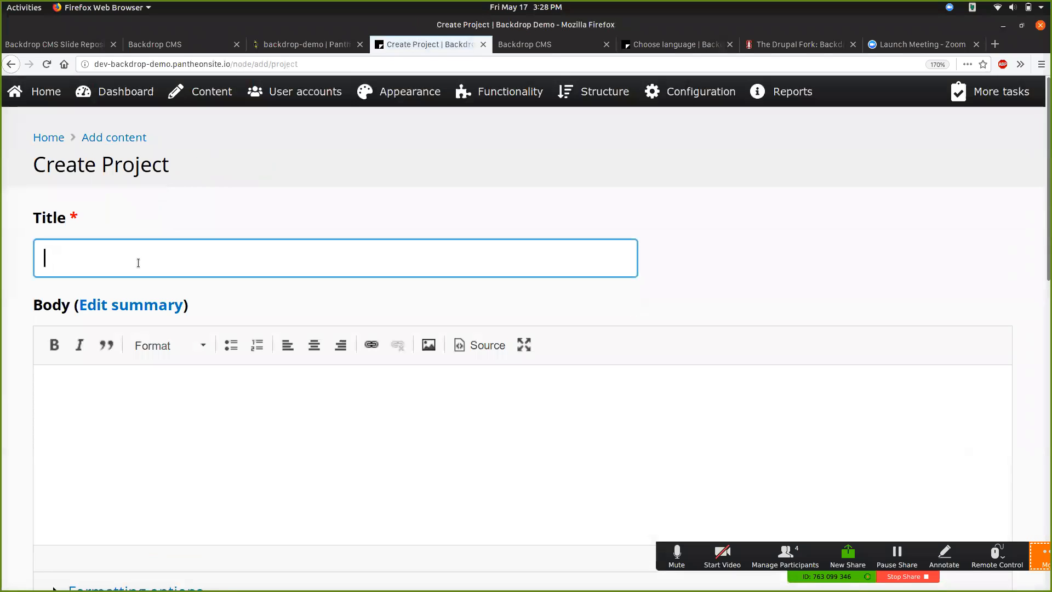
{"action": "scroll", "coordinate": [138, 263], "scroll_direction": "down", "scroll_amount": 1}
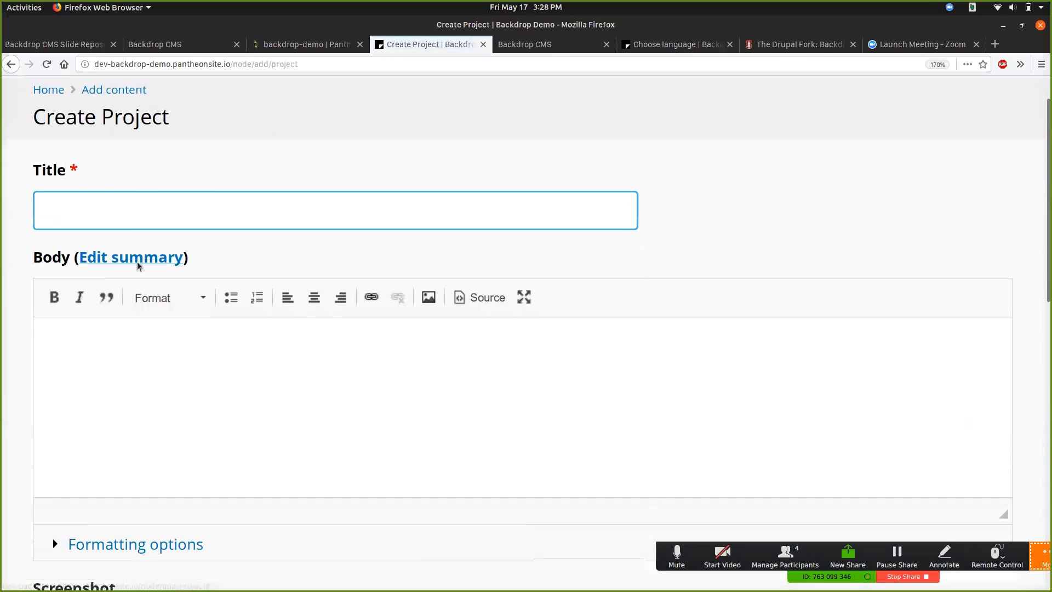
{"action": "type", "text": "Ba"}
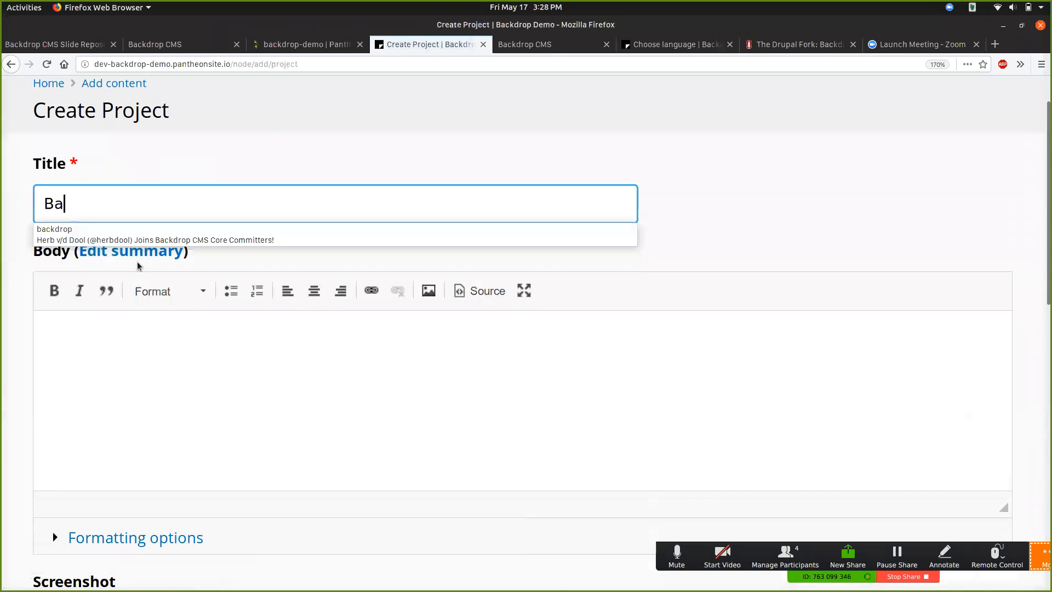
{"action": "type", "text": "ckdropCMS.org"}
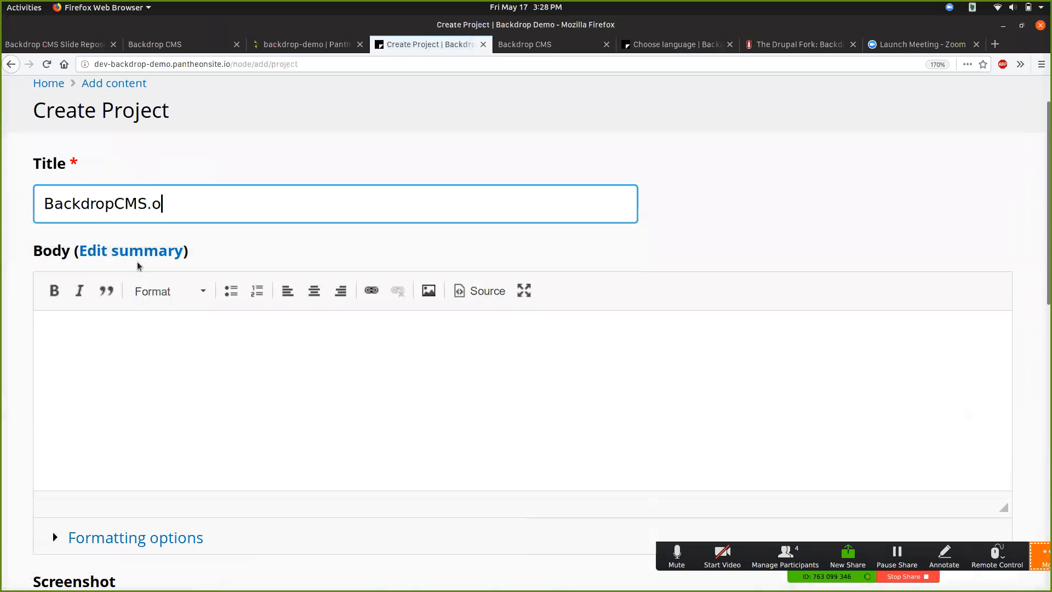
{"action": "left_click", "coordinate": [116, 351]}
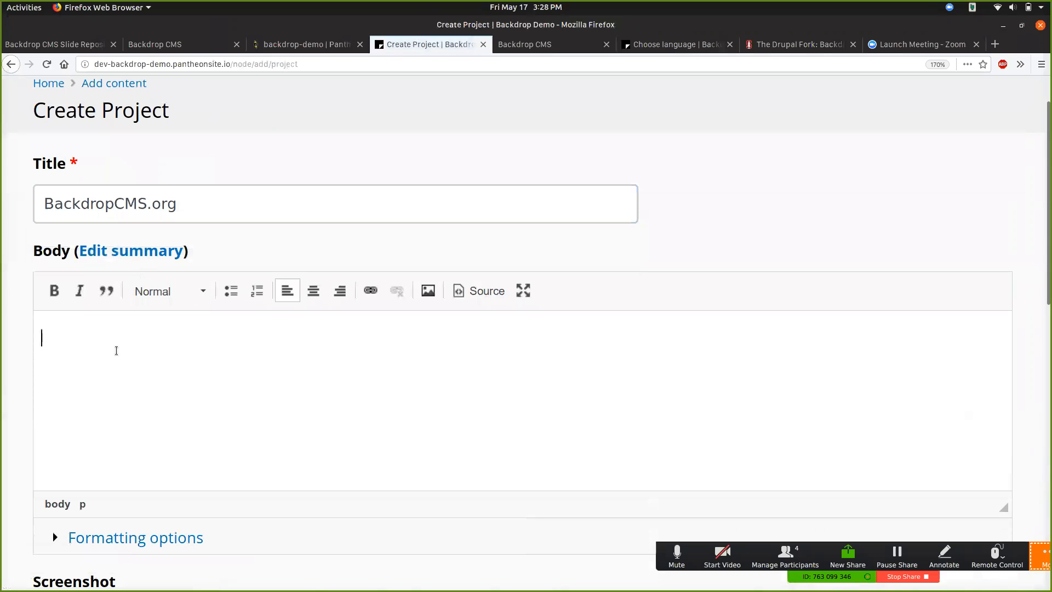
Upload 518164-backgrounds.jpg as the screenshot and set the launch date to 05/03/2019
{"action": "scroll", "coordinate": [116, 351], "scroll_direction": "down", "scroll_amount": 7}
{"action": "left_click", "coordinate": [122, 245]}
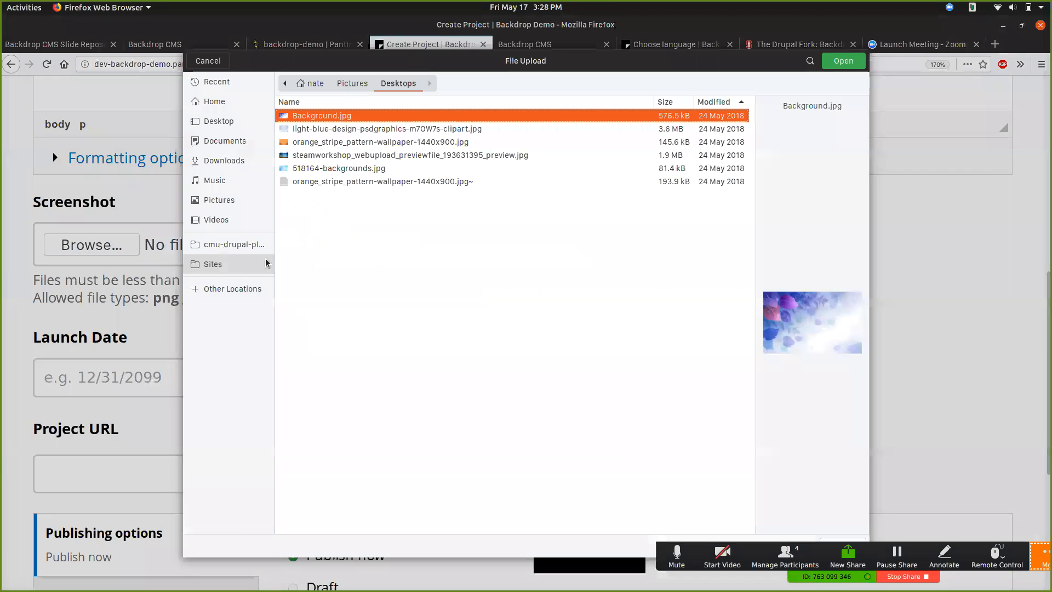
{"action": "double_click", "coordinate": [310, 168]}
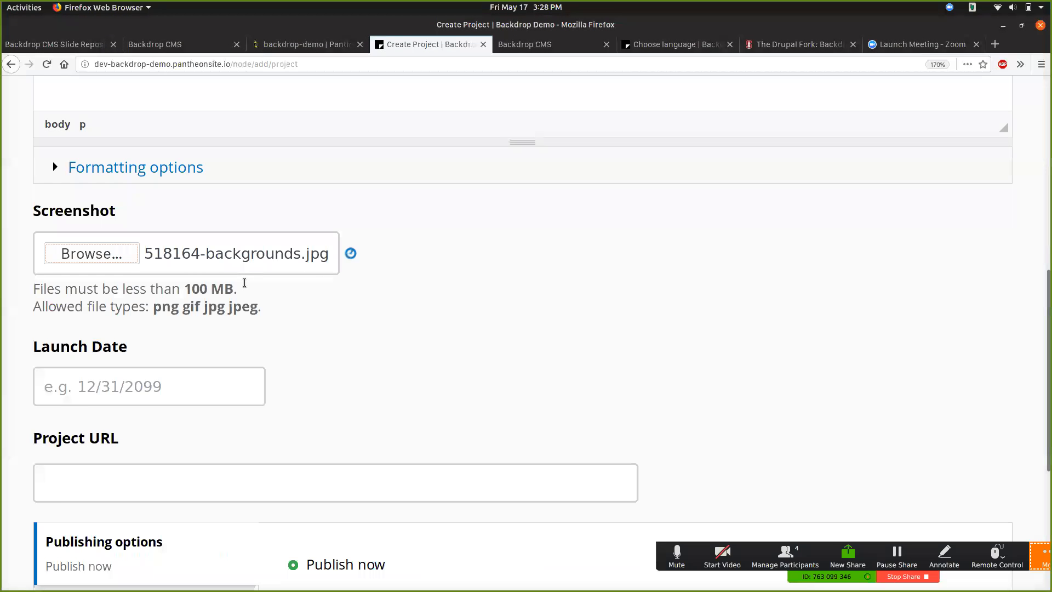
{"action": "scroll", "coordinate": [181, 347], "scroll_direction": "down", "scroll_amount": 2}
{"action": "left_click", "coordinate": [133, 344]}
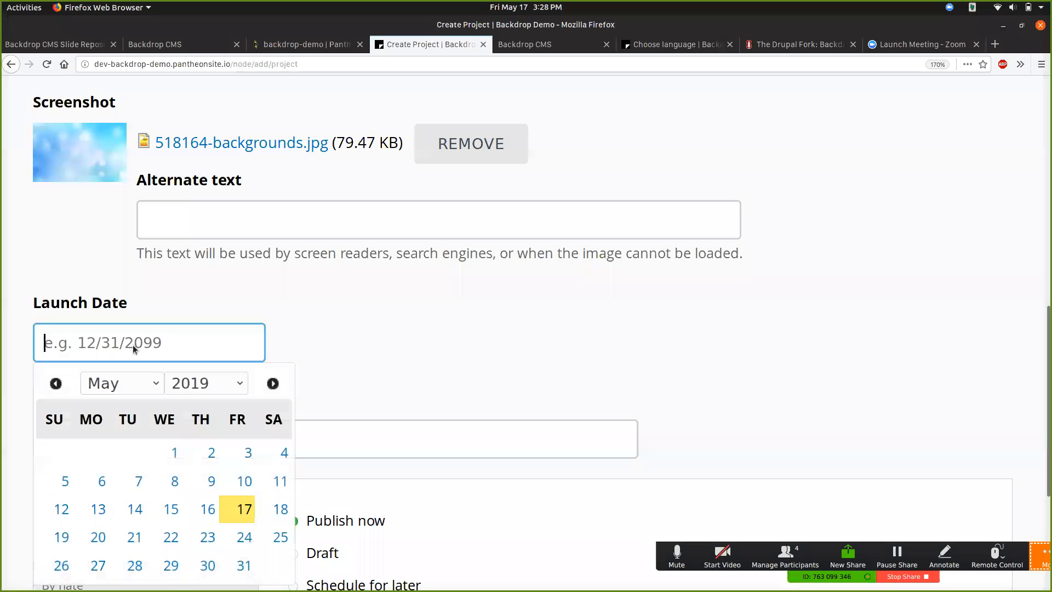
{"action": "left_click", "coordinate": [248, 453]}
Enter "Screenshot of backdropcms.org" as the screenshot's alternate text
{"action": "left_click", "coordinate": [210, 223]}
{"action": "type", "text": "BAckd"}
{"action": "key", "text": "BackSpace"}
{"action": "key", "text": "BackSpace"}
{"action": "key", "text": "BackSpace"}
{"action": "key", "text": "BackSpace"}
{"action": "key", "text": "BackSpace"}
{"action": "type", "text": "Screenshot of backdropcms.org"}
{"action": "left_click", "coordinate": [115, 422]}
{"action": "type", "text": "http"}
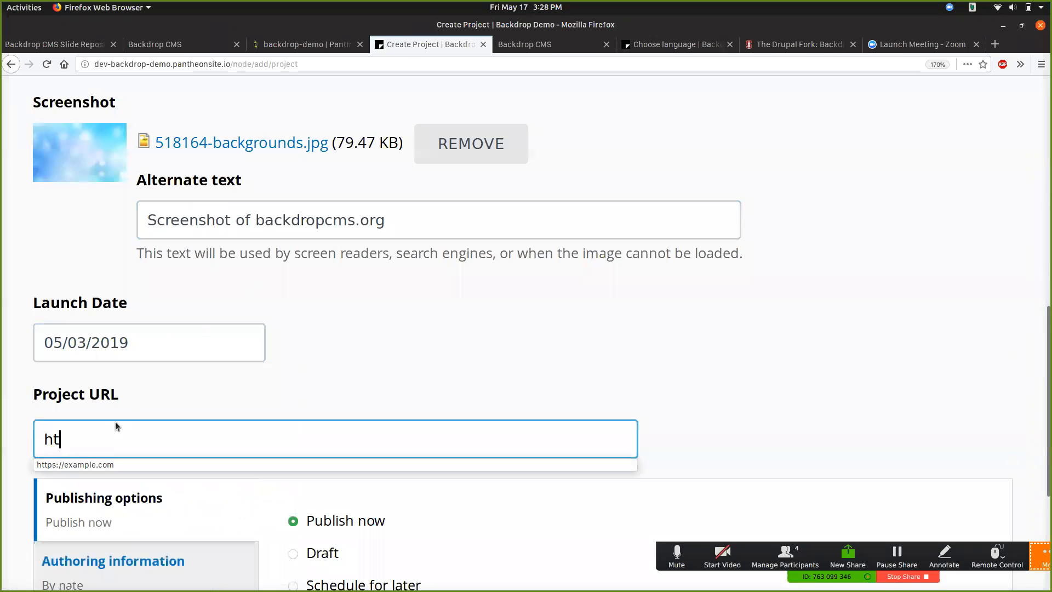
{"action": "key", "text": "Down"}
{"action": "key", "text": "Return"}
{"action": "key", "text": "BackSpace"}
{"action": "key", "text": "BackSpace"}
{"action": "key", "text": "BackSpace"}
{"action": "key", "text": "BackSpace"}
{"action": "key", "text": "BackSpace"}
{"action": "key", "text": "BackSpace"}
{"action": "key", "text": "BackSpace"}
{"action": "key", "text": "BackSpace"}
{"action": "key", "text": "BackSpace"}
{"action": "key", "text": "BackSpace"}
{"action": "key", "text": "BackSpace"}
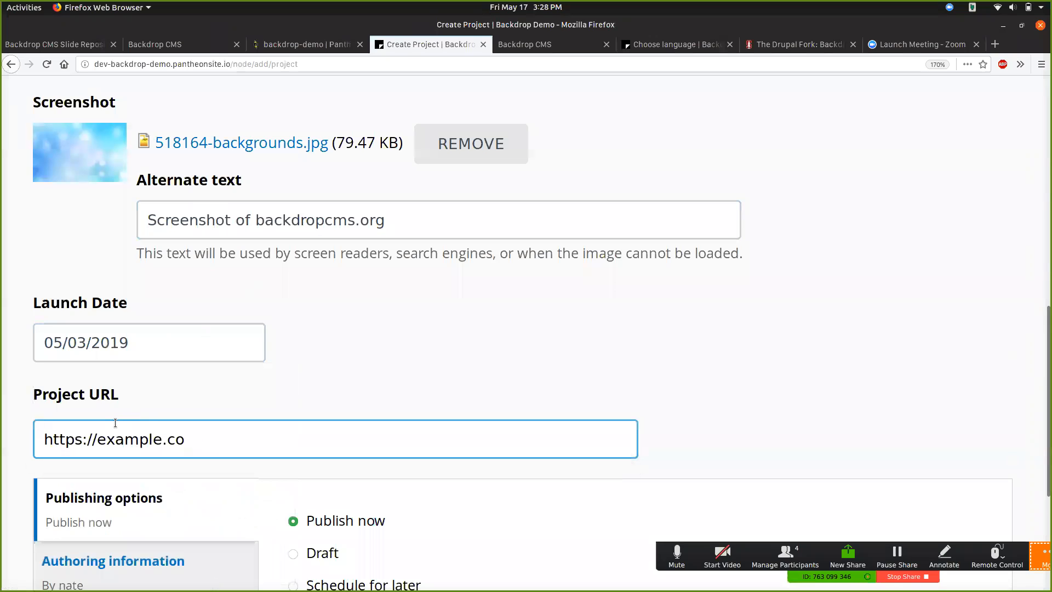
{"action": "type", "text": "backdropcms.org"}
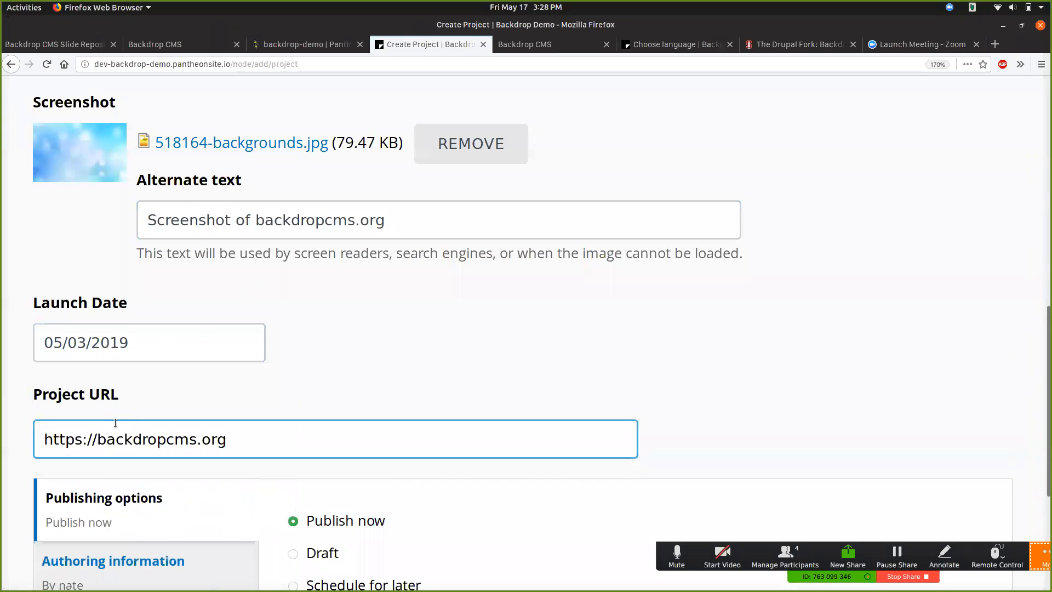
Set the new project's comment settings to Closed, save the BackdropCMS.org item and view its page
{"action": "scroll", "coordinate": [115, 423], "scroll_direction": "down", "scroll_amount": 4}
{"action": "left_click", "coordinate": [160, 463]}
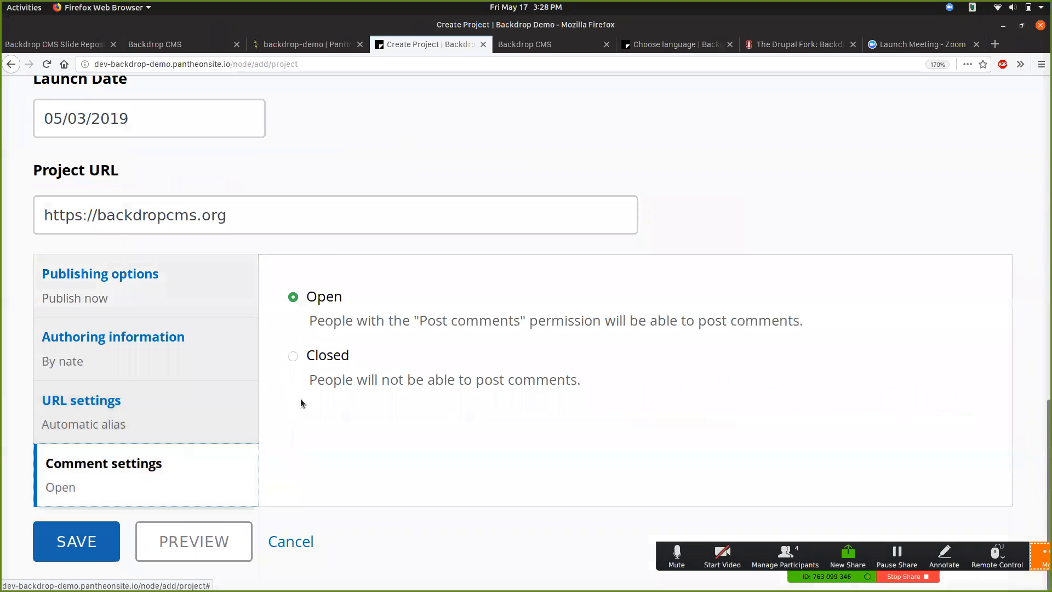
{"action": "left_click", "coordinate": [311, 359]}
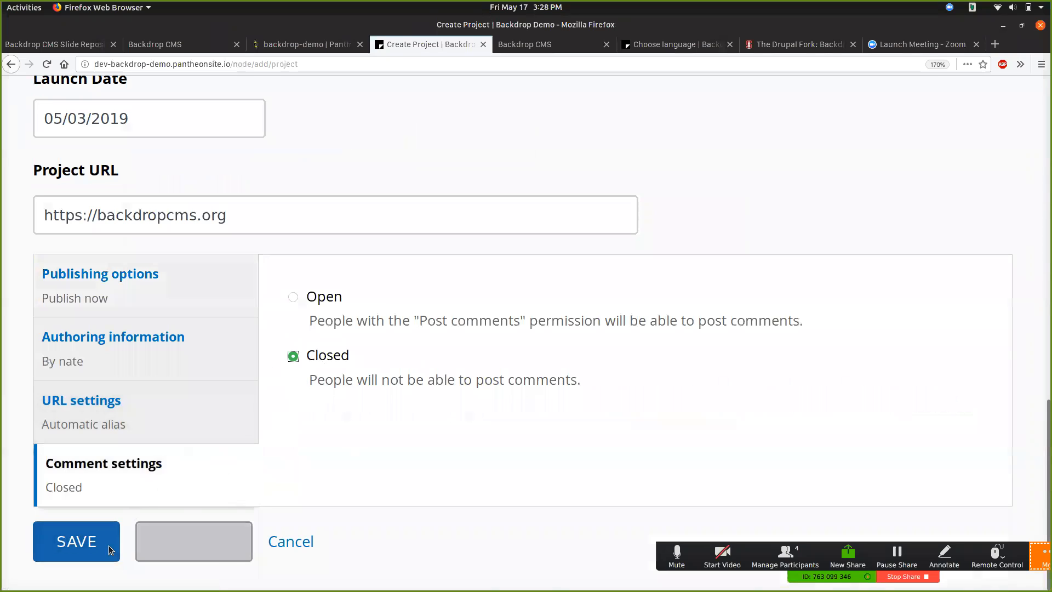
{"action": "left_click", "coordinate": [75, 545]}
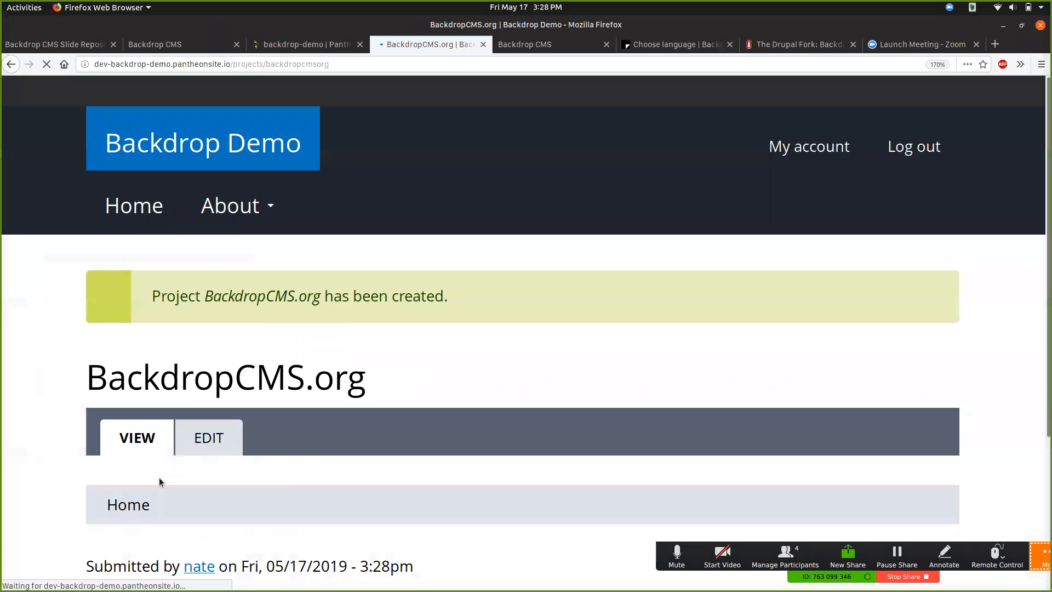
{"action": "scroll", "coordinate": [144, 373], "scroll_direction": "down", "scroll_amount": 3}
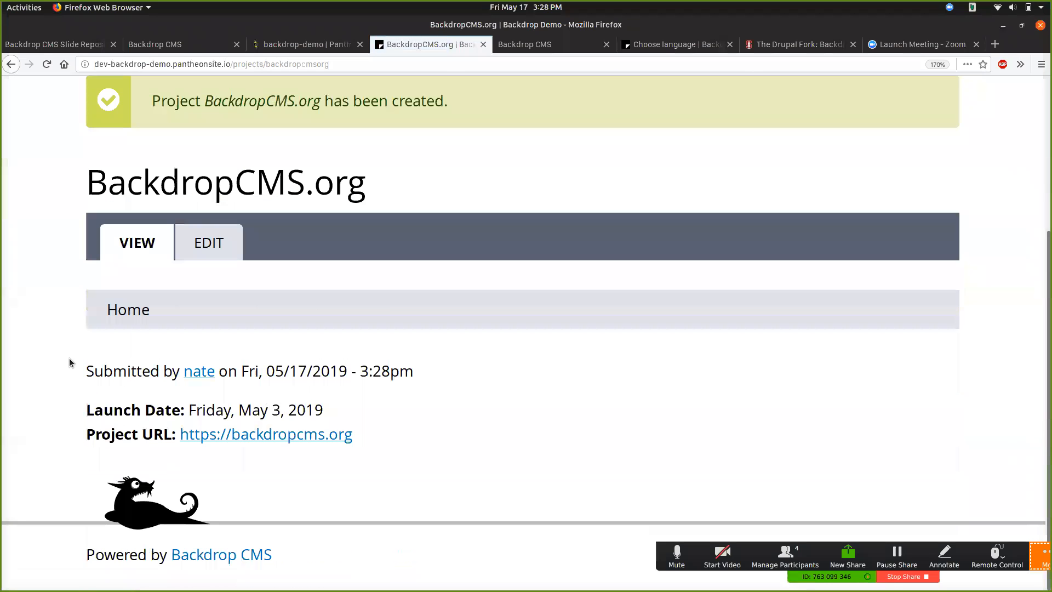
Open the BackdropCMS.org project for editing, save it again without changing any fields, and review the page
{"action": "left_click", "coordinate": [207, 237]}
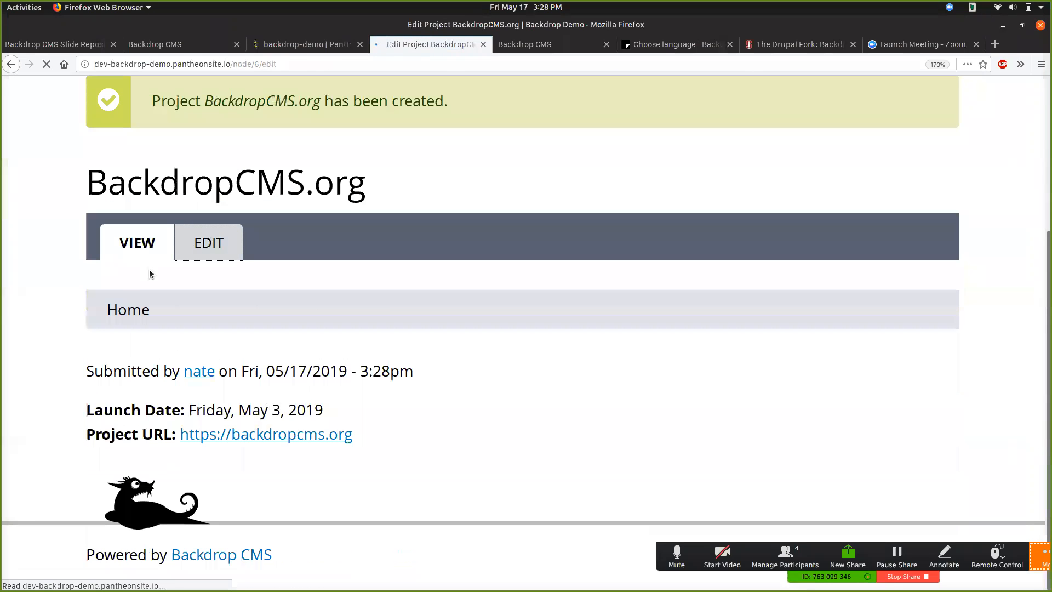
{"action": "scroll", "coordinate": [88, 318], "scroll_direction": "down", "scroll_amount": 8}
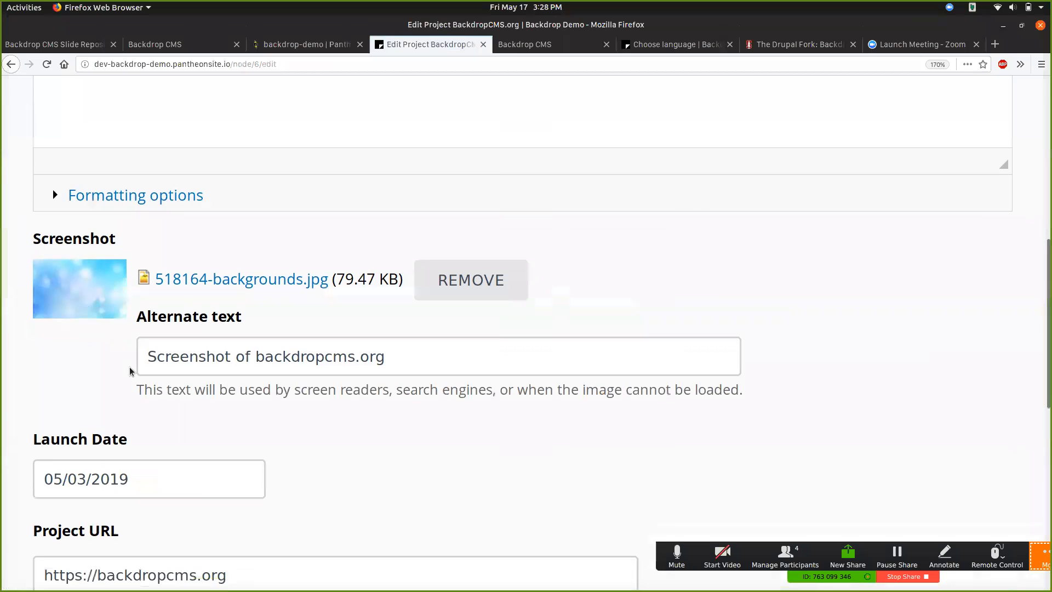
{"action": "scroll", "coordinate": [132, 369], "scroll_direction": "down", "scroll_amount": 8}
{"action": "left_click", "coordinate": [78, 543]}
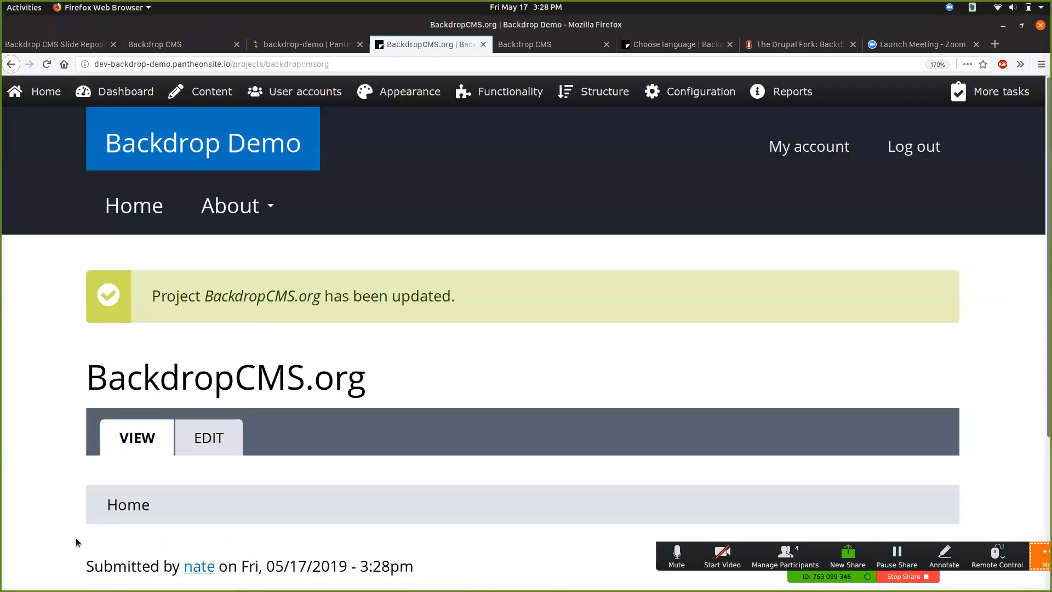
{"action": "scroll", "coordinate": [76, 538], "scroll_direction": "down", "scroll_amount": 4}
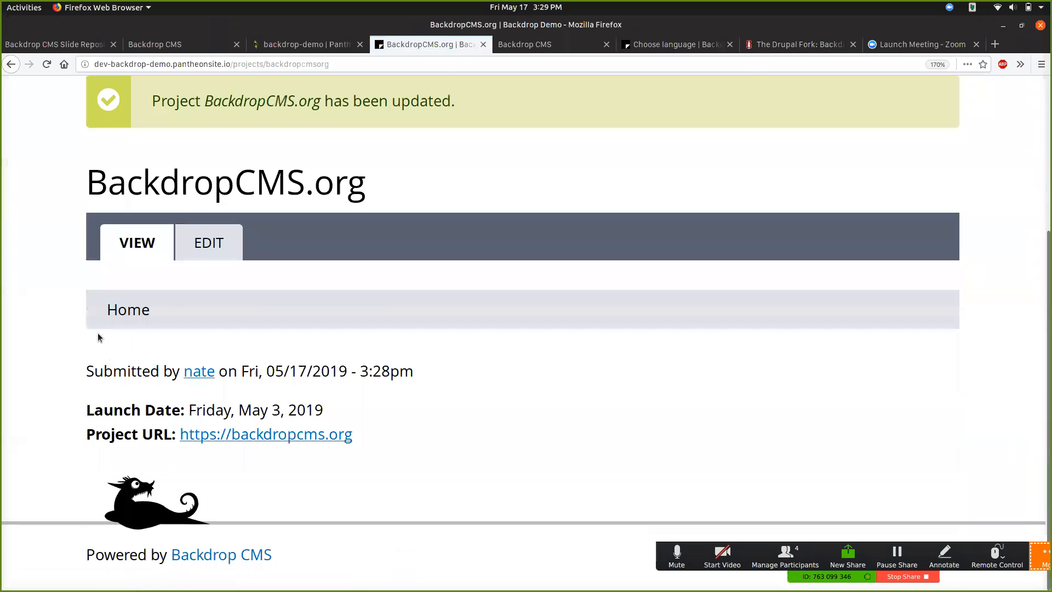
{"action": "scroll", "coordinate": [98, 333], "scroll_direction": "up", "scroll_amount": 4}
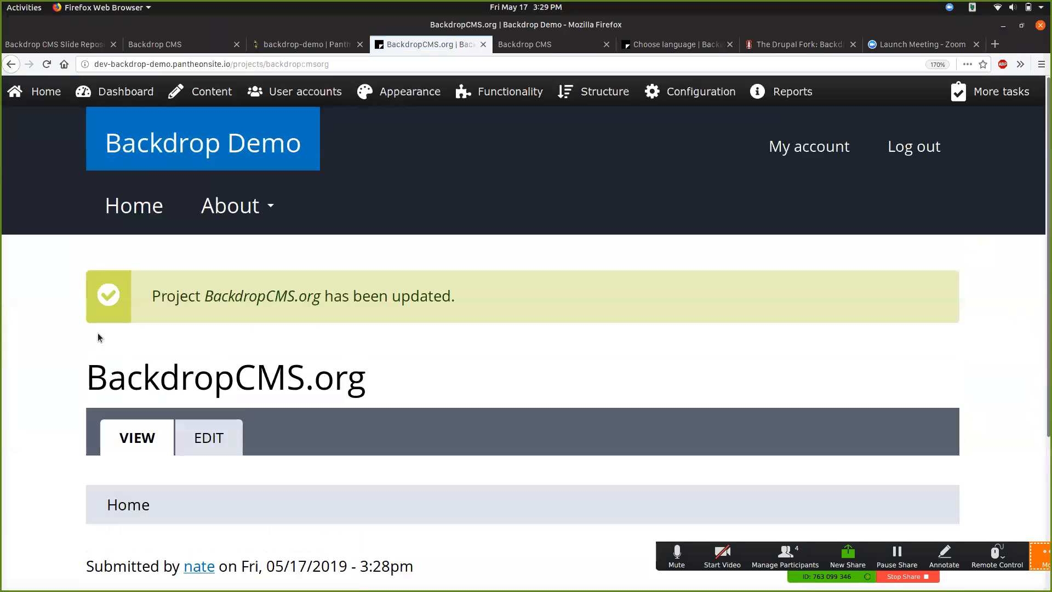
Switch to the Pantheon dashboard and clone the database and files from Development into the Test environment
{"action": "left_click", "coordinate": [275, 47]}
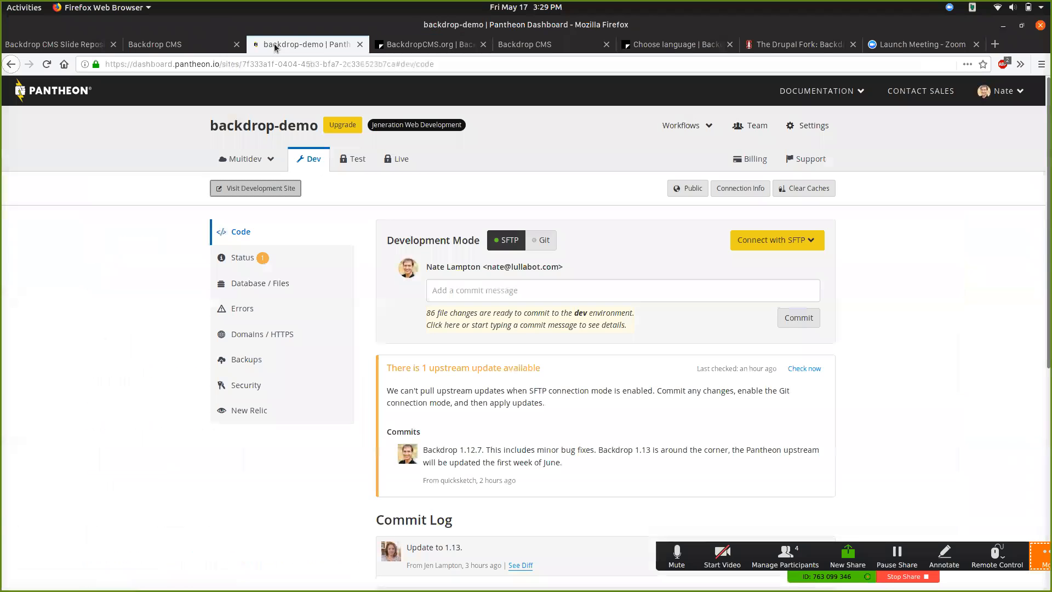
{"action": "left_click", "coordinate": [352, 161]}
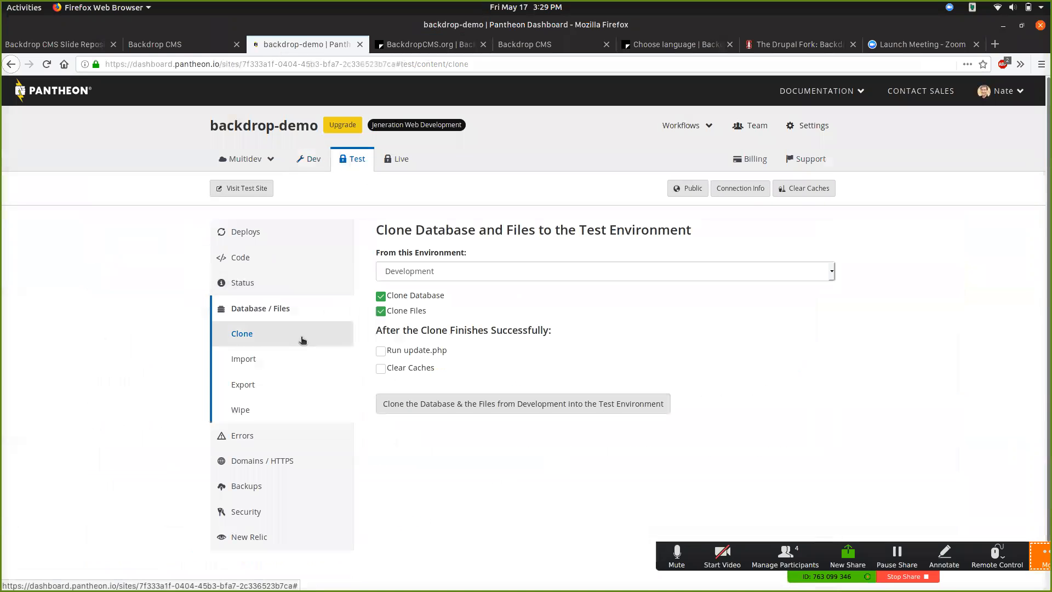
{"action": "left_click", "coordinate": [426, 403]}
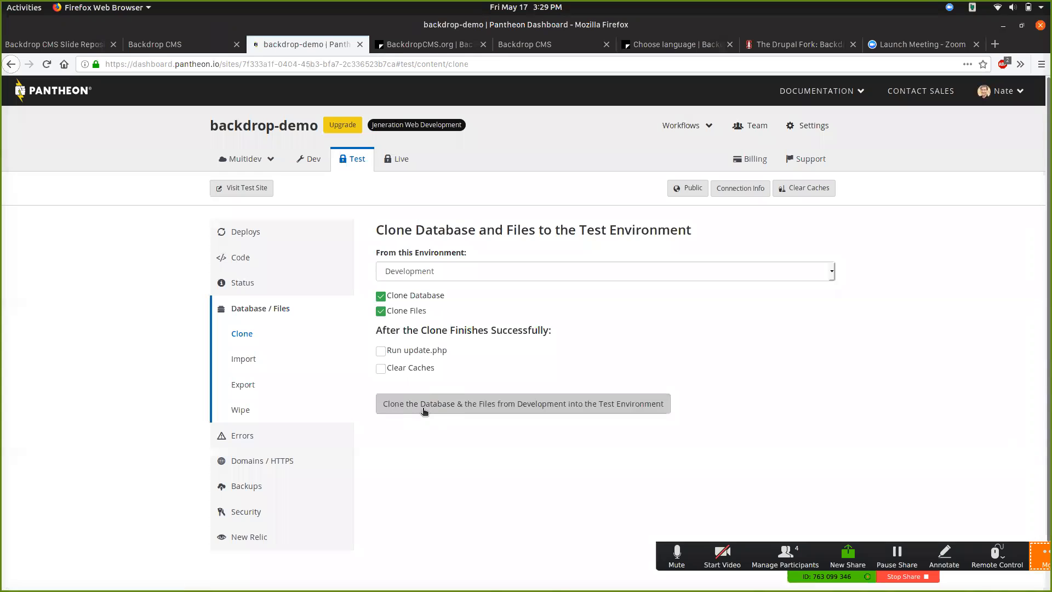
{"action": "left_click", "coordinate": [424, 411]}
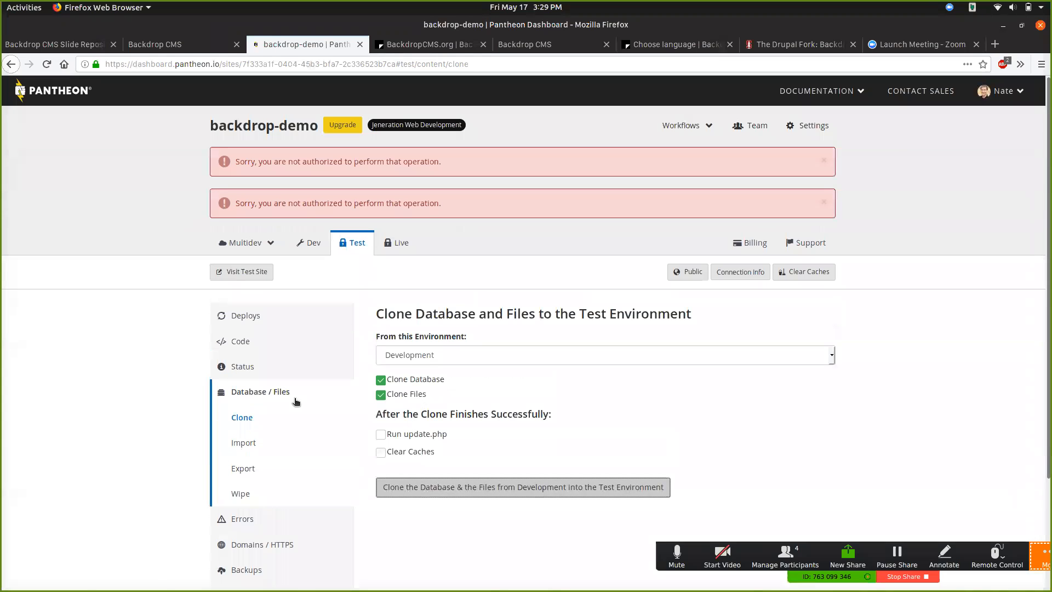
{"action": "scroll", "coordinate": [154, 377], "scroll_direction": "down", "scroll_amount": 1}
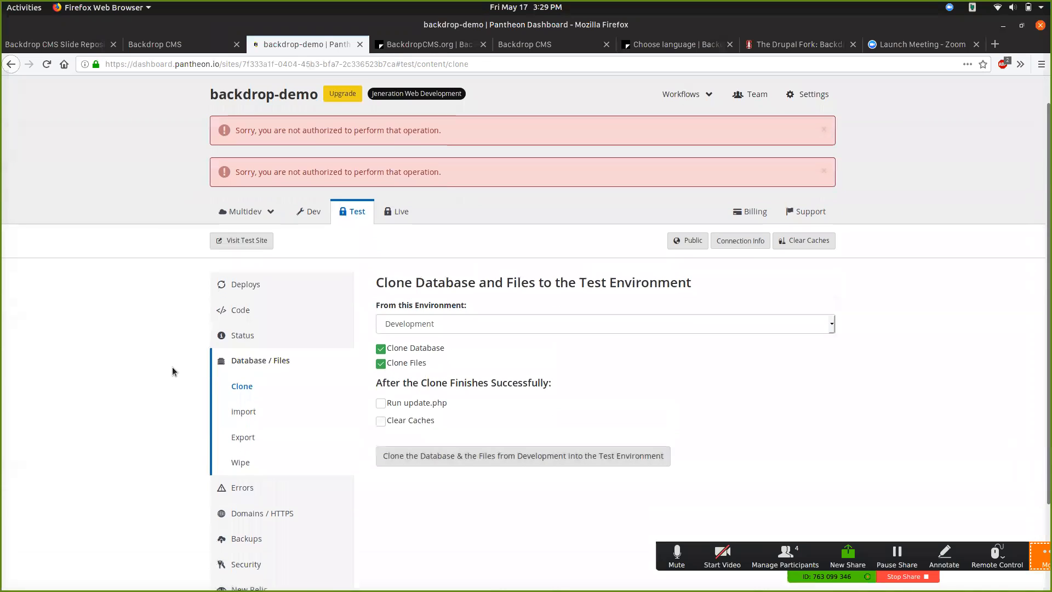
{"action": "left_click", "coordinate": [430, 455]}
{"action": "left_click", "coordinate": [407, 324]}
{"action": "left_click", "coordinate": [405, 325]}
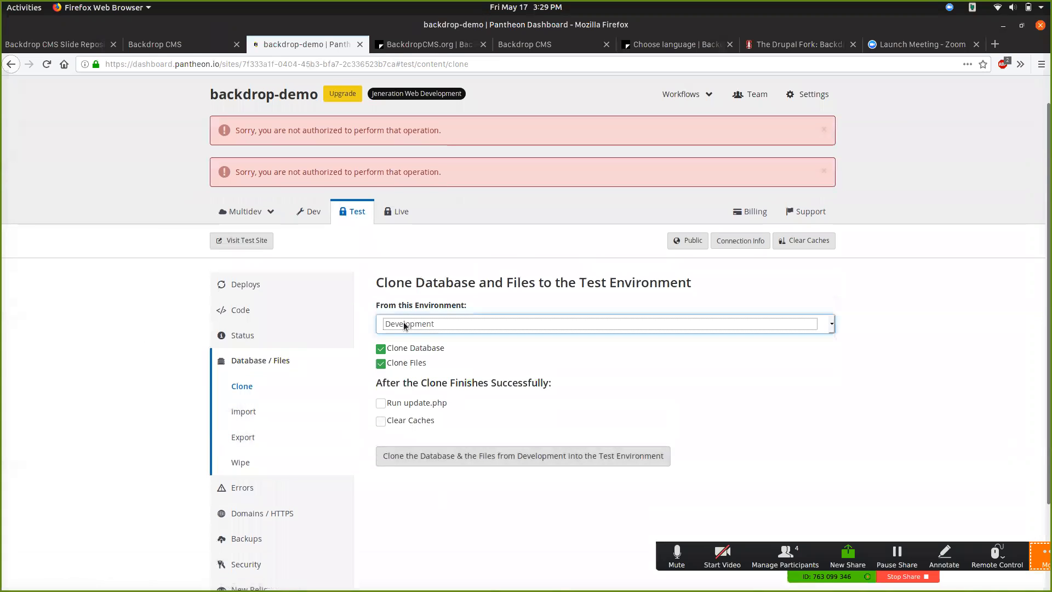
View the Multidev overview of backdrop-demo in a separate tab, and close that tab
{"action": "left_click", "coordinate": [270, 212]}
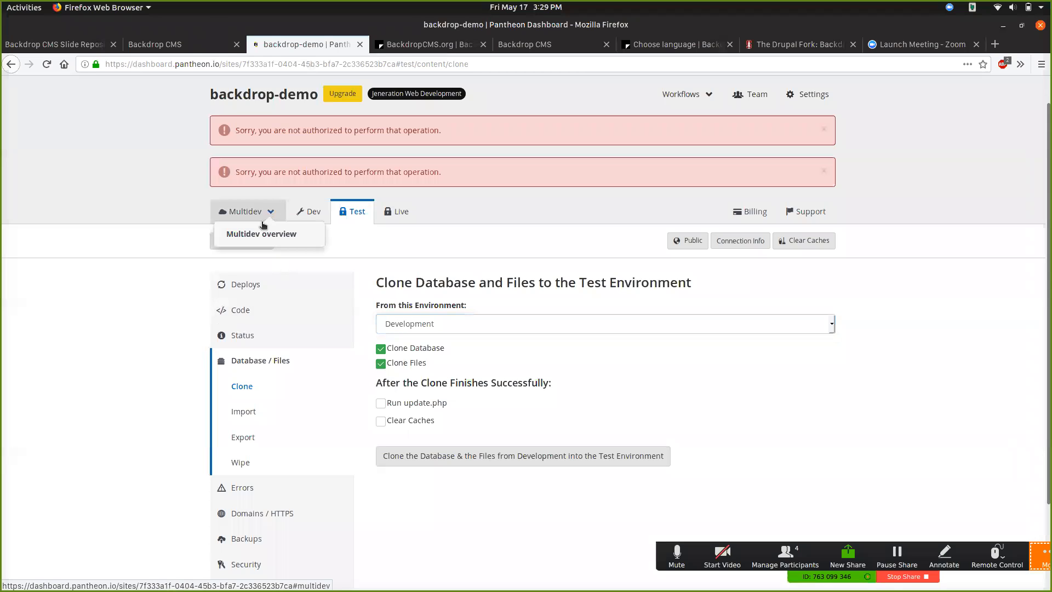
{"action": "middle_click", "coordinate": [260, 235]}
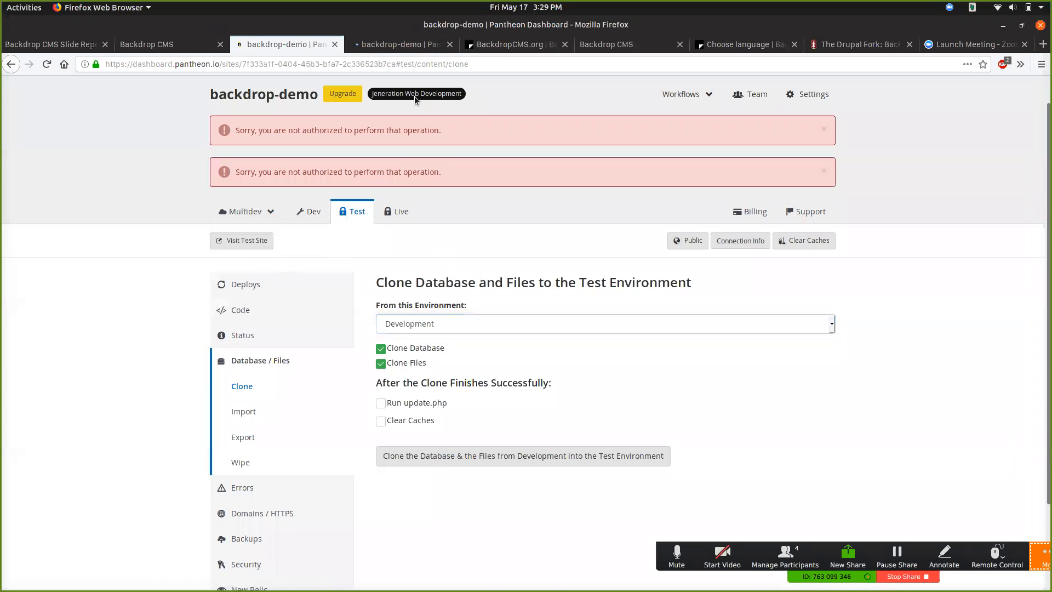
{"action": "left_click", "coordinate": [377, 48]}
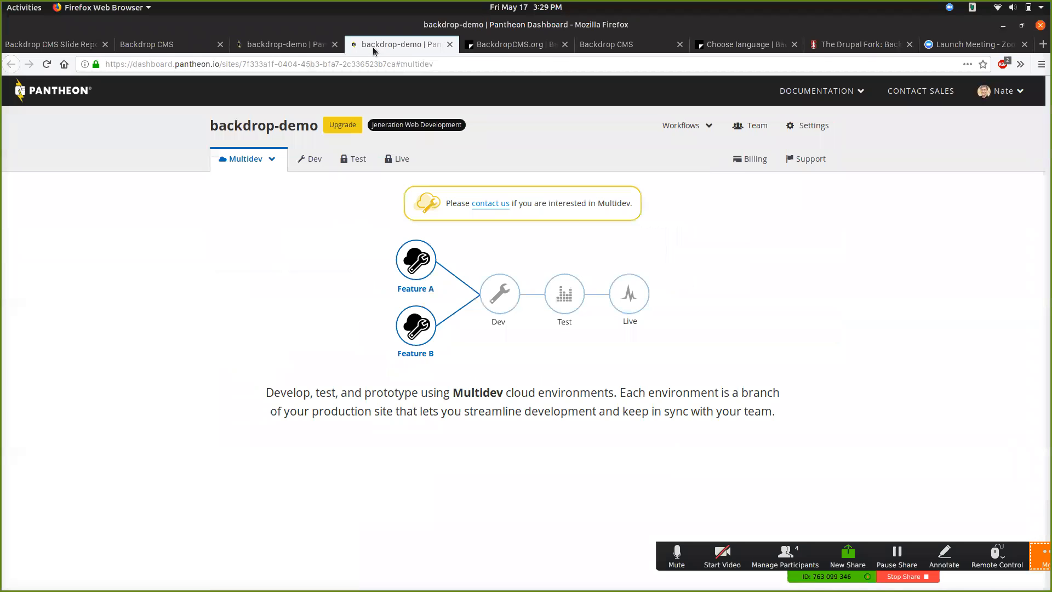
{"action": "middle_click", "coordinate": [368, 50]}
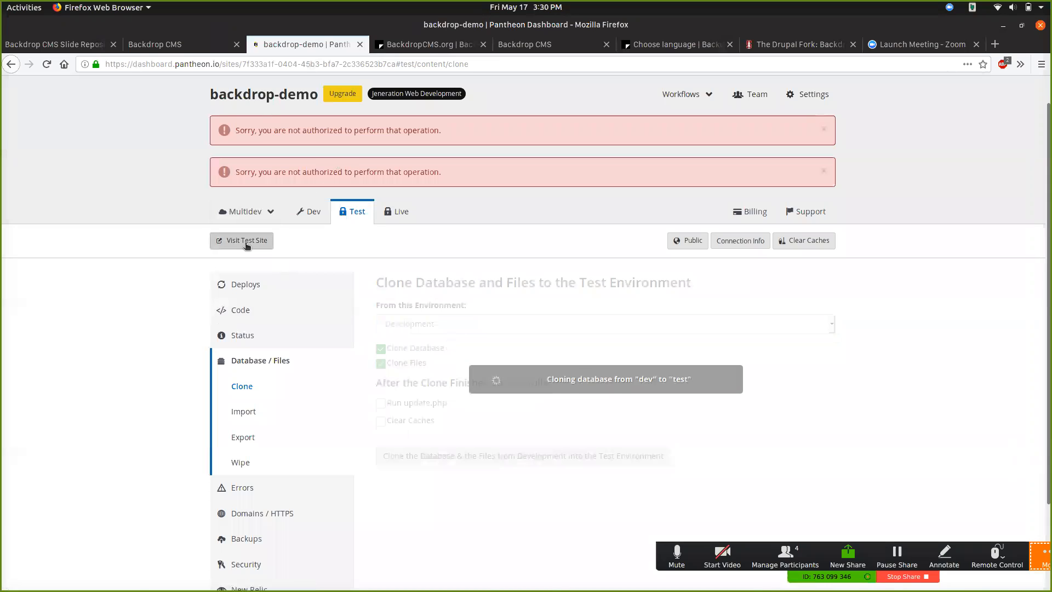
Open the test site in a new tab placed after the BackdropCMS.org tab, and return to the Pantheon dashboard
{"action": "left_click", "coordinate": [202, 47]}
{"action": "left_click", "coordinate": [295, 48]}
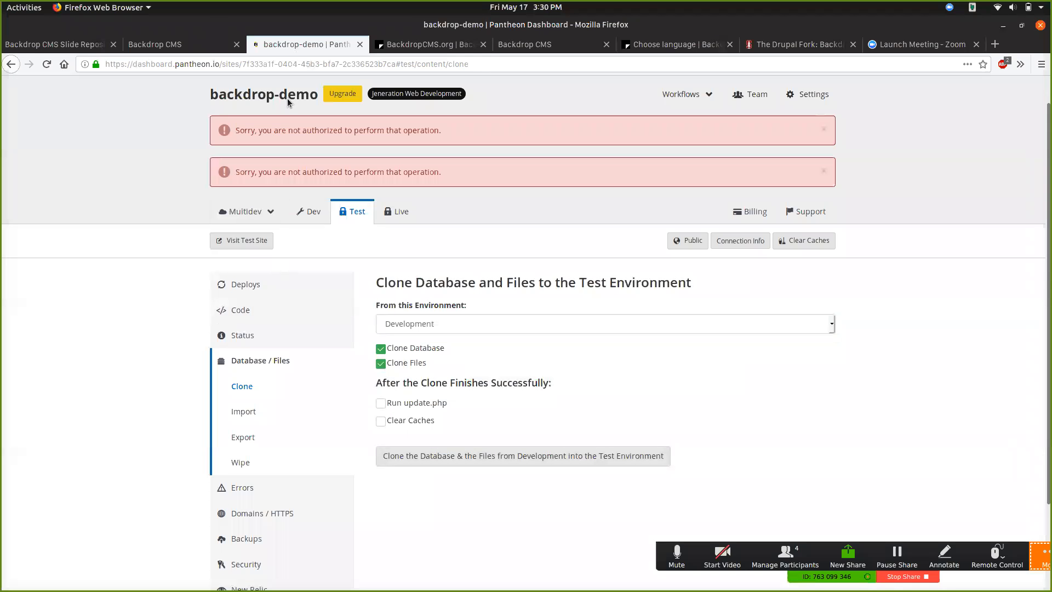
{"action": "middle_click", "coordinate": [231, 244]}
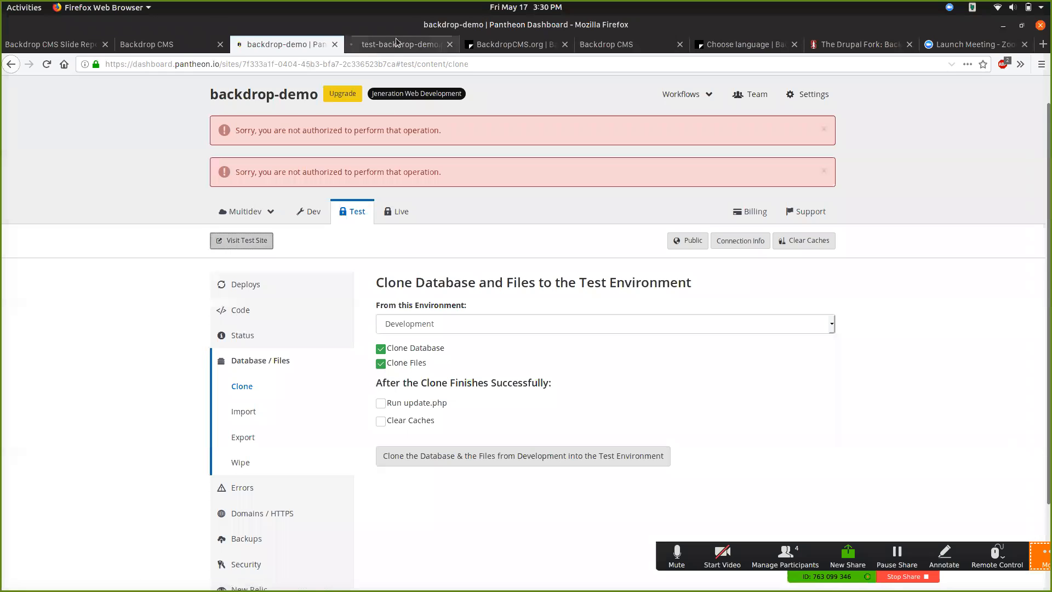
{"action": "left_click_drag", "start_coordinate": [401, 44], "coordinate": [504, 43]}
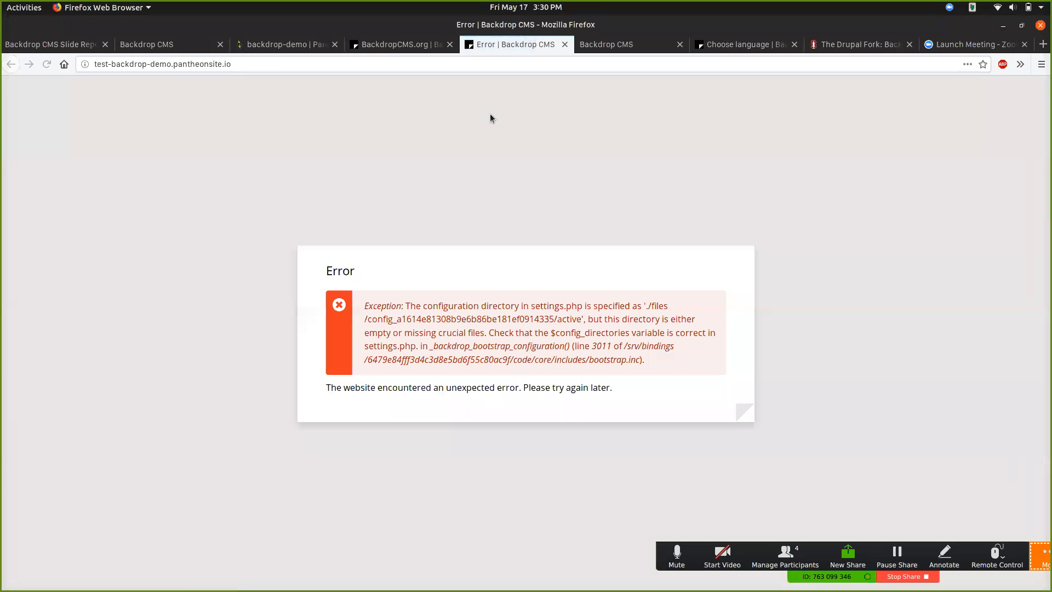
{"action": "left_click", "coordinate": [414, 44]}
{"action": "left_click", "coordinate": [303, 44]}
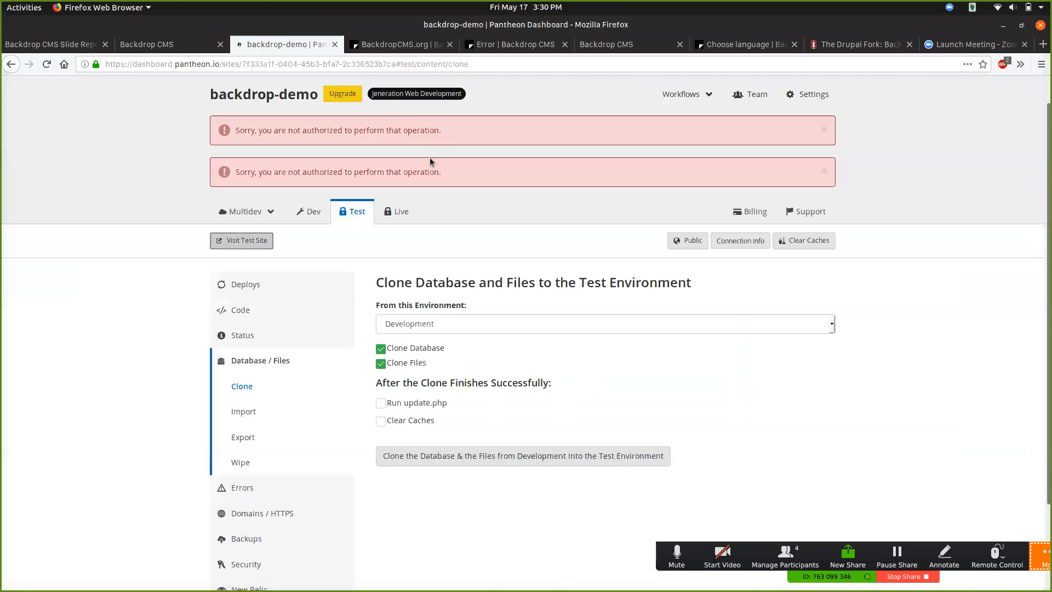
Reload the test site, compare it with the dev site's BackdropCMS.org page, and return to that page
{"action": "left_click", "coordinate": [400, 212]}
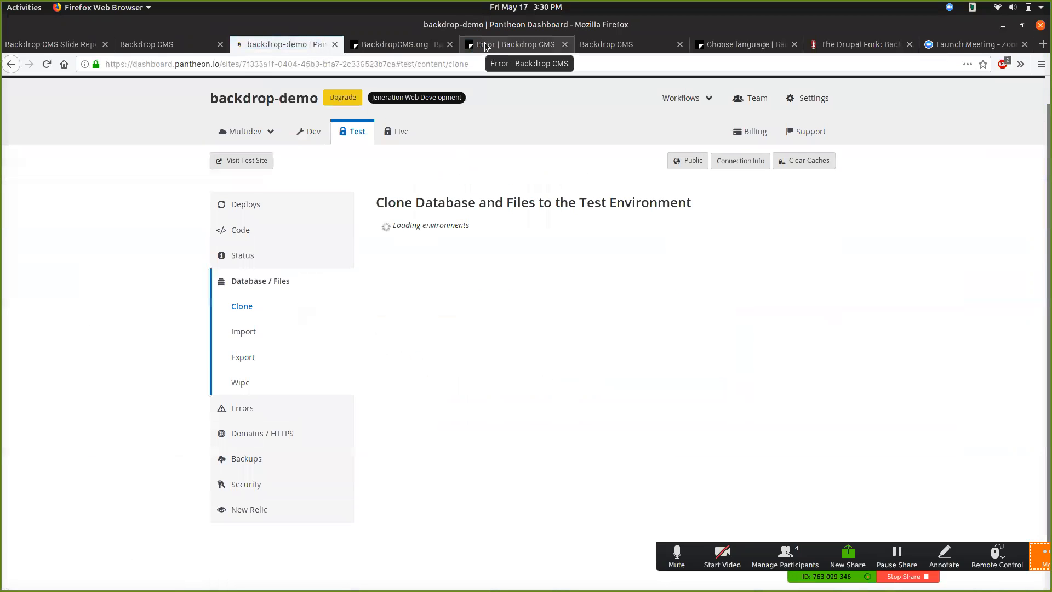
{"action": "left_click", "coordinate": [486, 47]}
{"action": "key", "text": "F5"}
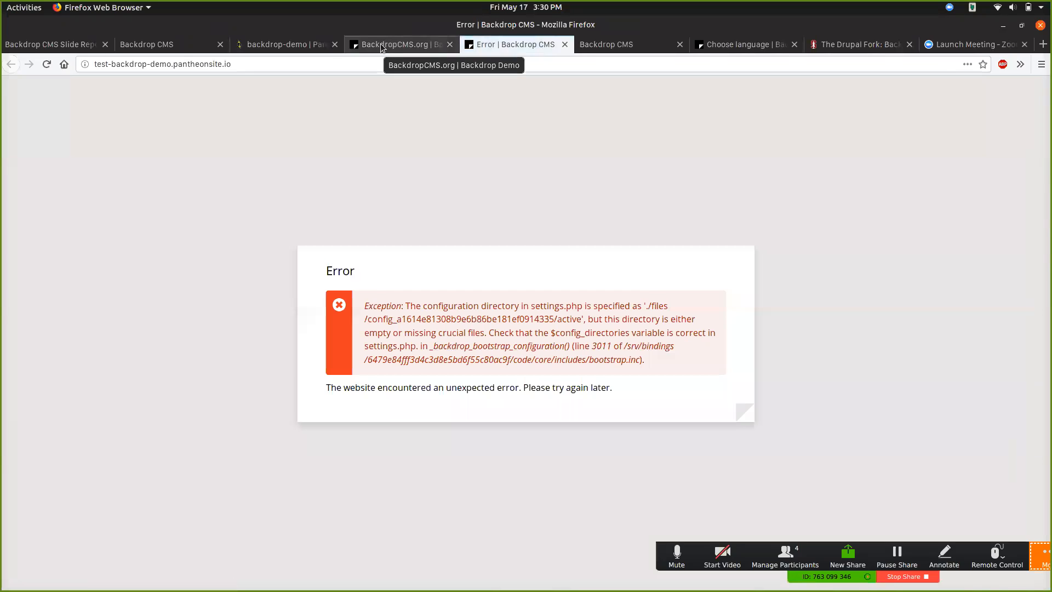
{"action": "left_click", "coordinate": [403, 43]}
{"action": "left_click", "coordinate": [478, 47]}
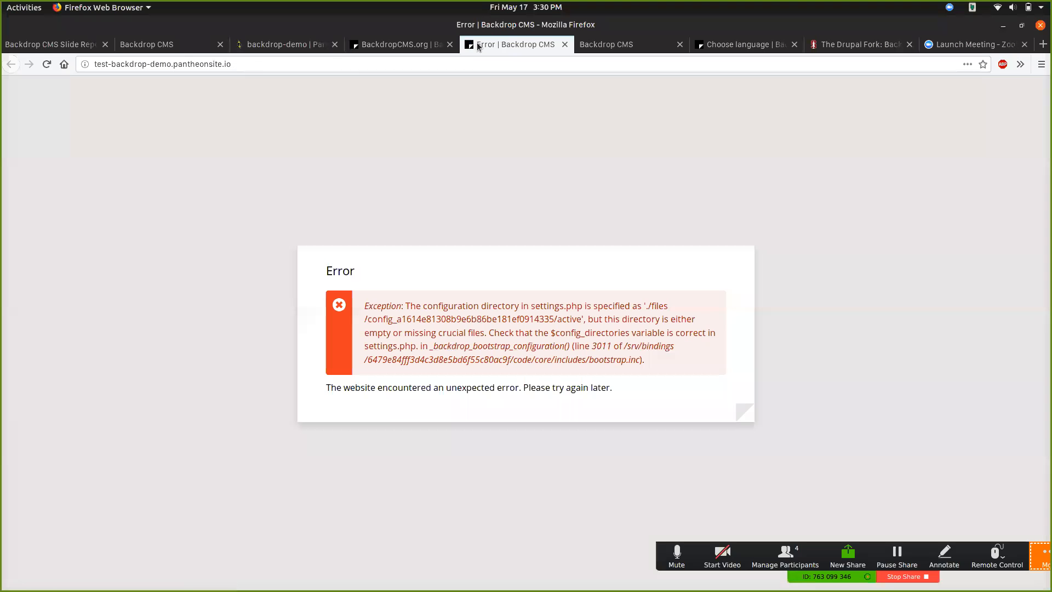
{"action": "left_click", "coordinate": [375, 68]}
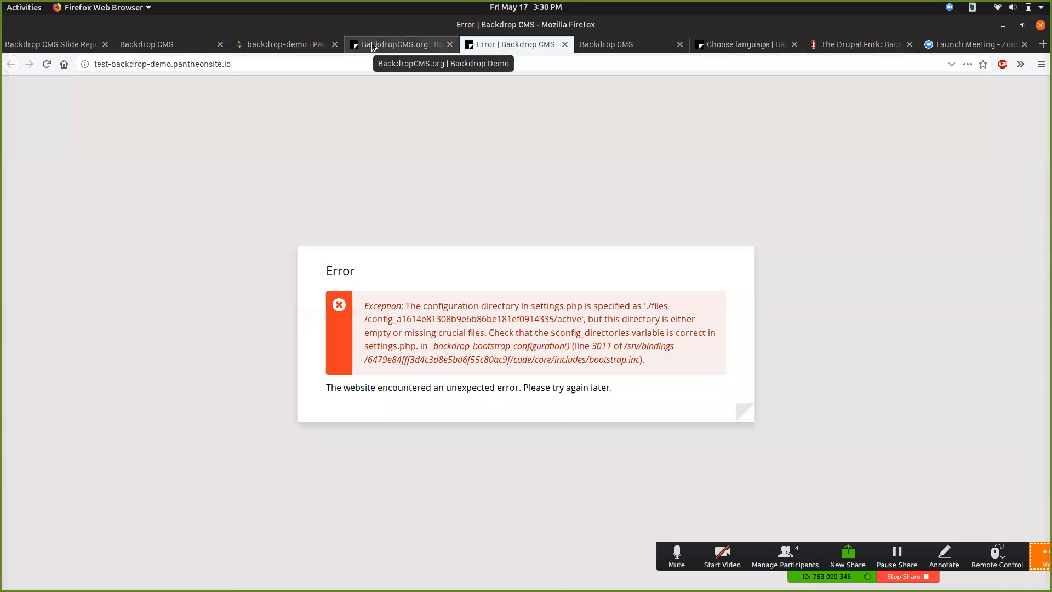
{"action": "left_click", "coordinate": [372, 47]}
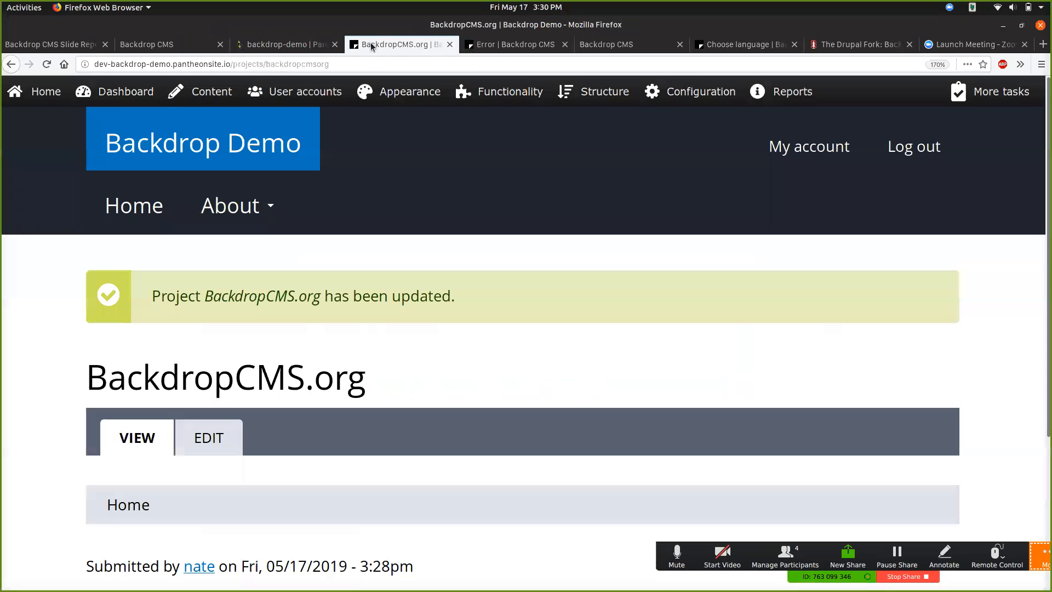
Check the clone progress in the Pantheon dashboard, reload the test site again, and return to the dev site
{"action": "left_click", "coordinate": [288, 43]}
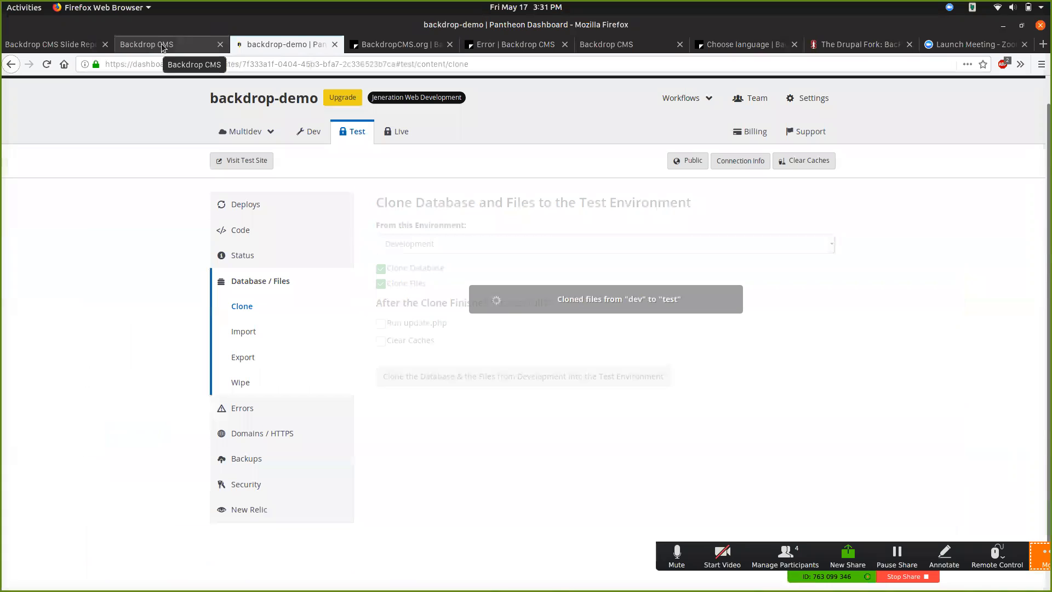
{"action": "left_click", "coordinate": [379, 44]}
{"action": "mouse_move", "coordinate": [406, 92]}
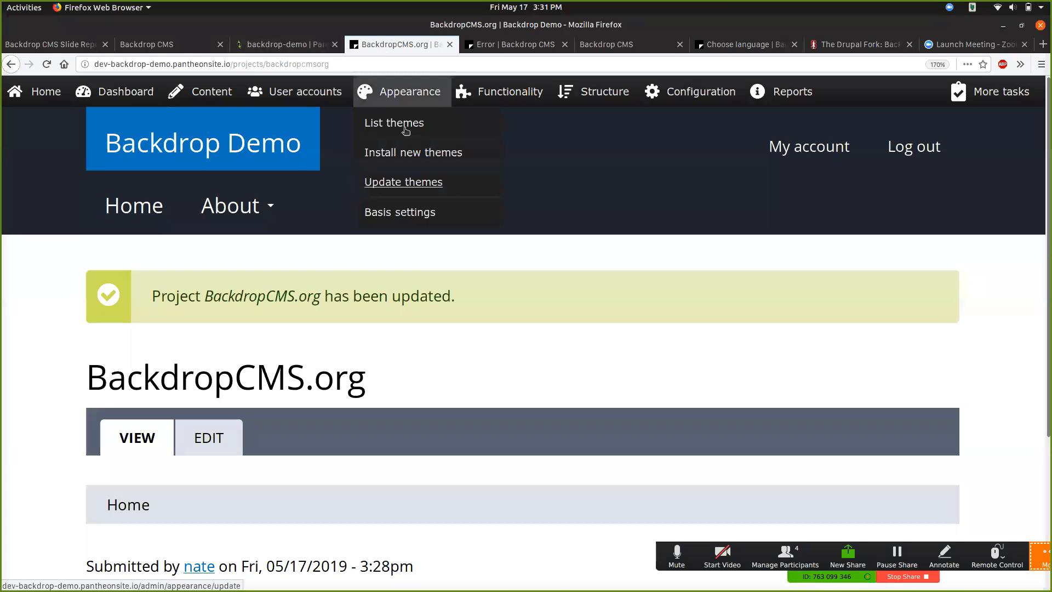
{"action": "left_click", "coordinate": [483, 46]}
{"action": "key", "text": "ctrl+r"}
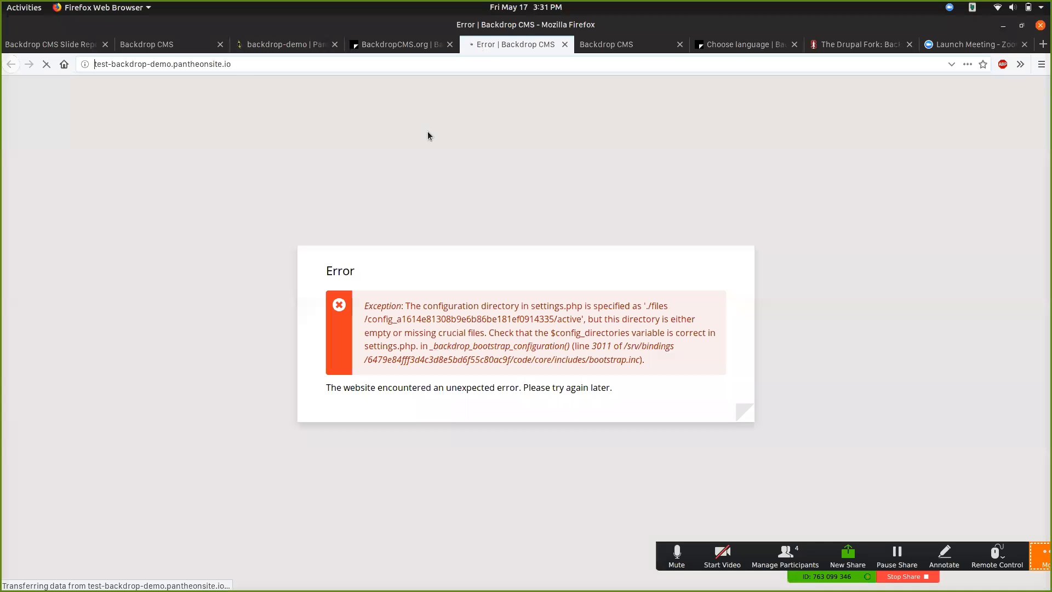
{"action": "left_click", "coordinate": [371, 46]}
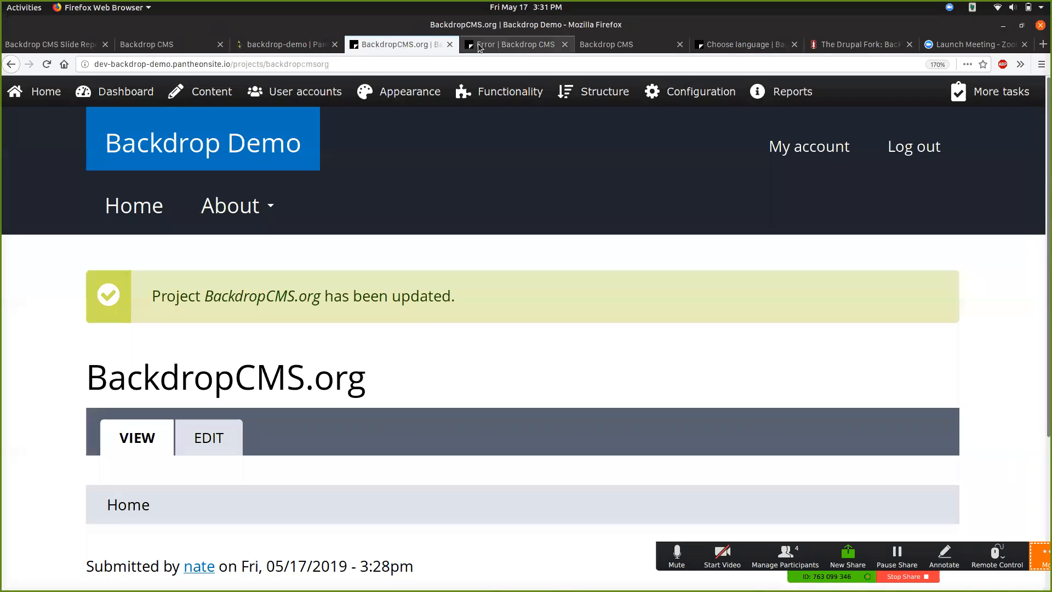
Check the Test environment's clone page in Pantheon and go back to the BackdropCMS.org project page
{"action": "left_click", "coordinate": [325, 49]}
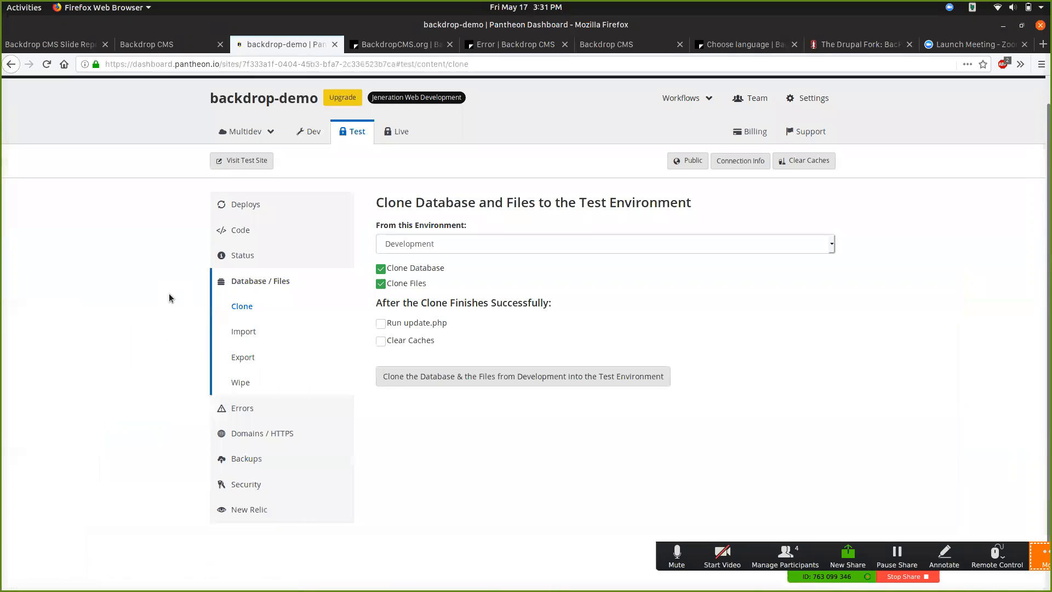
{"action": "left_click", "coordinate": [165, 48]}
{"action": "left_click", "coordinate": [305, 45]}
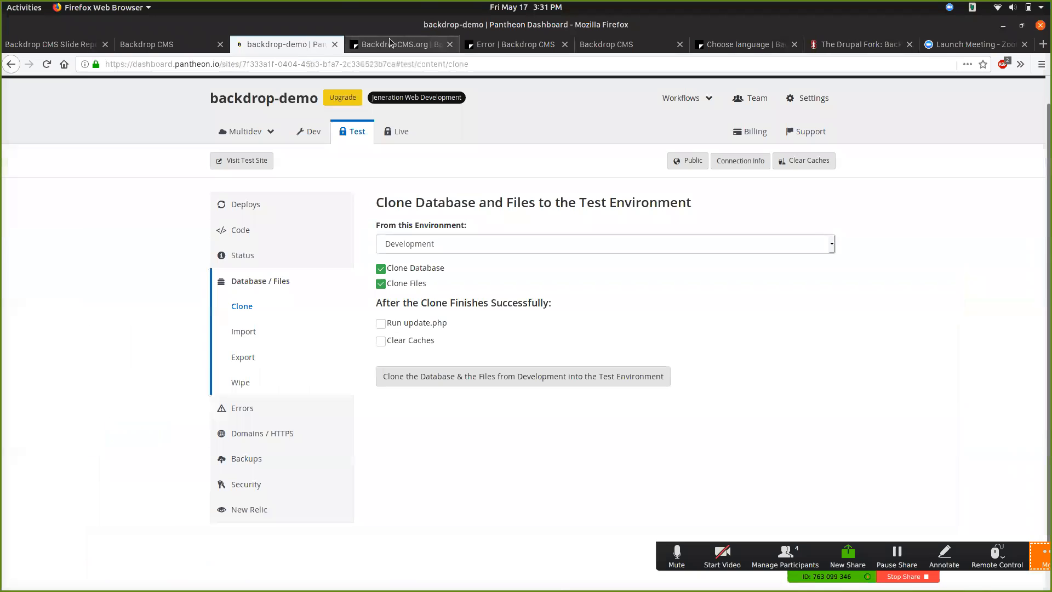
{"action": "left_click", "coordinate": [391, 44]}
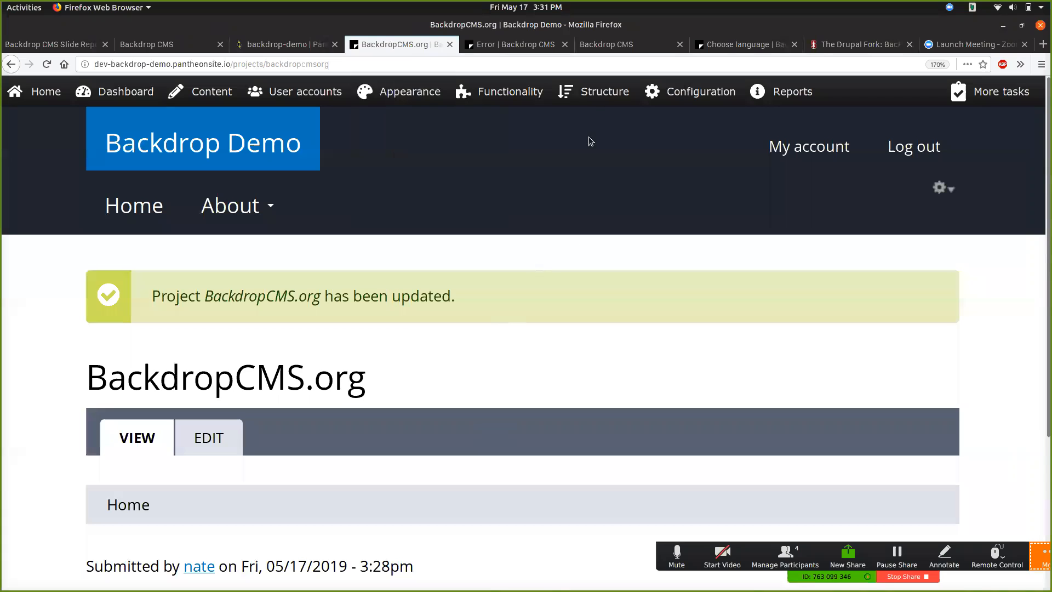
Start a new view on the dev site and name it Recent Projects
{"action": "mouse_move", "coordinate": [594, 91]}
{"action": "mouse_move", "coordinate": [606, 275]}
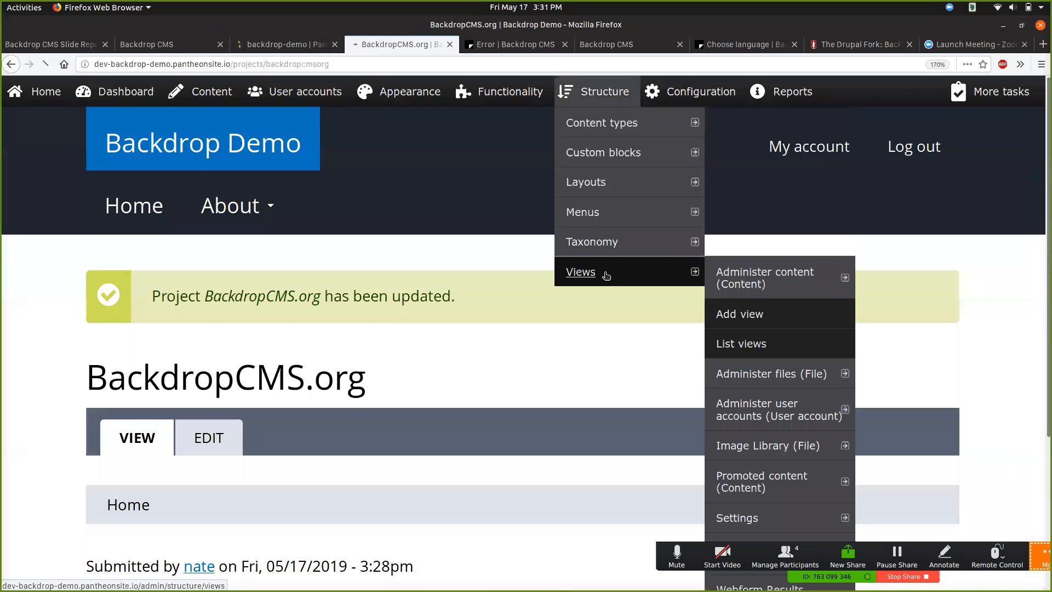
{"action": "left_click", "coordinate": [729, 322]}
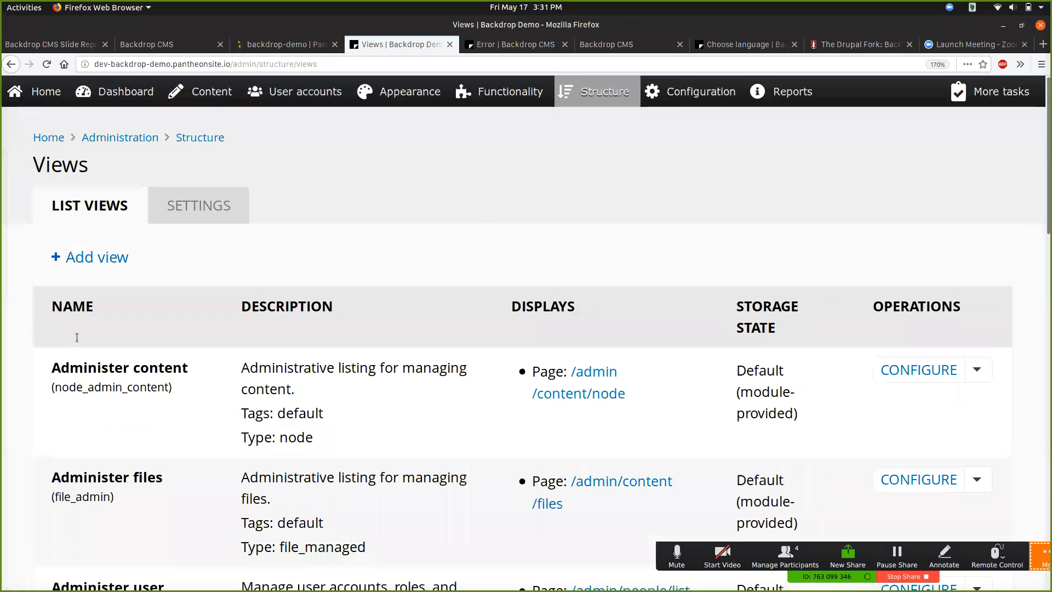
{"action": "left_click", "coordinate": [77, 262]}
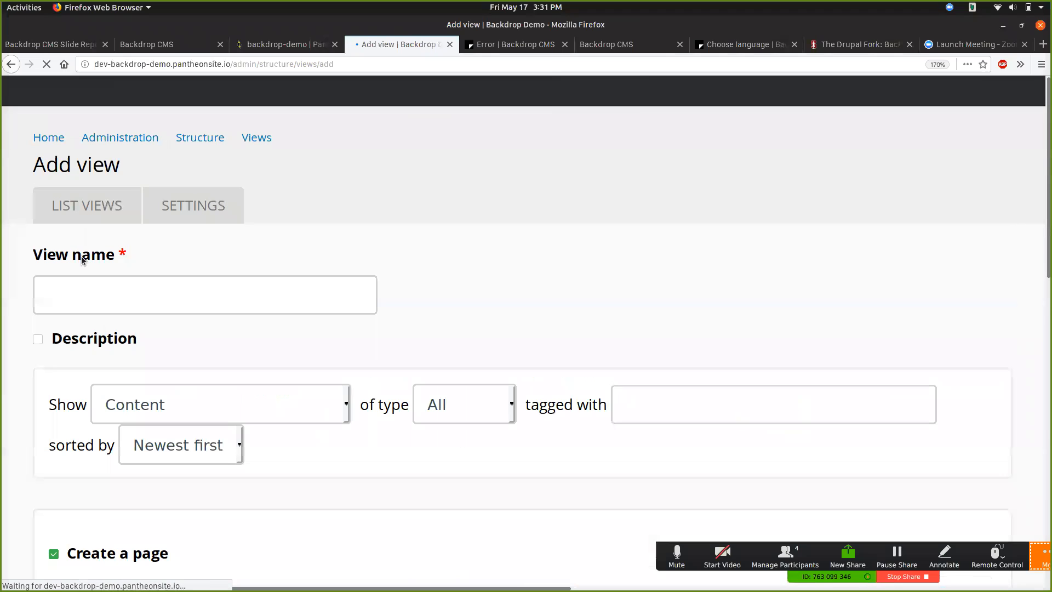
{"action": "left_click", "coordinate": [108, 286]}
{"action": "type", "text": "R"}
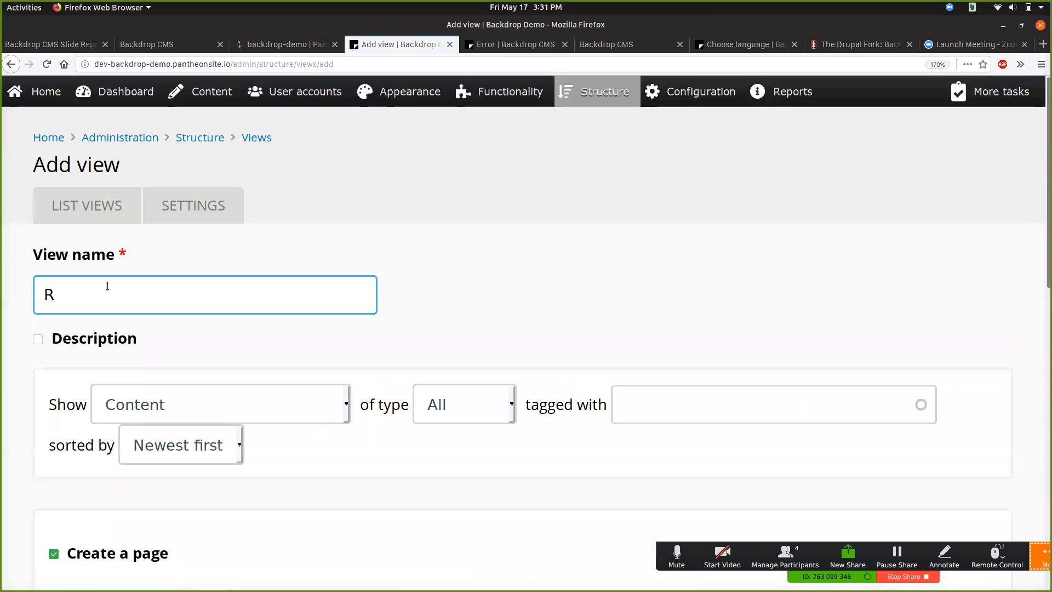
{"action": "type", "text": "ec"}
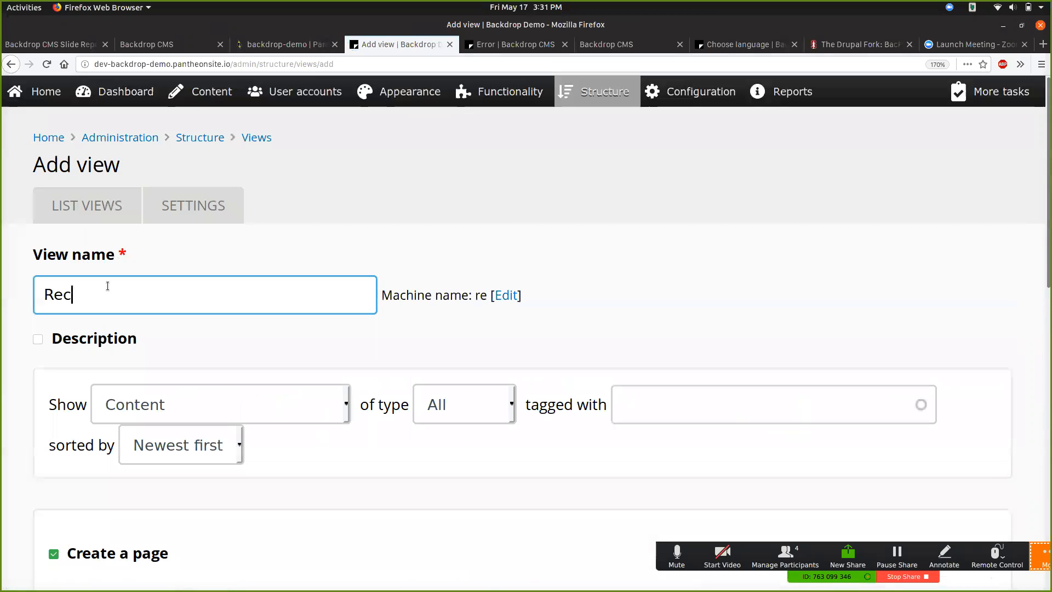
{"action": "type", "text": "ent Projects"}
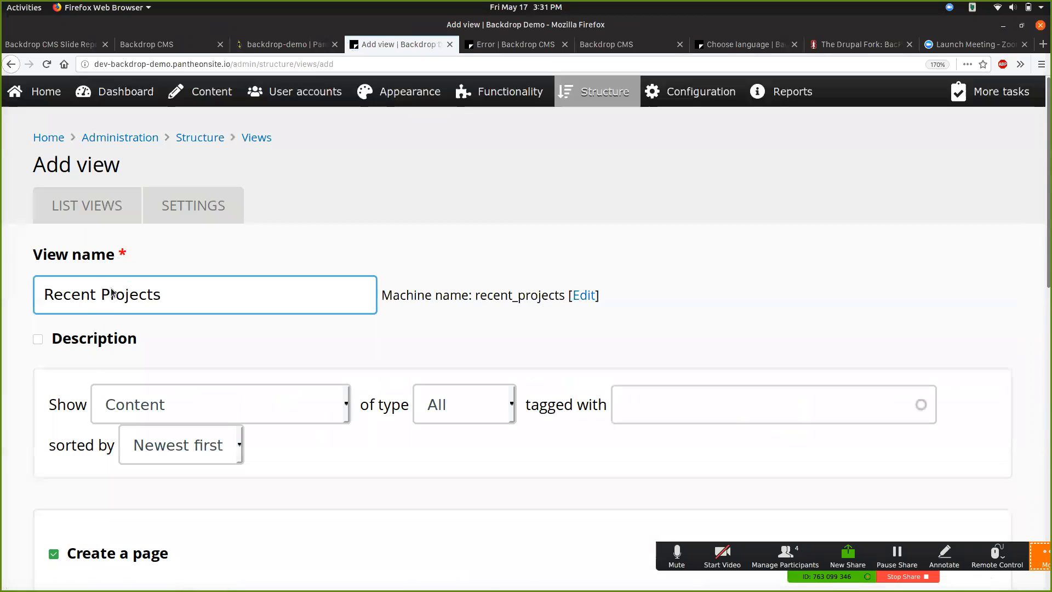
Turn off page creation for the view and limit its content to the Project type
{"action": "scroll", "coordinate": [94, 284], "scroll_direction": "down", "scroll_amount": 5}
{"action": "left_click", "coordinate": [93, 282]}
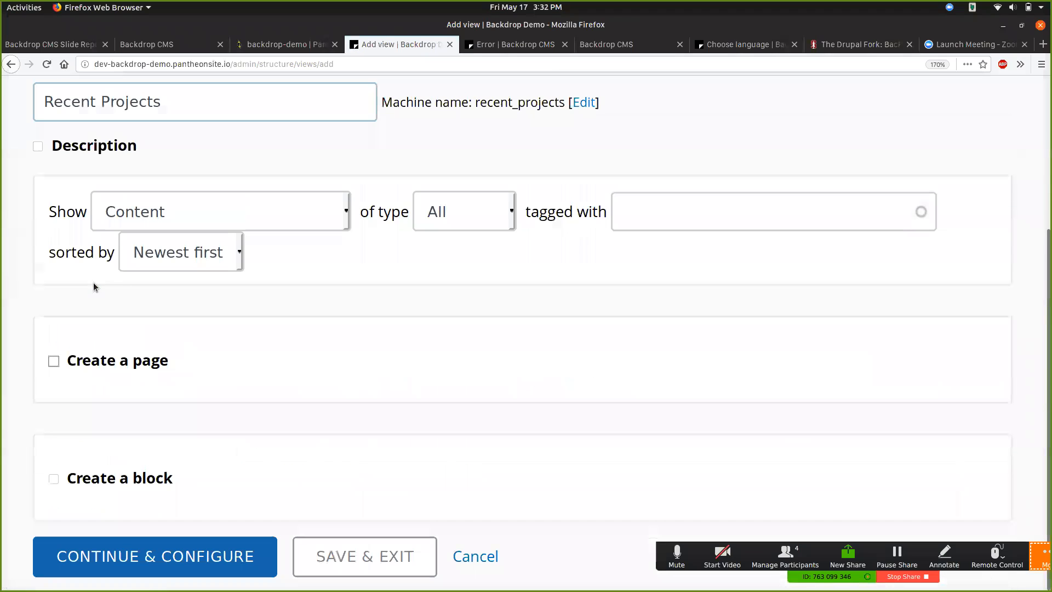
{"action": "left_click", "coordinate": [446, 219]}
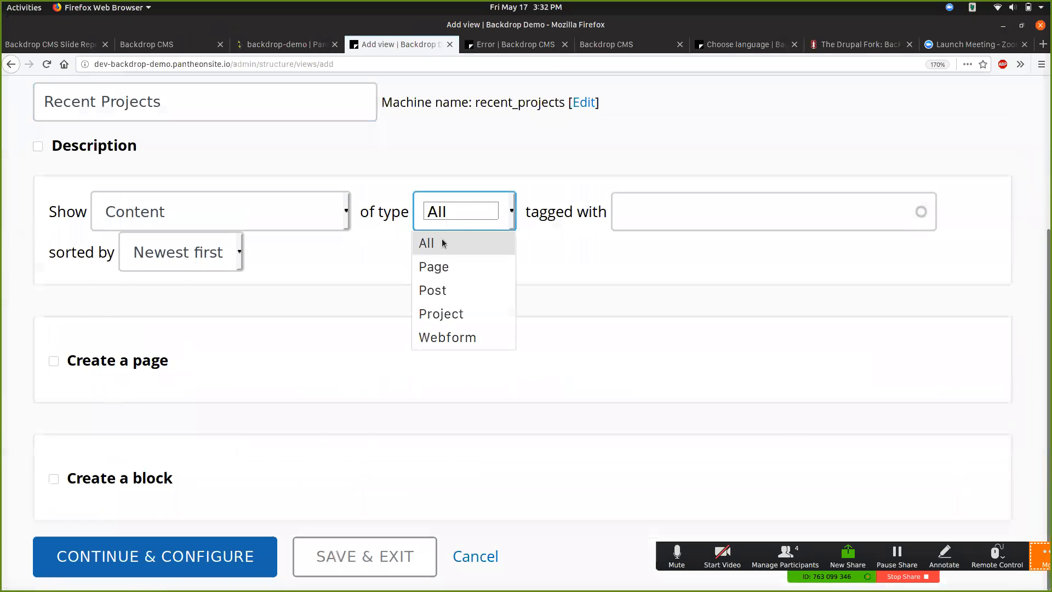
{"action": "left_click", "coordinate": [426, 315]}
Create a block display for the view as an HTML list of linked titles and continue to its configuration
{"action": "left_click", "coordinate": [123, 473]}
{"action": "scroll", "coordinate": [241, 410], "scroll_direction": "down", "scroll_amount": 5}
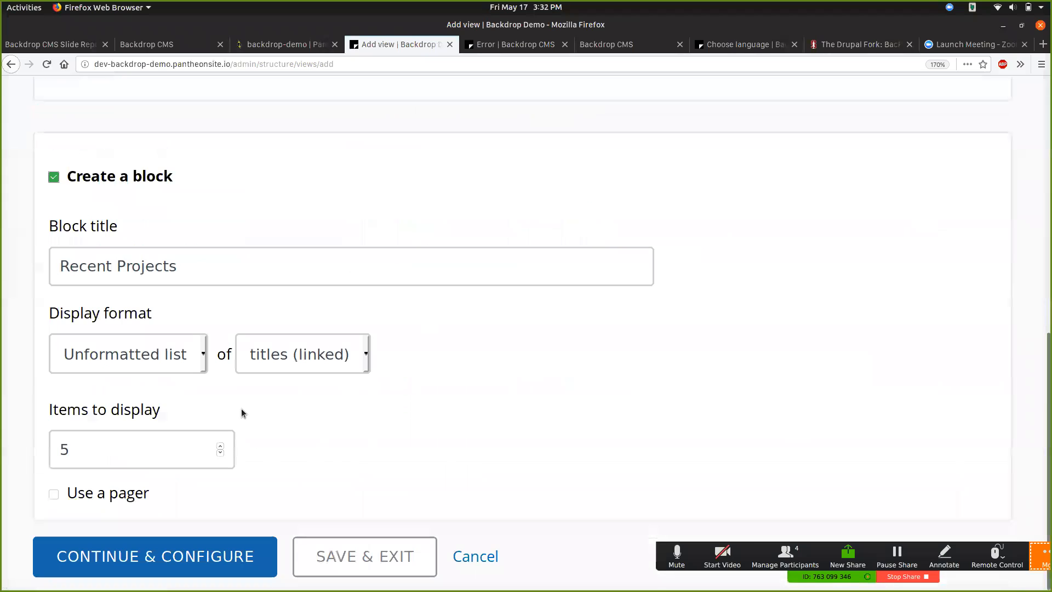
{"action": "left_click", "coordinate": [178, 352]}
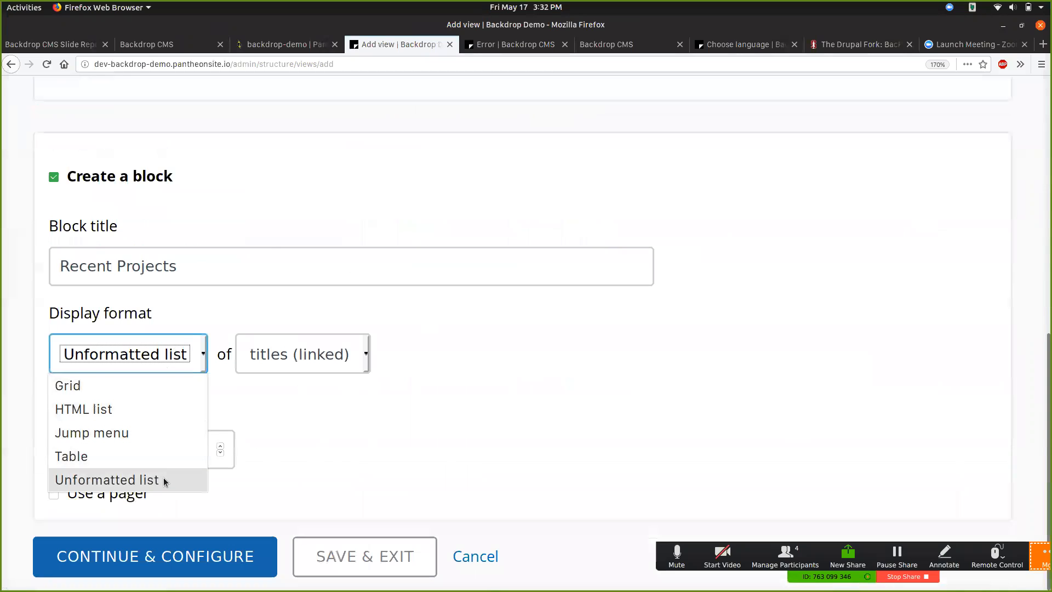
{"action": "left_click", "coordinate": [143, 408]}
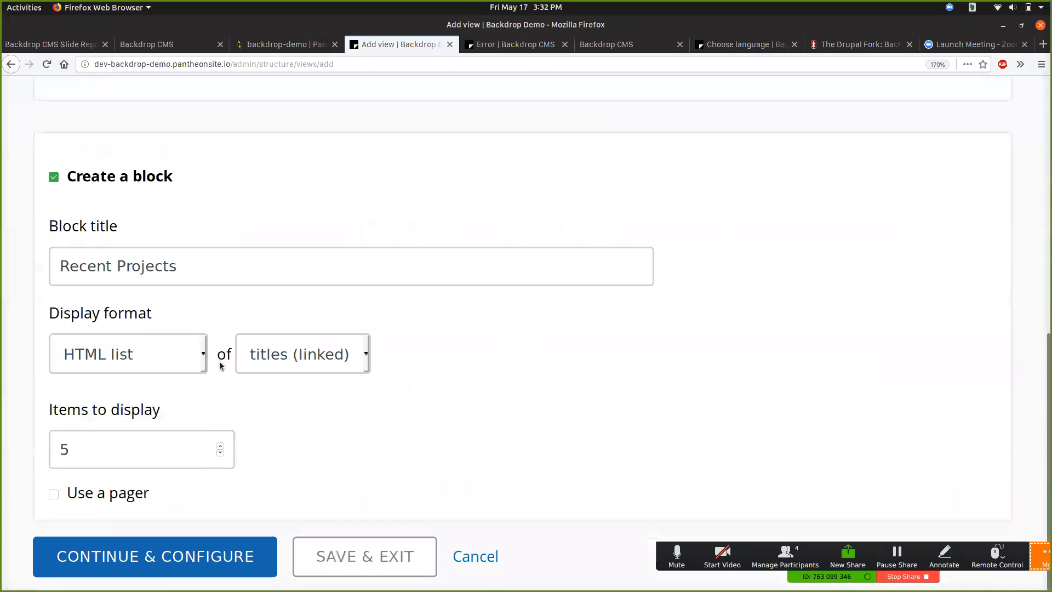
{"action": "left_click", "coordinate": [159, 561]}
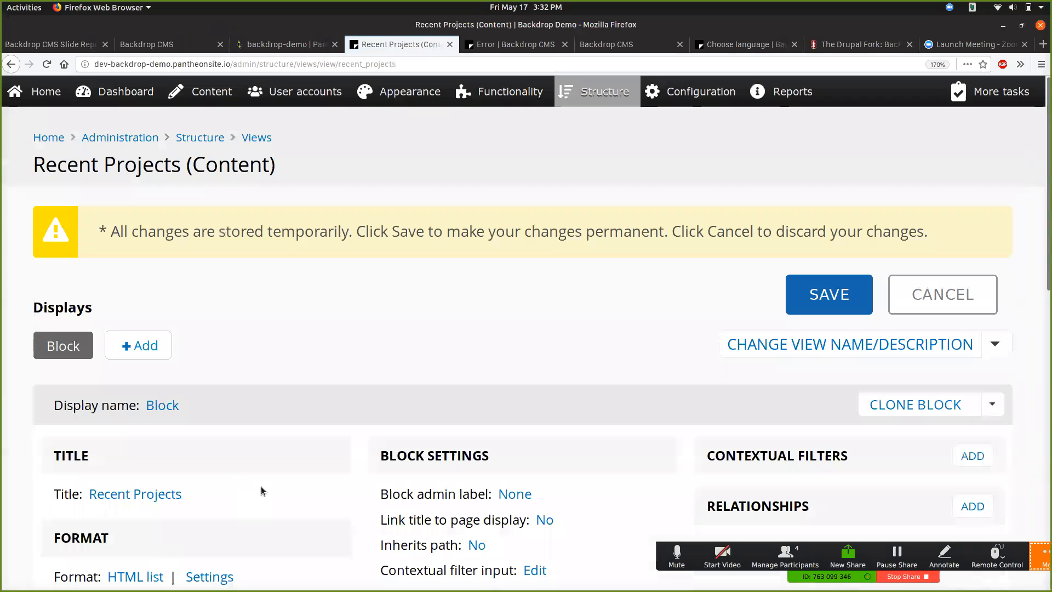
Review the block display's fields, filter, sort and pager settings and save the Recent Projects view
{"action": "scroll", "coordinate": [368, 363], "scroll_direction": "down", "scroll_amount": 5}
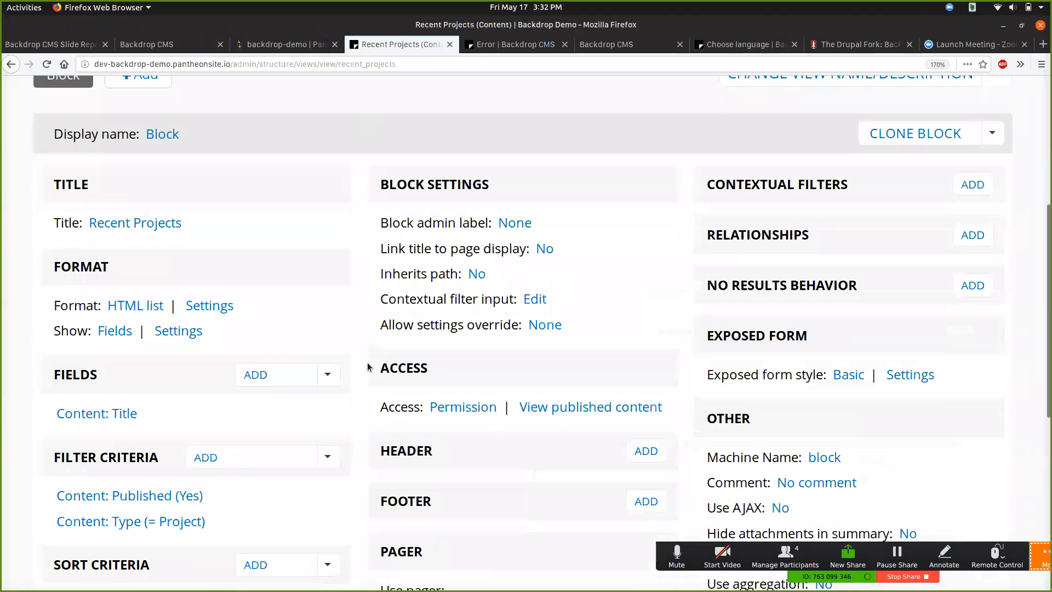
{"action": "scroll", "coordinate": [367, 366], "scroll_direction": "down", "scroll_amount": 3}
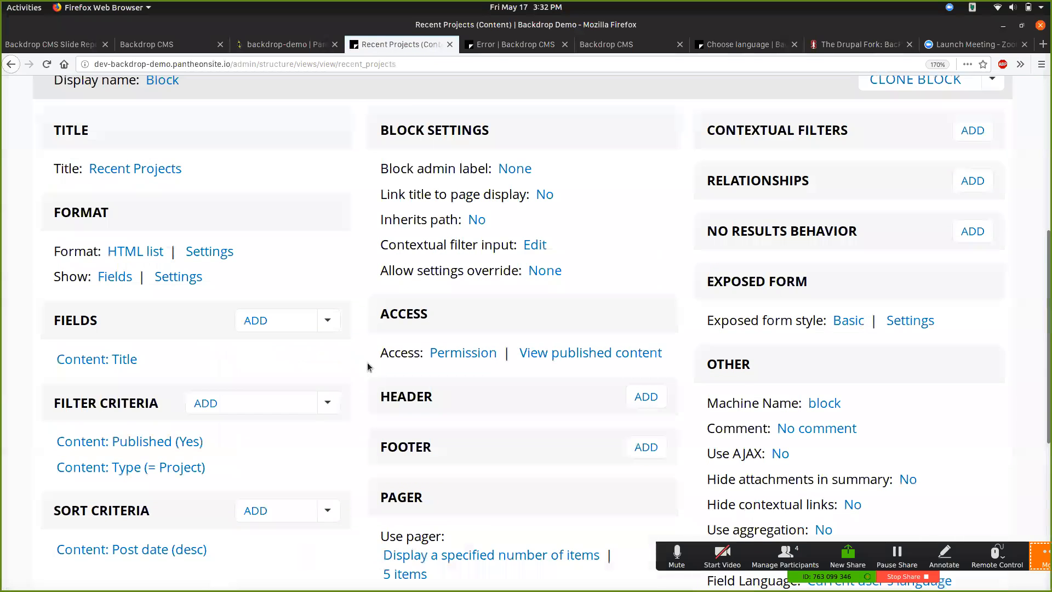
{"action": "scroll", "coordinate": [368, 366], "scroll_direction": "down", "scroll_amount": 1}
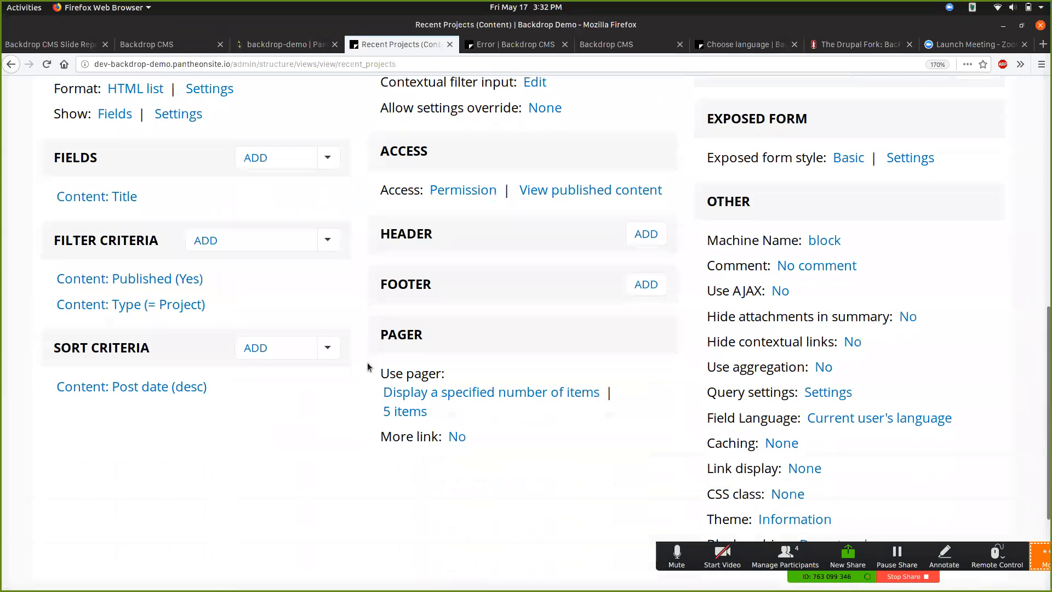
{"action": "scroll", "coordinate": [369, 367], "scroll_direction": "up", "scroll_amount": 6}
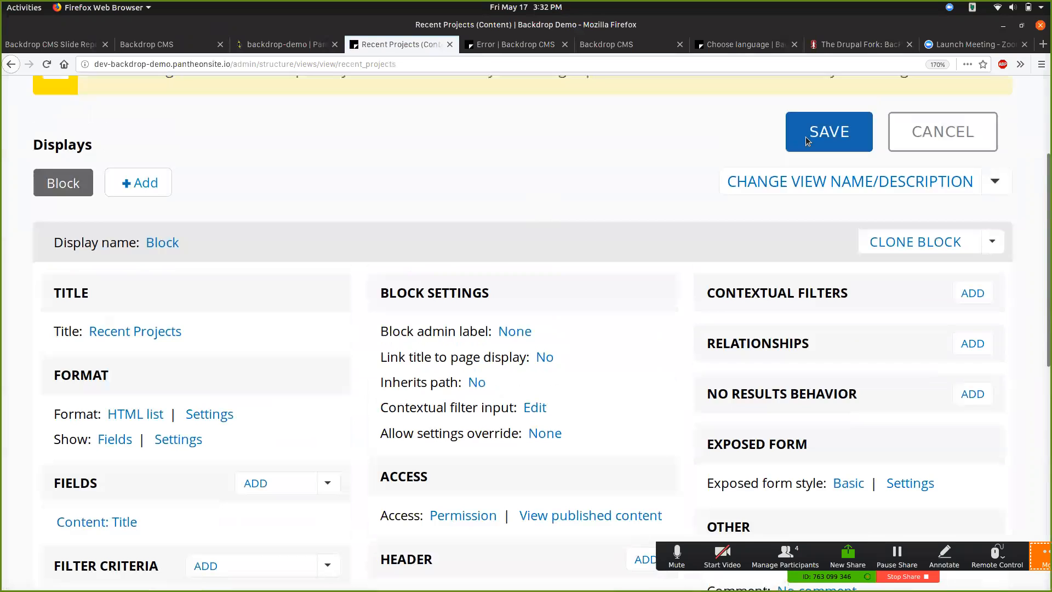
{"action": "left_click", "coordinate": [805, 137]}
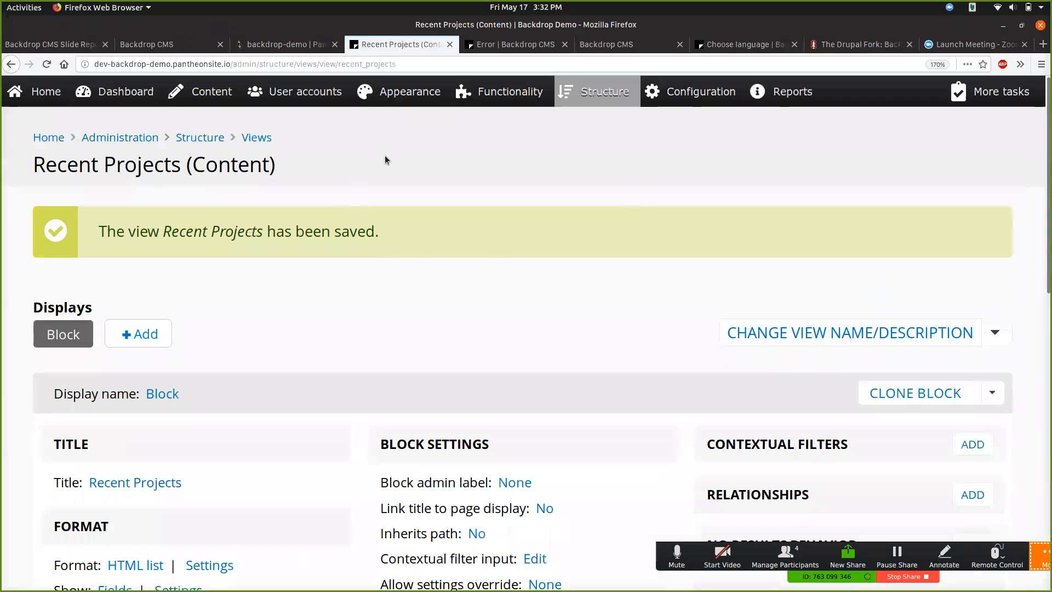
Open the block management page of the Default Layout from the list of layouts
{"action": "mouse_move", "coordinate": [576, 101]}
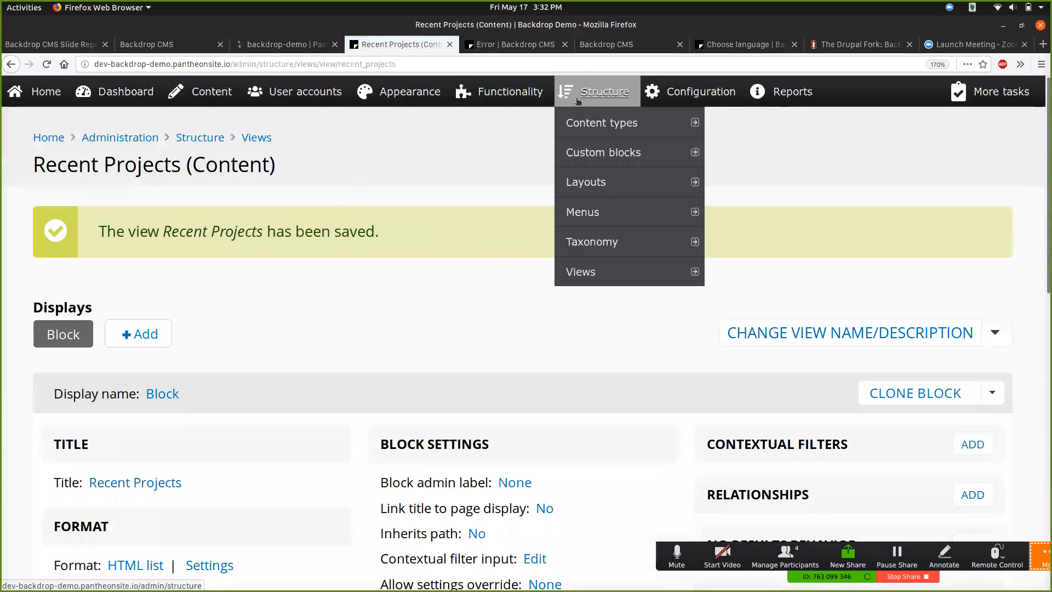
{"action": "left_click", "coordinate": [589, 185]}
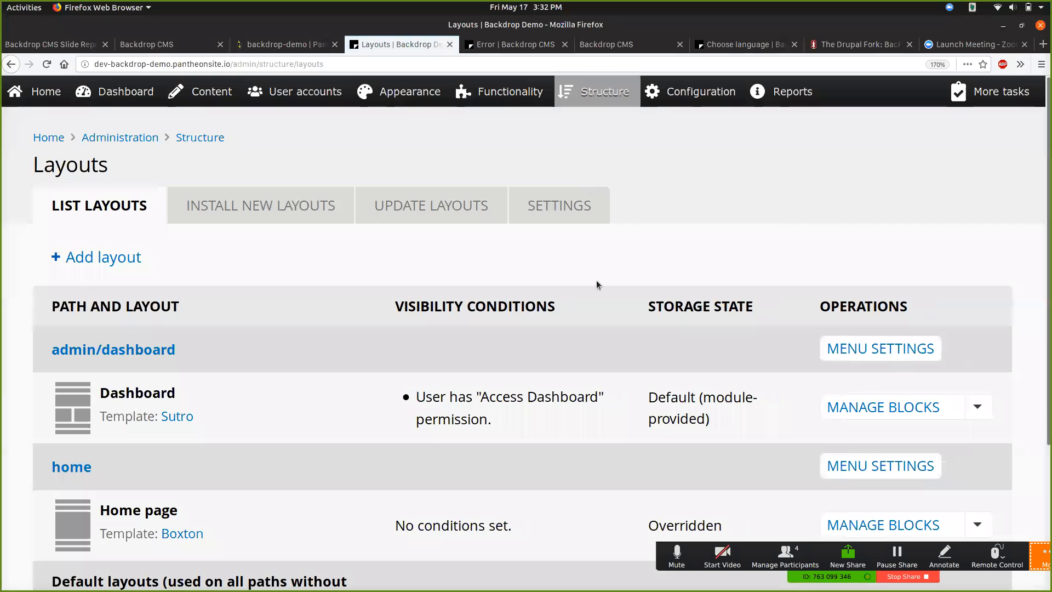
{"action": "scroll", "coordinate": [599, 253], "scroll_direction": "down", "scroll_amount": 5}
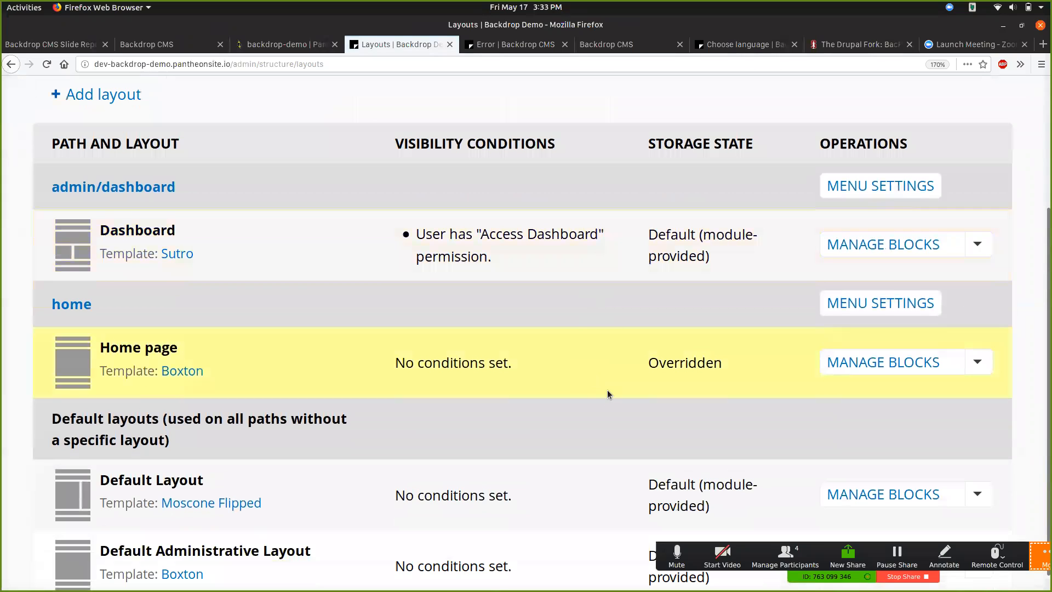
{"action": "scroll", "coordinate": [599, 395], "scroll_direction": "down", "scroll_amount": 1}
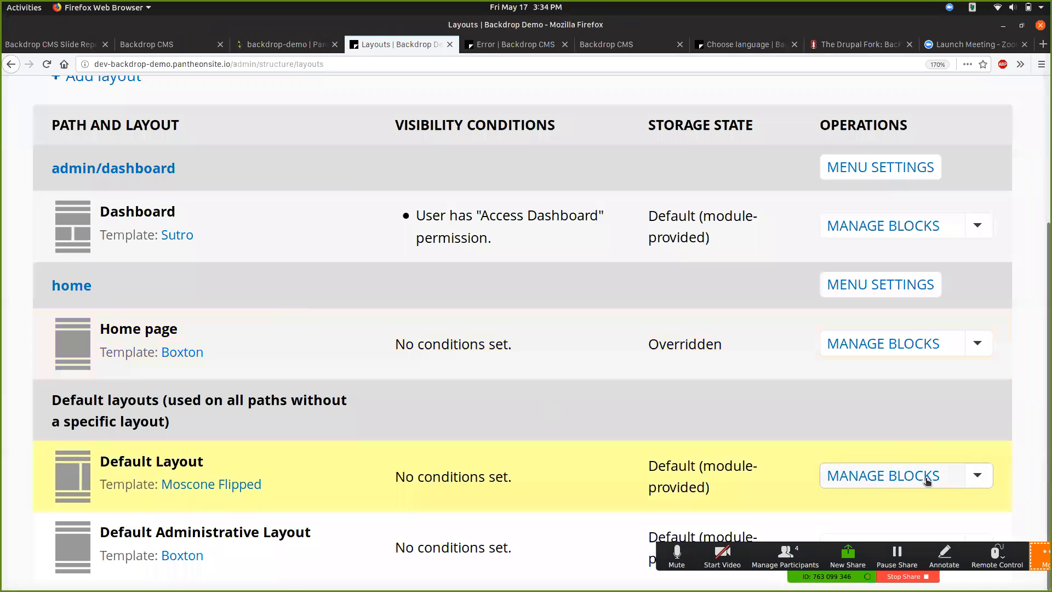
{"action": "left_click", "coordinate": [904, 481]}
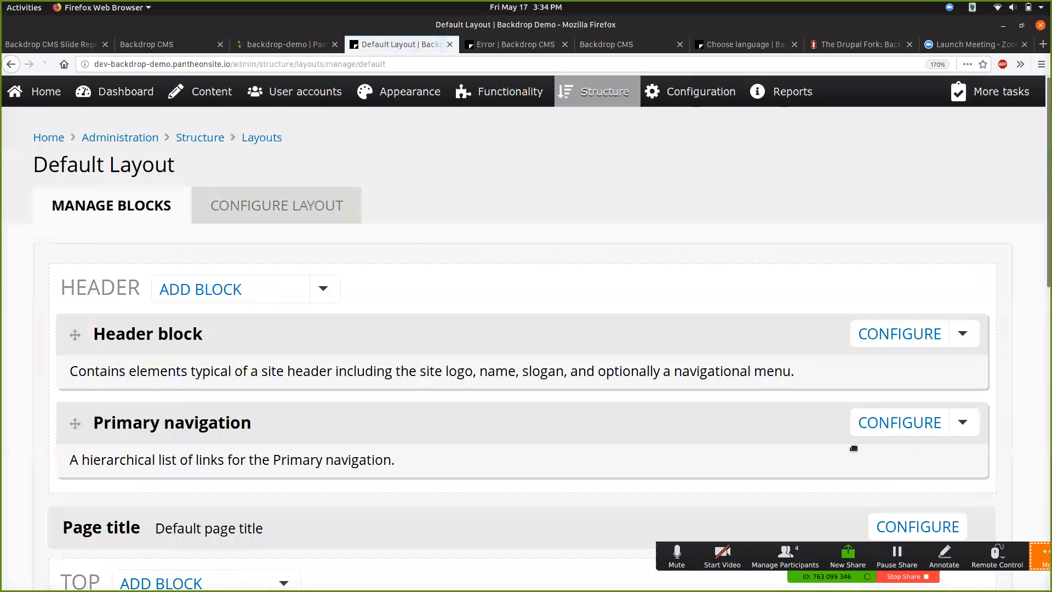
Start adding a block to the Default Layout, search for "recent" and choose View: Recent Projects
{"action": "scroll", "coordinate": [811, 387], "scroll_direction": "down", "scroll_amount": 7}
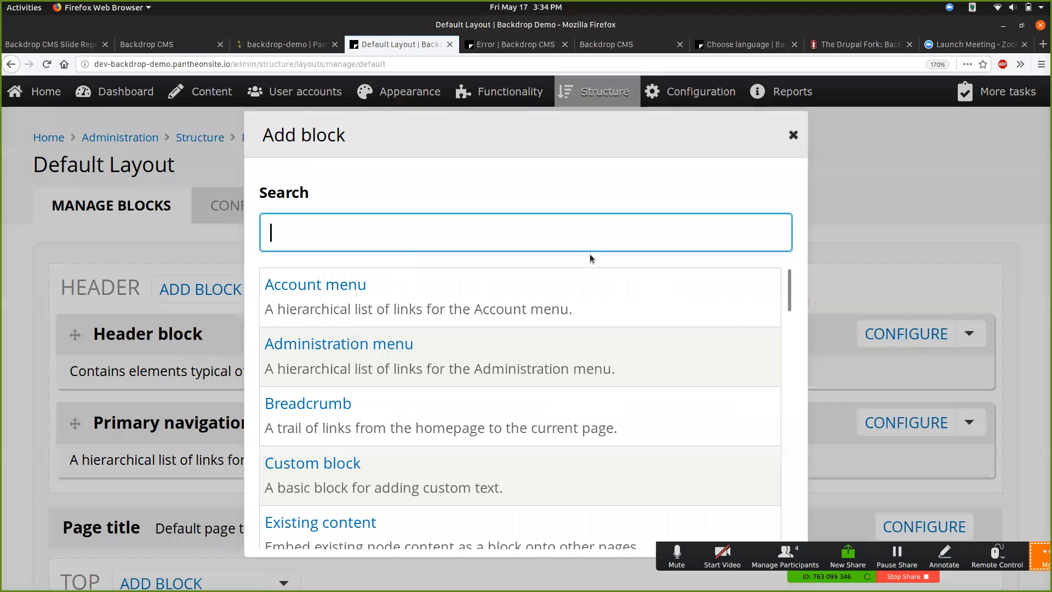
{"action": "type", "text": "recent"}
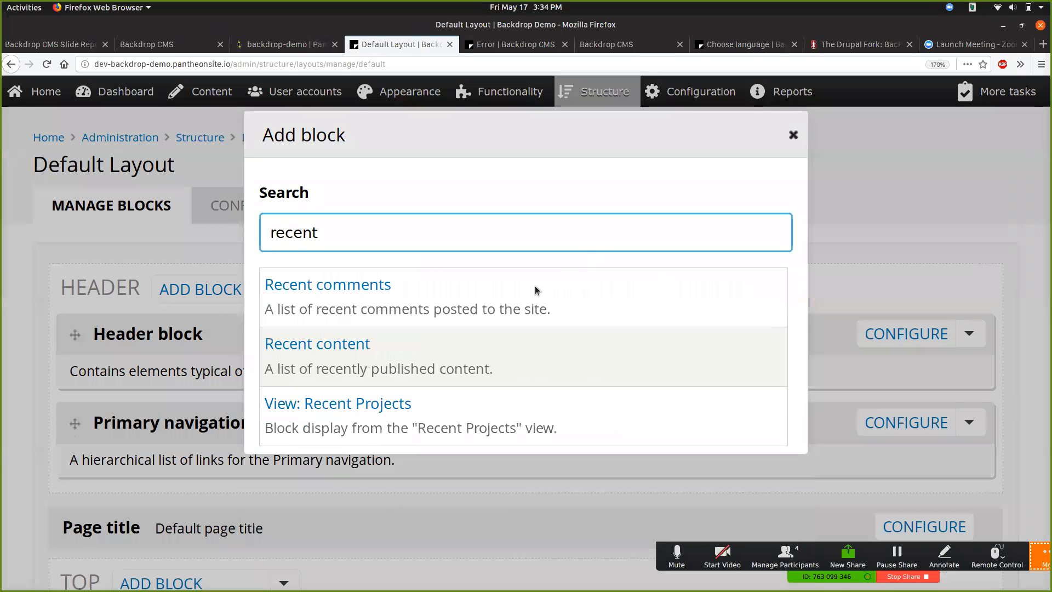
{"action": "left_click", "coordinate": [343, 406]}
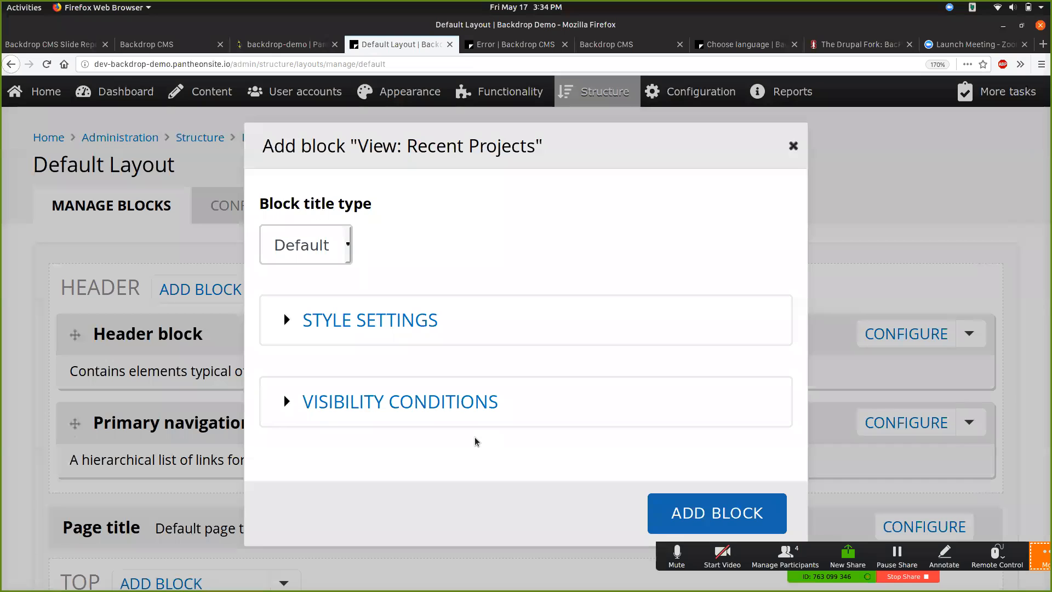
Try None as the block title type and set it back to Default
{"action": "left_click", "coordinate": [336, 257]}
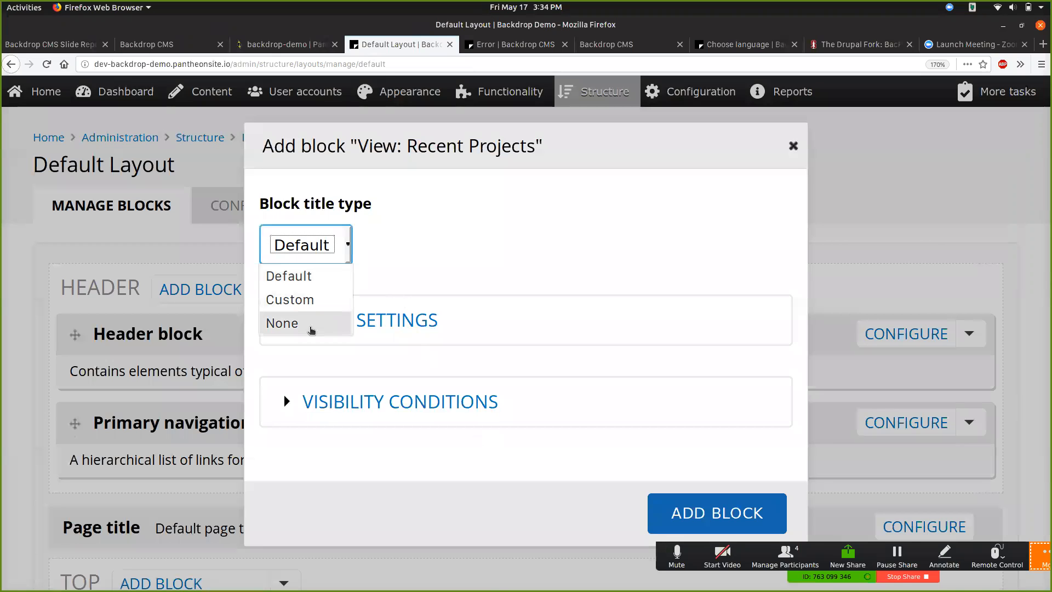
{"action": "left_click", "coordinate": [311, 327]}
{"action": "left_click", "coordinate": [324, 249]}
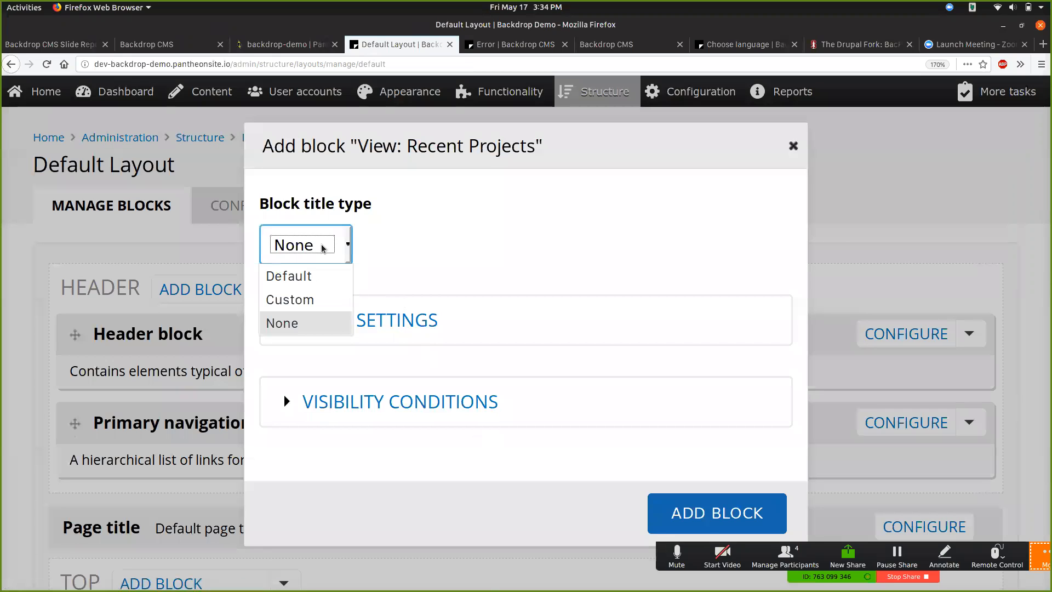
{"action": "left_click", "coordinate": [310, 277]}
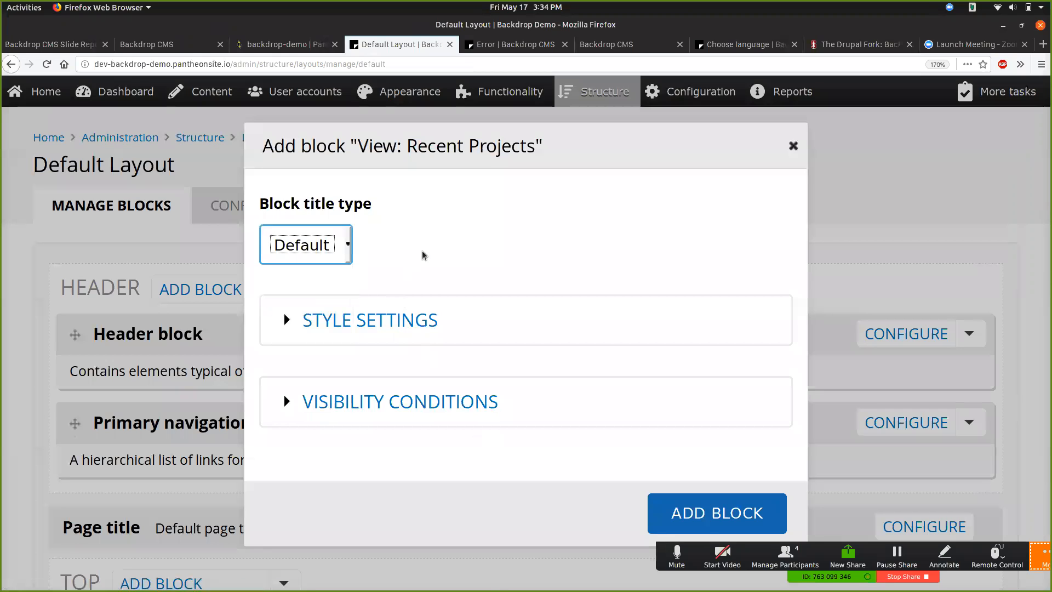
Set the block's style to Dynamic in its style settings and review the wrapper, heading and content options
{"action": "left_click", "coordinate": [385, 320]}
{"action": "left_click", "coordinate": [438, 314]}
{"action": "scroll", "coordinate": [489, 337], "scroll_direction": "down", "scroll_amount": 3}
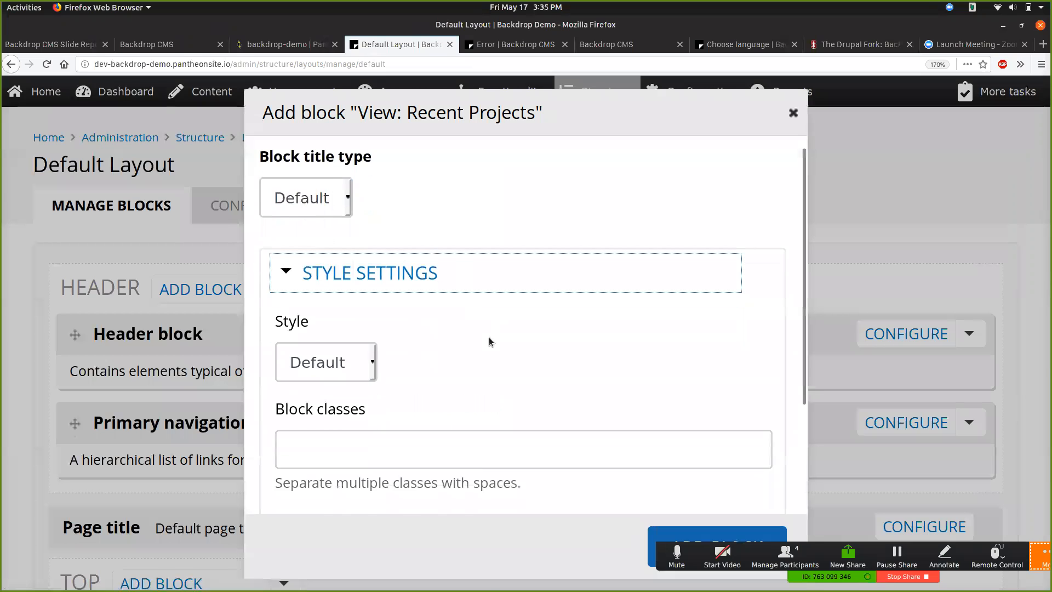
{"action": "scroll", "coordinate": [489, 338], "scroll_direction": "down", "scroll_amount": 1}
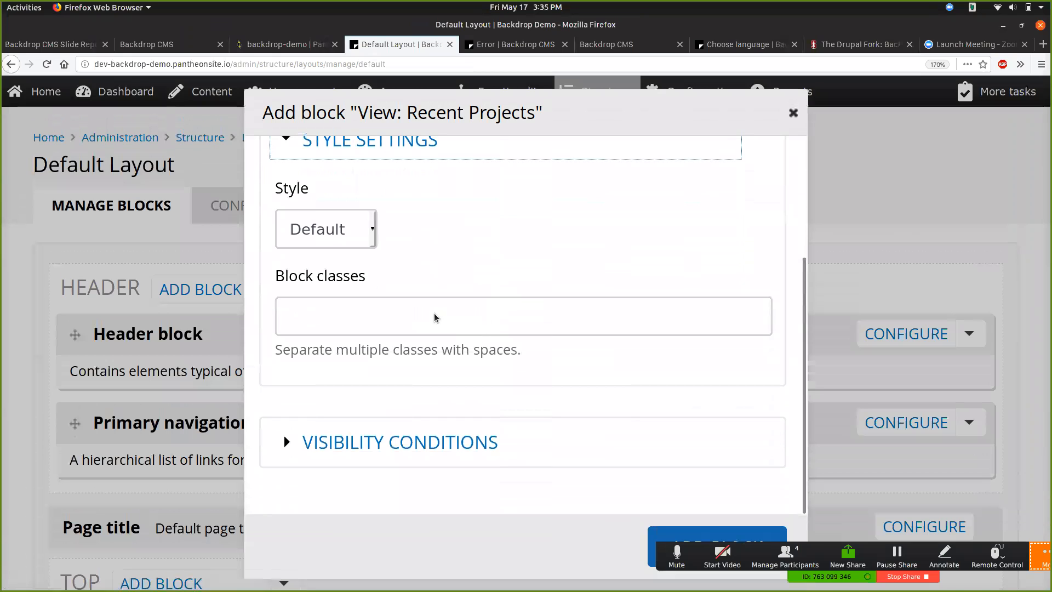
{"action": "left_click", "coordinate": [325, 228]}
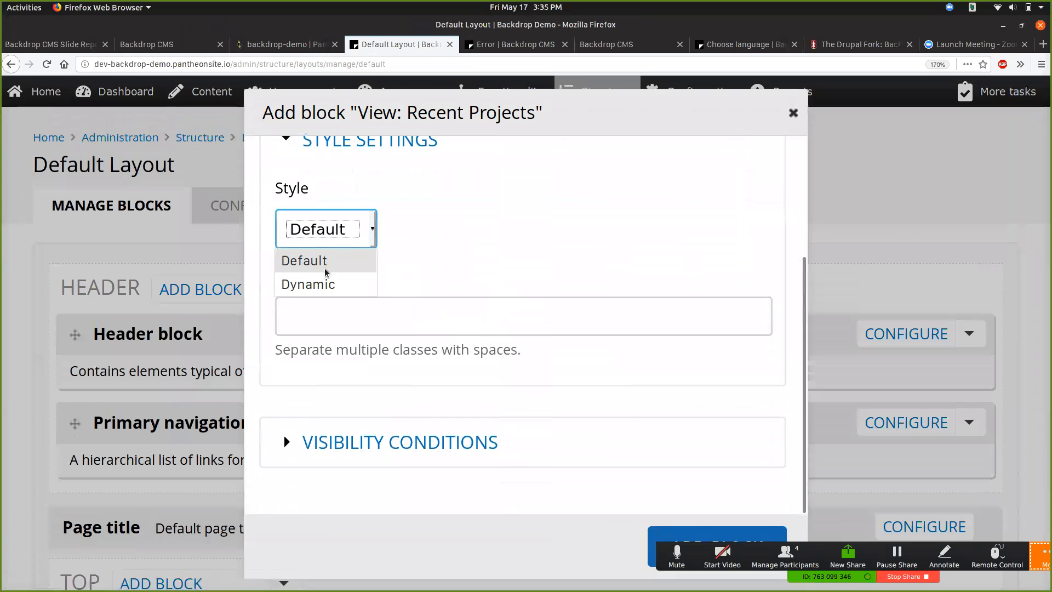
{"action": "left_click", "coordinate": [325, 291]}
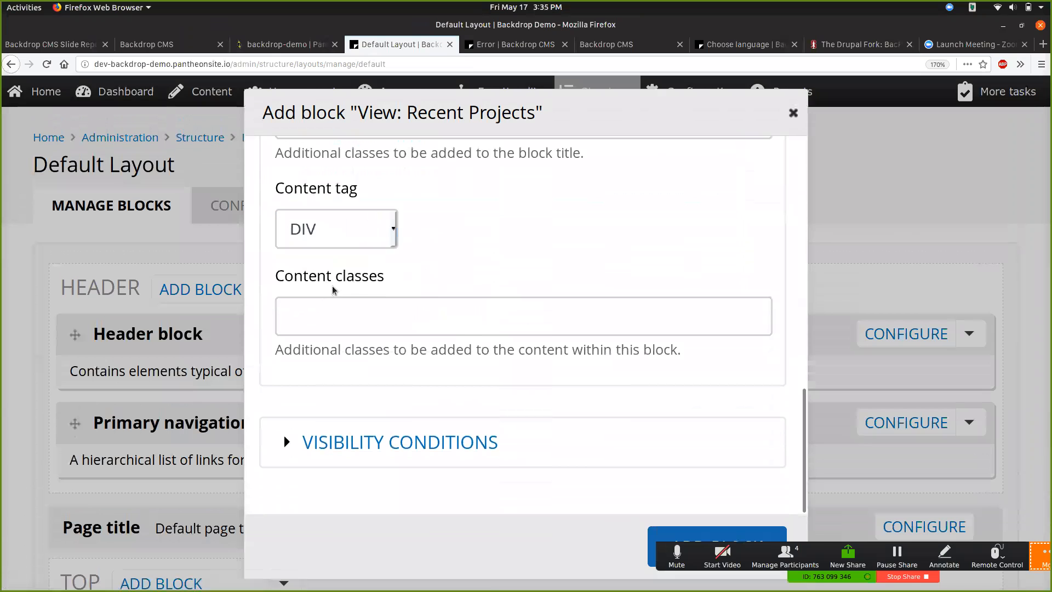
{"action": "scroll", "coordinate": [405, 271], "scroll_direction": "up", "scroll_amount": 3}
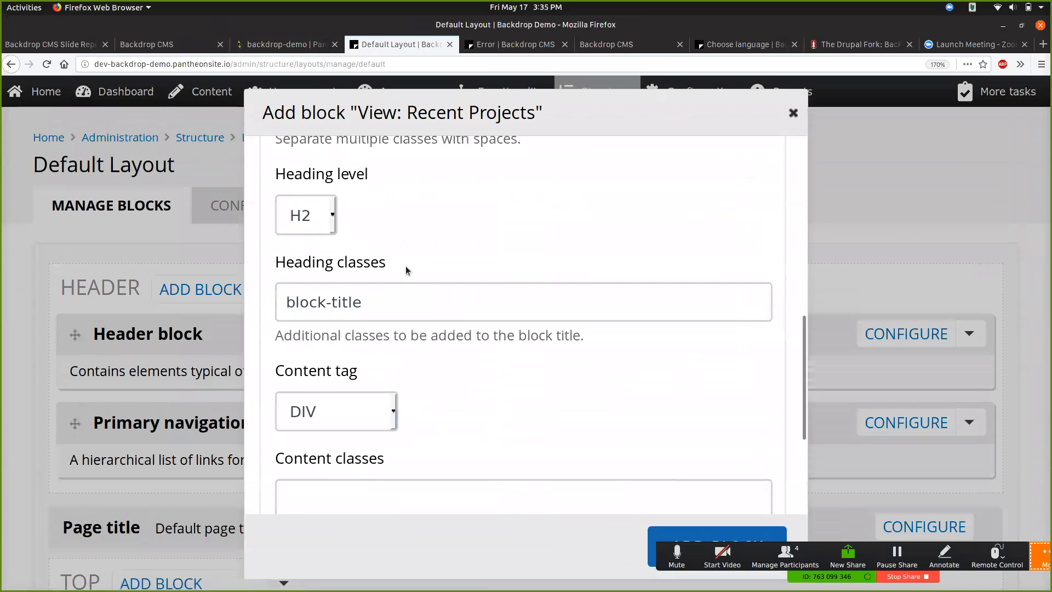
{"action": "scroll", "coordinate": [406, 270], "scroll_direction": "up", "scroll_amount": 5}
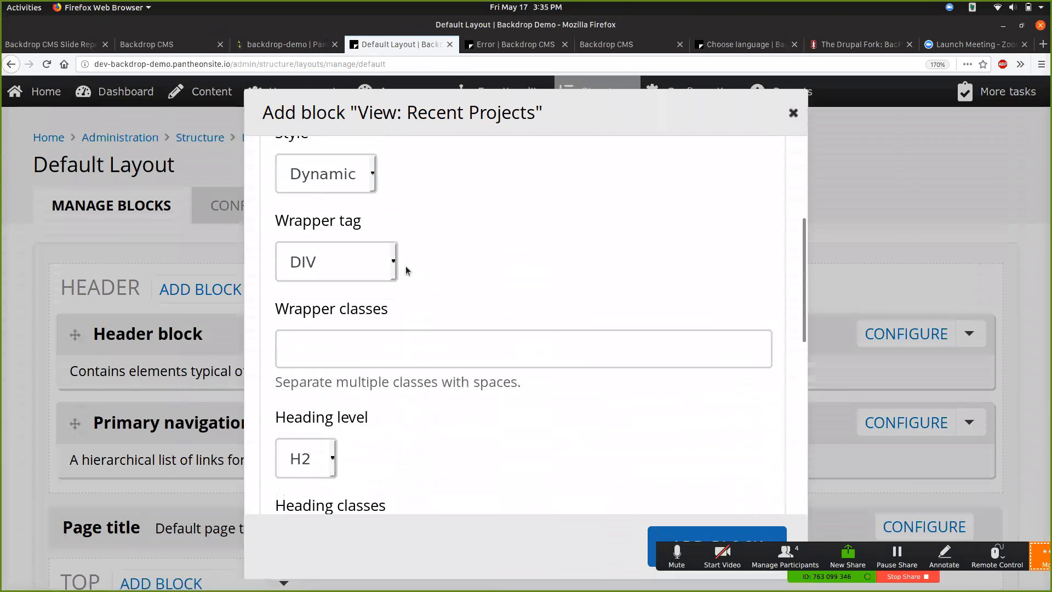
{"action": "scroll", "coordinate": [406, 270], "scroll_direction": "down", "scroll_amount": 4}
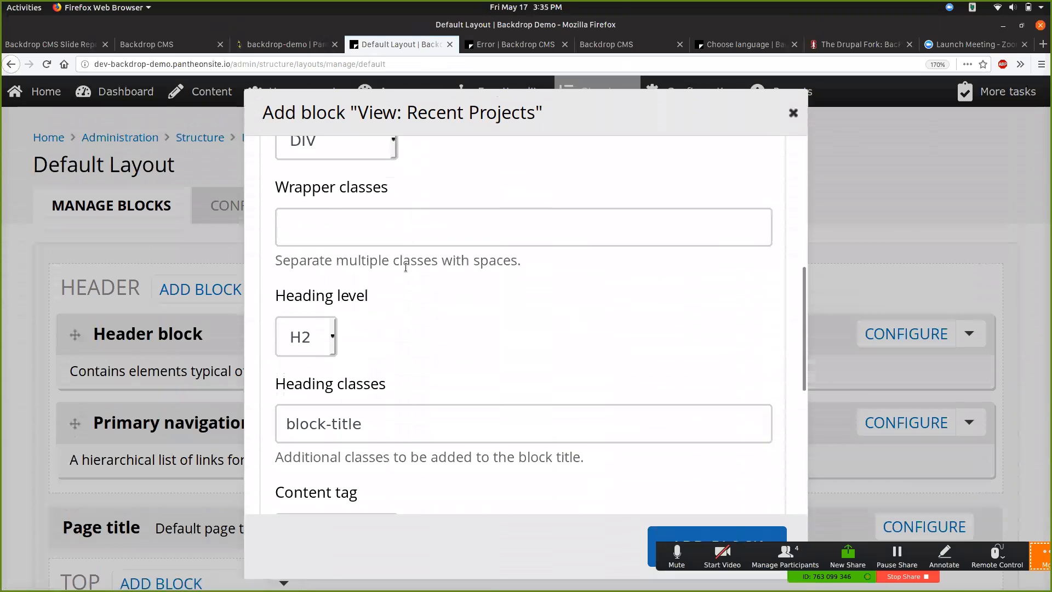
Set the block's content tag to SECTION in its style settings and collapse those settings
{"action": "scroll", "coordinate": [406, 270], "scroll_direction": "down", "scroll_amount": 3}
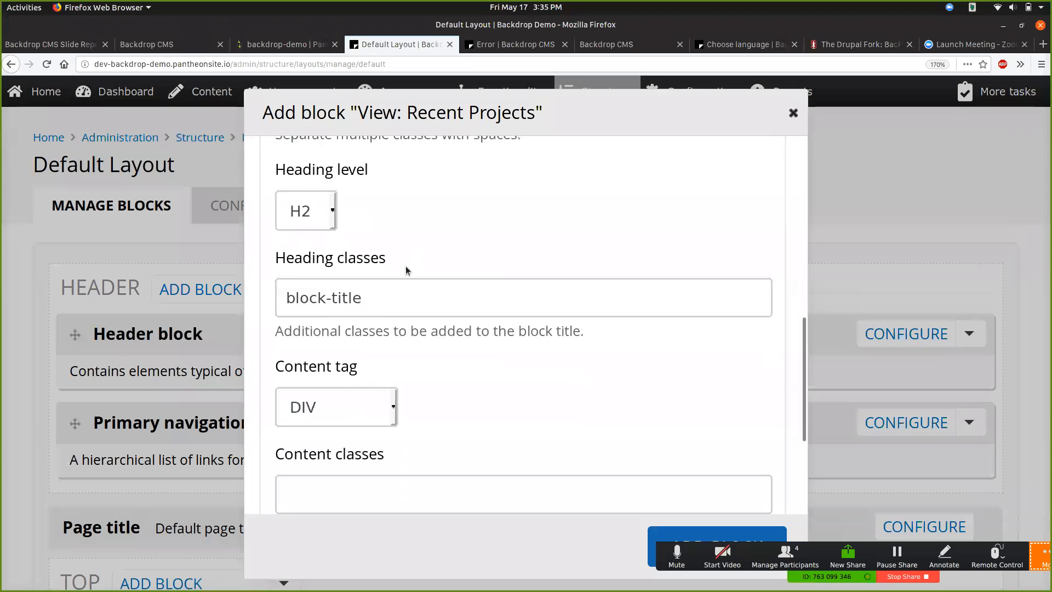
{"action": "scroll", "coordinate": [406, 268], "scroll_direction": "down", "scroll_amount": 3}
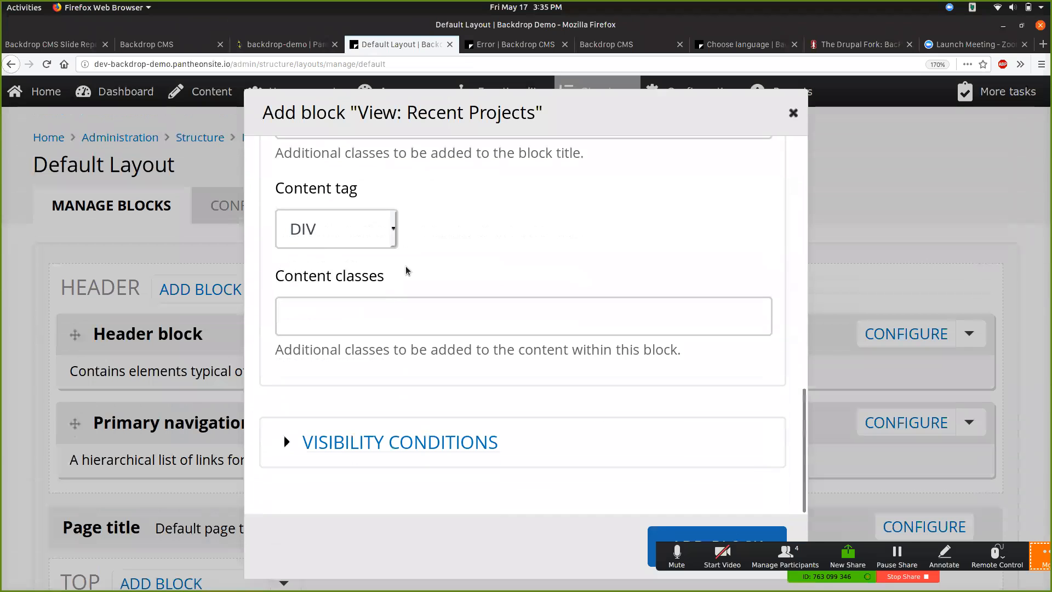
{"action": "scroll", "coordinate": [407, 270], "scroll_direction": "up", "scroll_amount": 1}
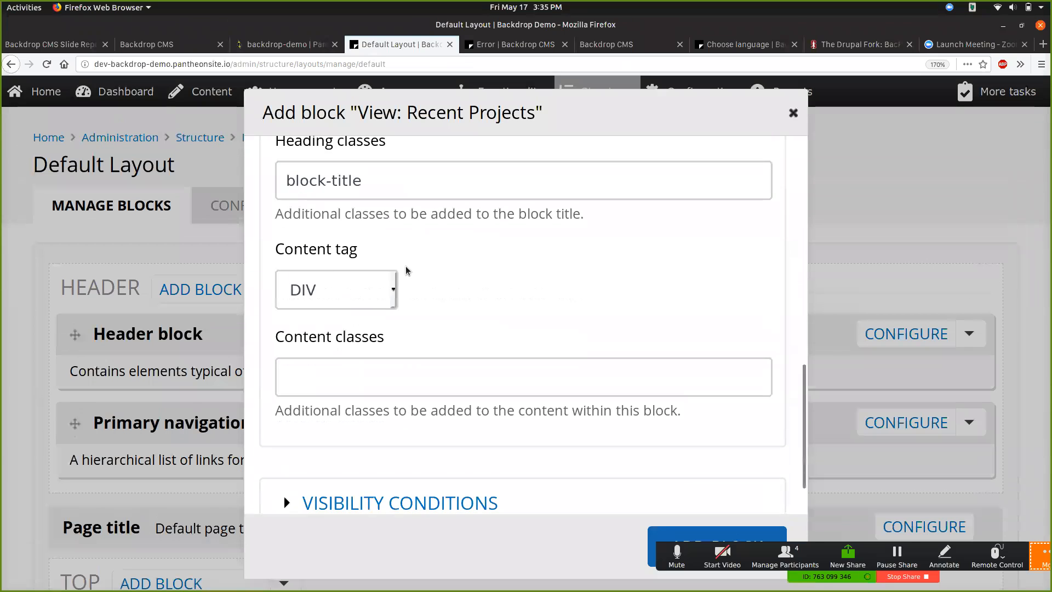
{"action": "left_click", "coordinate": [375, 298]}
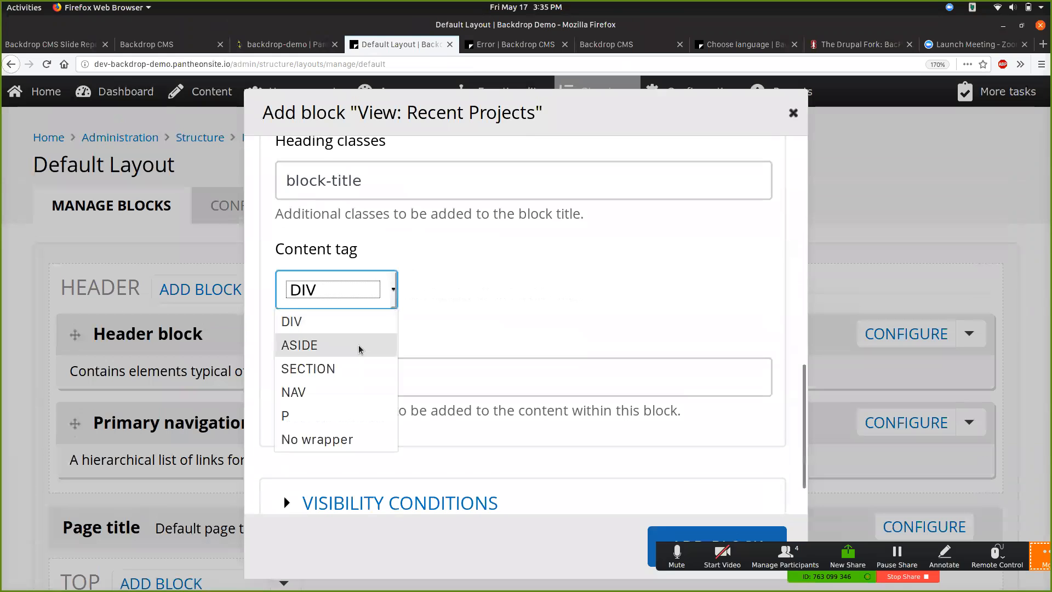
{"action": "left_click", "coordinate": [375, 364]}
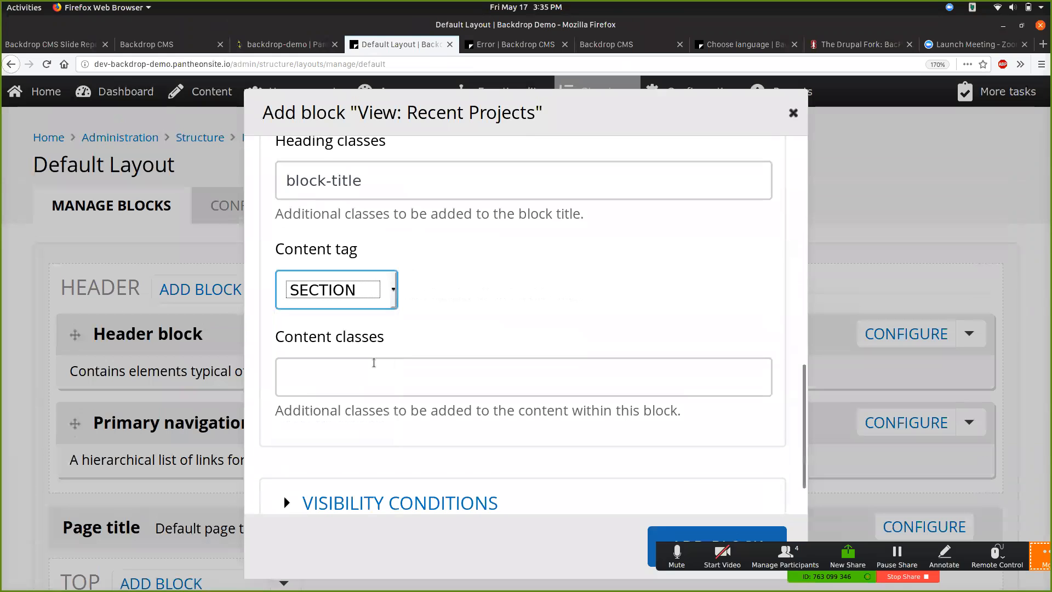
{"action": "scroll", "coordinate": [450, 325], "scroll_direction": "up", "scroll_amount": 9}
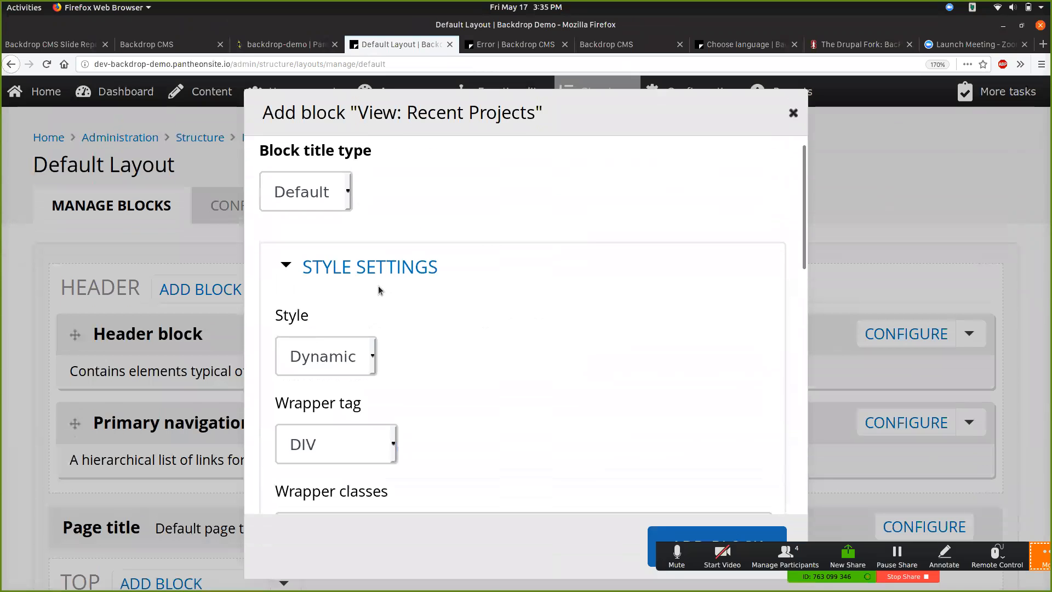
{"action": "left_click", "coordinate": [340, 269]}
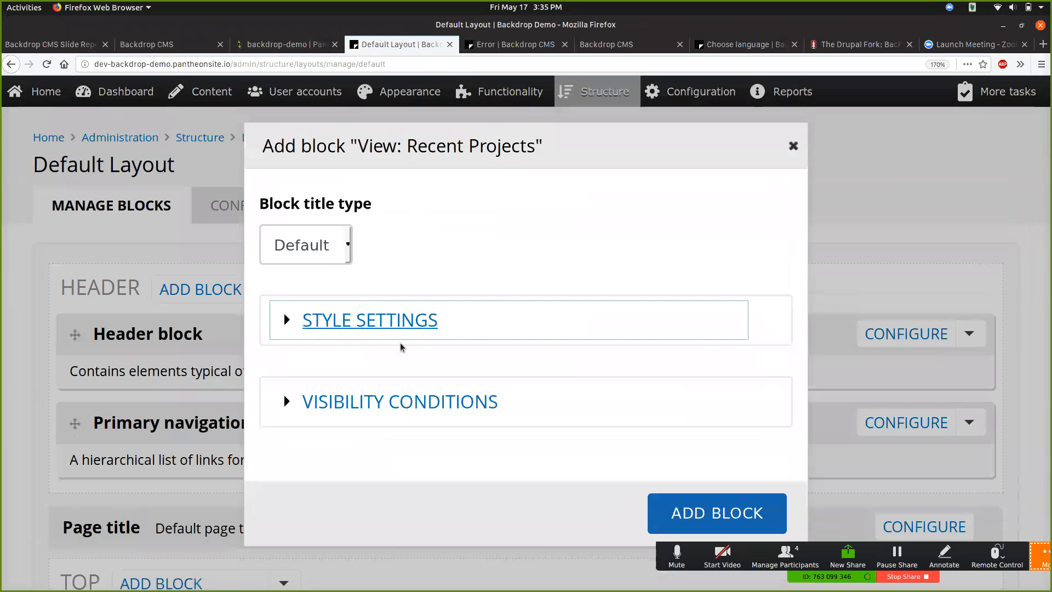
Try adding a User: Permission visibility condition to the Recent Projects block and browse the available permissions
{"action": "left_click", "coordinate": [399, 366]}
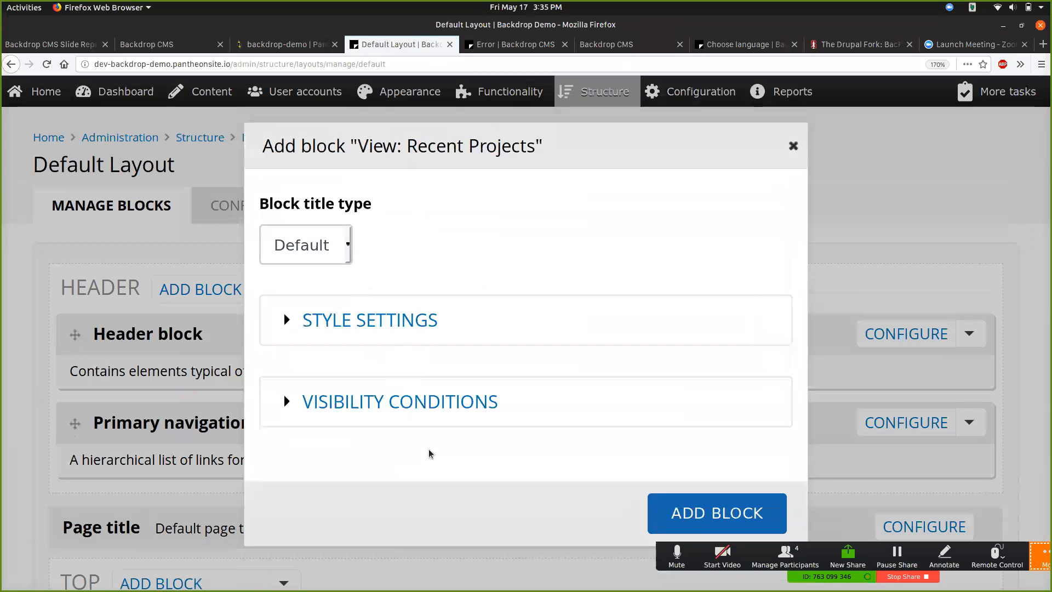
{"action": "left_click", "coordinate": [386, 402]}
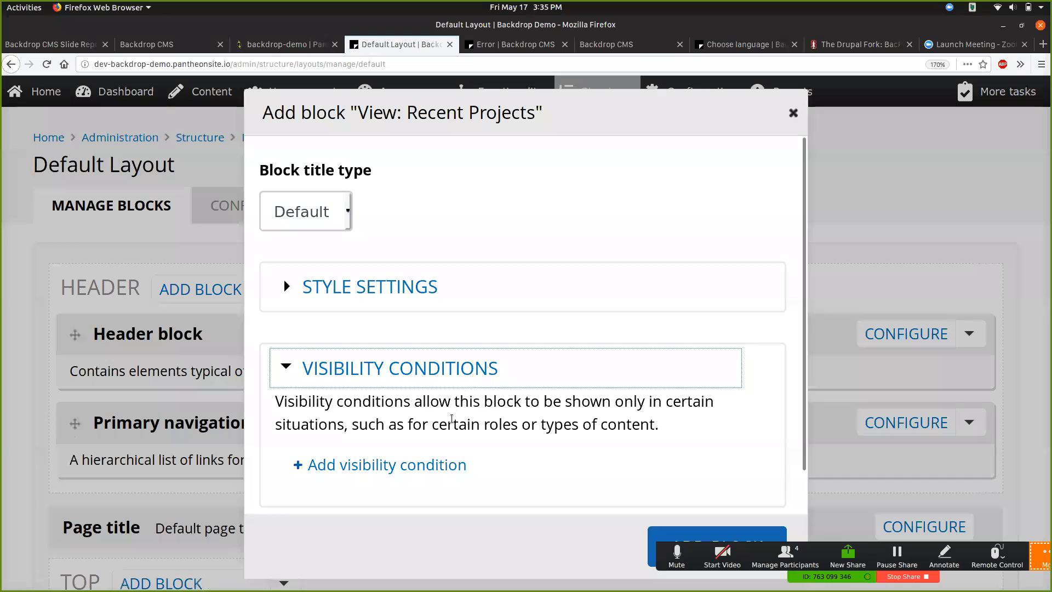
{"action": "scroll", "coordinate": [453, 419], "scroll_direction": "down", "scroll_amount": 3}
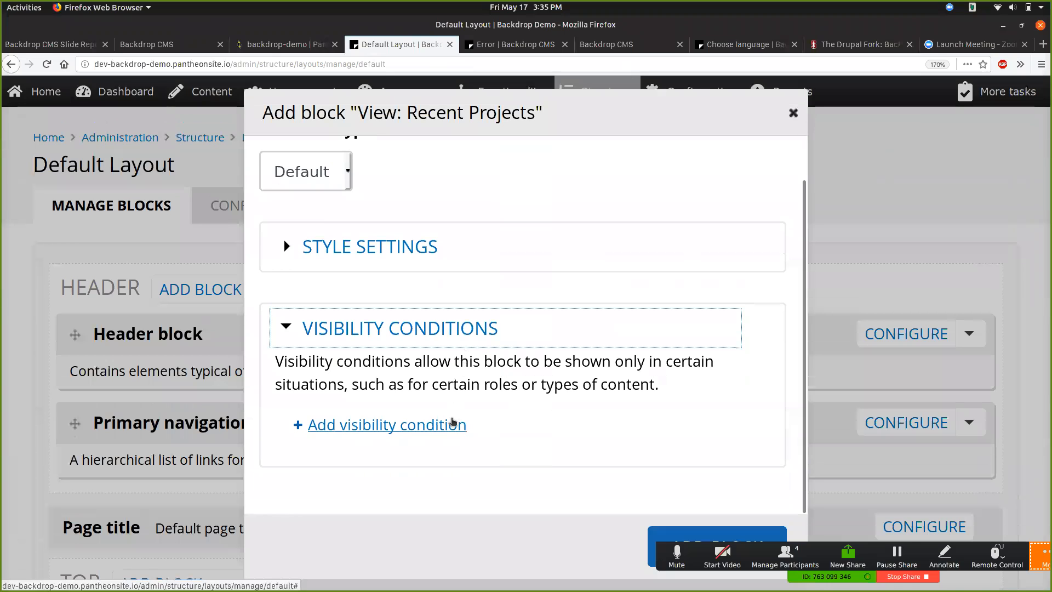
{"action": "left_click", "coordinate": [412, 428]}
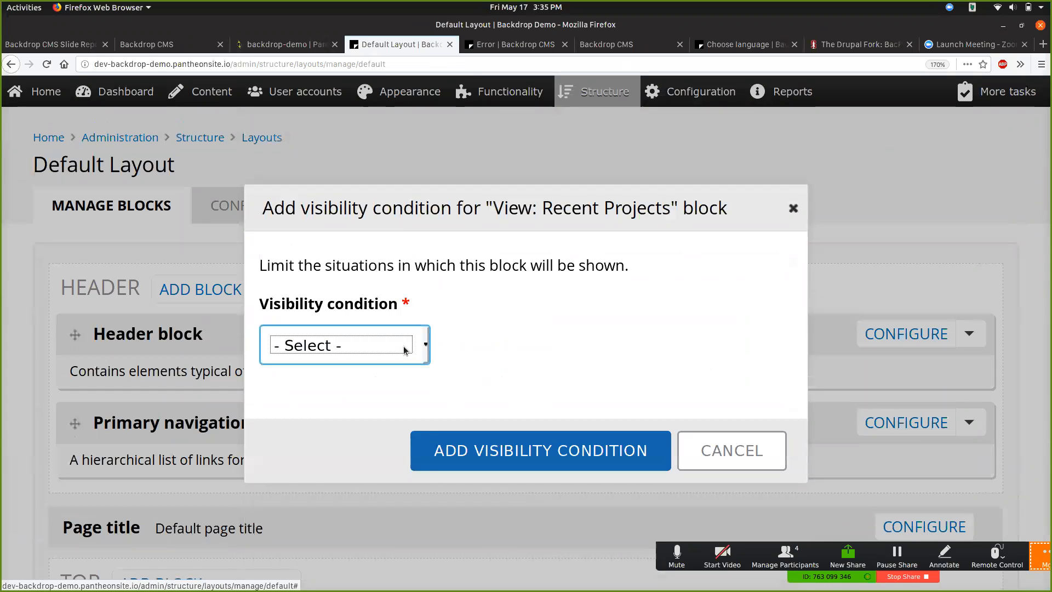
{"action": "left_click", "coordinate": [370, 350]}
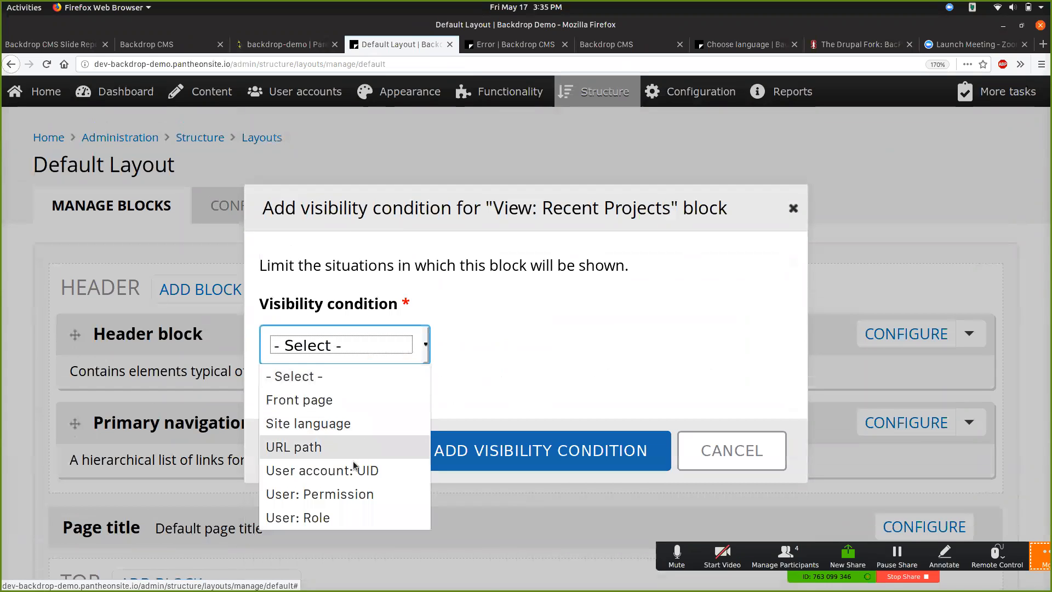
{"action": "left_click", "coordinate": [346, 496]}
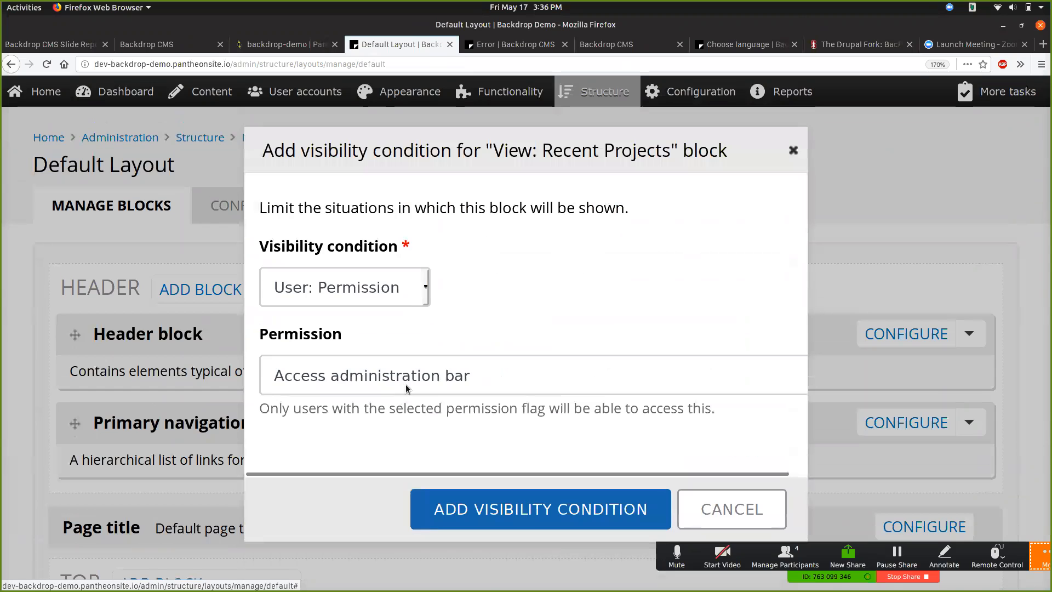
{"action": "left_click", "coordinate": [400, 377]}
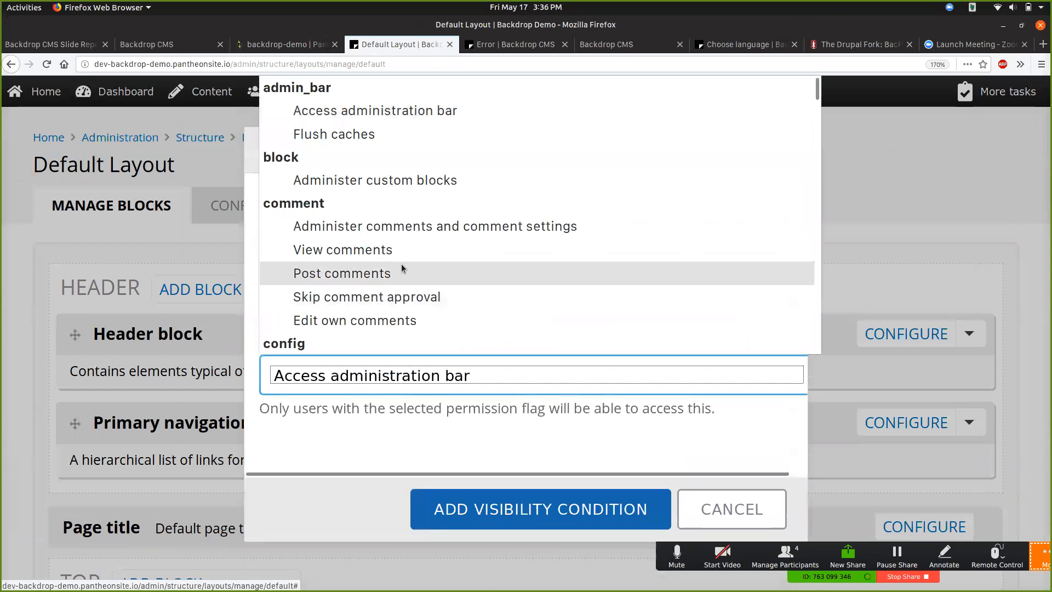
{"action": "scroll", "coordinate": [403, 267], "scroll_direction": "down", "scroll_amount": 6}
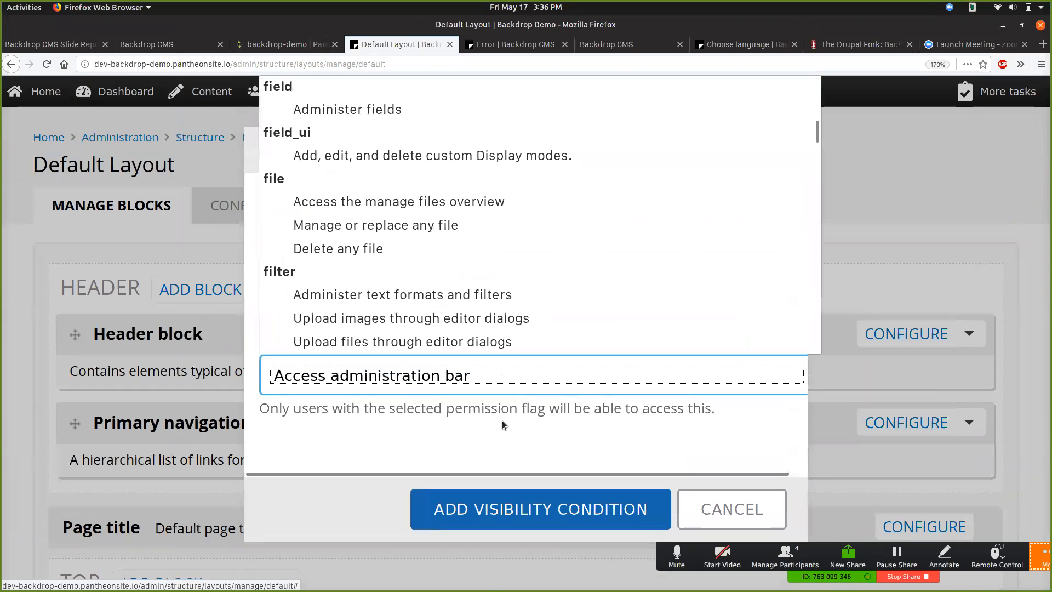
{"action": "left_click", "coordinate": [503, 425]}
{"action": "left_click", "coordinate": [723, 505]}
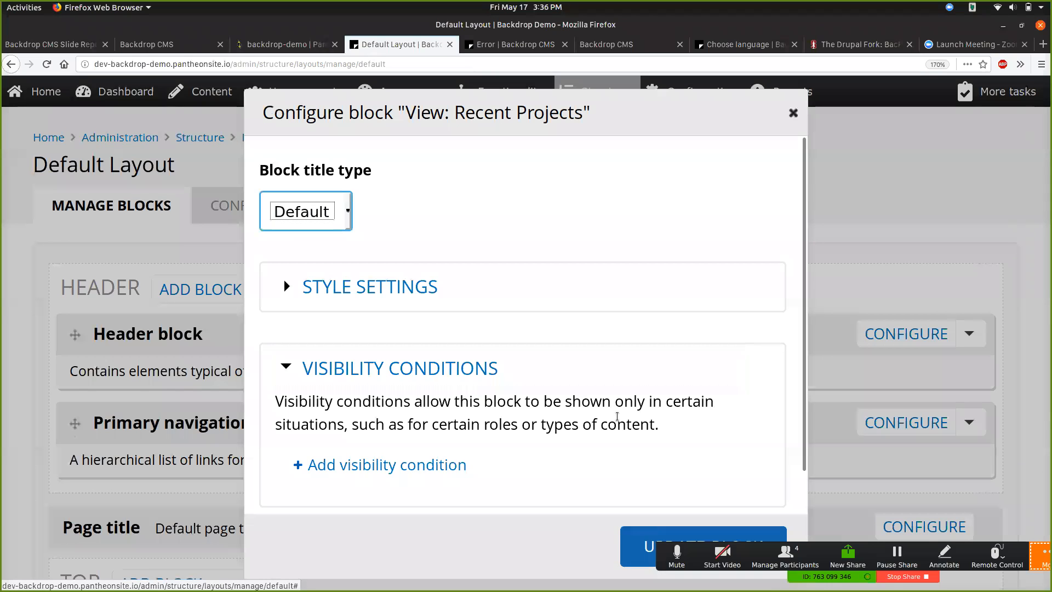
Apply the Recent Projects block's settings to the Default Layout and try repositioning the block in the Sidebar region
{"action": "scroll", "coordinate": [617, 416], "scroll_direction": "down", "scroll_amount": 2}
{"action": "left_click", "coordinate": [648, 536]}
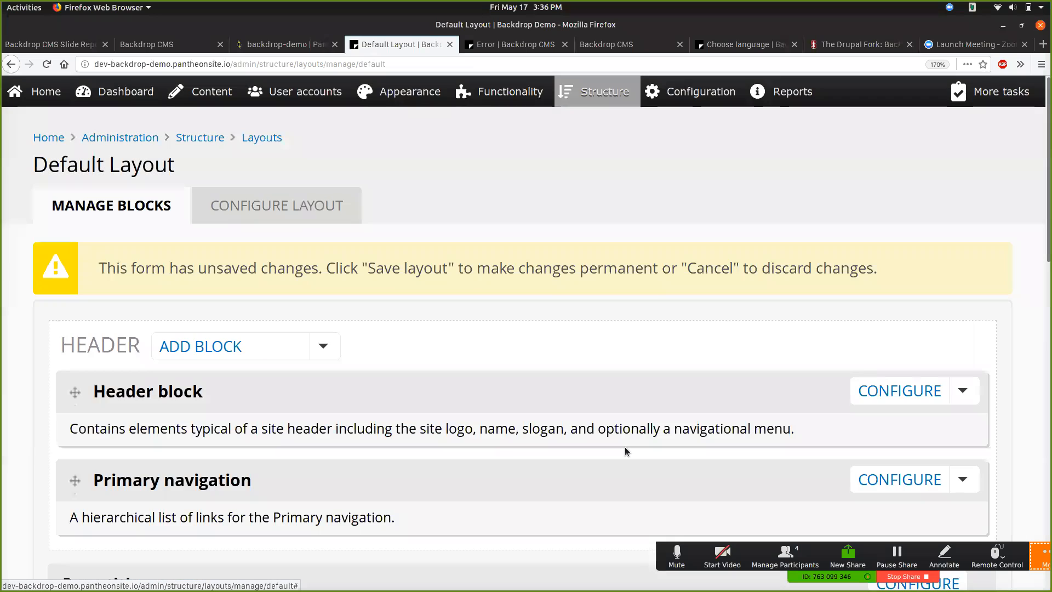
{"action": "scroll", "coordinate": [624, 446], "scroll_direction": "down", "scroll_amount": 8}
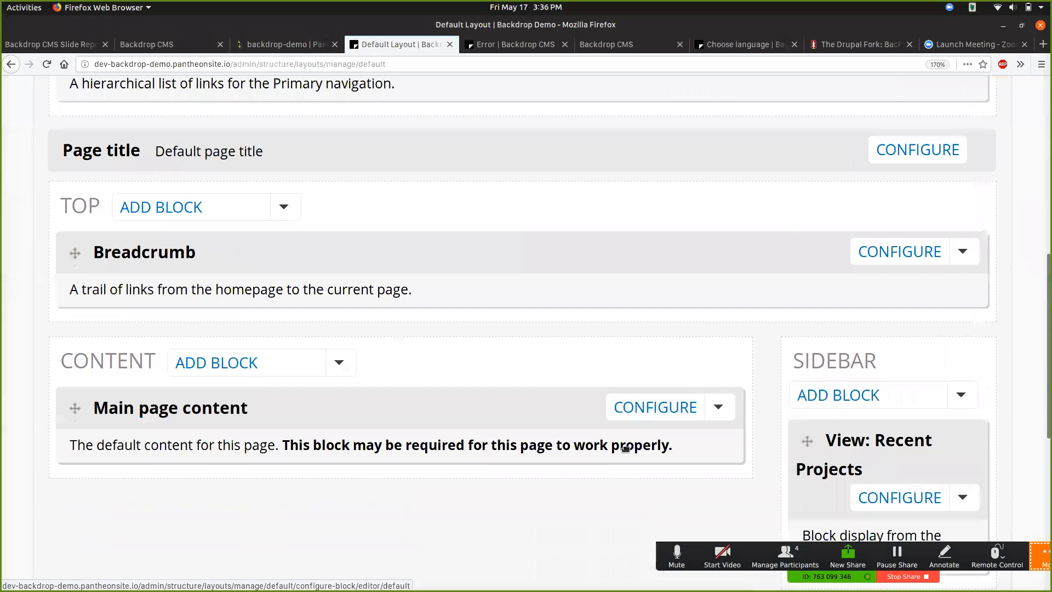
{"action": "scroll", "coordinate": [625, 446], "scroll_direction": "down", "scroll_amount": 3}
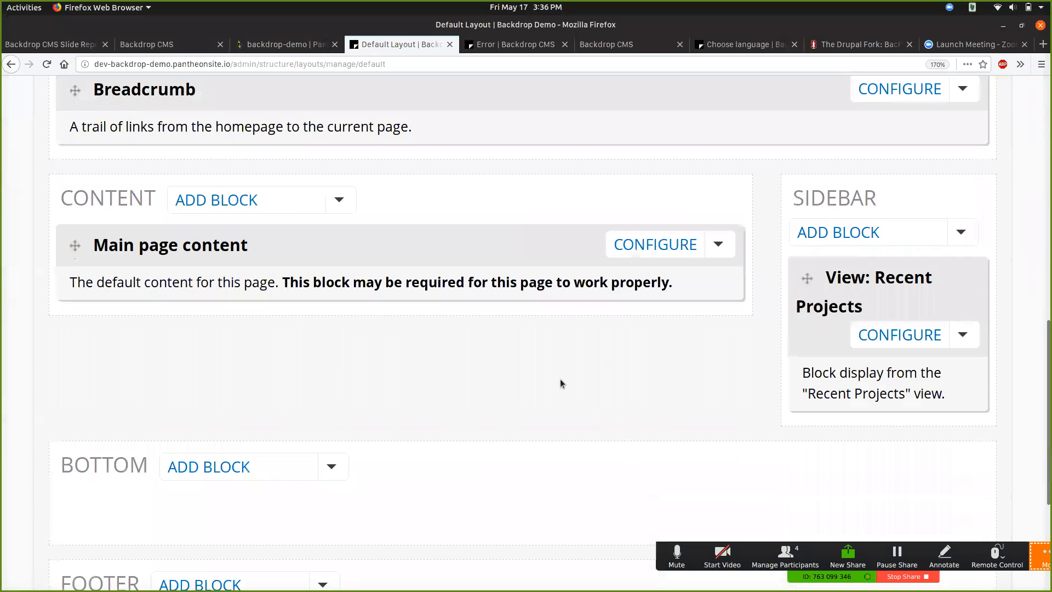
{"action": "scroll", "coordinate": [561, 382], "scroll_direction": "down", "scroll_amount": 1}
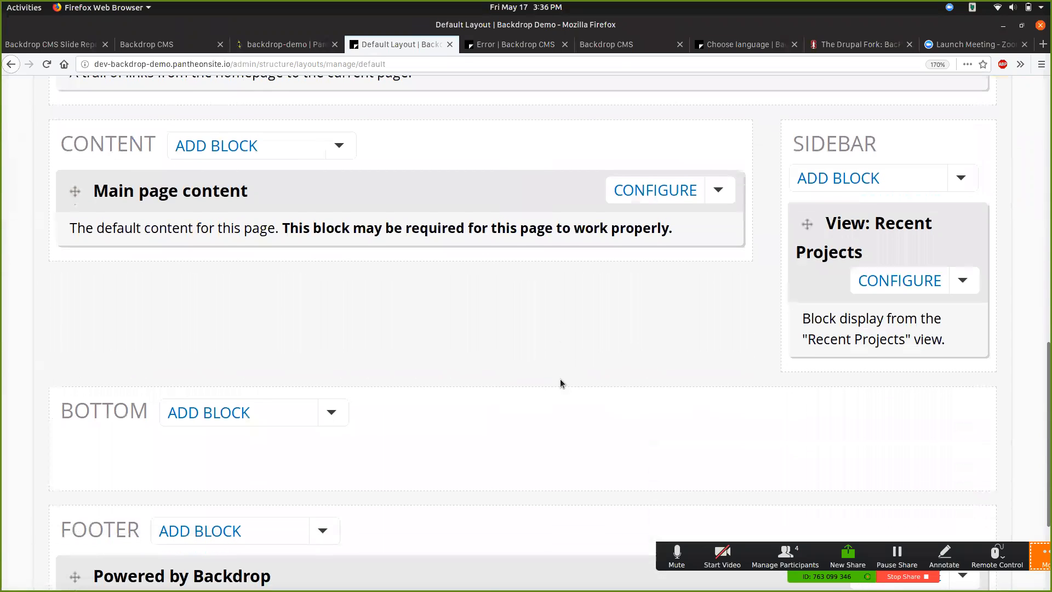
{"action": "left_click_drag", "start_coordinate": [805, 223], "coordinate": [931, 164]}
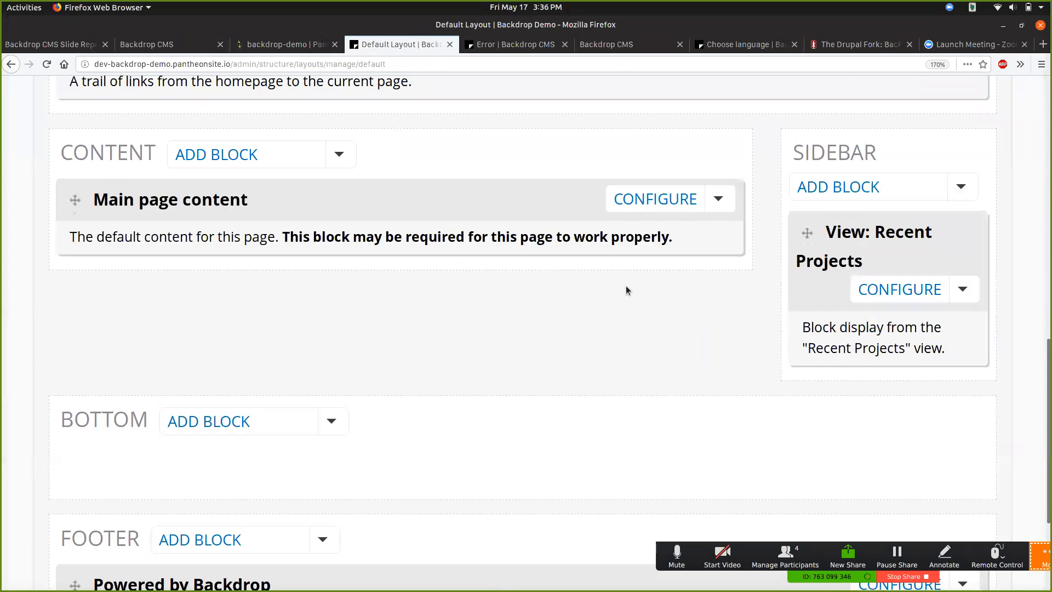
Examine the Header block's menu and site information options and close its configuration without changing it
{"action": "scroll", "coordinate": [626, 285], "scroll_direction": "up", "scroll_amount": 1}
{"action": "scroll", "coordinate": [526, 378], "scroll_direction": "down", "scroll_amount": 4}
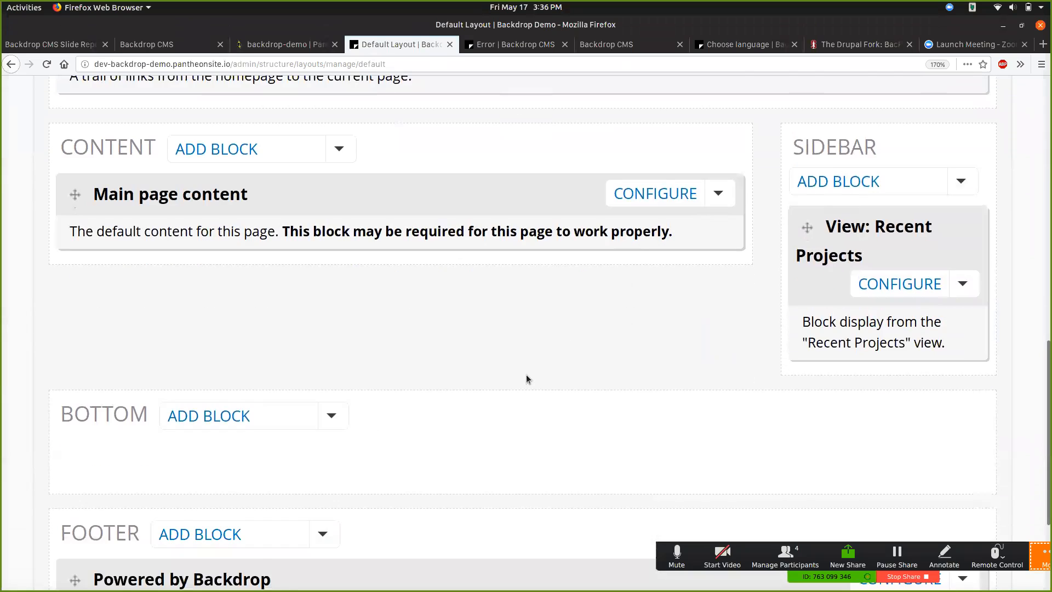
{"action": "scroll", "coordinate": [526, 374], "scroll_direction": "up", "scroll_amount": 15}
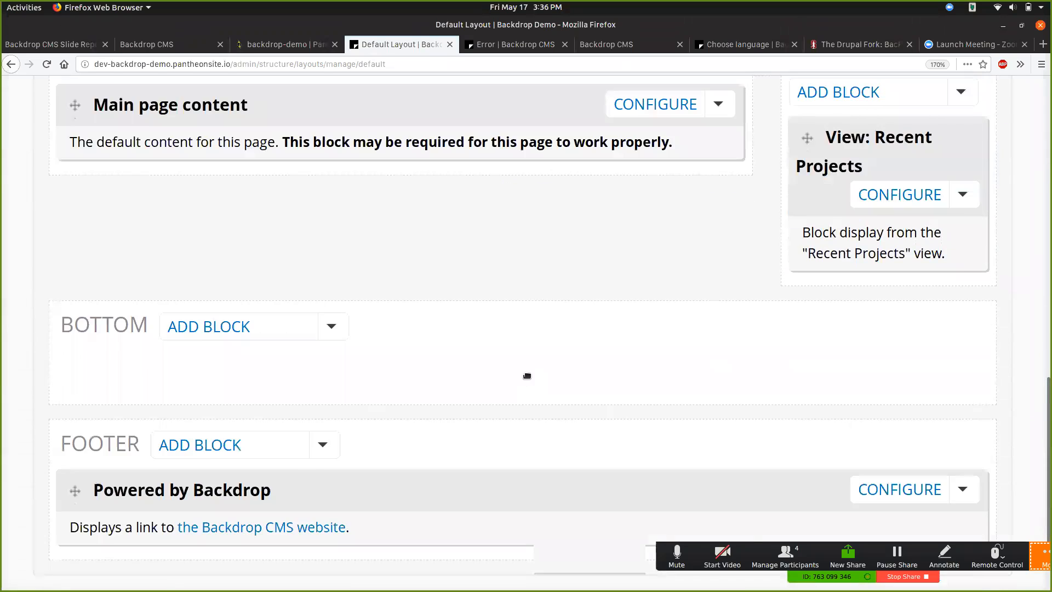
{"action": "scroll", "coordinate": [527, 376], "scroll_direction": "down", "scroll_amount": 1}
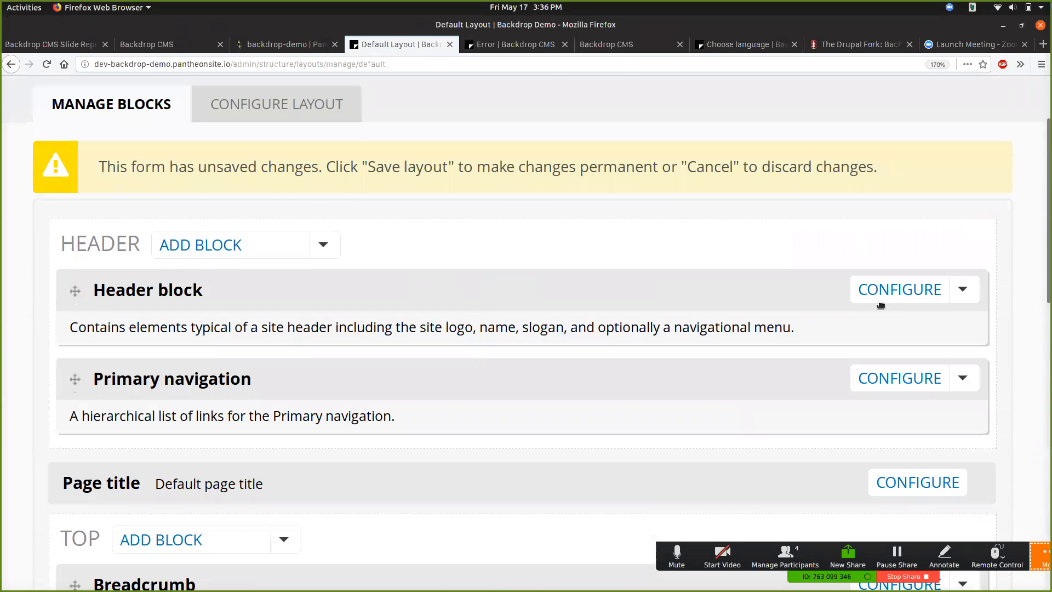
{"action": "left_click", "coordinate": [873, 289]}
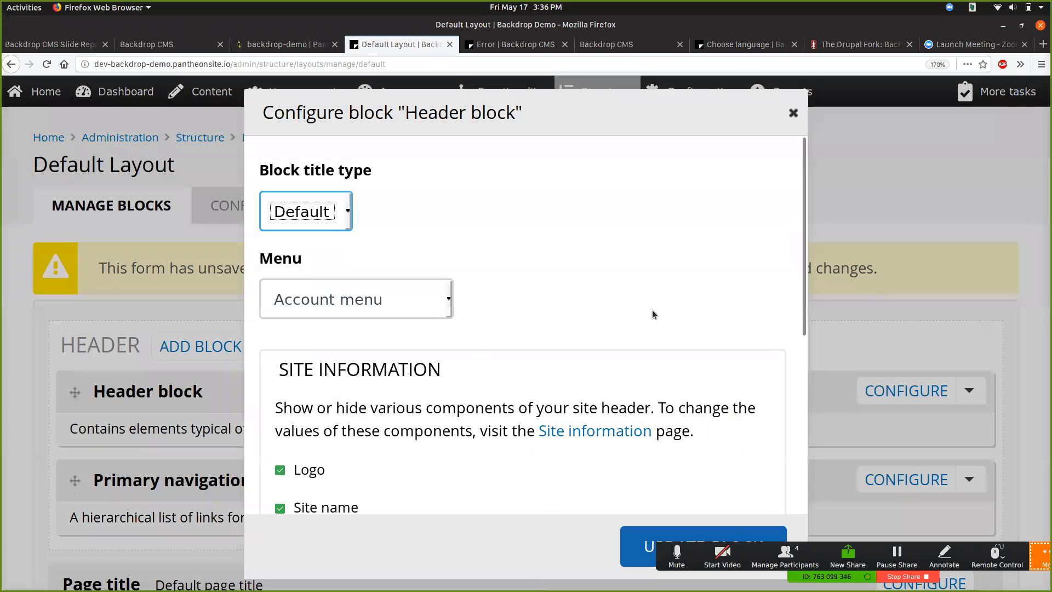
{"action": "scroll", "coordinate": [646, 307], "scroll_direction": "down", "scroll_amount": 5}
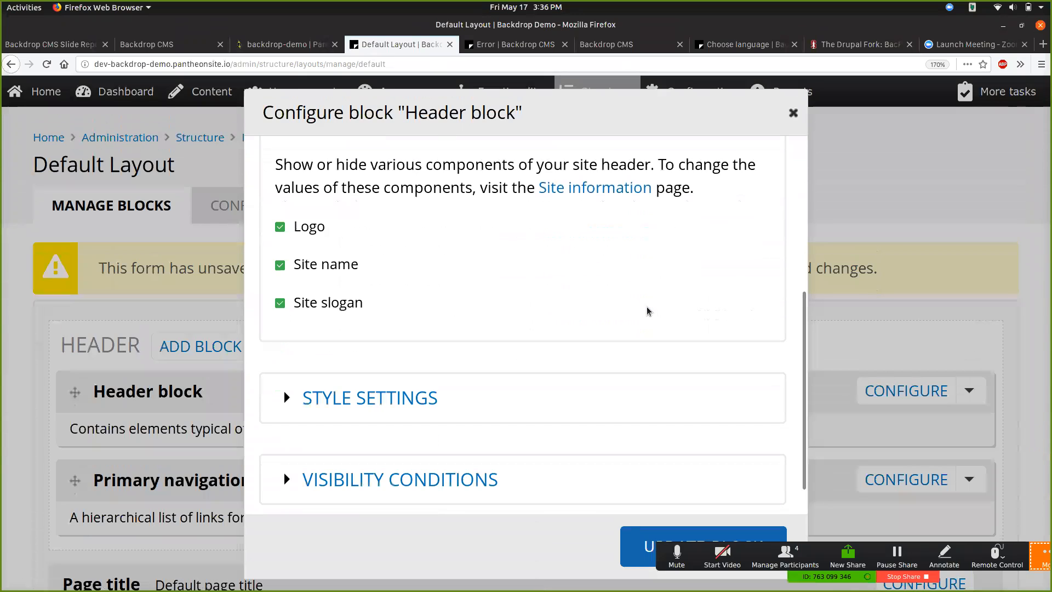
{"action": "scroll", "coordinate": [647, 311], "scroll_direction": "up", "scroll_amount": 1}
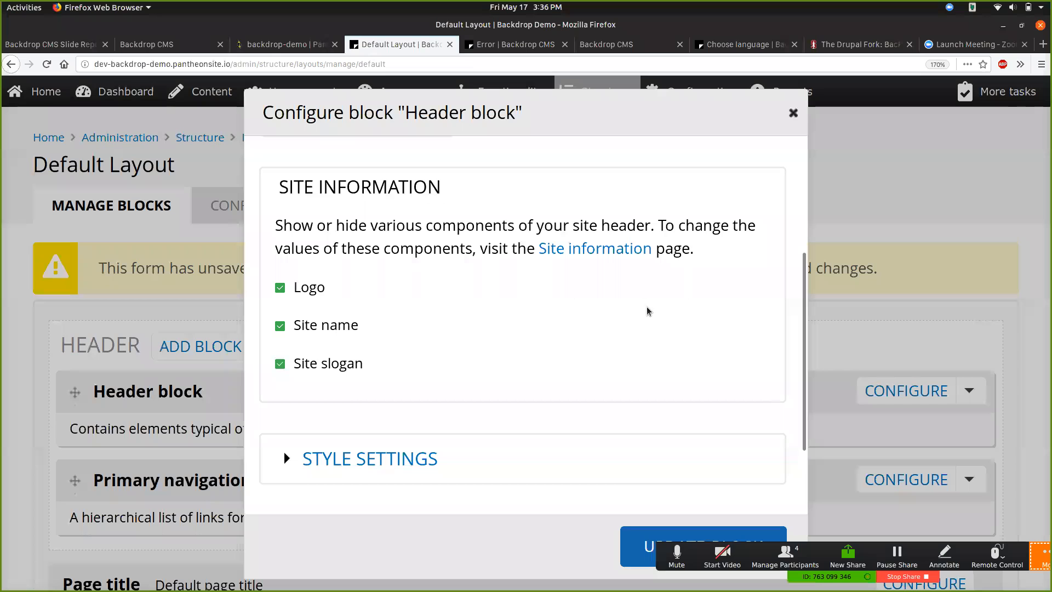
{"action": "key", "text": "Escape"}
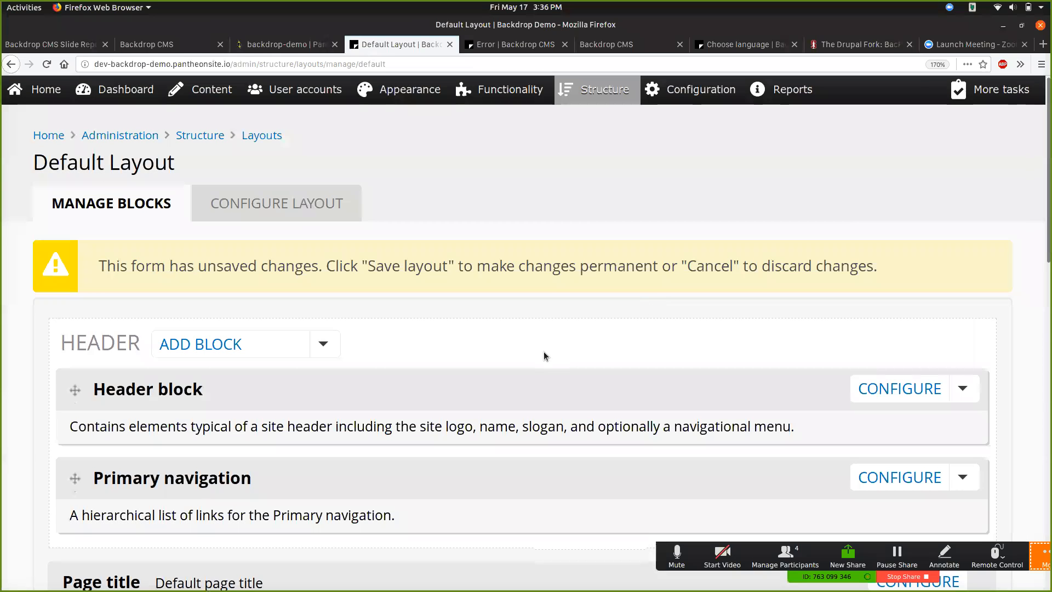
Save the Default Layout with the added Recent Projects block
{"action": "scroll", "coordinate": [543, 350], "scroll_direction": "down", "scroll_amount": 6}
{"action": "scroll", "coordinate": [545, 356], "scroll_direction": "down", "scroll_amount": 8}
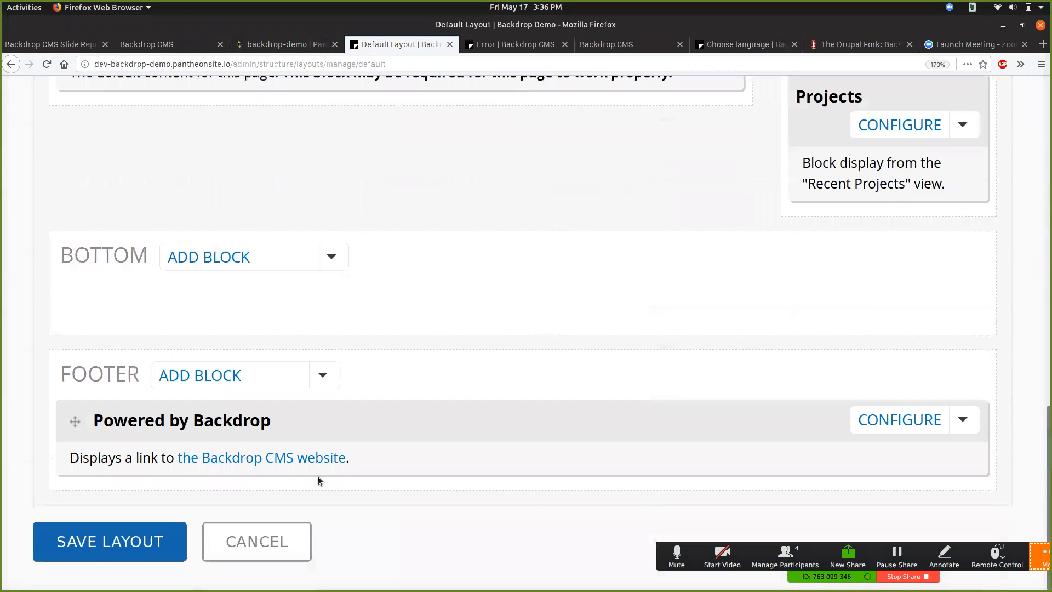
{"action": "left_click", "coordinate": [87, 541]}
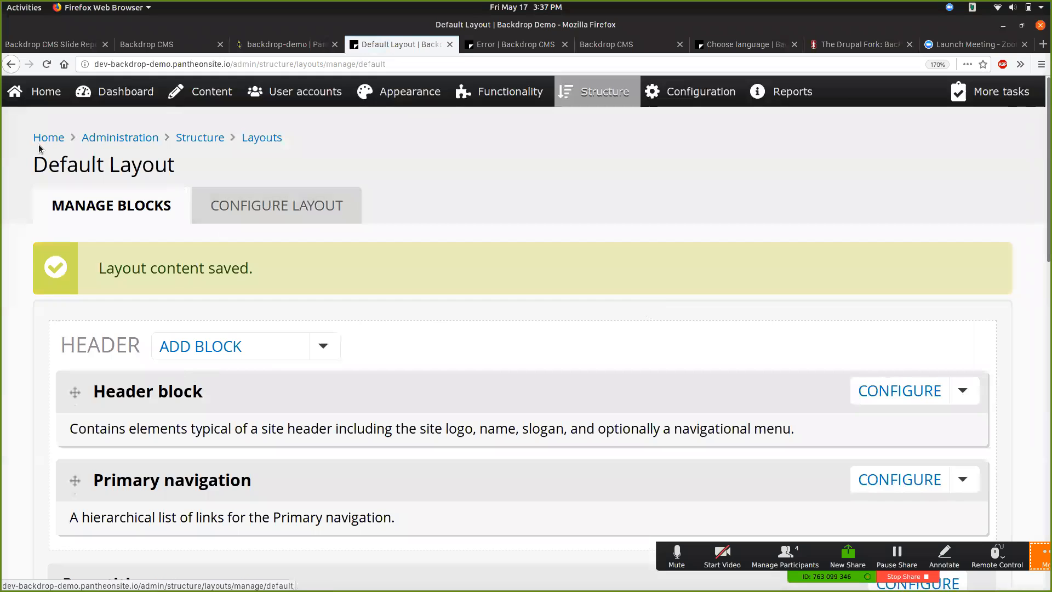
Go to the site's home page and open "Your first post!" to check the Recent Projects block in the sidebar
{"action": "left_click", "coordinate": [52, 141]}
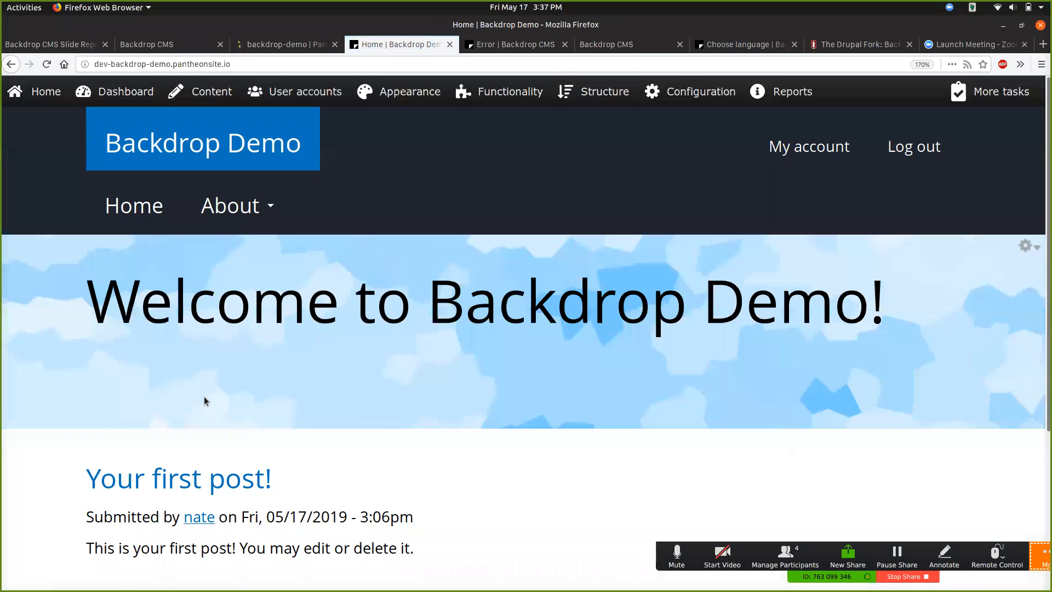
{"action": "scroll", "coordinate": [204, 396], "scroll_direction": "down", "scroll_amount": 3}
{"action": "left_click", "coordinate": [175, 275]}
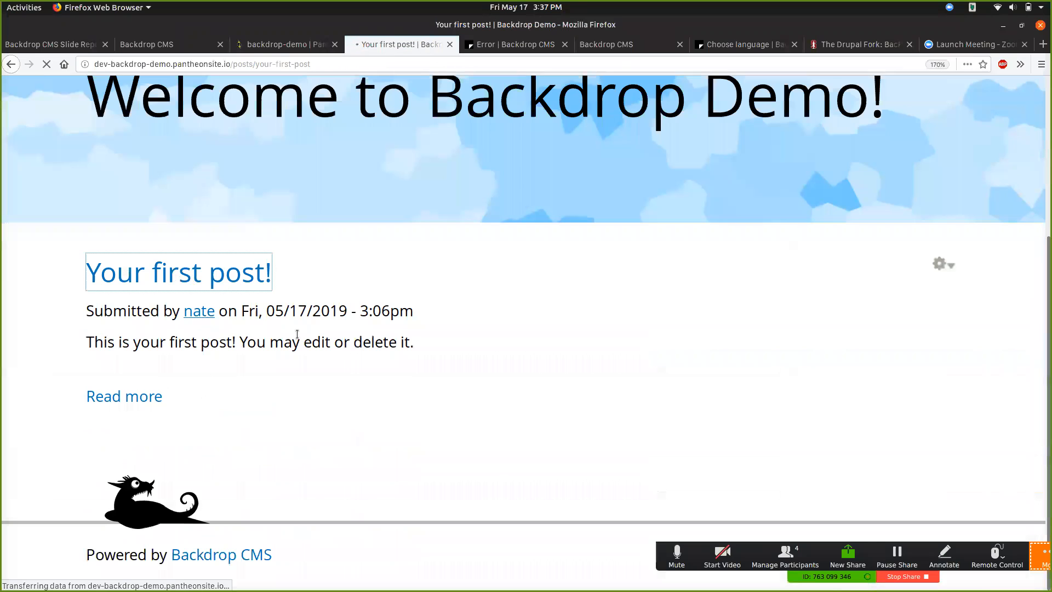
{"action": "scroll", "coordinate": [735, 357], "scroll_direction": "down", "scroll_amount": 2}
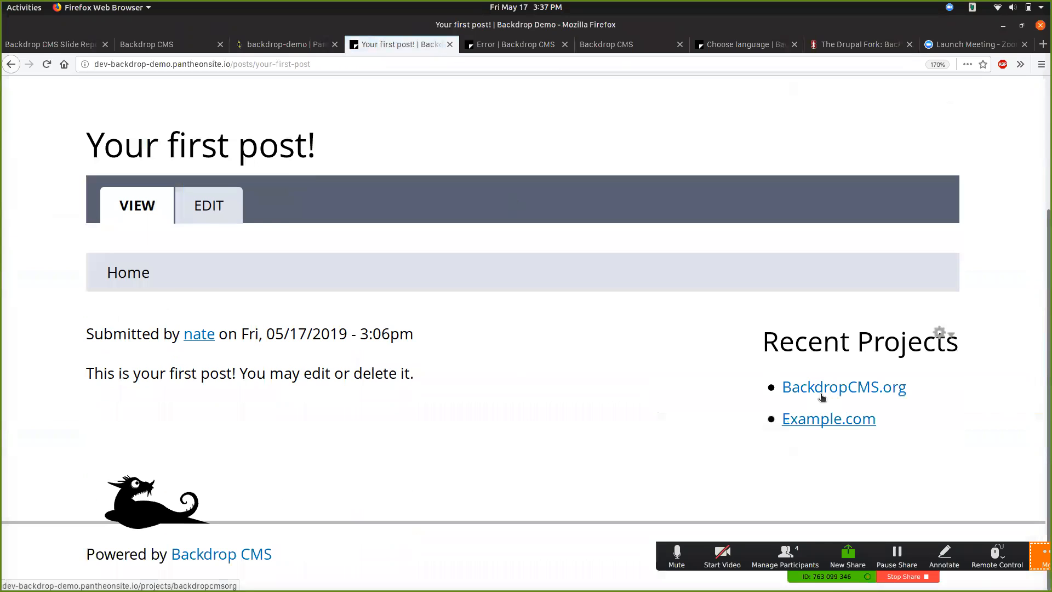
{"action": "scroll", "coordinate": [822, 398], "scroll_direction": "up", "scroll_amount": 3}
Open the site's list of layouts
{"action": "mouse_move", "coordinate": [597, 92]}
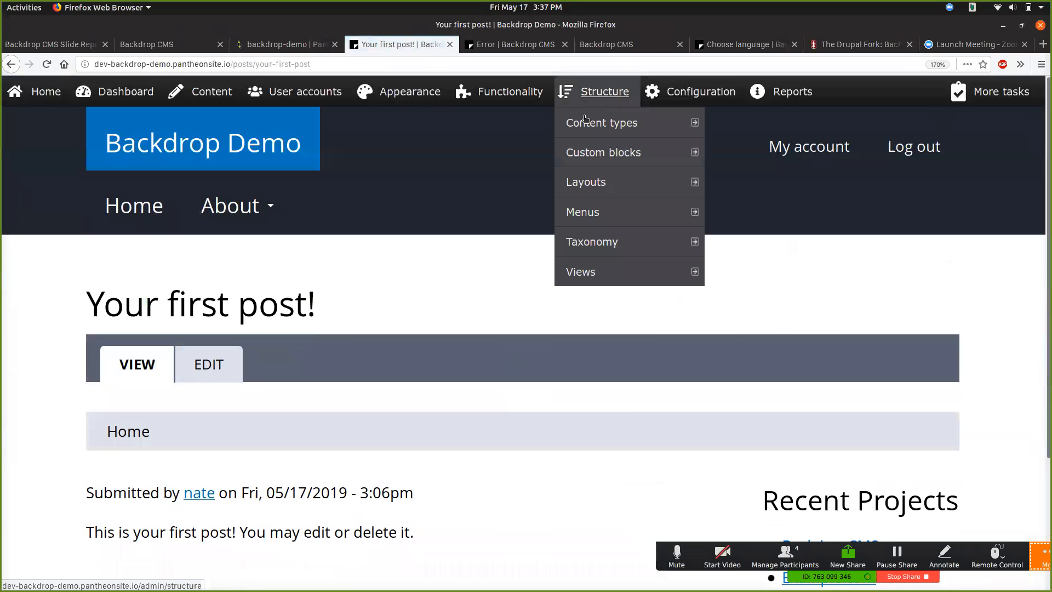
{"action": "left_click", "coordinate": [584, 182]}
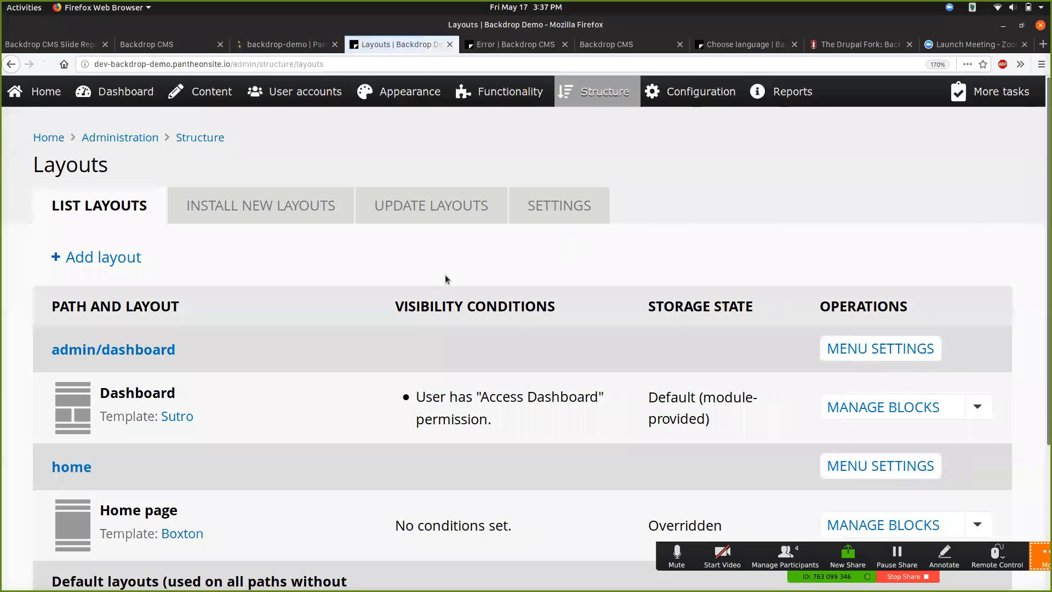
Start a new layout named "Projects" and choose the Moscone template for it
{"action": "scroll", "coordinate": [407, 288], "scroll_direction": "down", "scroll_amount": 3}
{"action": "scroll", "coordinate": [406, 288], "scroll_direction": "up", "scroll_amount": 3}
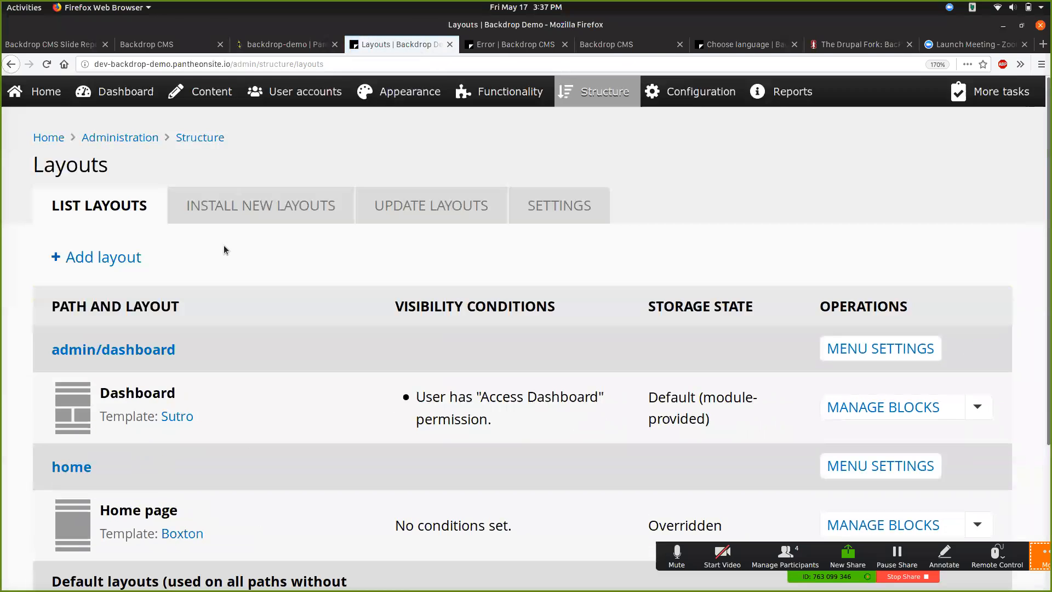
{"action": "left_click", "coordinate": [121, 259]}
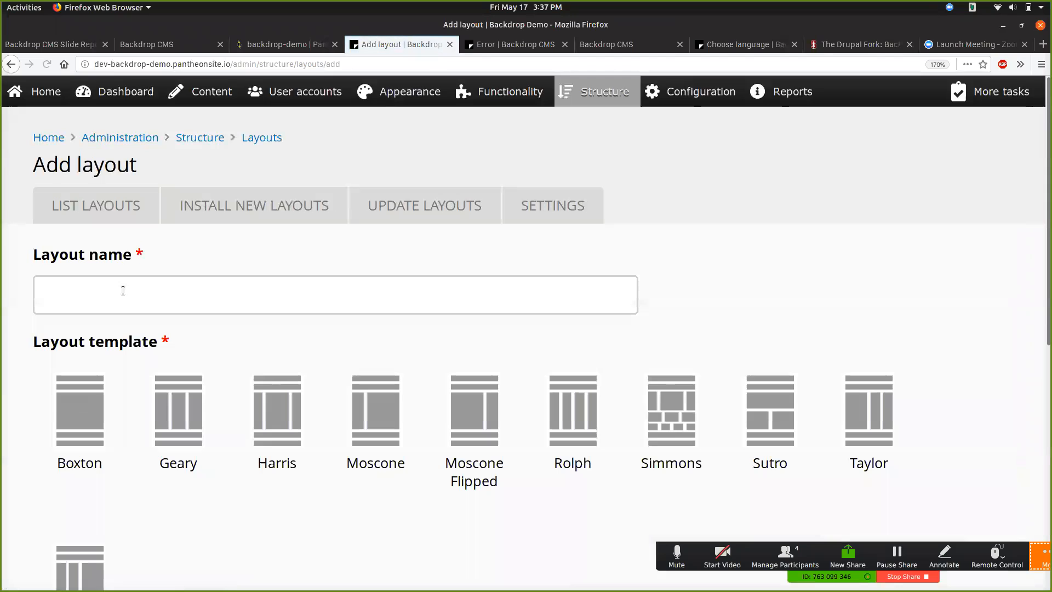
{"action": "left_click", "coordinate": [122, 290]}
{"action": "type", "text": "Projects"}
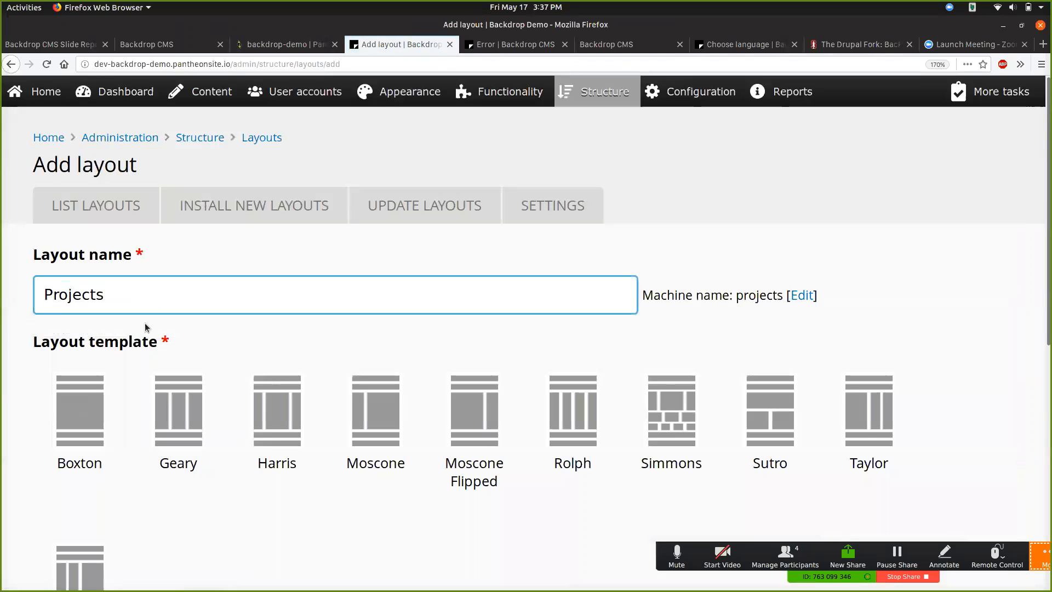
{"action": "scroll", "coordinate": [144, 323], "scroll_direction": "down", "scroll_amount": 3}
{"action": "scroll", "coordinate": [151, 337], "scroll_direction": "down", "scroll_amount": 1}
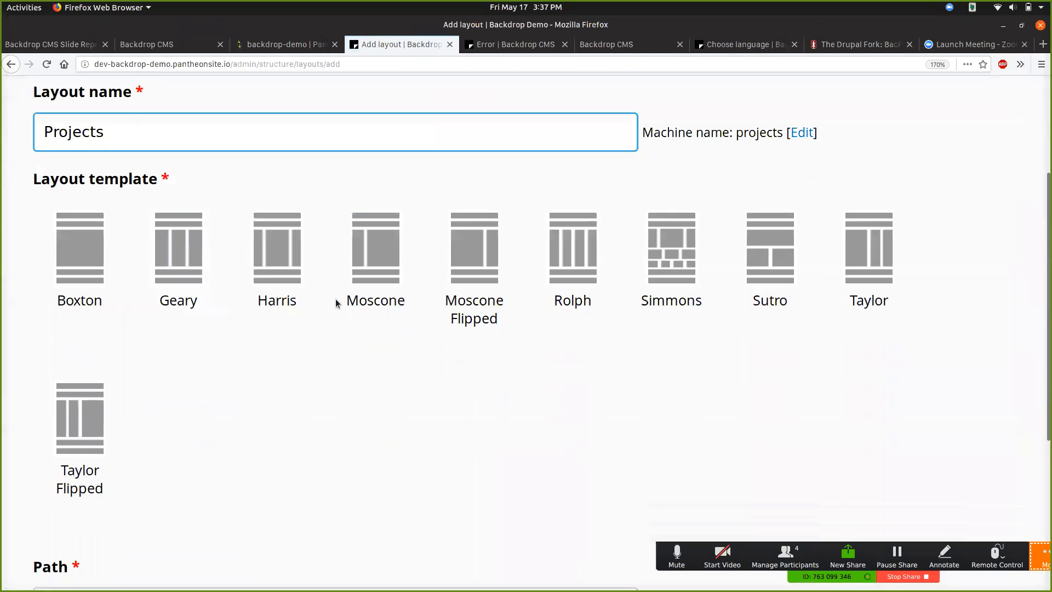
{"action": "left_click", "coordinate": [365, 264]}
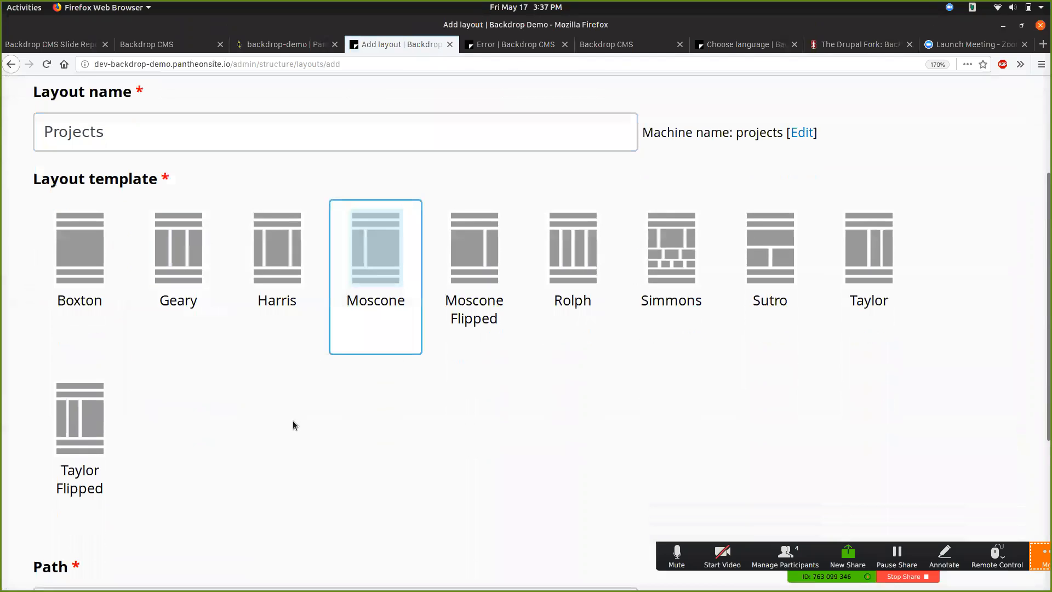
Set the new layout's path to node/% so it applies to content pages
{"action": "scroll", "coordinate": [293, 422], "scroll_direction": "down", "scroll_amount": 6}
{"action": "left_click", "coordinate": [162, 358]}
{"action": "type", "text": "node/%"}
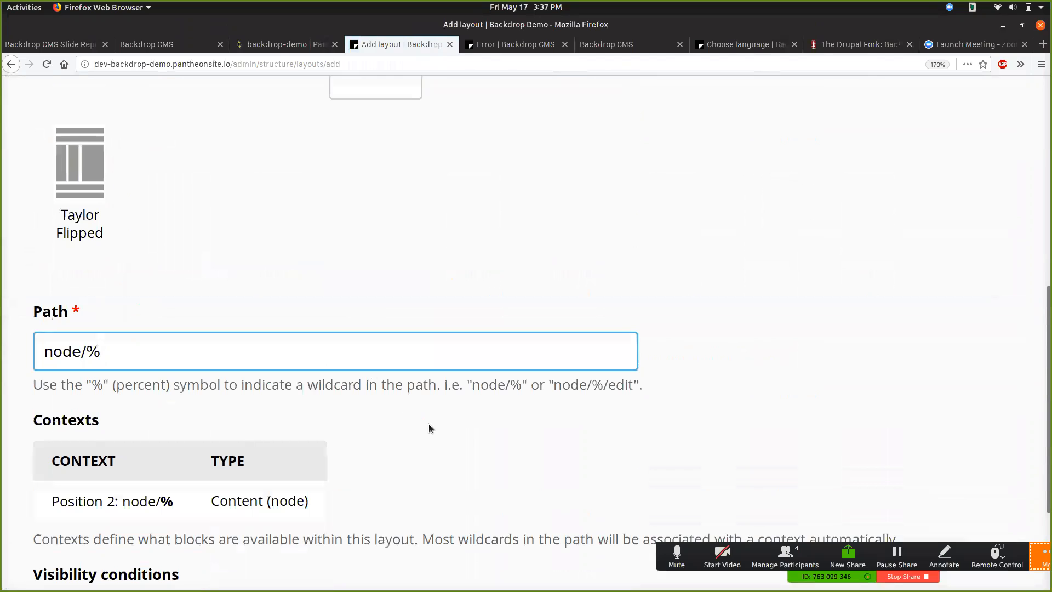
{"action": "scroll", "coordinate": [429, 425], "scroll_direction": "down", "scroll_amount": 3}
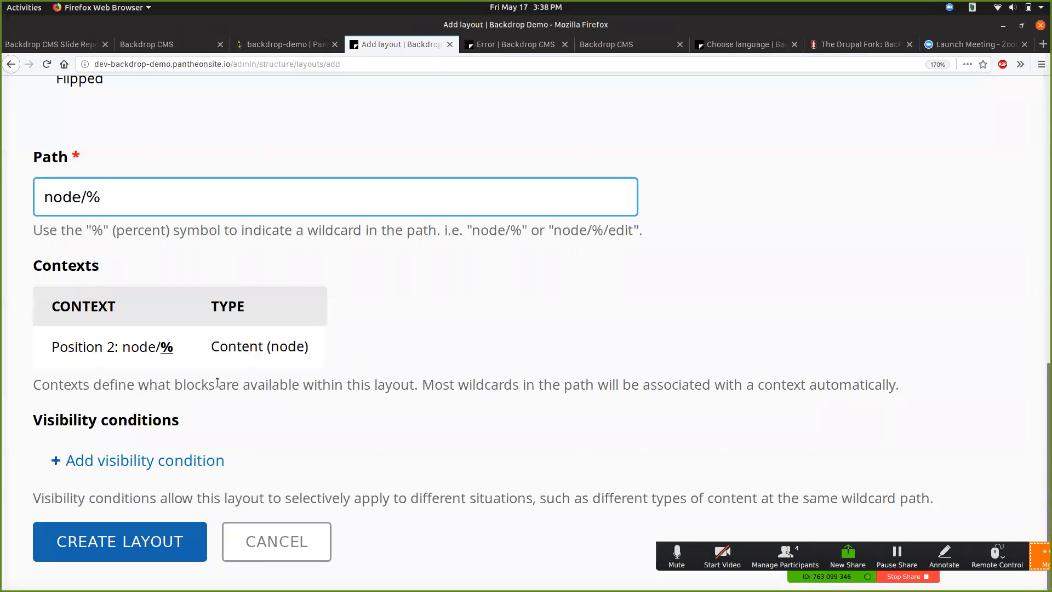
Try the path node/%/% with Taxonomy Term as the third position's context type, and restore the path to node/%
{"action": "type", "text": "/%"}
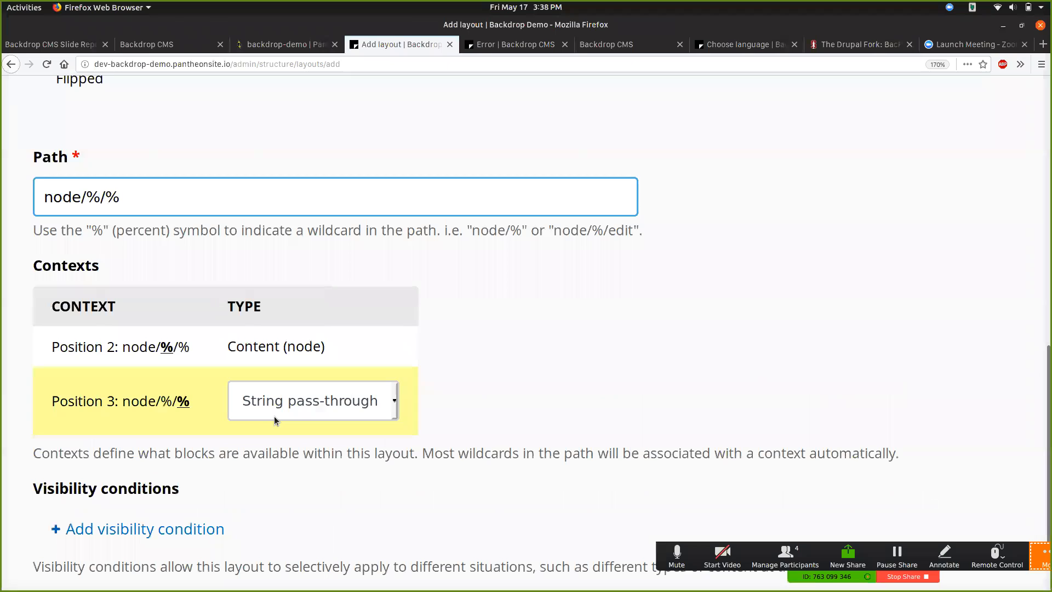
{"action": "left_click", "coordinate": [274, 416]}
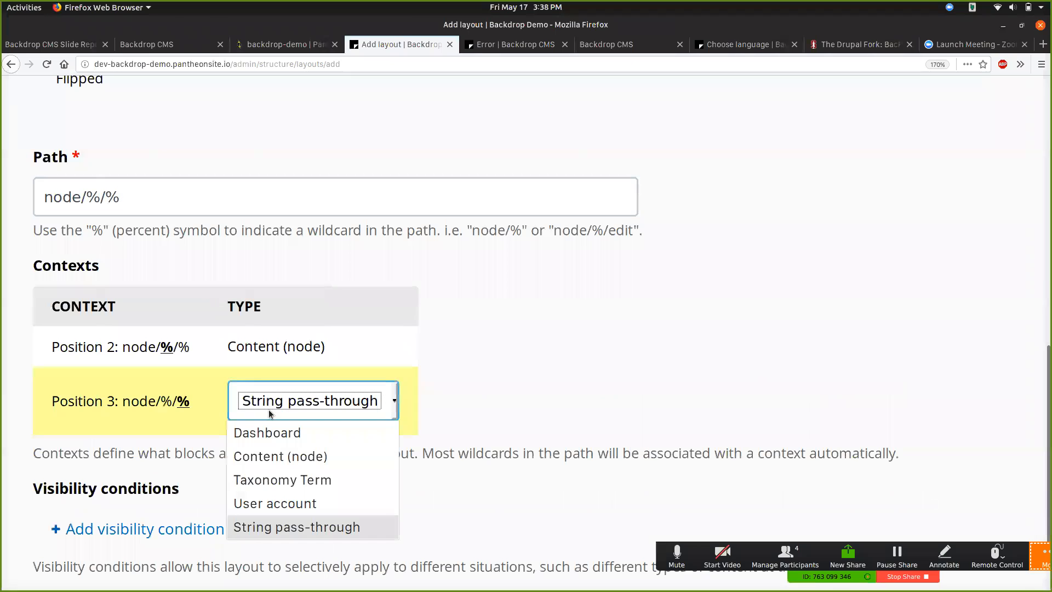
{"action": "left_click", "coordinate": [286, 481]}
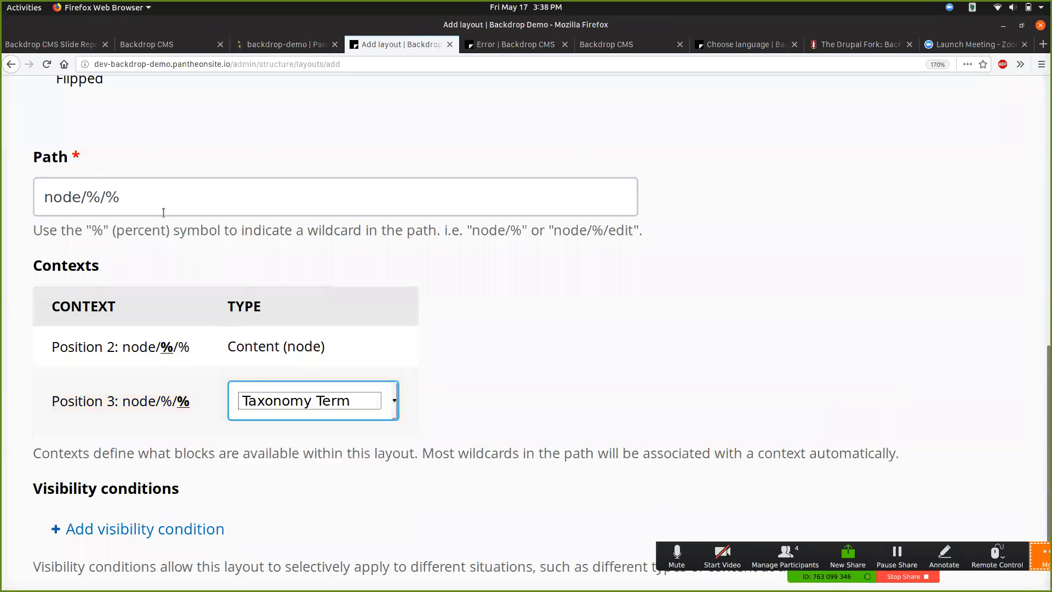
{"action": "left_click", "coordinate": [136, 193]}
{"action": "key", "text": "BackSpace"}
{"action": "key", "text": "BackSpace"}
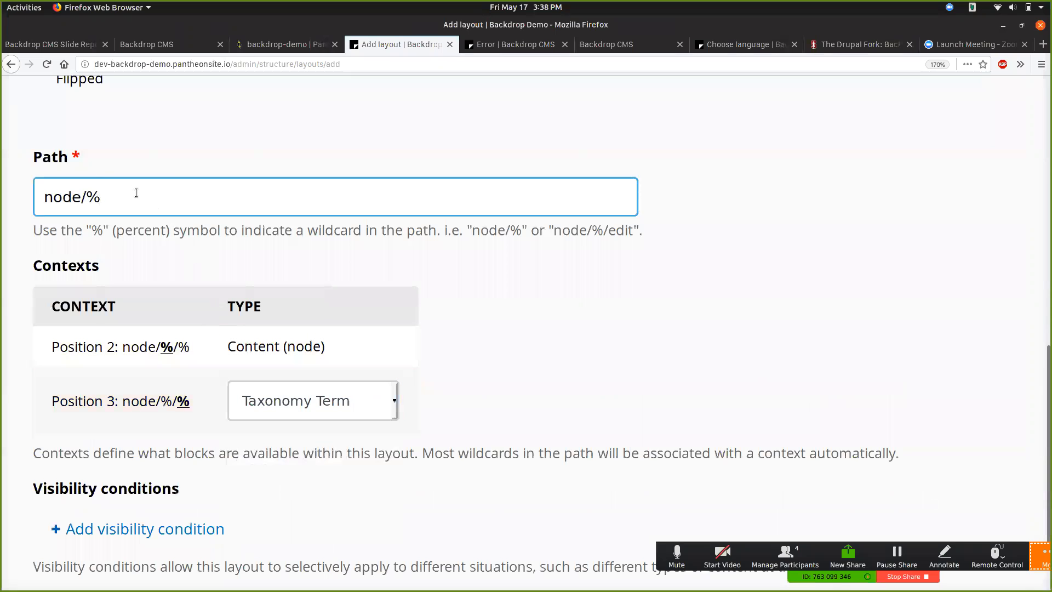
{"action": "left_click", "coordinate": [467, 332]}
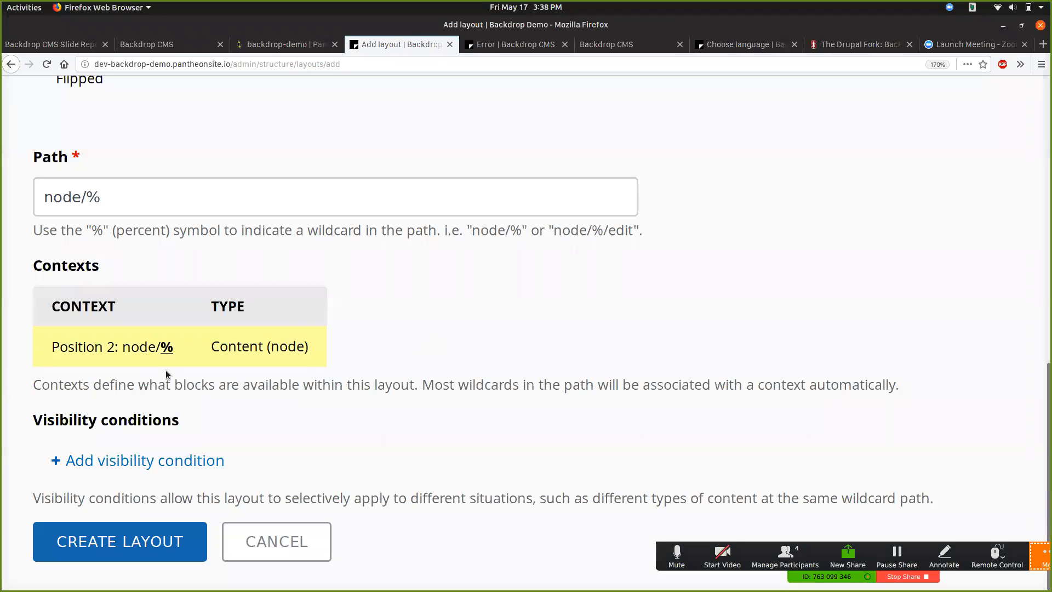
Add a Node: Type visibility condition limited to Project and create the layout
{"action": "left_click", "coordinate": [111, 462]}
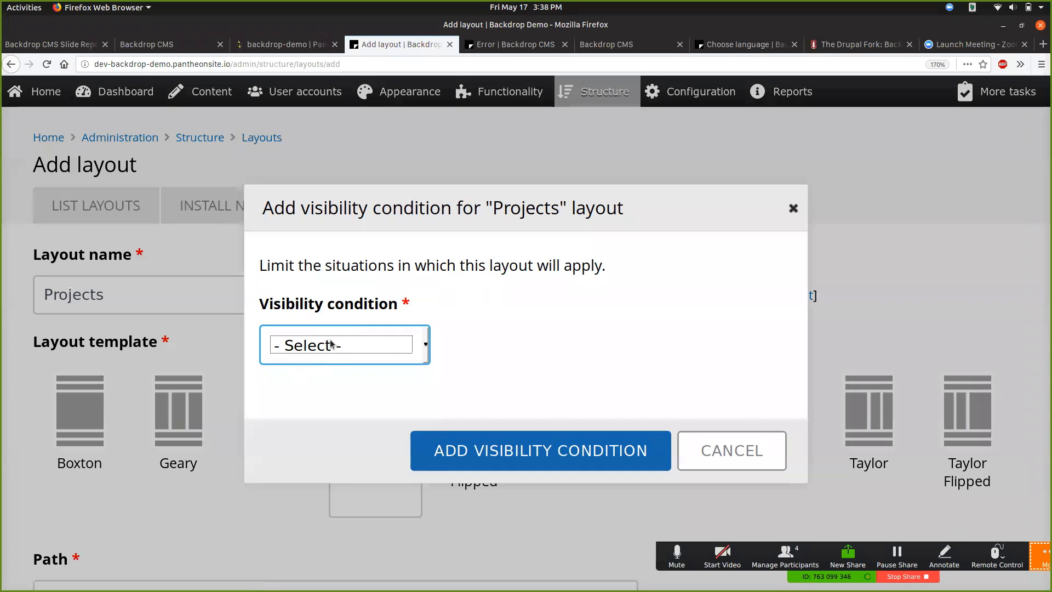
{"action": "left_click", "coordinate": [331, 344]}
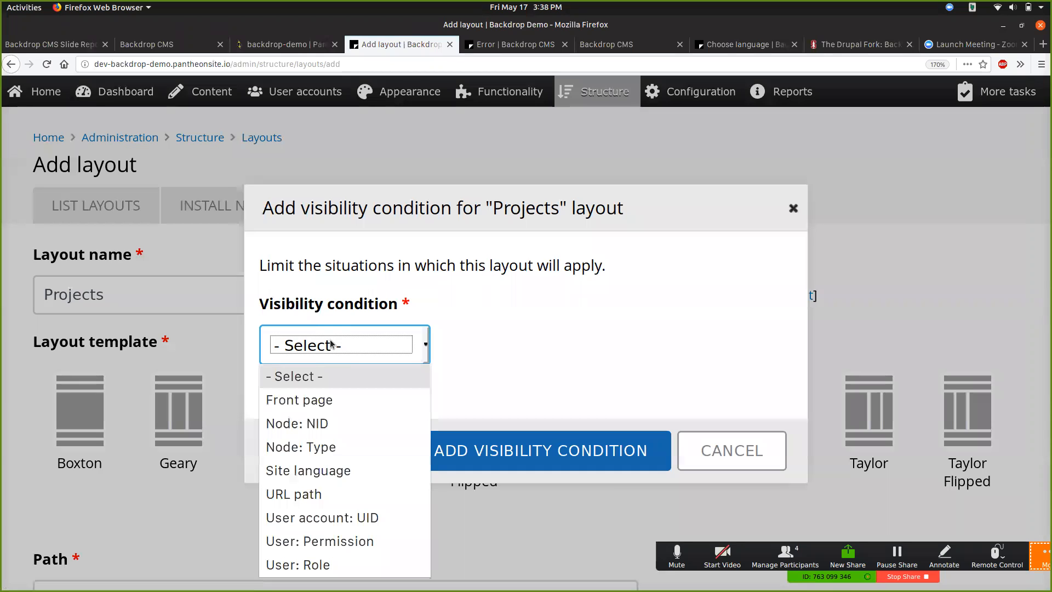
{"action": "left_click", "coordinate": [335, 445]}
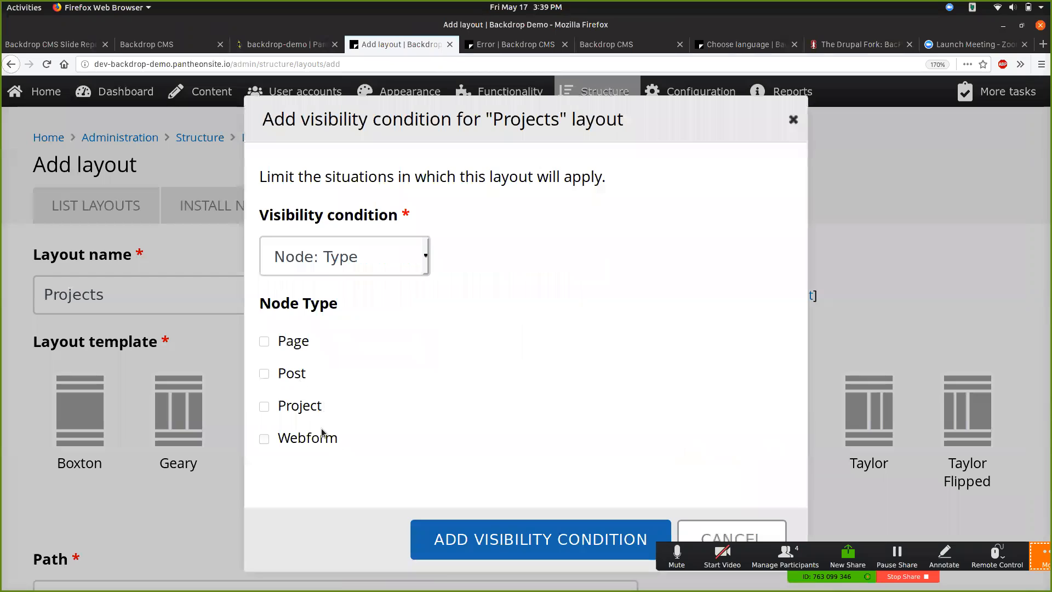
{"action": "left_click", "coordinate": [306, 408]}
{"action": "left_click", "coordinate": [436, 537]}
{"action": "scroll", "coordinate": [387, 462], "scroll_direction": "down", "scroll_amount": 8}
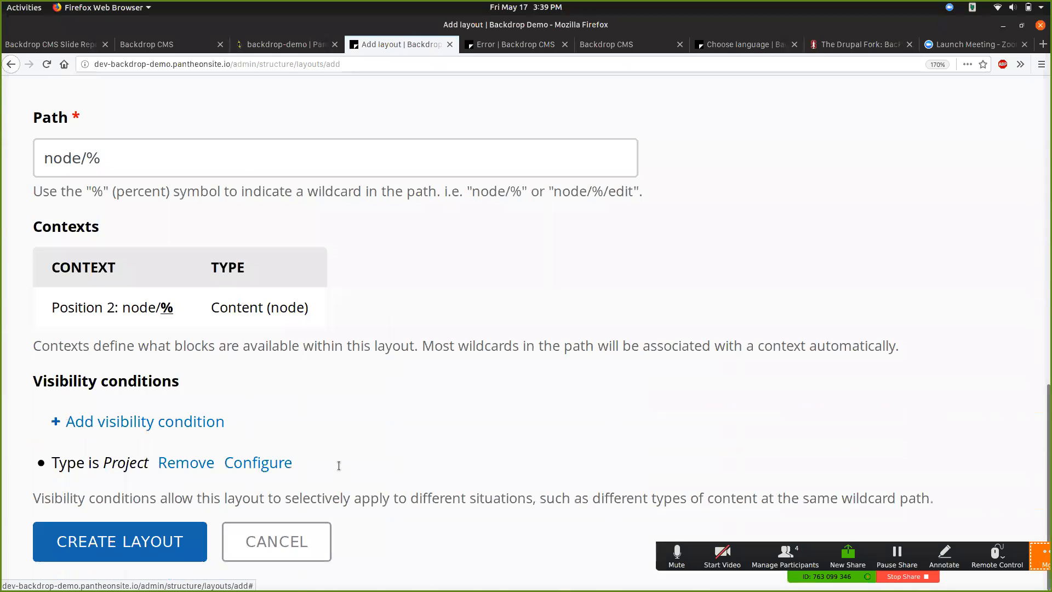
{"action": "left_click", "coordinate": [154, 531]}
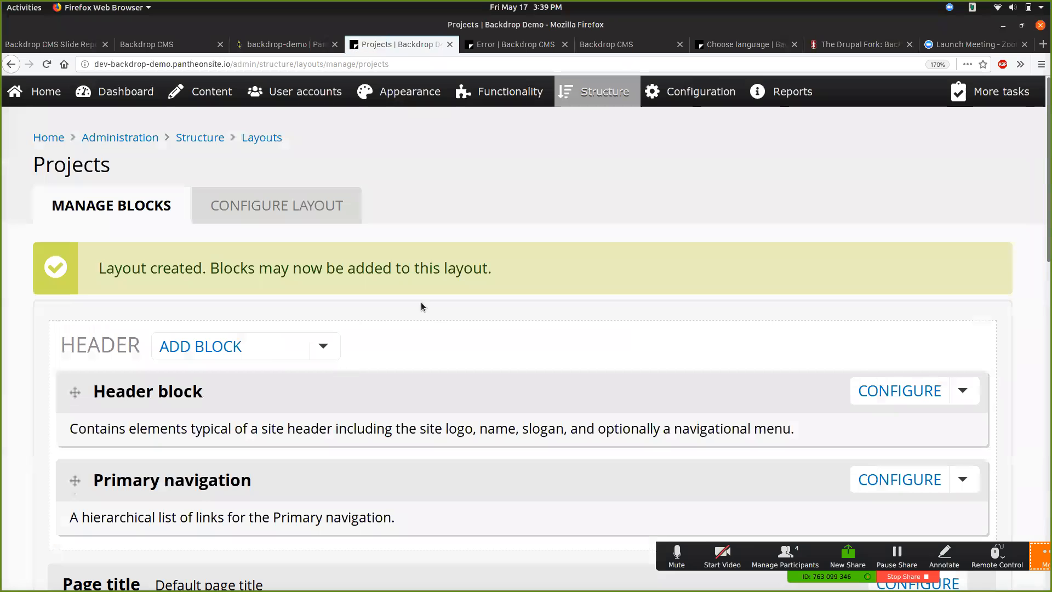
Search the blocks available for the Content region for "field" and choose Field: Screenshot (field_screenshot)
{"action": "scroll", "coordinate": [421, 304], "scroll_direction": "down", "scroll_amount": 8}
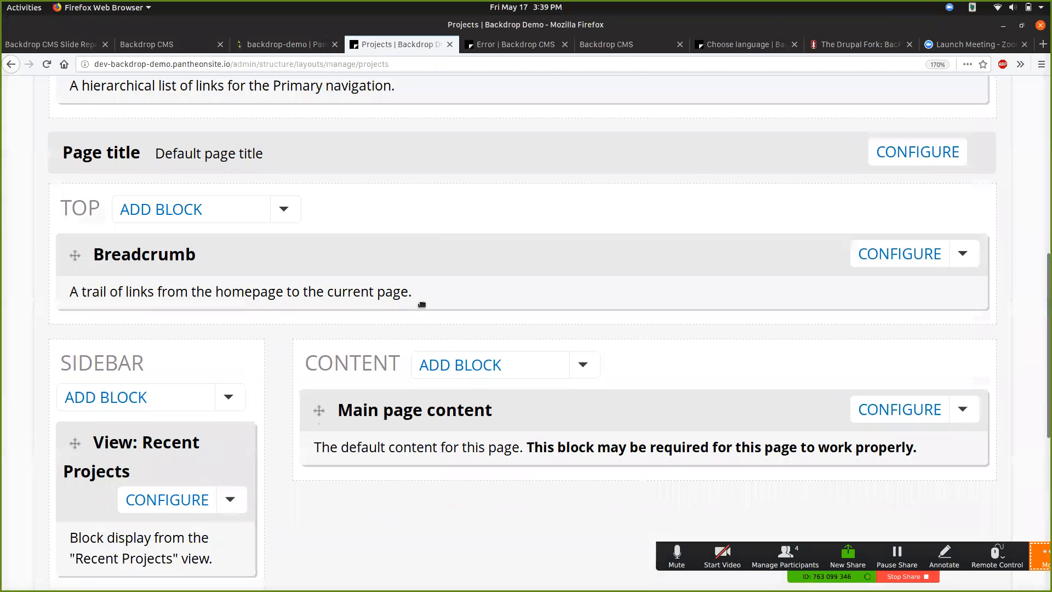
{"action": "scroll", "coordinate": [422, 305], "scroll_direction": "down", "scroll_amount": 3}
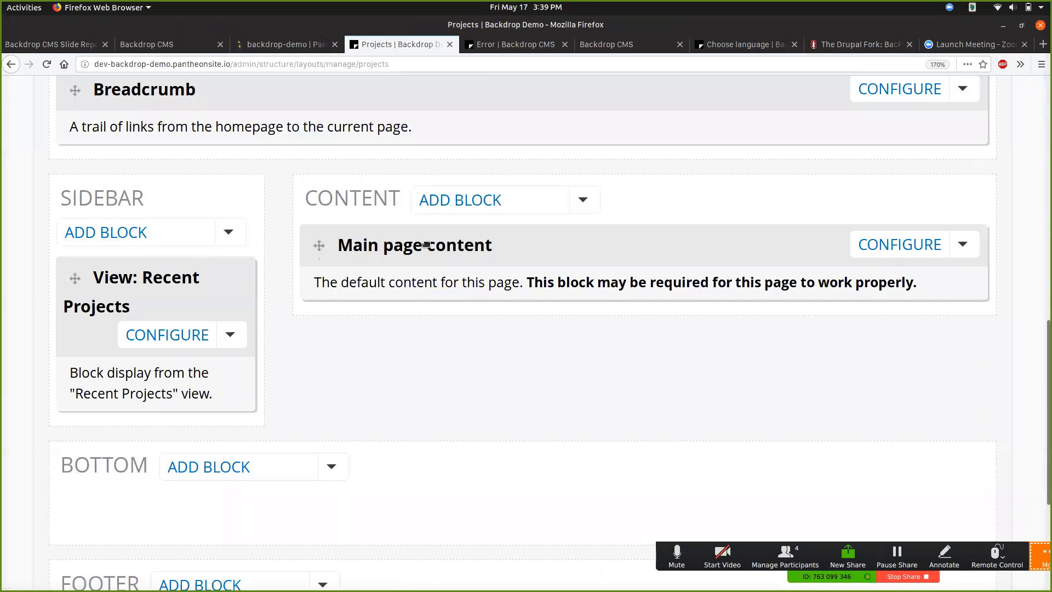
{"action": "left_click", "coordinate": [432, 201]}
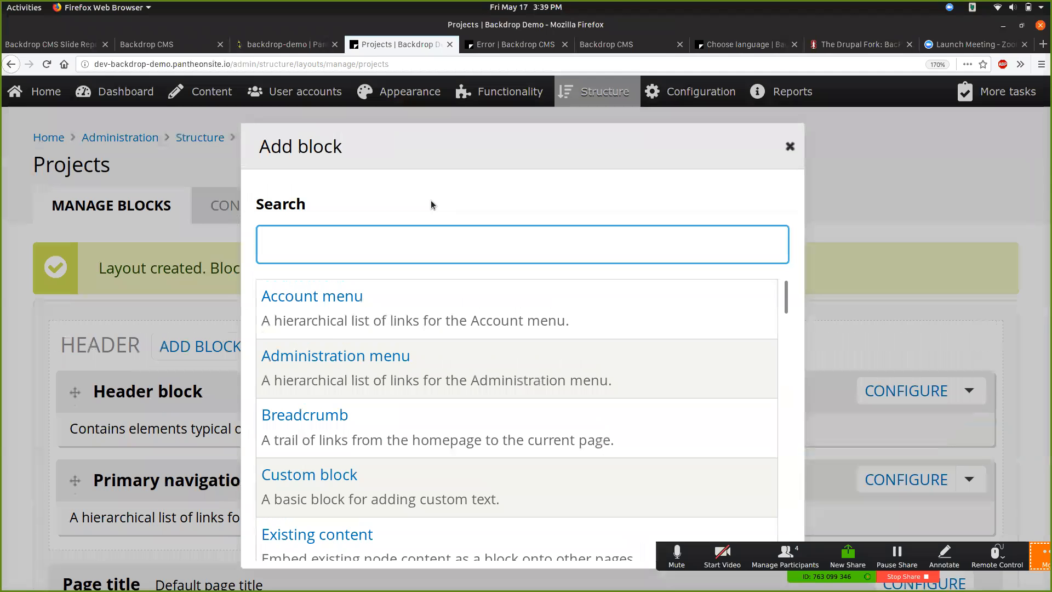
{"action": "type", "text": "screen"}
{"action": "key", "text": "ctrl+a"}
{"action": "type", "text": "field"}
{"action": "scroll", "coordinate": [527, 358], "scroll_direction": "down", "scroll_amount": 2}
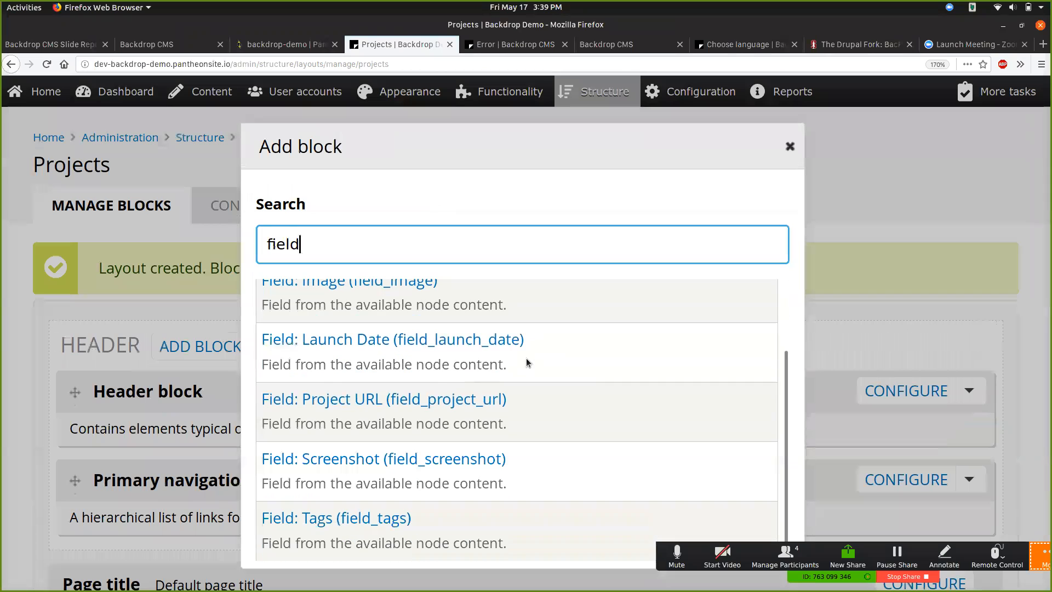
{"action": "left_click", "coordinate": [336, 463]}
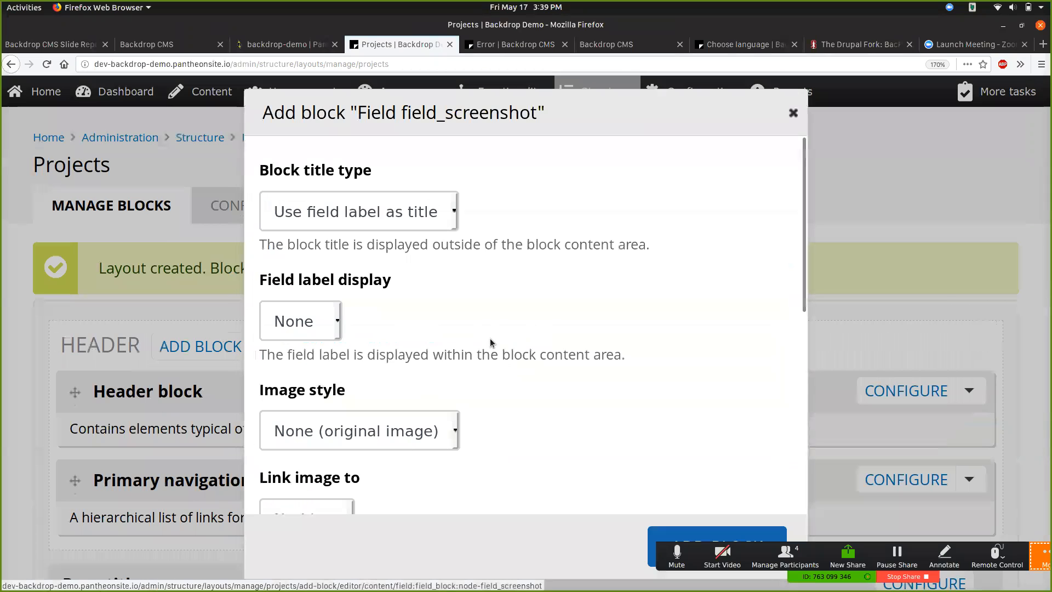
Set the screenshot block's title type to None, keep the original image style, and add the block
{"action": "left_click", "coordinate": [430, 219]}
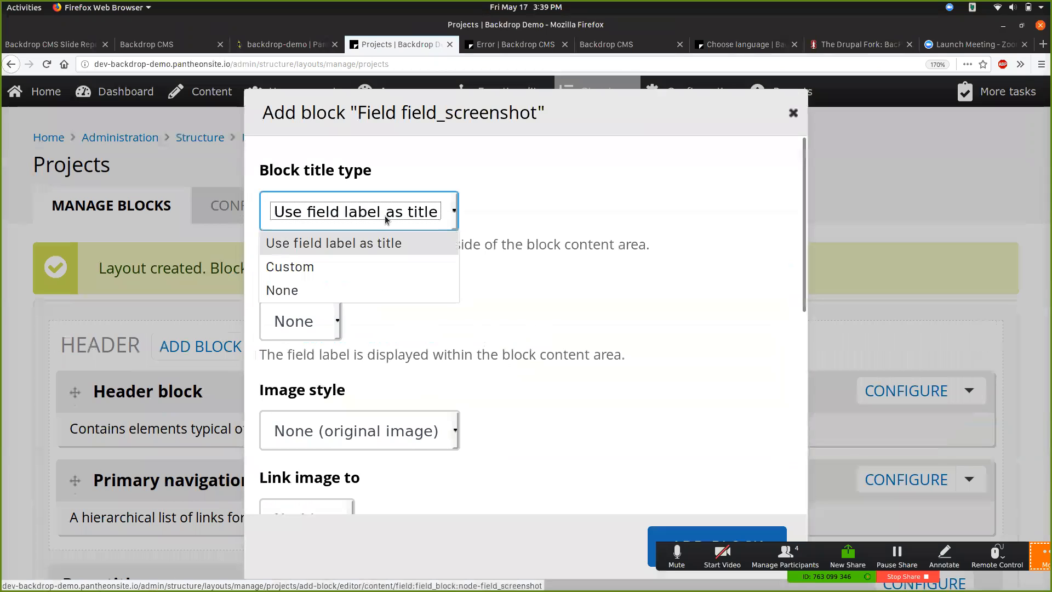
{"action": "left_click", "coordinate": [354, 295]}
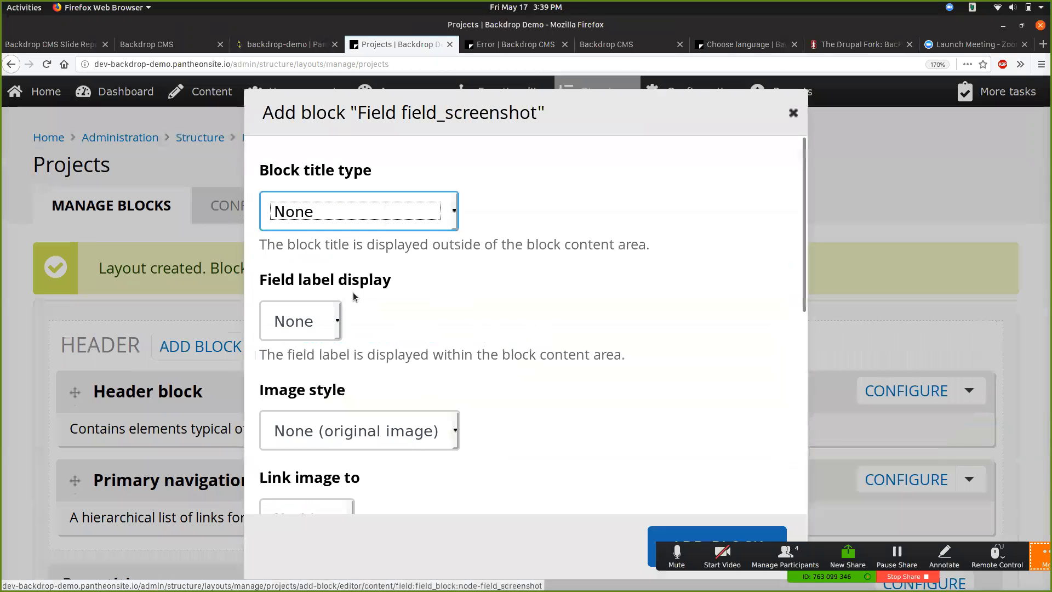
{"action": "key", "text": "Tab"}
{"action": "scroll", "coordinate": [428, 281], "scroll_direction": "down", "scroll_amount": 2}
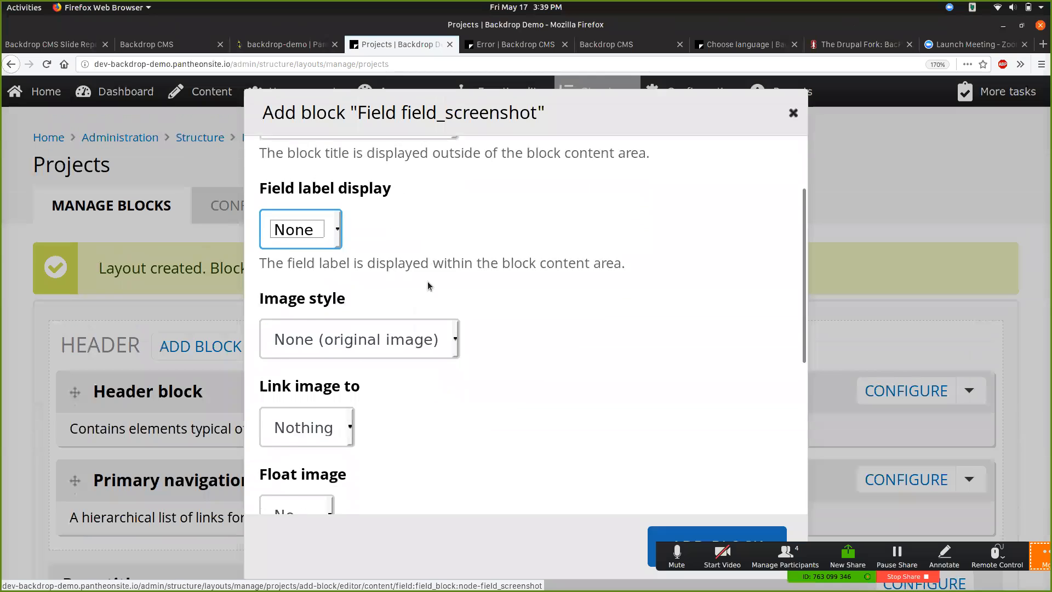
{"action": "left_click", "coordinate": [387, 312]}
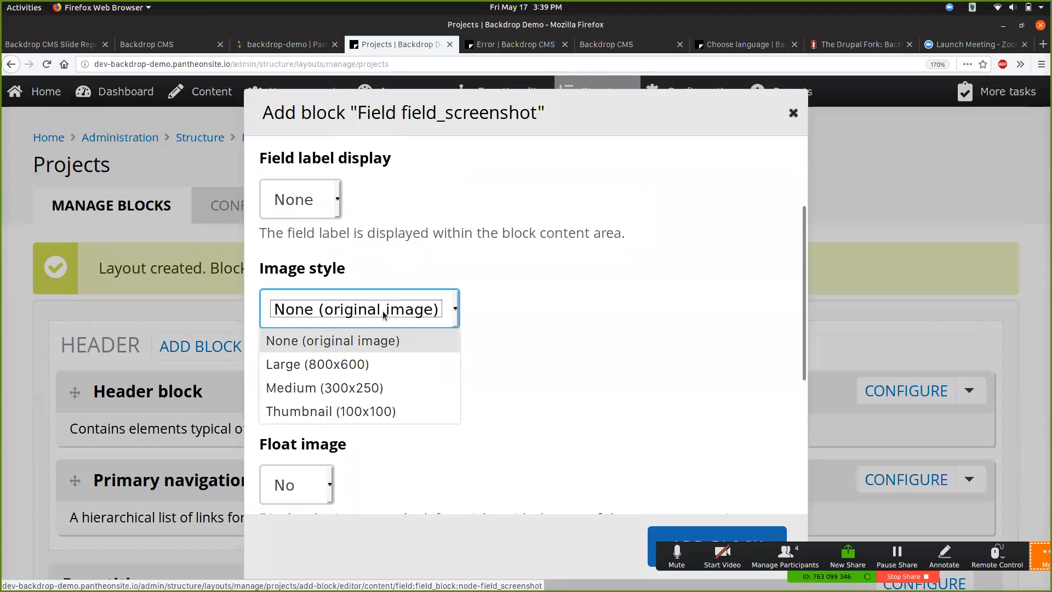
{"action": "left_click", "coordinate": [383, 315]}
{"action": "scroll", "coordinate": [380, 312], "scroll_direction": "down", "scroll_amount": 2}
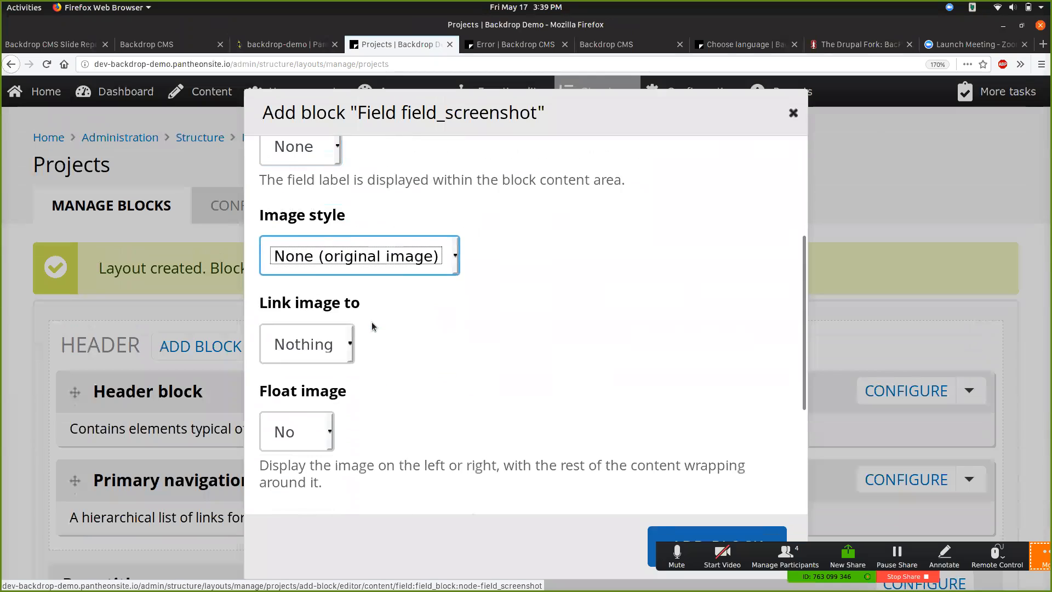
{"action": "scroll", "coordinate": [398, 295], "scroll_direction": "down", "scroll_amount": 2}
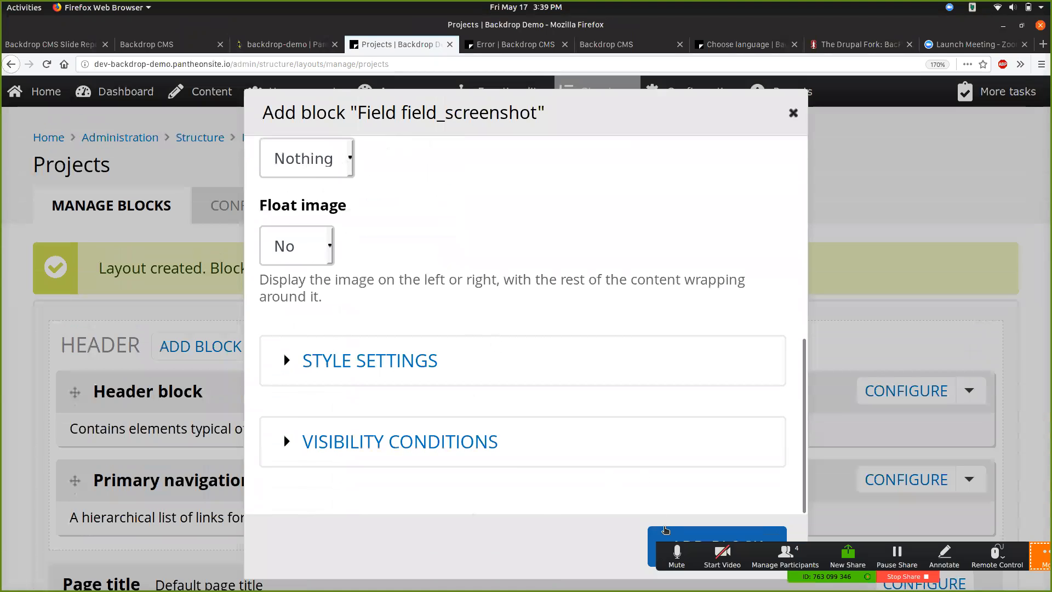
{"action": "left_click", "coordinate": [663, 528]}
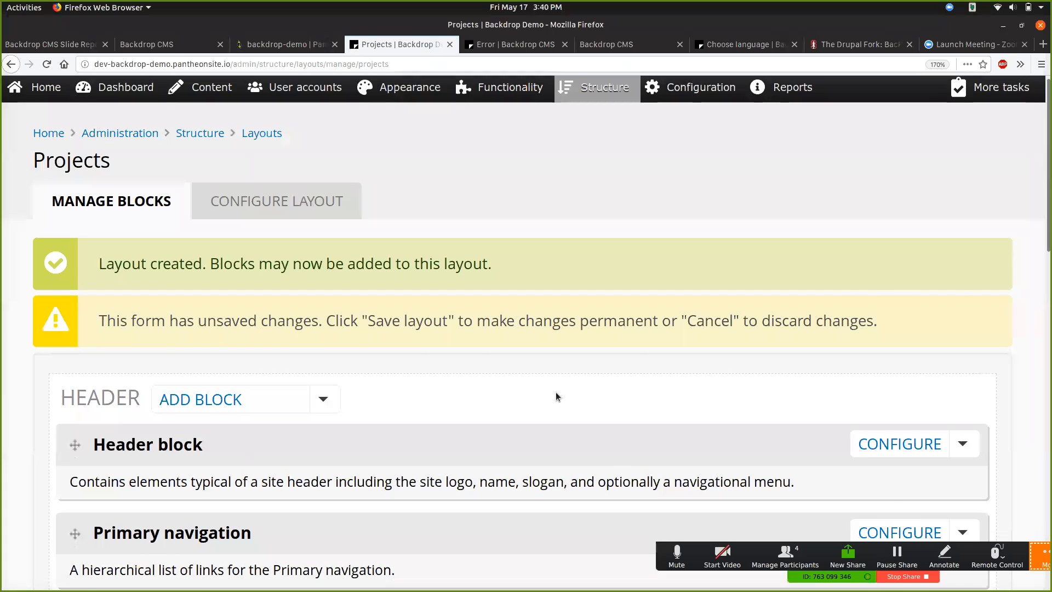
Move the Main page content block into the Sidebar above Recent Projects and save the layout
{"action": "scroll", "coordinate": [556, 392], "scroll_direction": "down", "scroll_amount": 10}
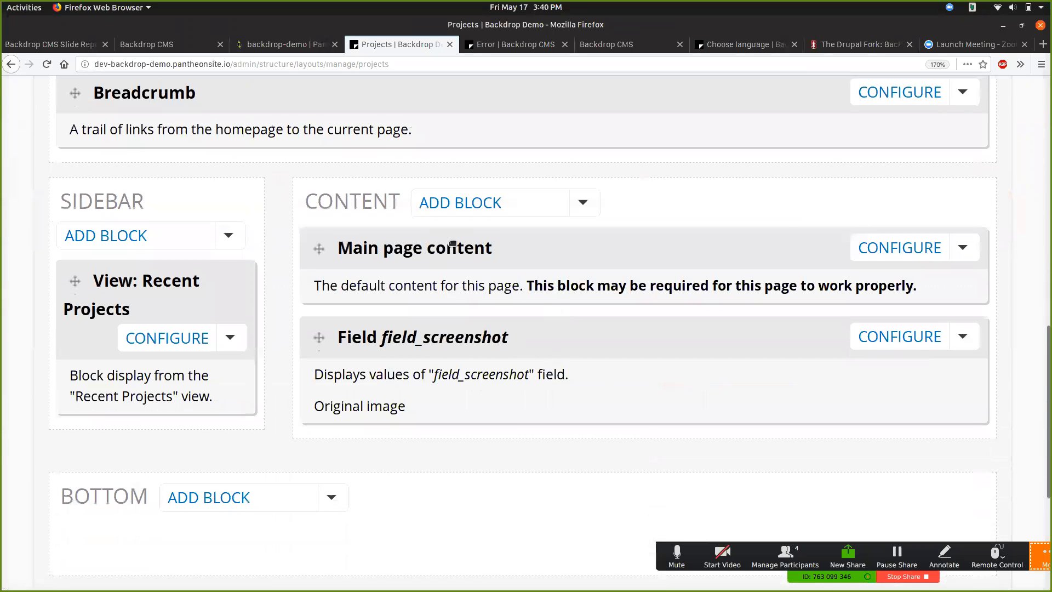
{"action": "left_click_drag", "start_coordinate": [500, 248], "coordinate": [214, 279]}
{"action": "scroll", "coordinate": [393, 366], "scroll_direction": "down", "scroll_amount": 3}
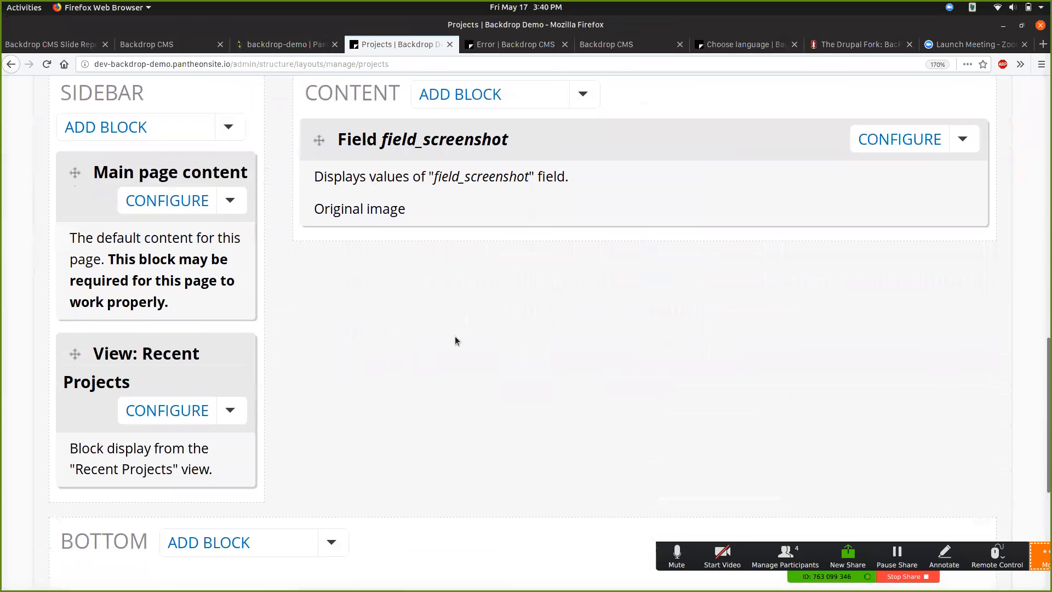
{"action": "scroll", "coordinate": [455, 336], "scroll_direction": "down", "scroll_amount": 4}
{"action": "scroll", "coordinate": [465, 274], "scroll_direction": "down", "scroll_amount": 3}
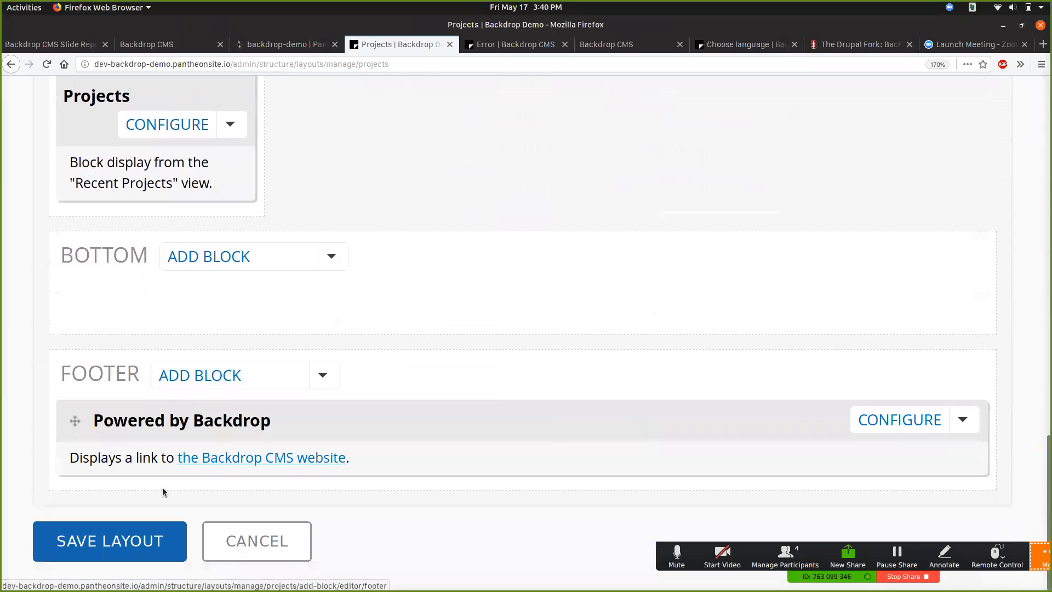
{"action": "left_click", "coordinate": [98, 540]}
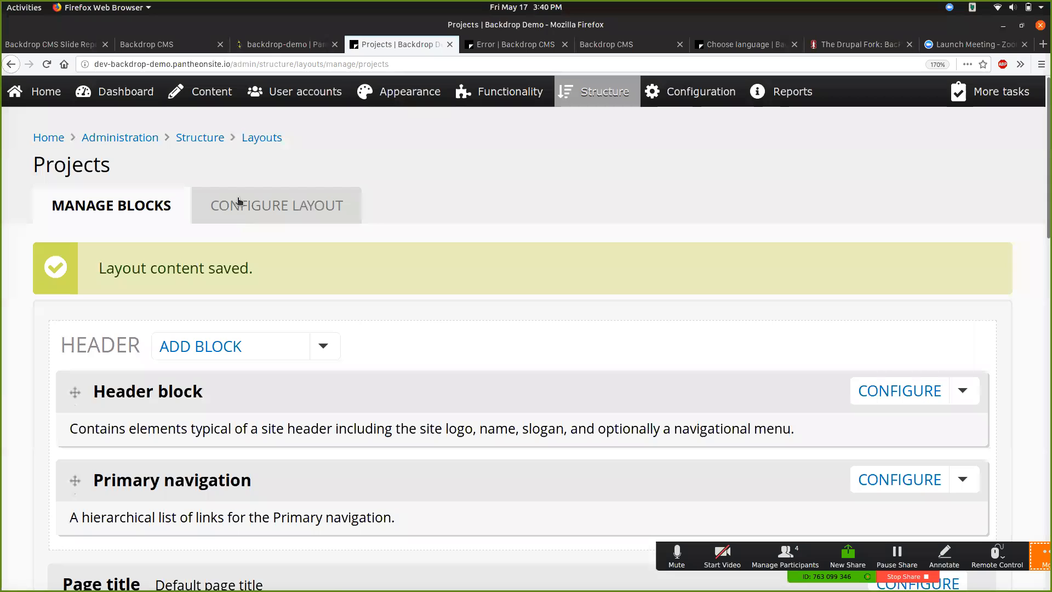
Go to the site's home page and open "Your first post!" to check the layout of a regular post
{"action": "left_click", "coordinate": [51, 138]}
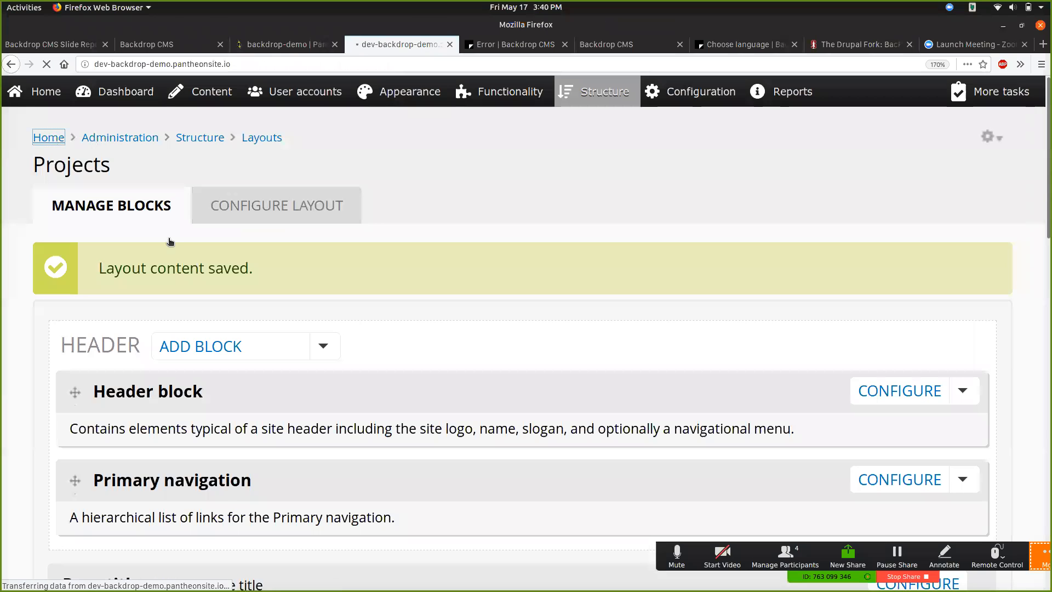
{"action": "scroll", "coordinate": [245, 299], "scroll_direction": "down", "scroll_amount": 4}
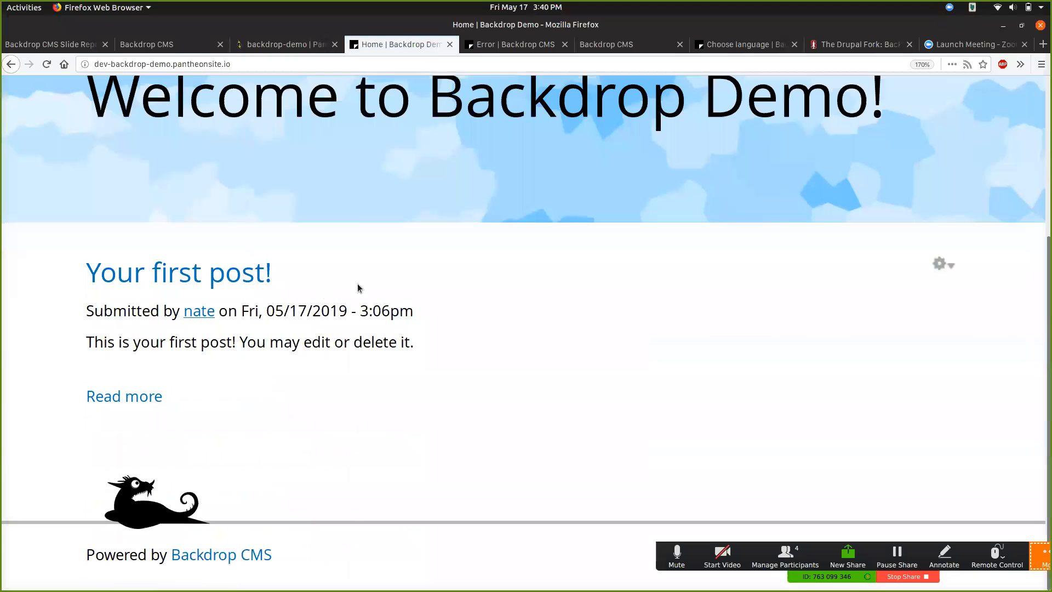
{"action": "scroll", "coordinate": [357, 284], "scroll_direction": "up", "scroll_amount": 4}
{"action": "left_click", "coordinate": [196, 482]}
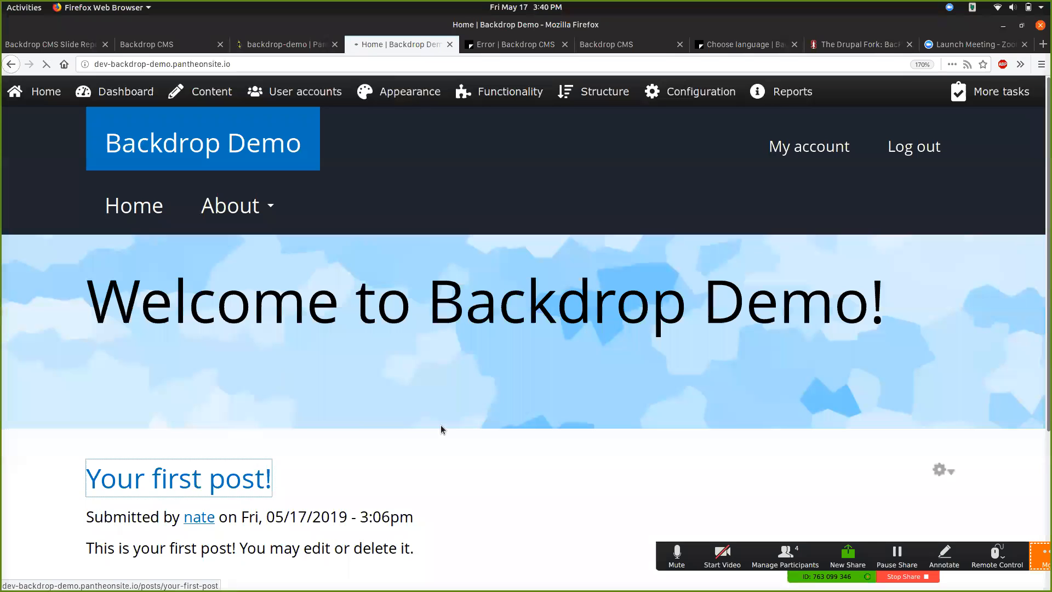
{"action": "scroll", "coordinate": [441, 429], "scroll_direction": "down", "scroll_amount": 3}
{"action": "scroll", "coordinate": [442, 426], "scroll_direction": "up", "scroll_amount": 2}
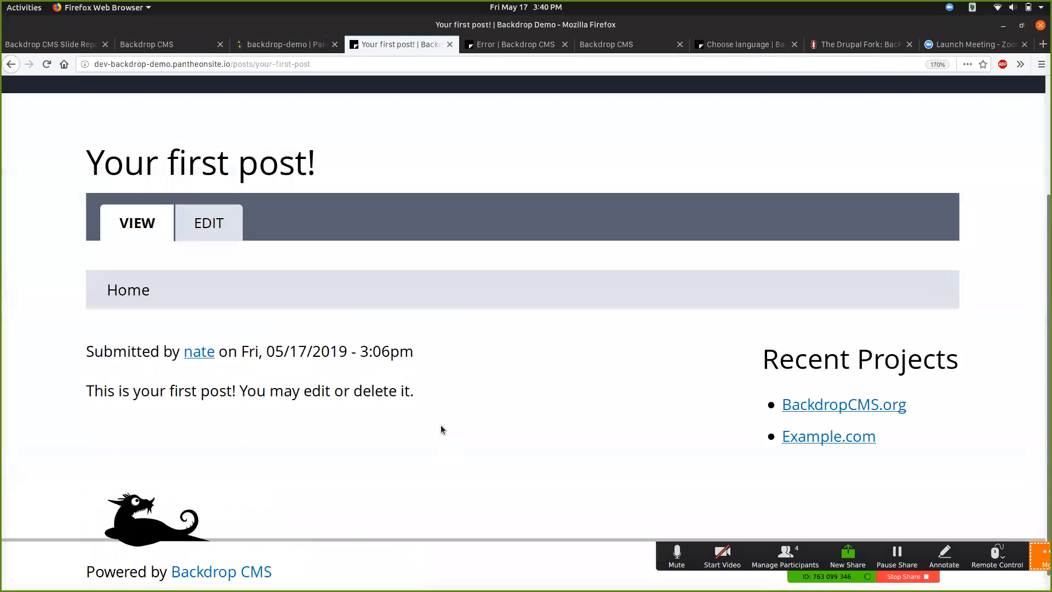
{"action": "scroll", "coordinate": [519, 439], "scroll_direction": "down", "scroll_amount": 2}
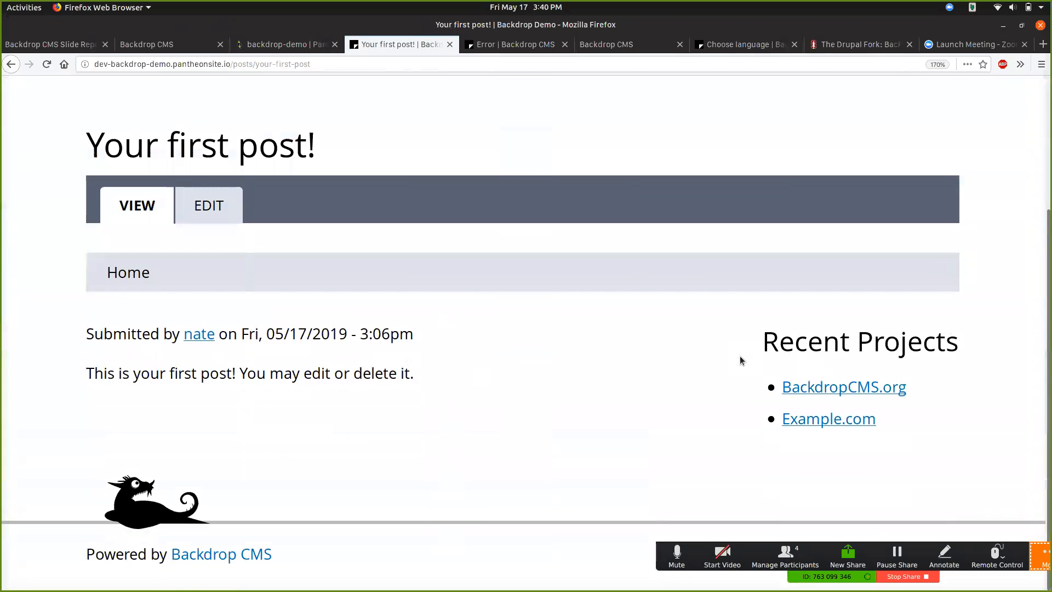
Open the BackdropCMS.org project from Recent Projects and review how the project page is laid out
{"action": "left_click", "coordinate": [811, 391]}
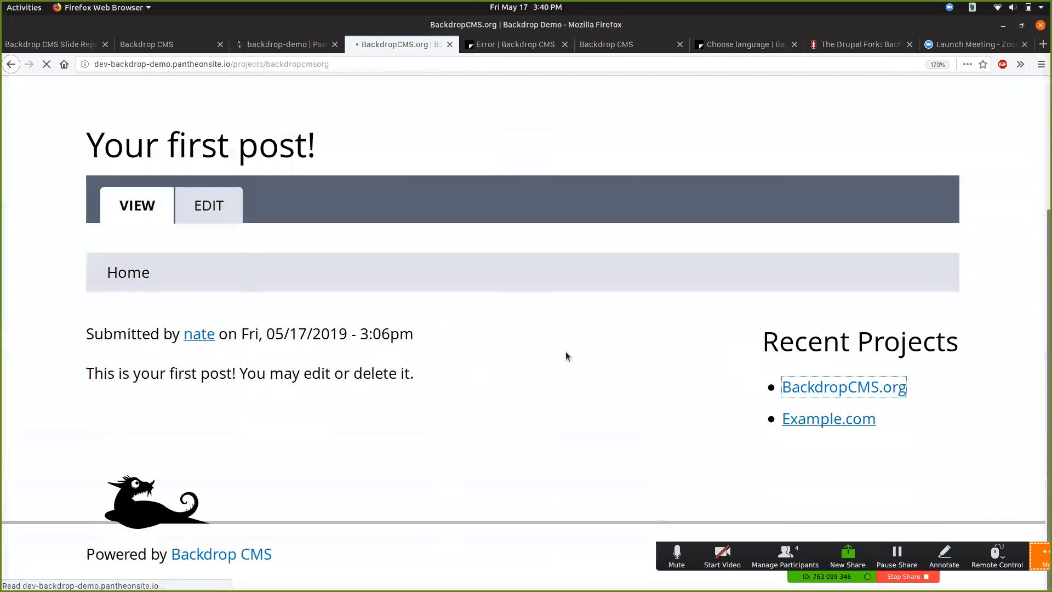
{"action": "scroll", "coordinate": [493, 329], "scroll_direction": "down", "scroll_amount": 4}
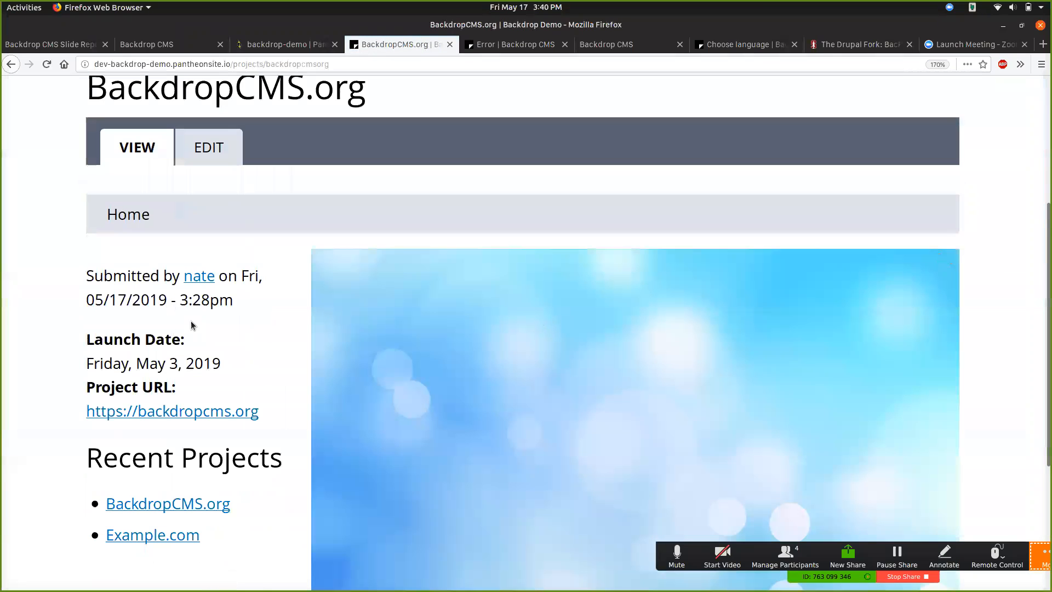
{"action": "scroll", "coordinate": [352, 331], "scroll_direction": "down", "scroll_amount": 4}
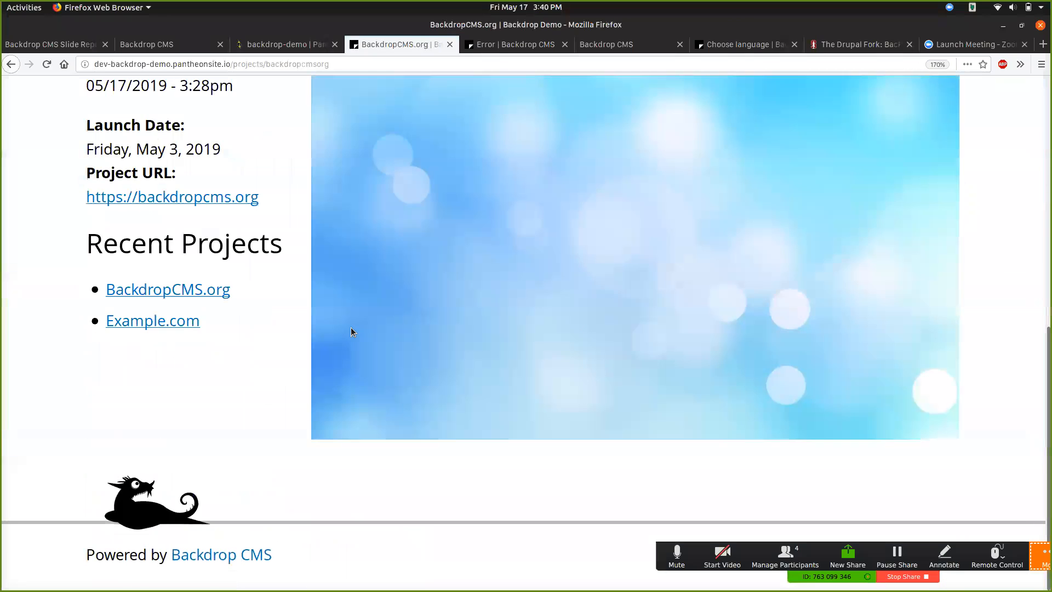
{"action": "scroll", "coordinate": [350, 332], "scroll_direction": "up", "scroll_amount": 3}
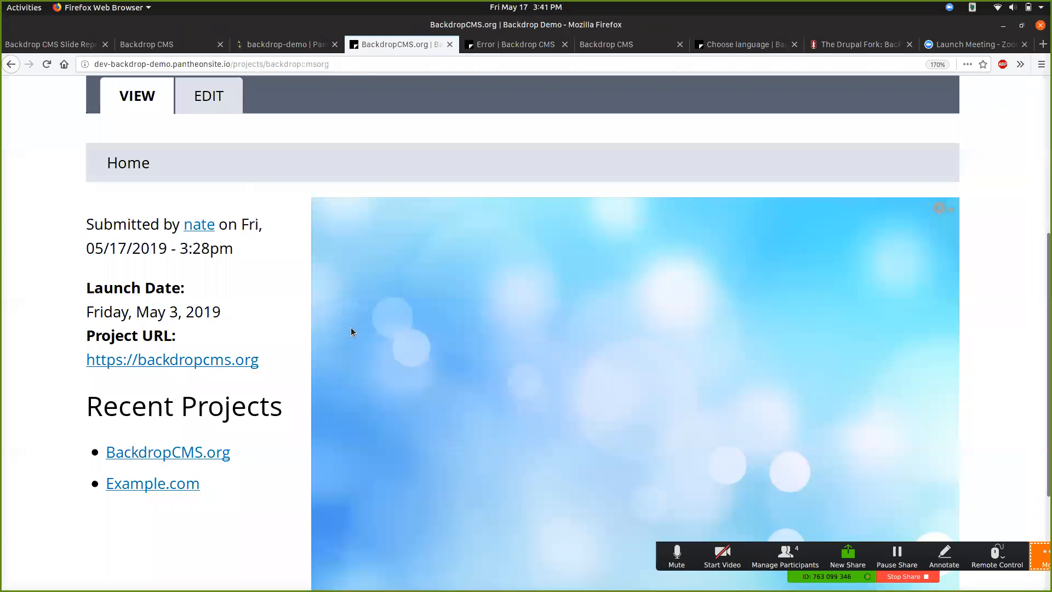
{"action": "scroll", "coordinate": [351, 332], "scroll_direction": "up", "scroll_amount": 5}
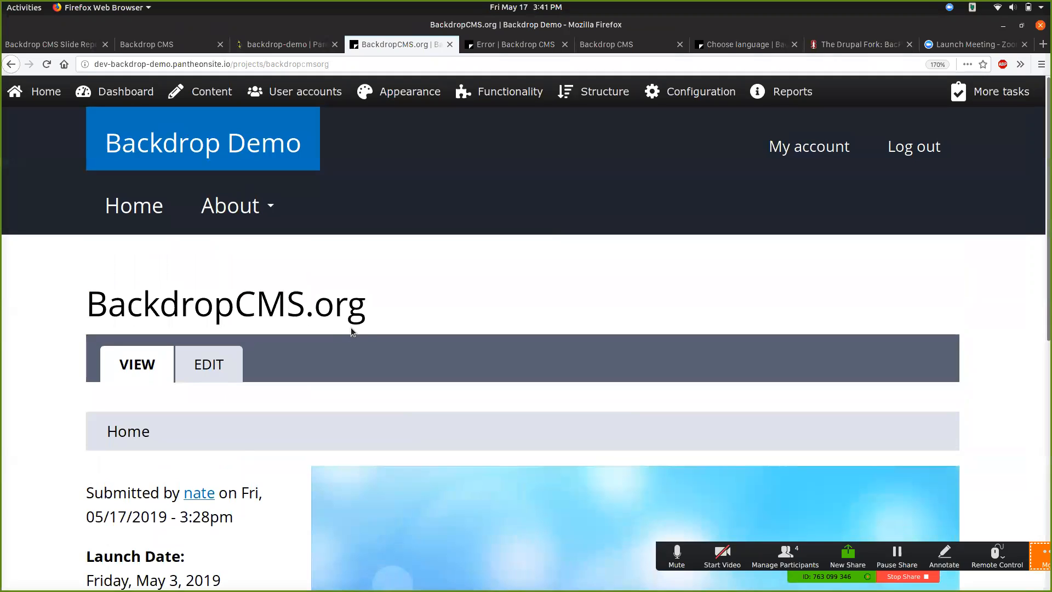
{"action": "scroll", "coordinate": [584, 321], "scroll_direction": "down", "scroll_amount": 6}
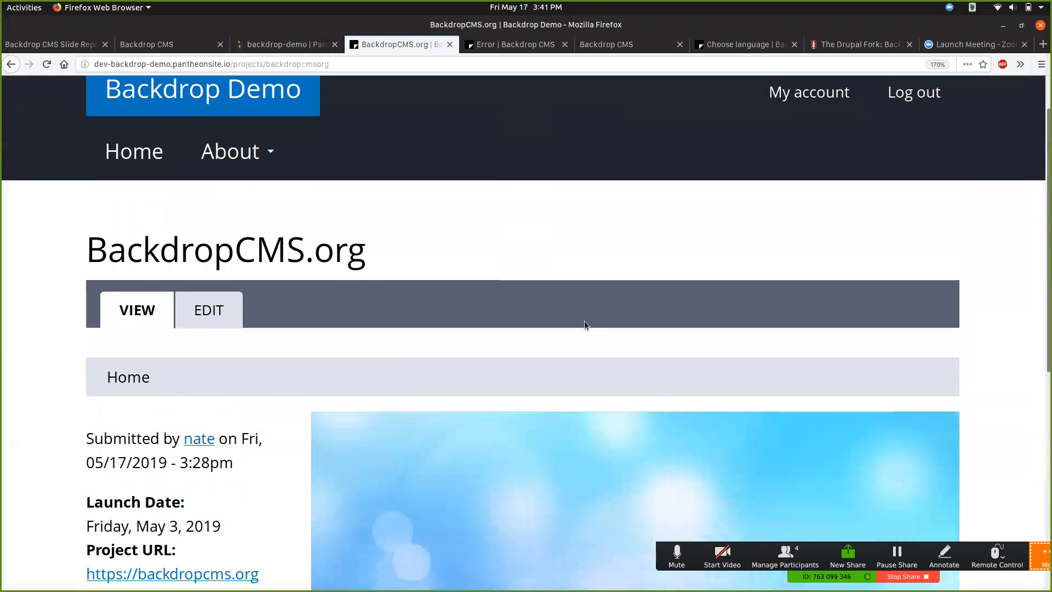
{"action": "scroll", "coordinate": [584, 321], "scroll_direction": "up", "scroll_amount": 6}
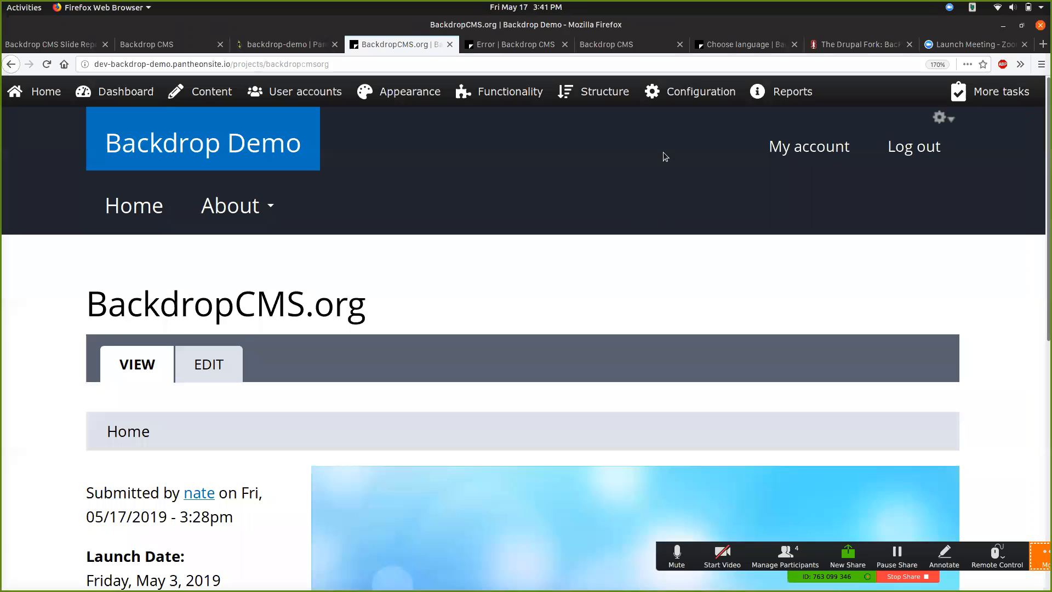
Open the single configuration export form in the development configuration management settings
{"action": "mouse_move", "coordinate": [666, 99]}
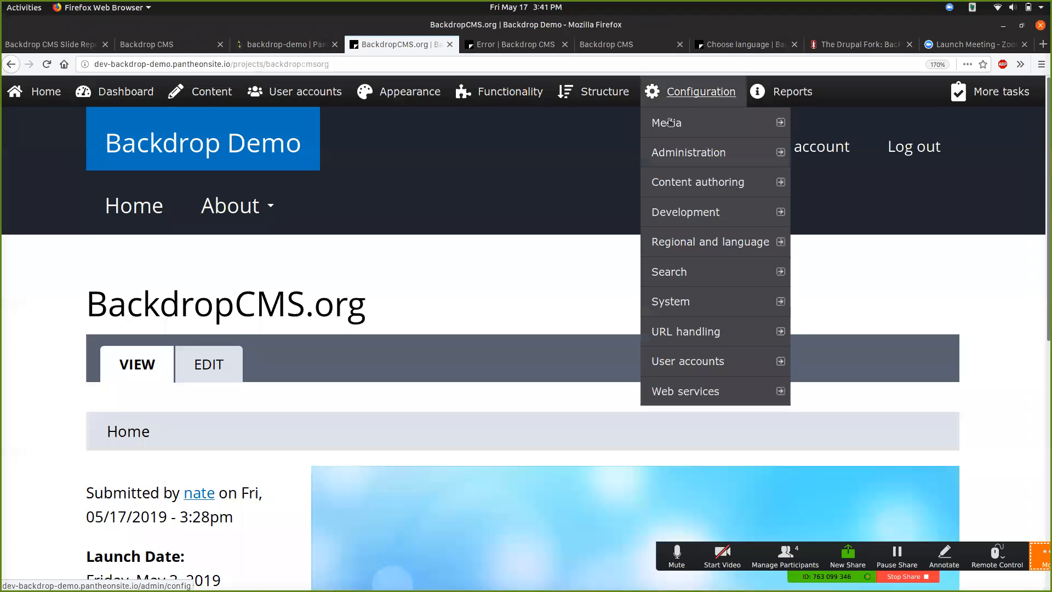
{"action": "mouse_move", "coordinate": [681, 188]}
{"action": "mouse_move", "coordinate": [682, 217]}
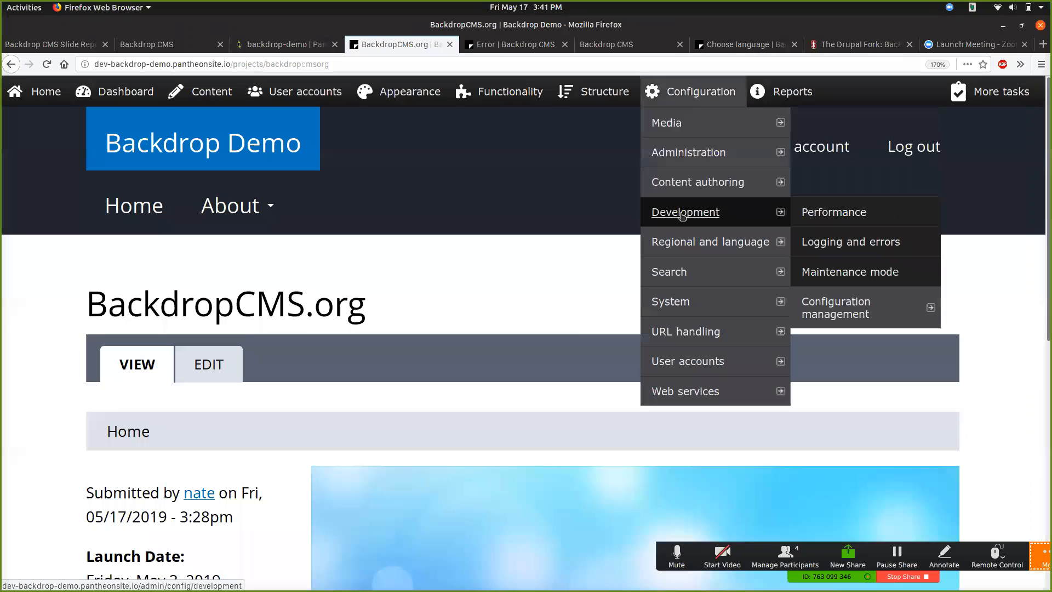
{"action": "left_click", "coordinate": [819, 301]}
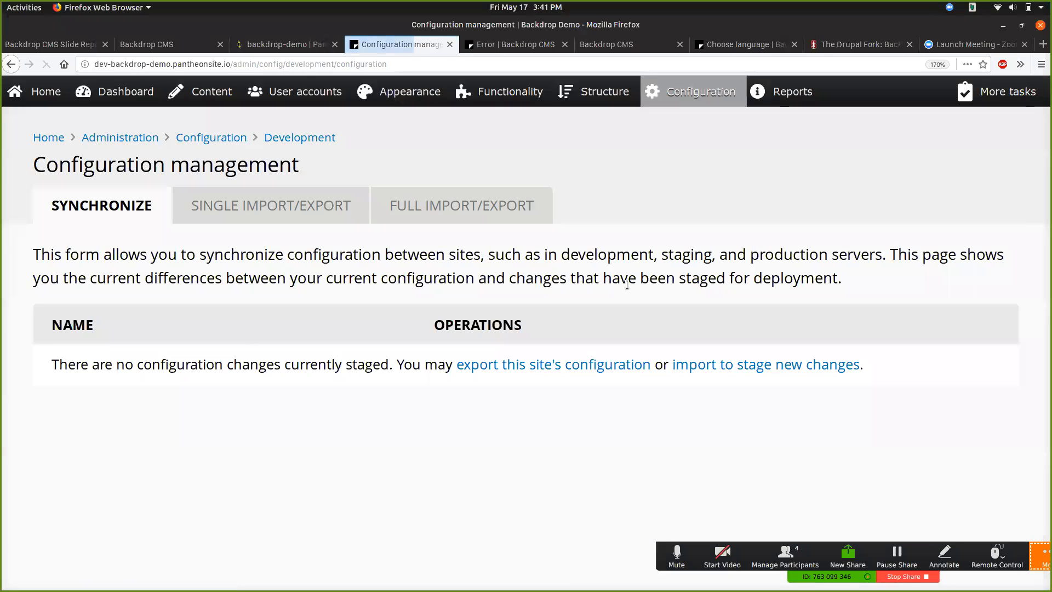
{"action": "left_click", "coordinate": [286, 211]}
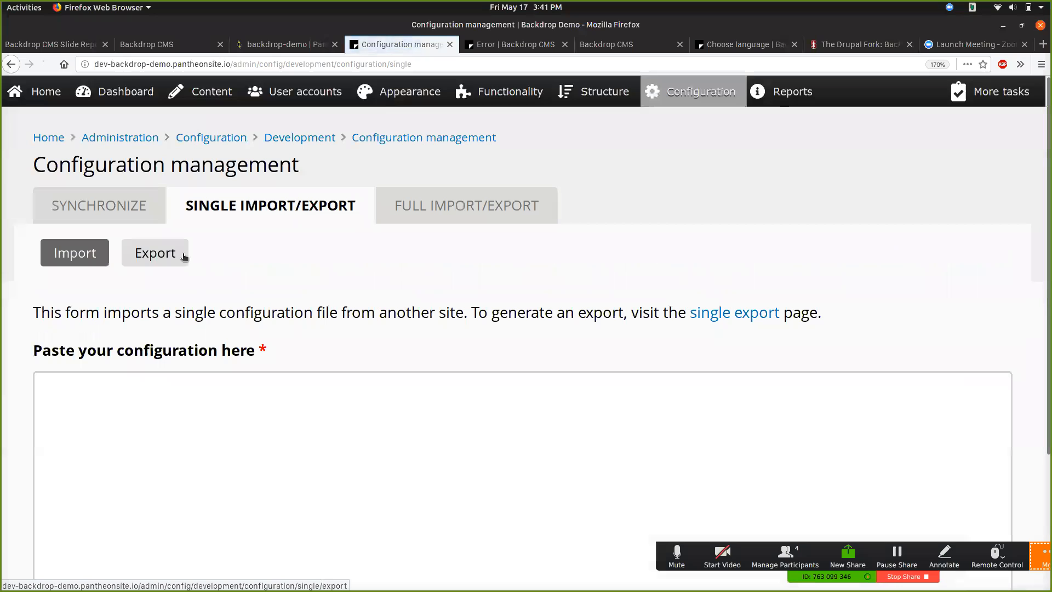
{"action": "left_click", "coordinate": [161, 255]}
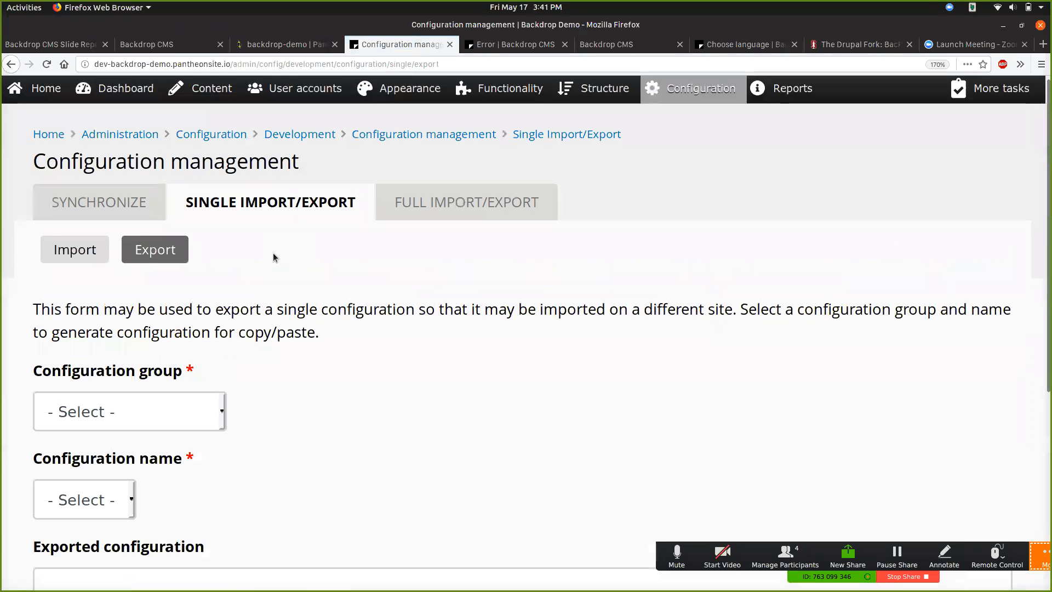
Generate a single configuration export for the Projects layout, using the Layouts configuration group
{"action": "scroll", "coordinate": [273, 255], "scroll_direction": "down", "scroll_amount": 4}
{"action": "left_click", "coordinate": [185, 206]}
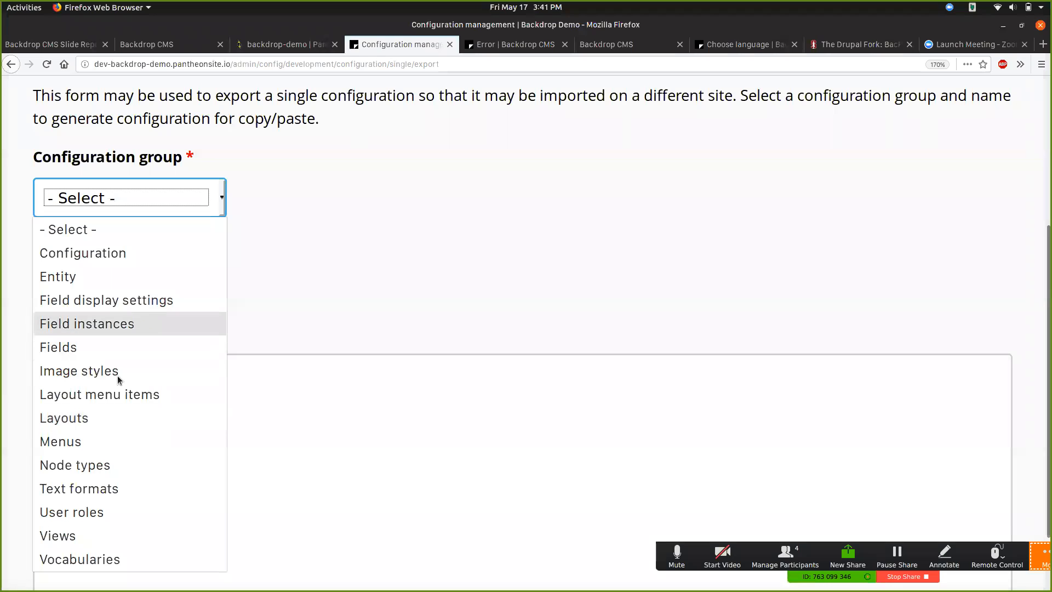
{"action": "left_click", "coordinate": [101, 417]}
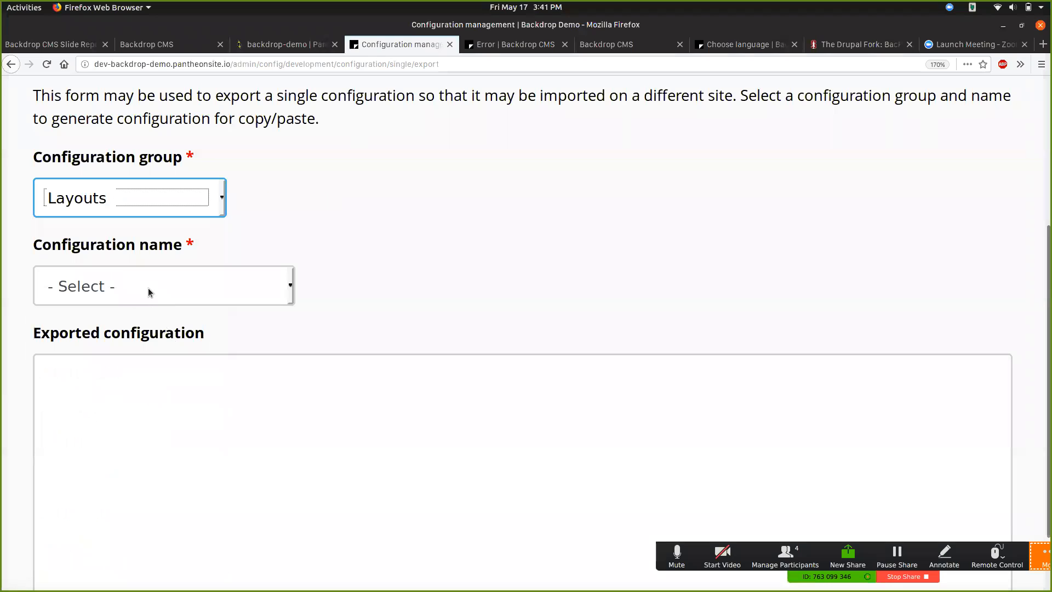
{"action": "left_click", "coordinate": [147, 288]}
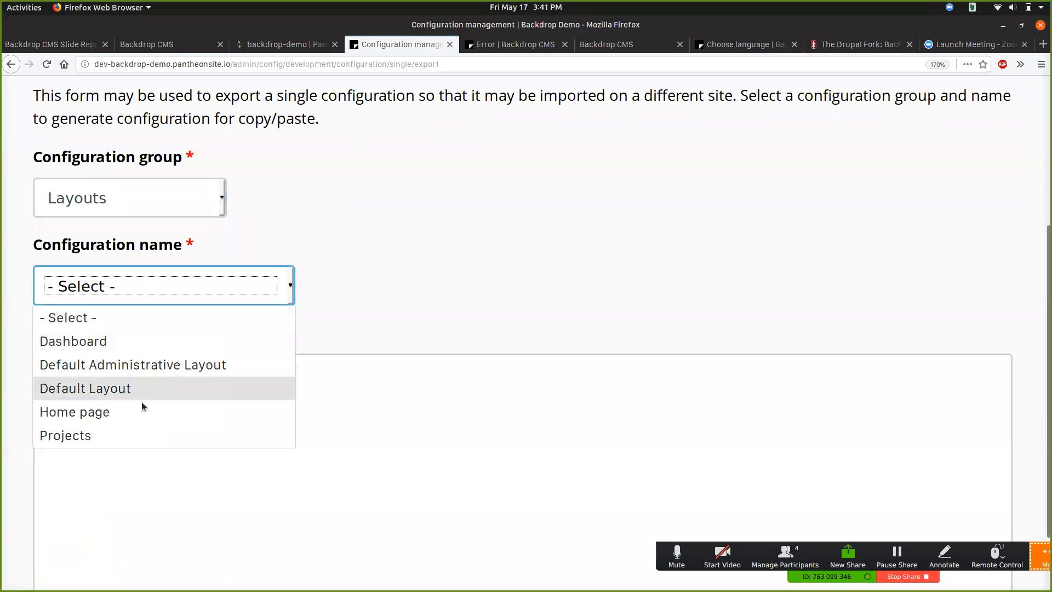
{"action": "left_click", "coordinate": [121, 436]}
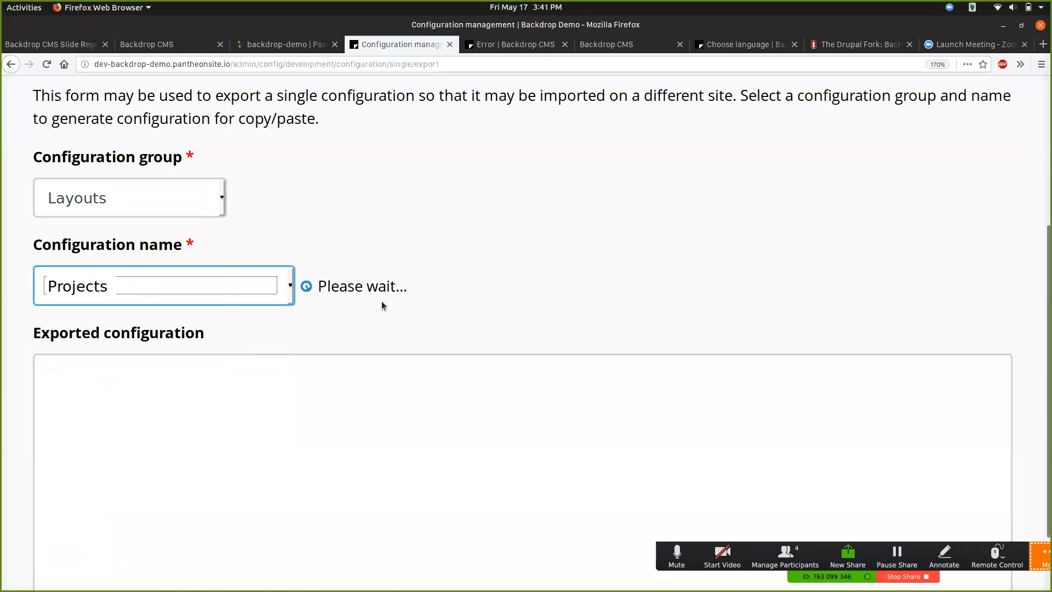
Examine the exported configuration code of the Projects layout and open the full import/export page
{"action": "scroll", "coordinate": [382, 301], "scroll_direction": "down", "scroll_amount": 1}
{"action": "scroll", "coordinate": [15, 354], "scroll_direction": "down", "scroll_amount": 4}
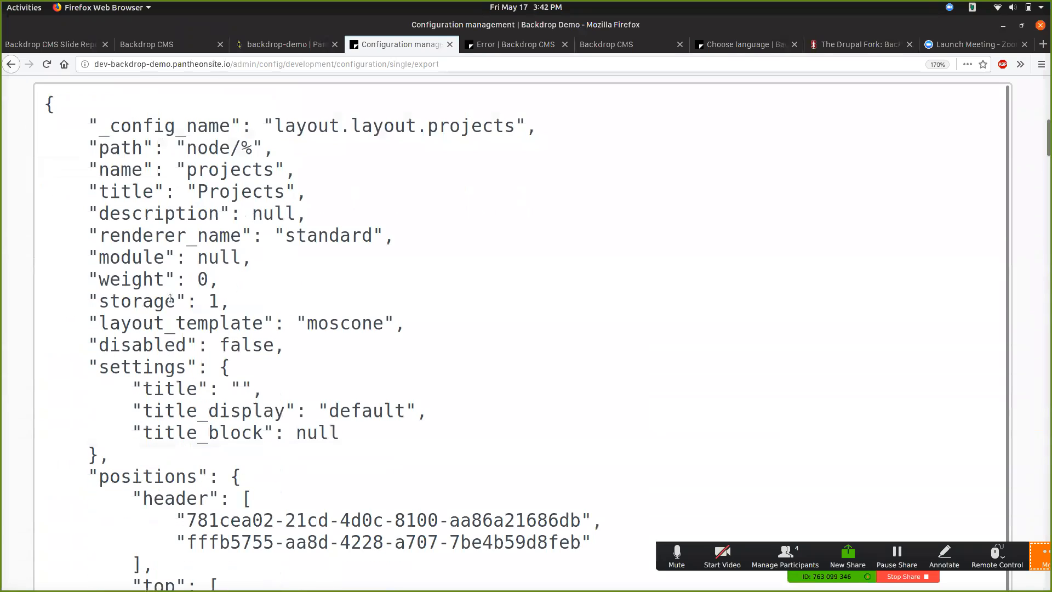
{"action": "scroll", "coordinate": [170, 299], "scroll_direction": "down", "scroll_amount": 1}
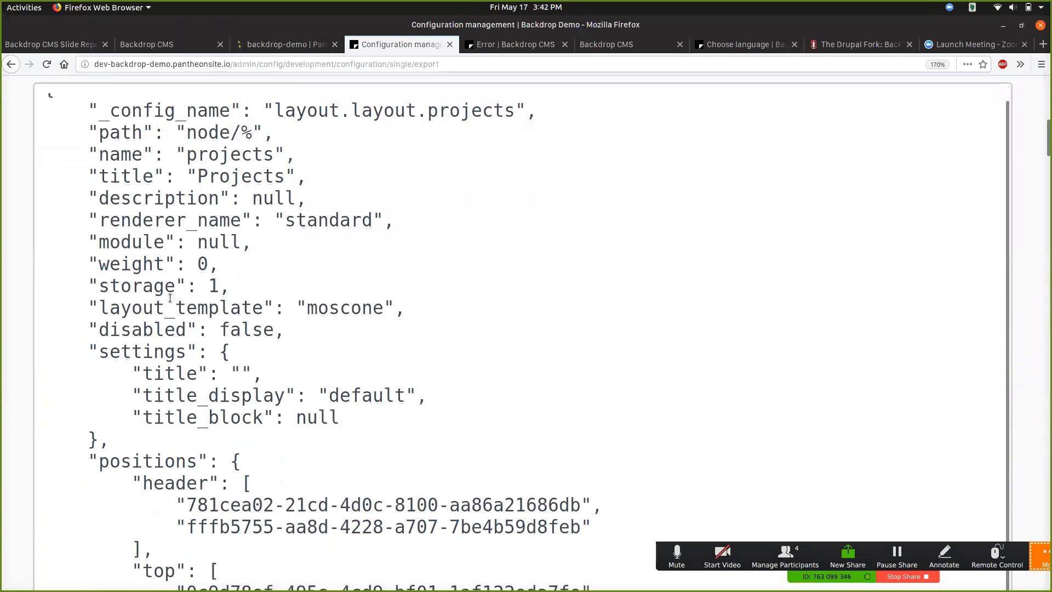
{"action": "scroll", "coordinate": [18, 326], "scroll_direction": "down", "scroll_amount": 9}
{"action": "scroll", "coordinate": [18, 325], "scroll_direction": "down", "scroll_amount": 20}
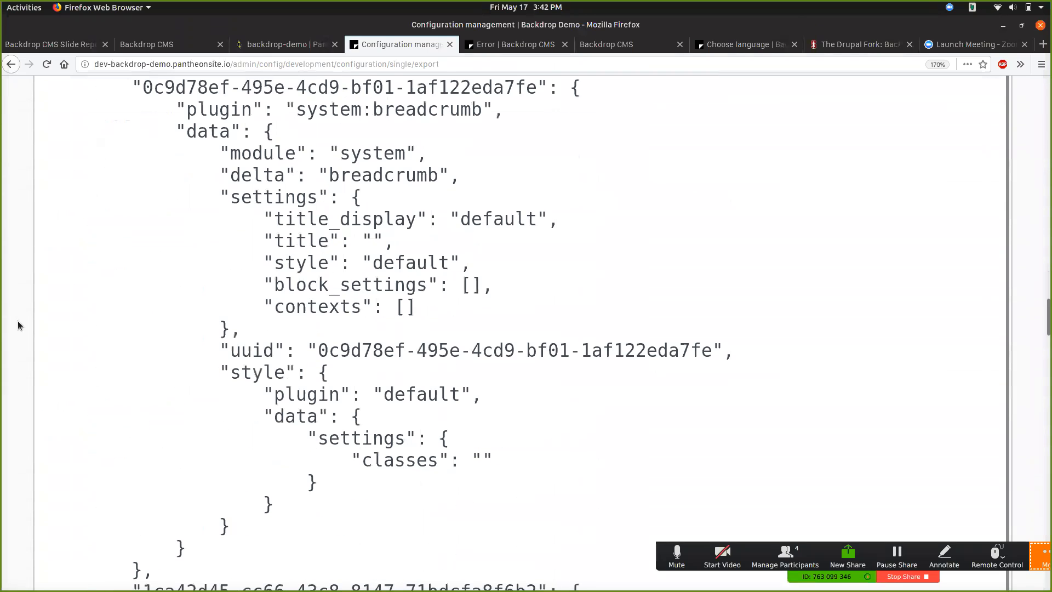
{"action": "scroll", "coordinate": [18, 325], "scroll_direction": "up", "scroll_amount": 20}
{"action": "scroll", "coordinate": [18, 325], "scroll_direction": "down", "scroll_amount": 2}
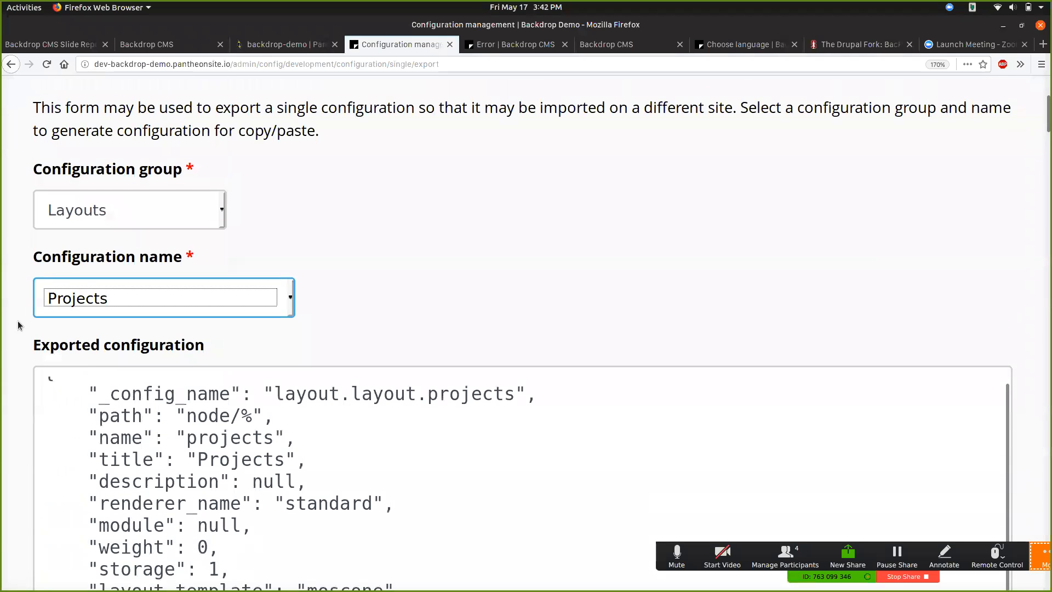
{"action": "scroll", "coordinate": [115, 351], "scroll_direction": "up", "scroll_amount": 1}
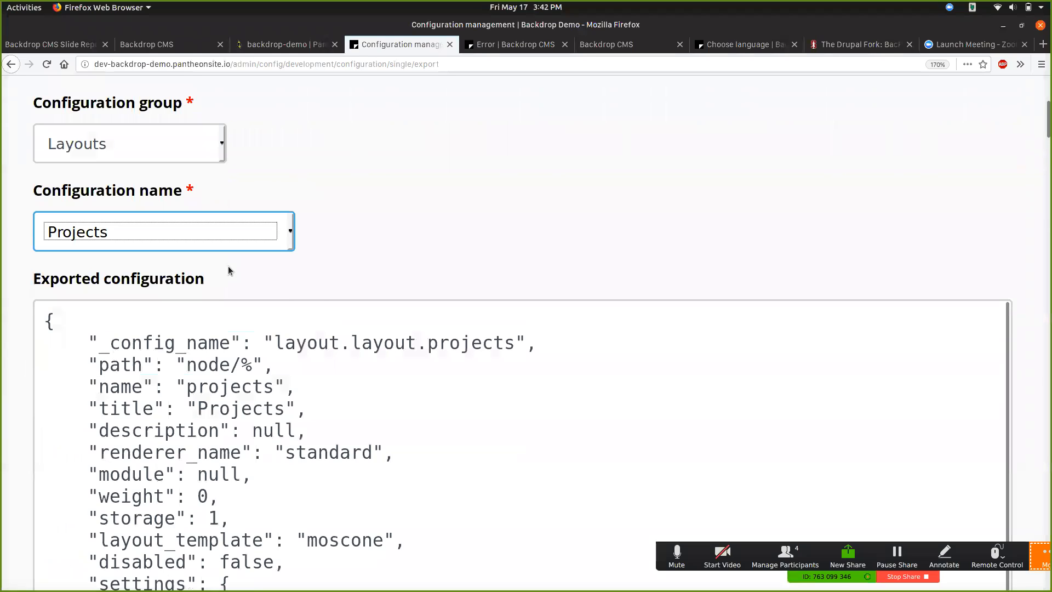
{"action": "scroll", "coordinate": [347, 224], "scroll_direction": "up", "scroll_amount": 4}
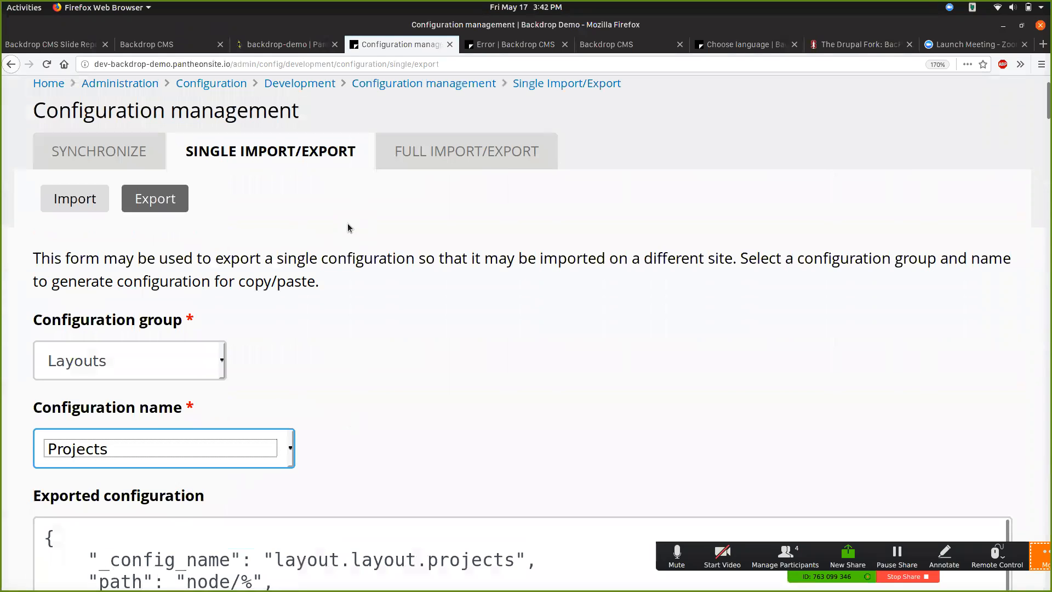
{"action": "left_click", "coordinate": [408, 159]}
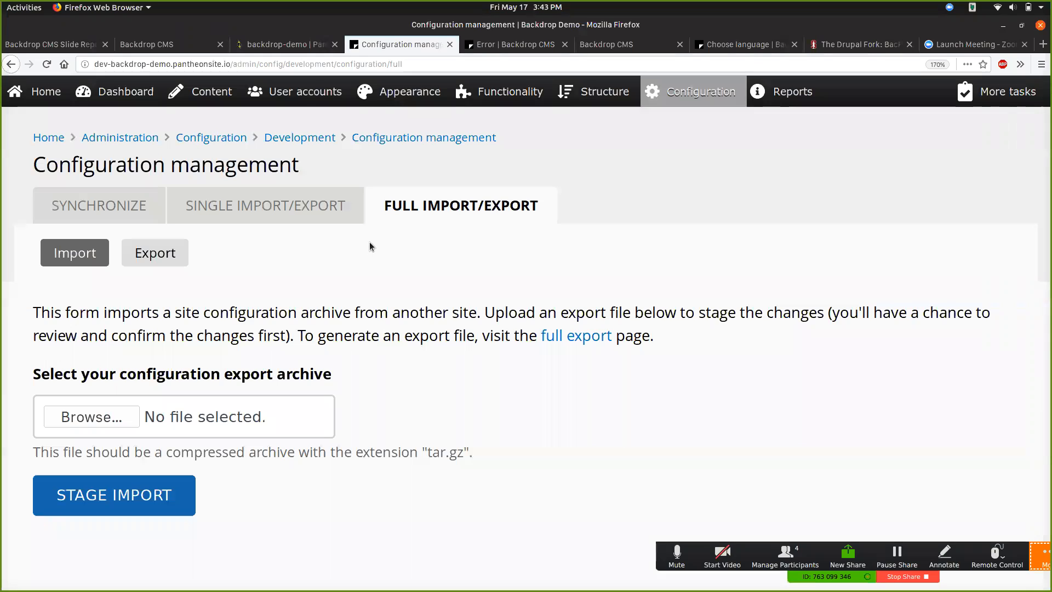
Open backdropcms.org in a new browser tab
{"action": "key", "text": "ctrl+t"}
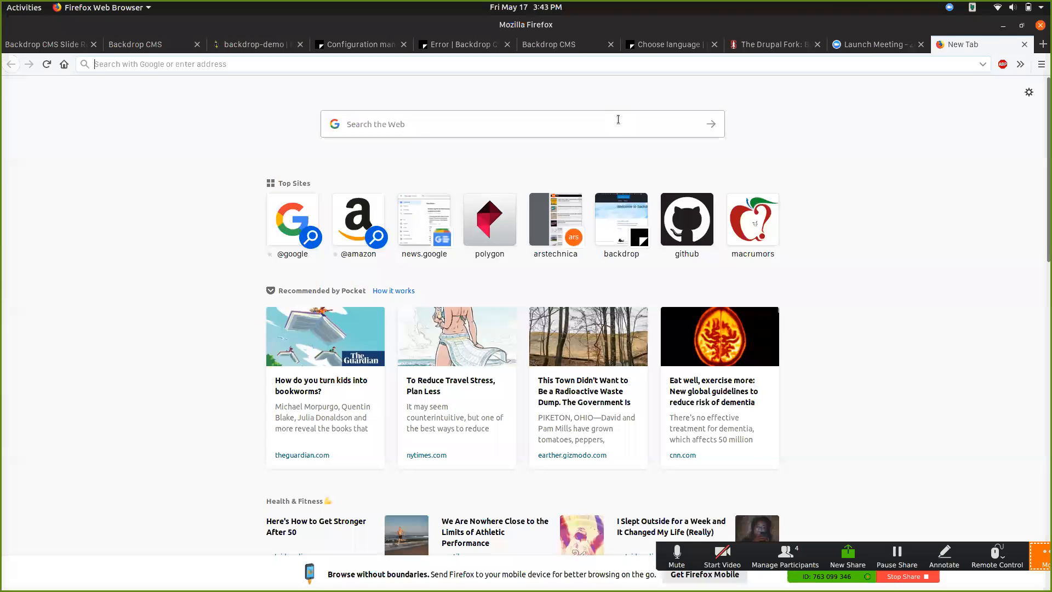
{"action": "type", "text": "backdropcms.org/"}
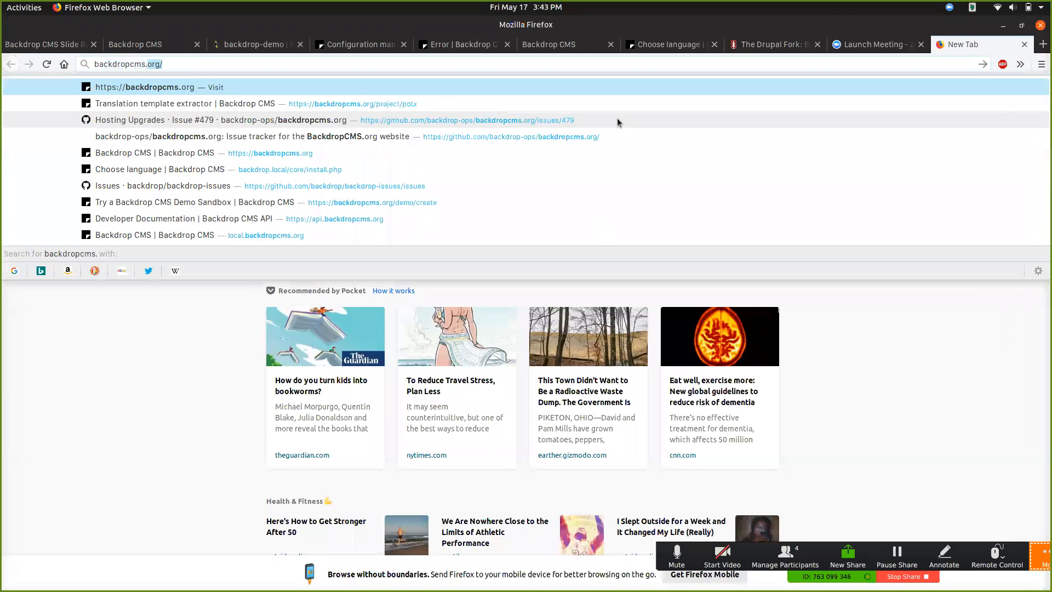
{"action": "key", "text": "Return"}
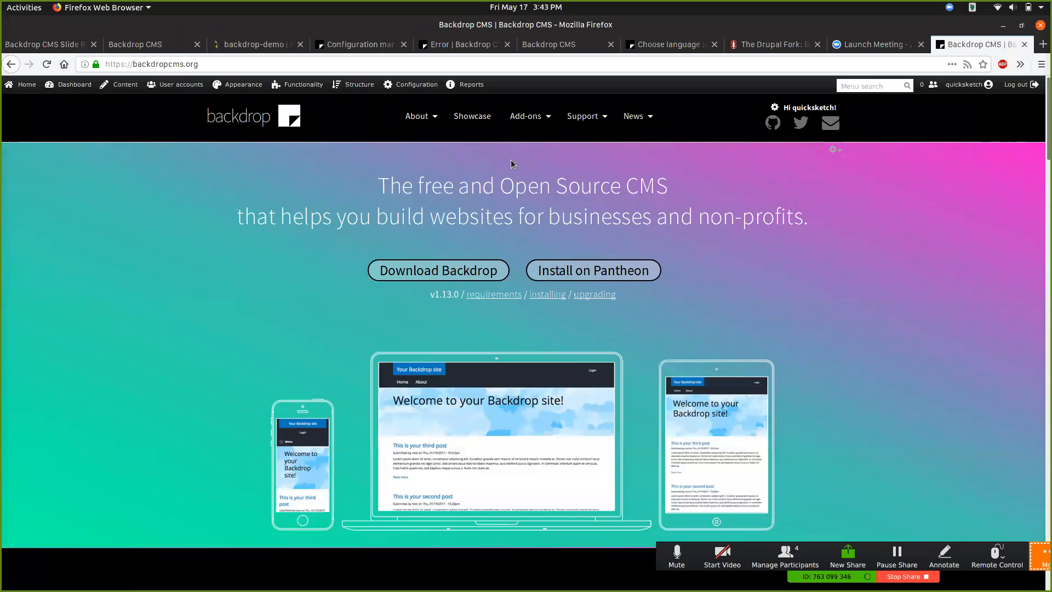
Find the Upgrading from Drupal 7 guide in the Developer Notes and open its "Features added to core" page
{"action": "mouse_move", "coordinate": [591, 124]}
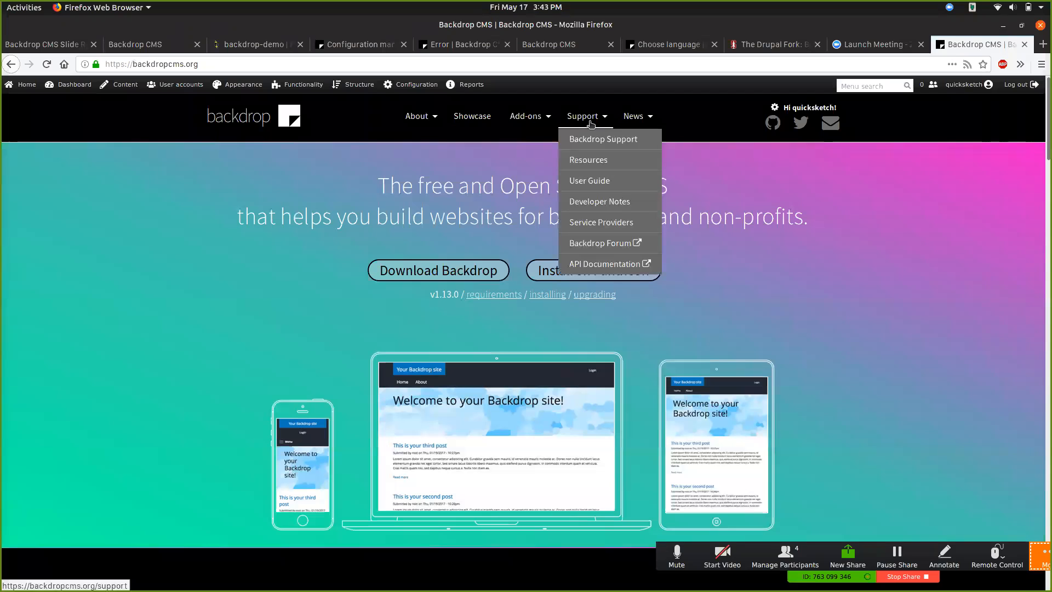
{"action": "left_click", "coordinate": [592, 202]}
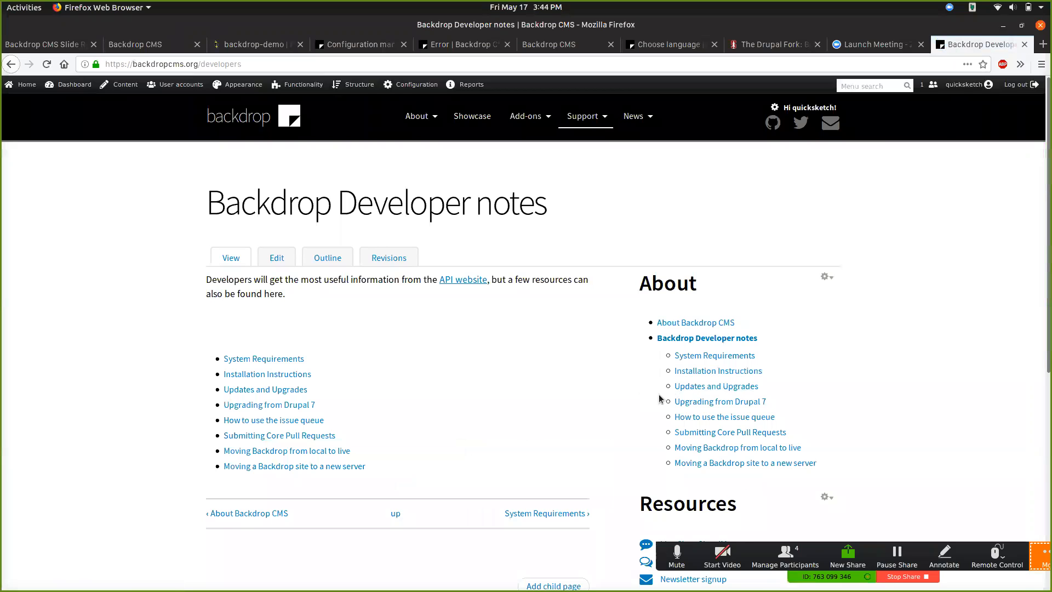
{"action": "left_click", "coordinate": [703, 404]}
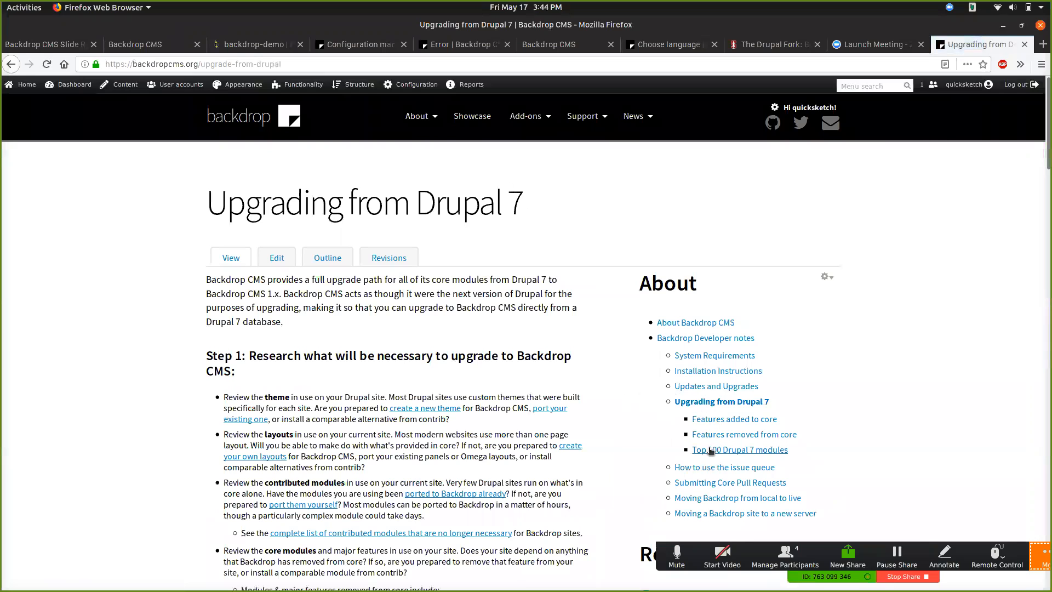
{"action": "left_click", "coordinate": [704, 422]}
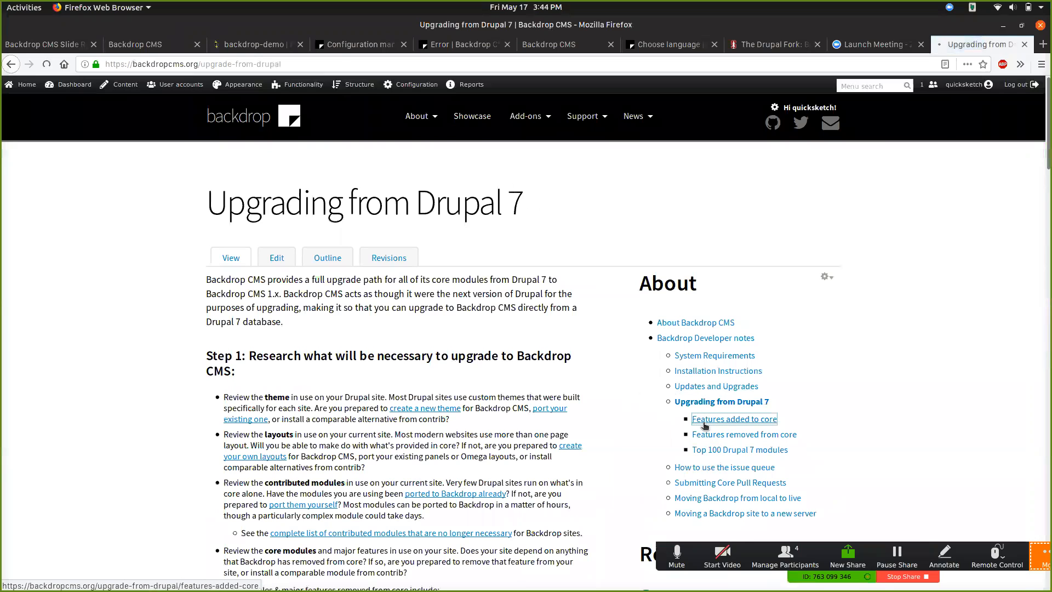
Find the list of modules now added to Backdrop core and enlarge the page to 150%
{"action": "scroll", "coordinate": [576, 408], "scroll_direction": "down", "scroll_amount": 6}
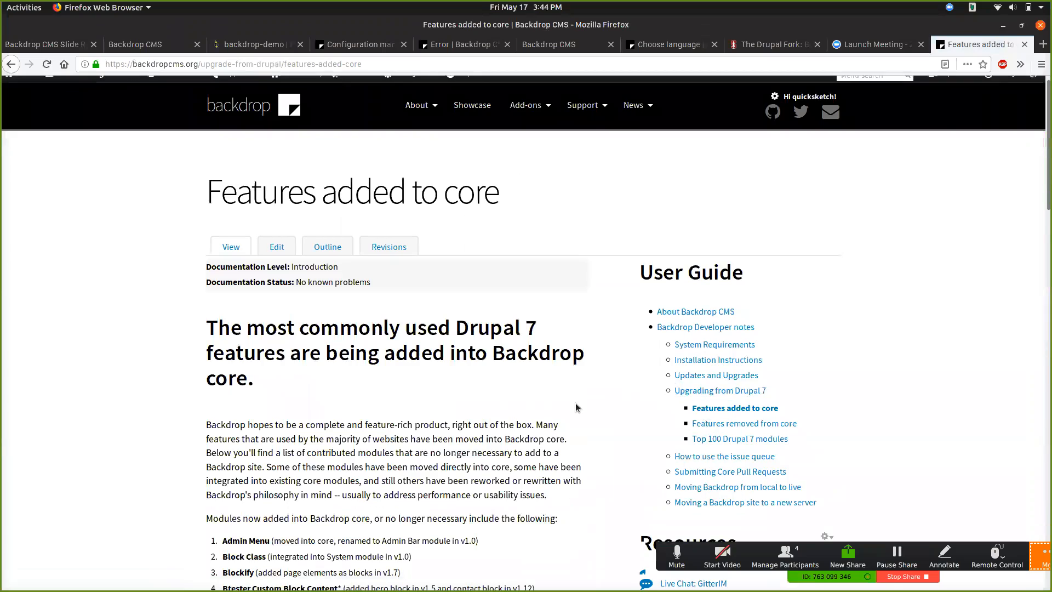
{"action": "scroll", "coordinate": [576, 407], "scroll_direction": "down", "scroll_amount": 2}
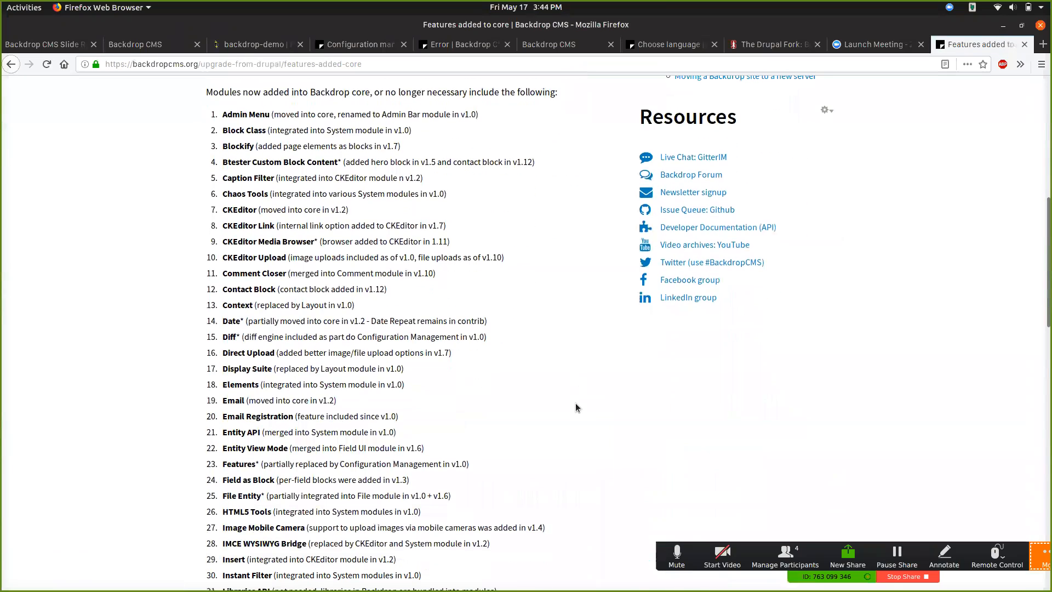
{"action": "key", "text": "ctrl+plus"}
{"action": "key", "text": "ctrl+plus"}
{"action": "key", "text": "ctrl+plus"}
{"action": "key", "text": "ctrl+plus"}
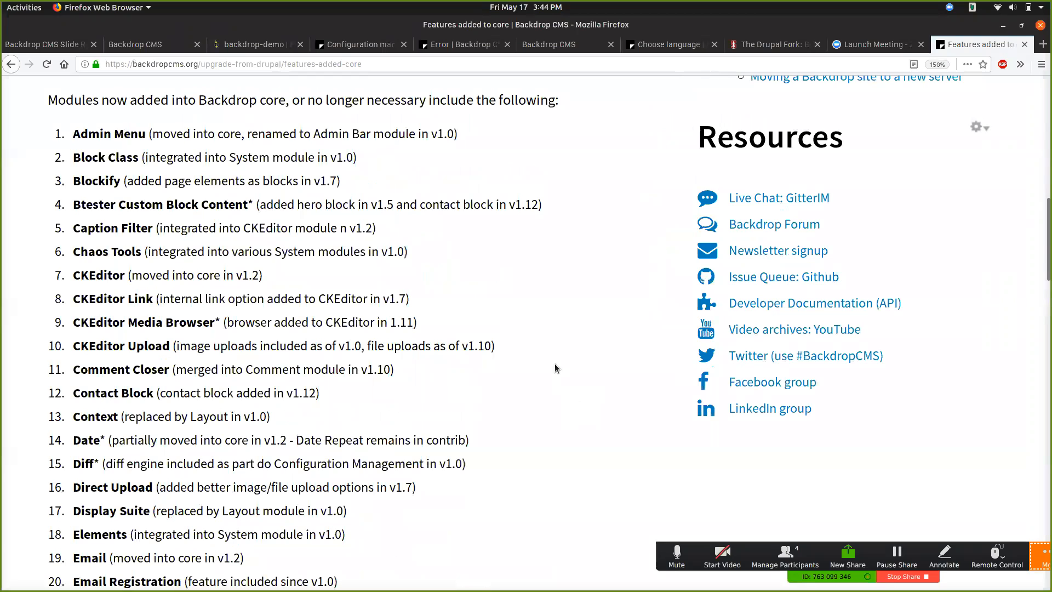
Examine the full list of Drupal 7 modules that were added into Backdrop core or are no longer necessary
{"action": "left_click_drag", "start_coordinate": [552, 374], "coordinate": [553, 421]}
{"action": "left_click", "coordinate": [602, 366]}
{"action": "scroll", "coordinate": [602, 367], "scroll_direction": "down", "scroll_amount": 5}
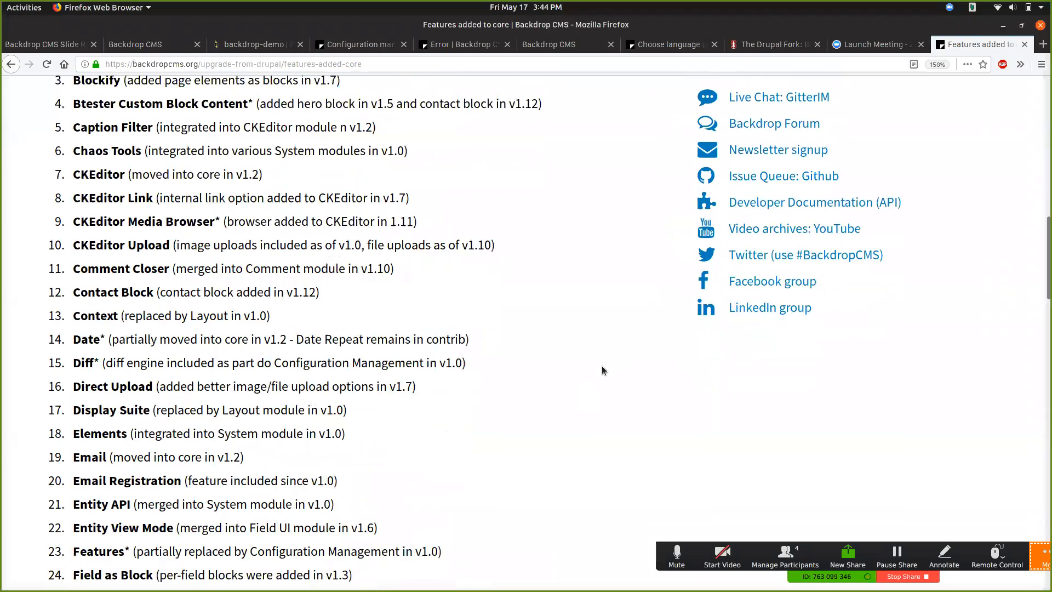
{"action": "scroll", "coordinate": [602, 371], "scroll_direction": "down", "scroll_amount": 13}
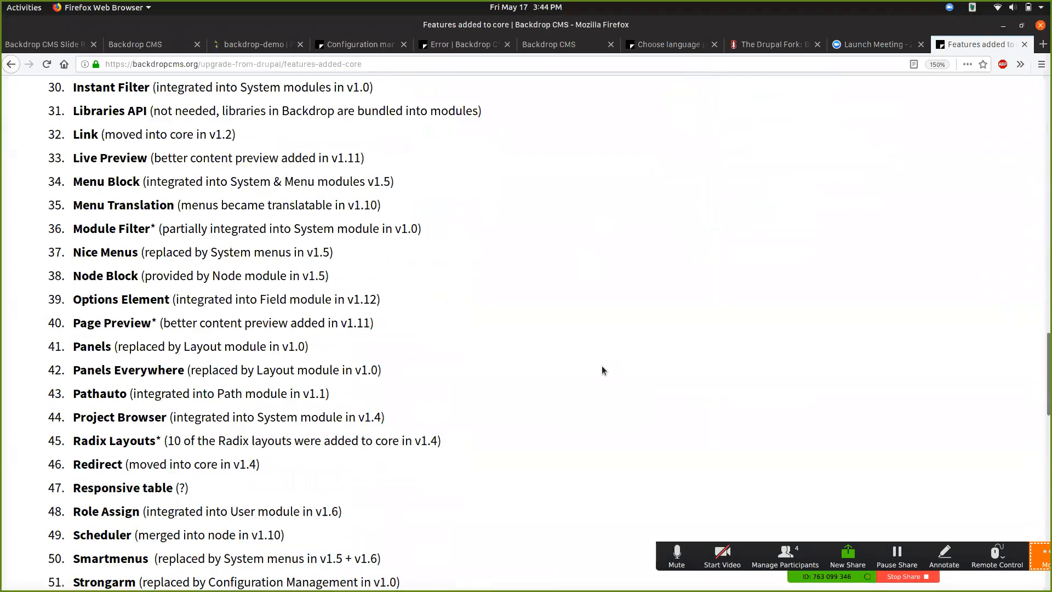
{"action": "scroll", "coordinate": [602, 366], "scroll_direction": "down", "scroll_amount": 9}
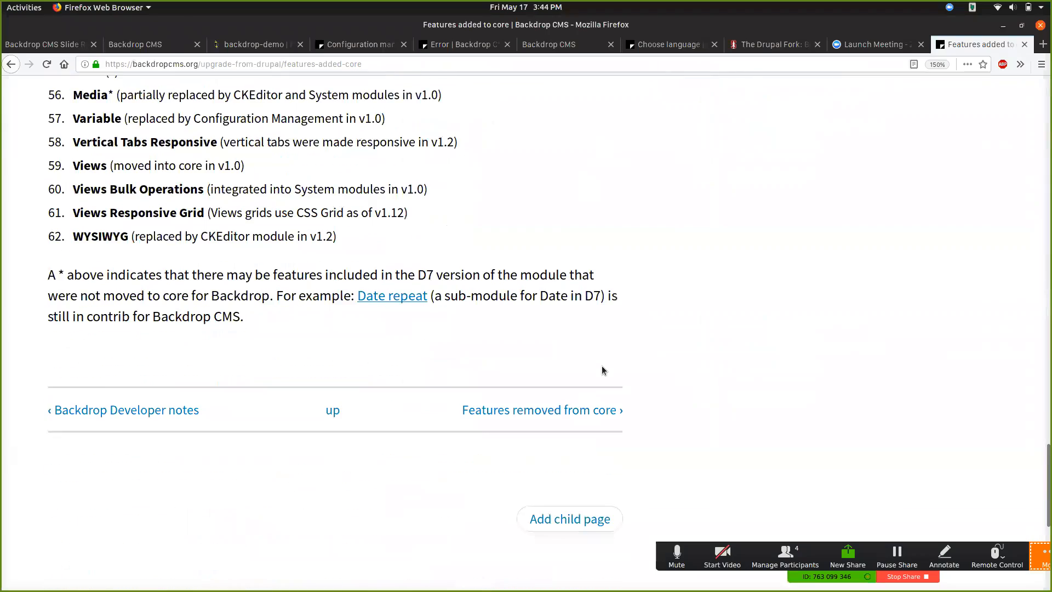
{"action": "scroll", "coordinate": [602, 366], "scroll_direction": "up", "scroll_amount": 3}
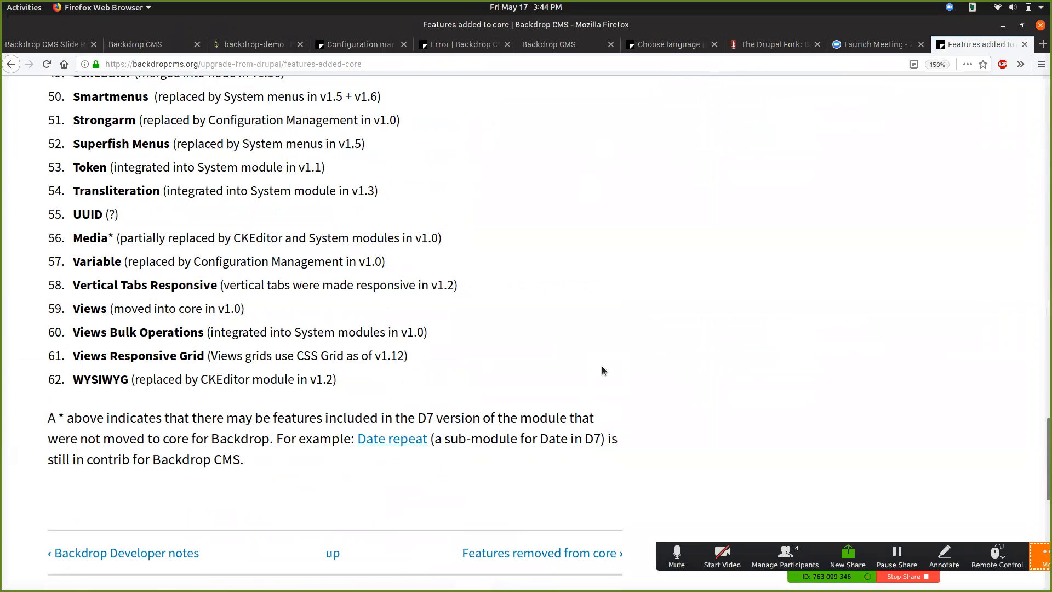
{"action": "scroll", "coordinate": [602, 370], "scroll_direction": "up", "scroll_amount": 16}
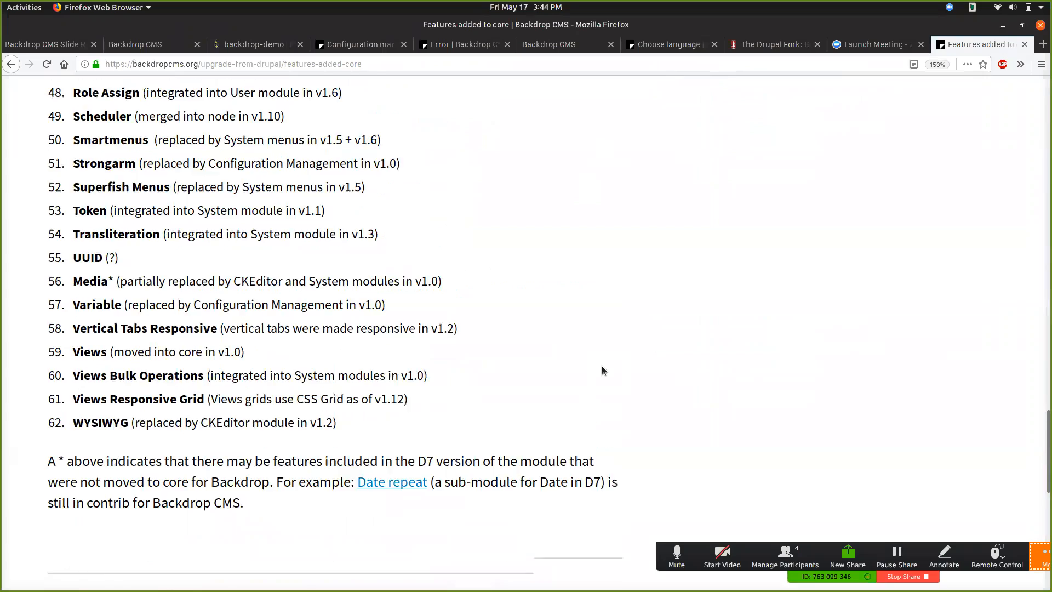
{"action": "scroll", "coordinate": [601, 370], "scroll_direction": "up", "scroll_amount": 2}
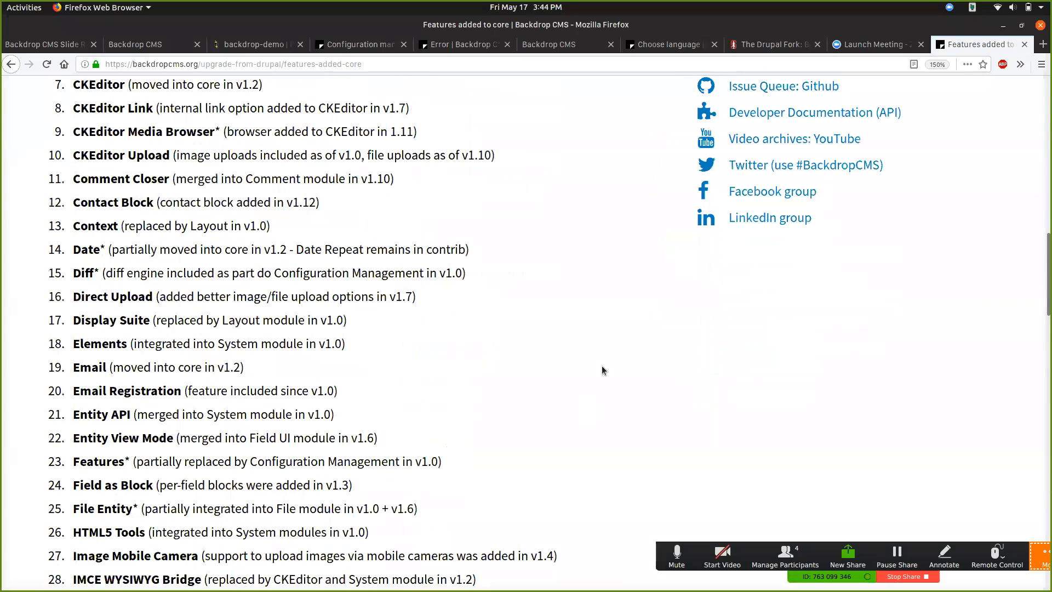
{"action": "scroll", "coordinate": [601, 371], "scroll_direction": "up", "scroll_amount": 2}
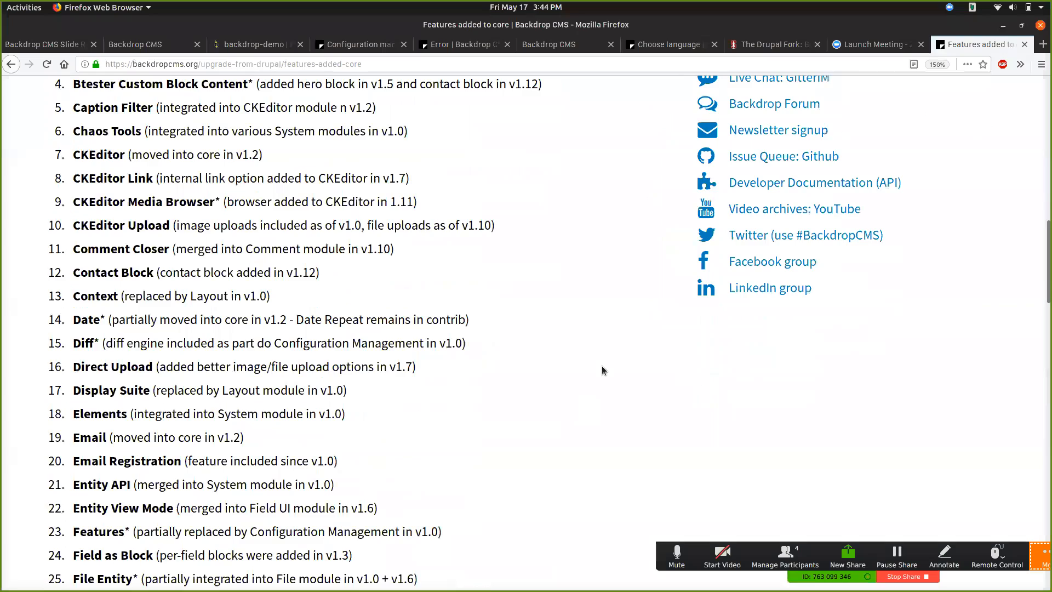
{"action": "scroll", "coordinate": [602, 371], "scroll_direction": "up", "scroll_amount": 3}
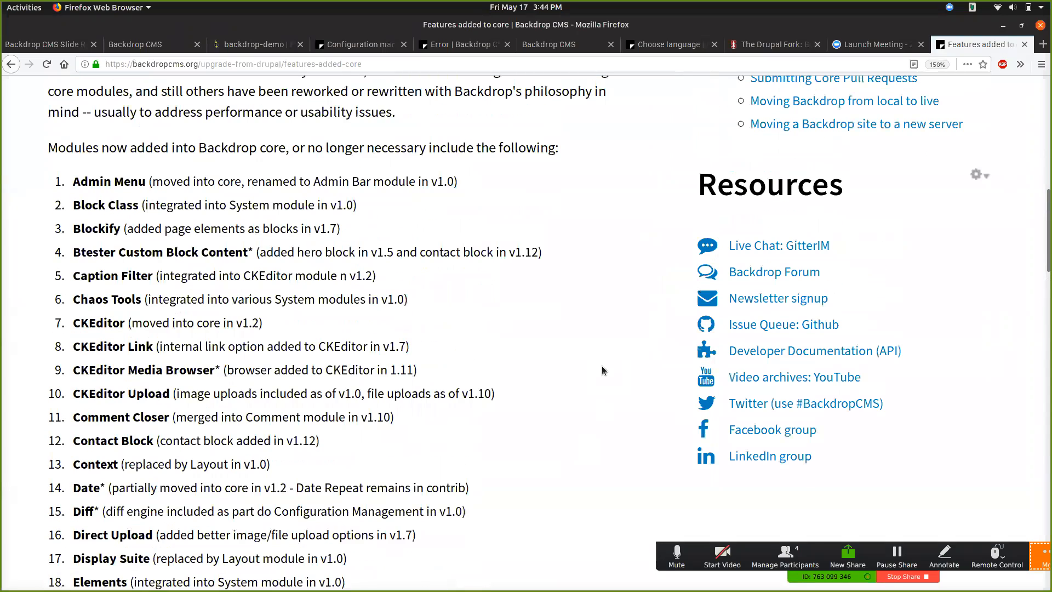
Open the "Top 100 Drupal 7 modules" page of the upgrade guide and enlarge it to 170%
{"action": "scroll", "coordinate": [602, 367], "scroll_direction": "up", "scroll_amount": 3}
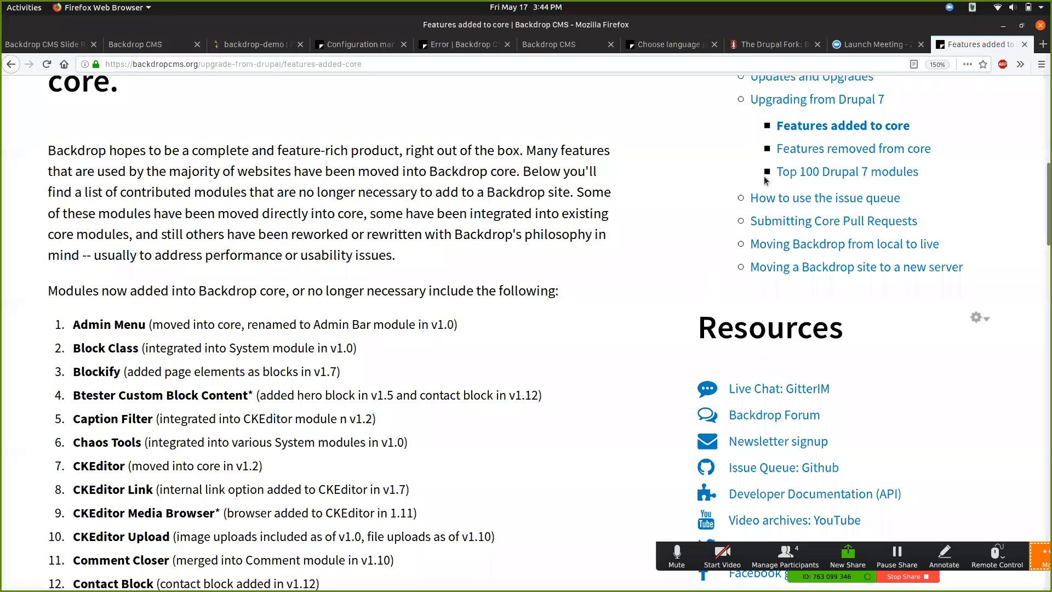
{"action": "left_click", "coordinate": [802, 174]}
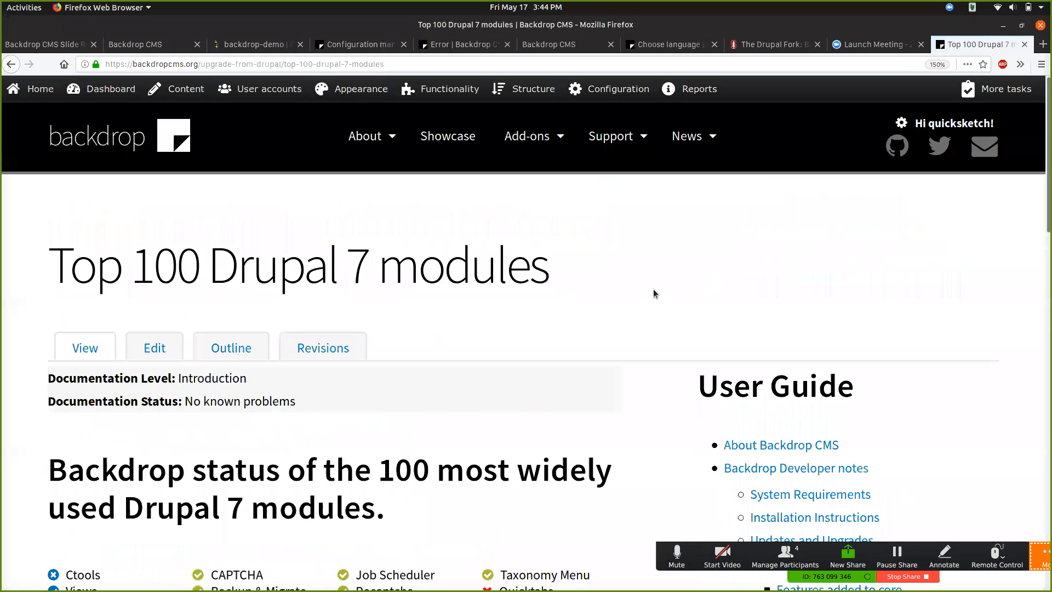
{"action": "scroll", "coordinate": [654, 289], "scroll_direction": "down", "scroll_amount": 7}
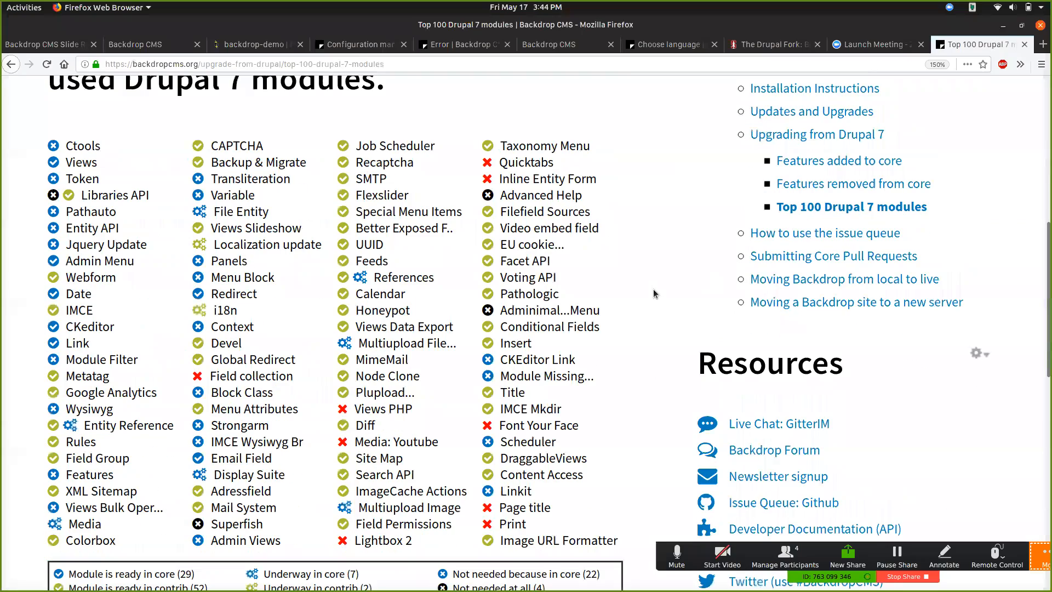
{"action": "key", "text": "ctrl+plus"}
{"action": "key", "text": "ctrl+plus"}
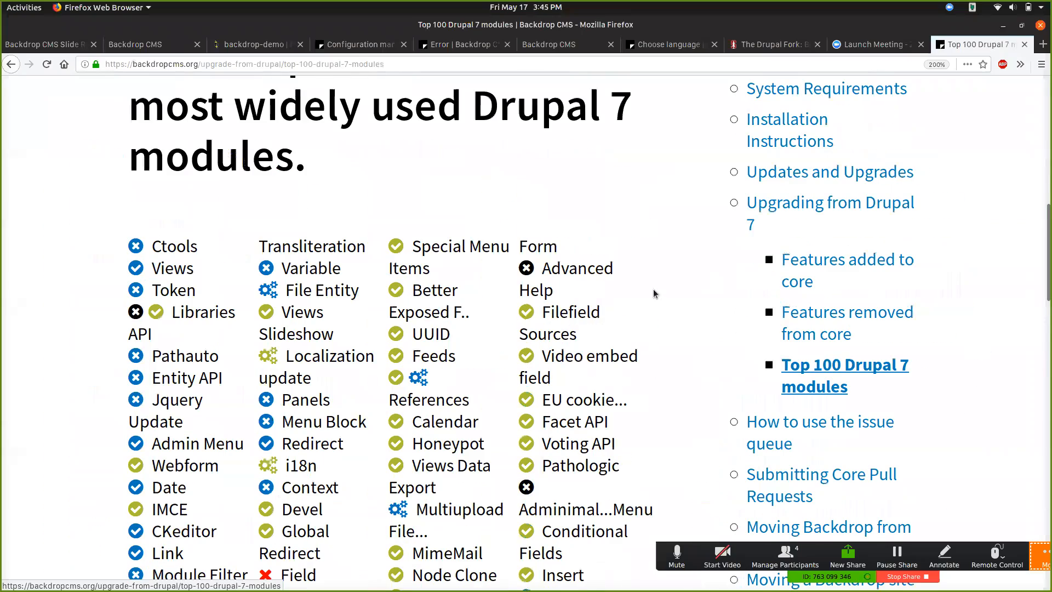
{"action": "key", "text": "ctrl+minus"}
Examine the Backdrop status of the 100 most widely used Drupal 7 modules together with the status legend
{"action": "scroll", "coordinate": [653, 291], "scroll_direction": "down", "scroll_amount": 2}
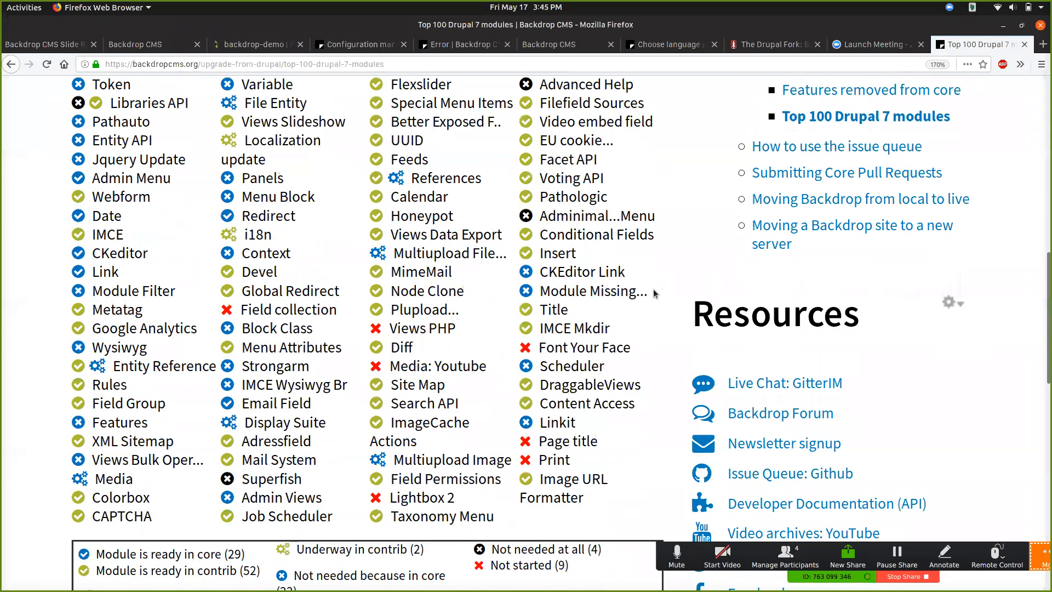
{"action": "scroll", "coordinate": [653, 290], "scroll_direction": "up", "scroll_amount": 1}
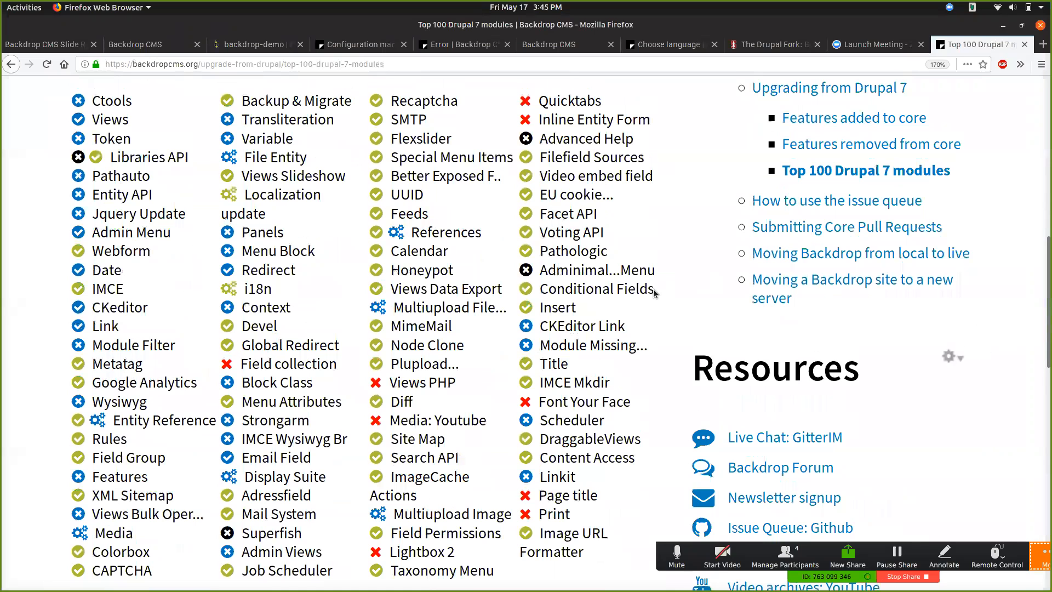
{"action": "scroll", "coordinate": [654, 288], "scroll_direction": "down", "scroll_amount": 2}
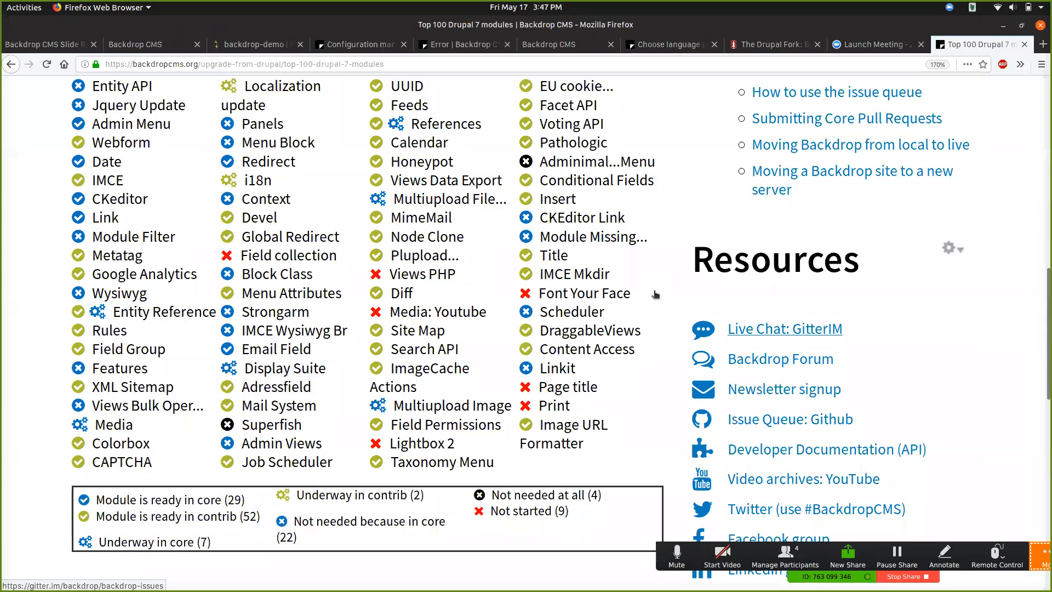
{"action": "scroll", "coordinate": [655, 294], "scroll_direction": "up", "scroll_amount": 5}
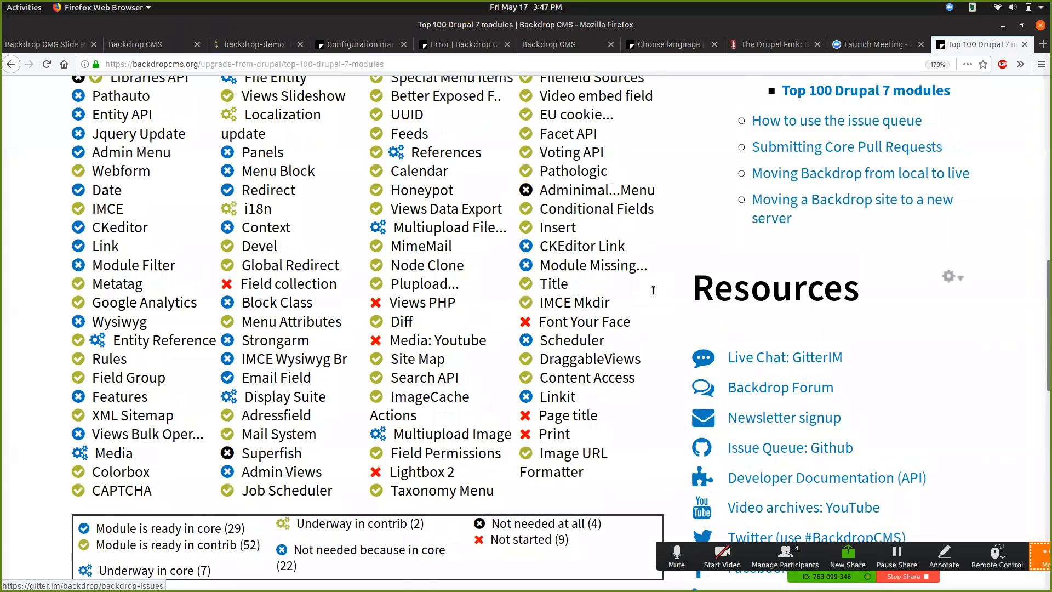
{"action": "scroll", "coordinate": [655, 294], "scroll_direction": "up", "scroll_amount": 6}
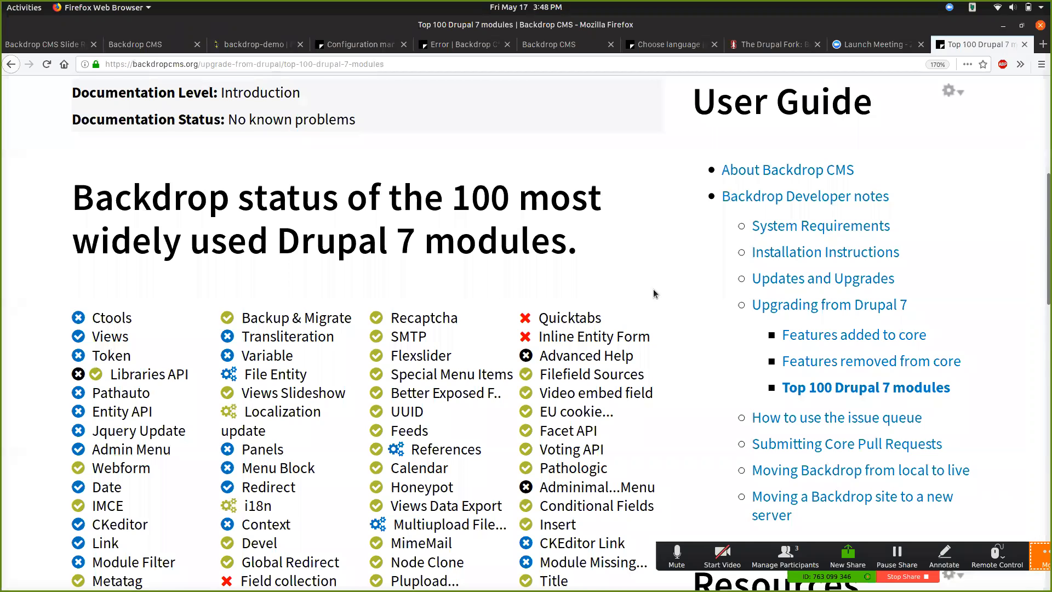
{"action": "scroll", "coordinate": [654, 294], "scroll_direction": "up", "scroll_amount": 5}
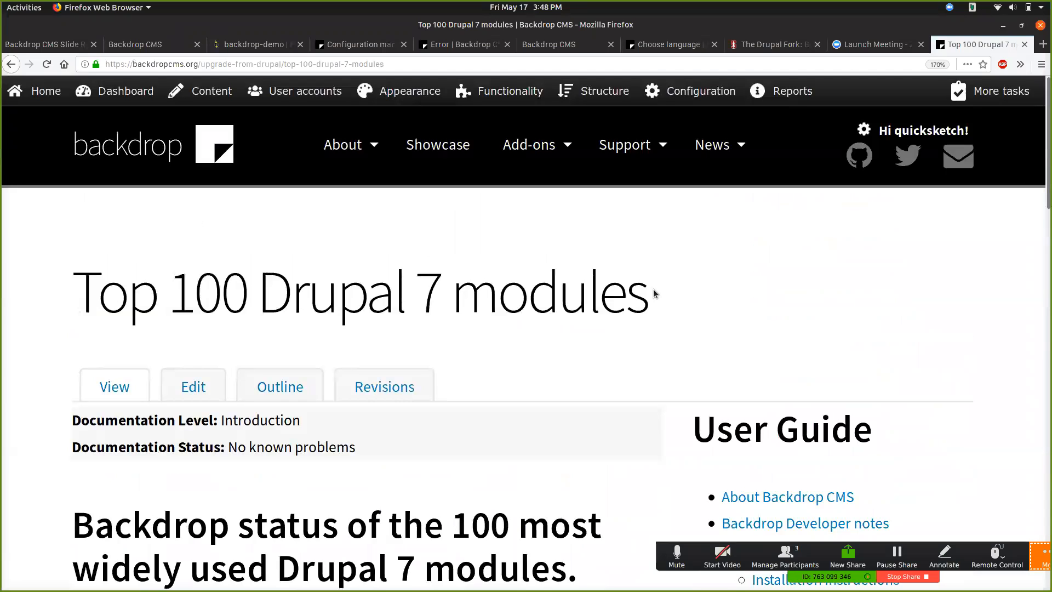